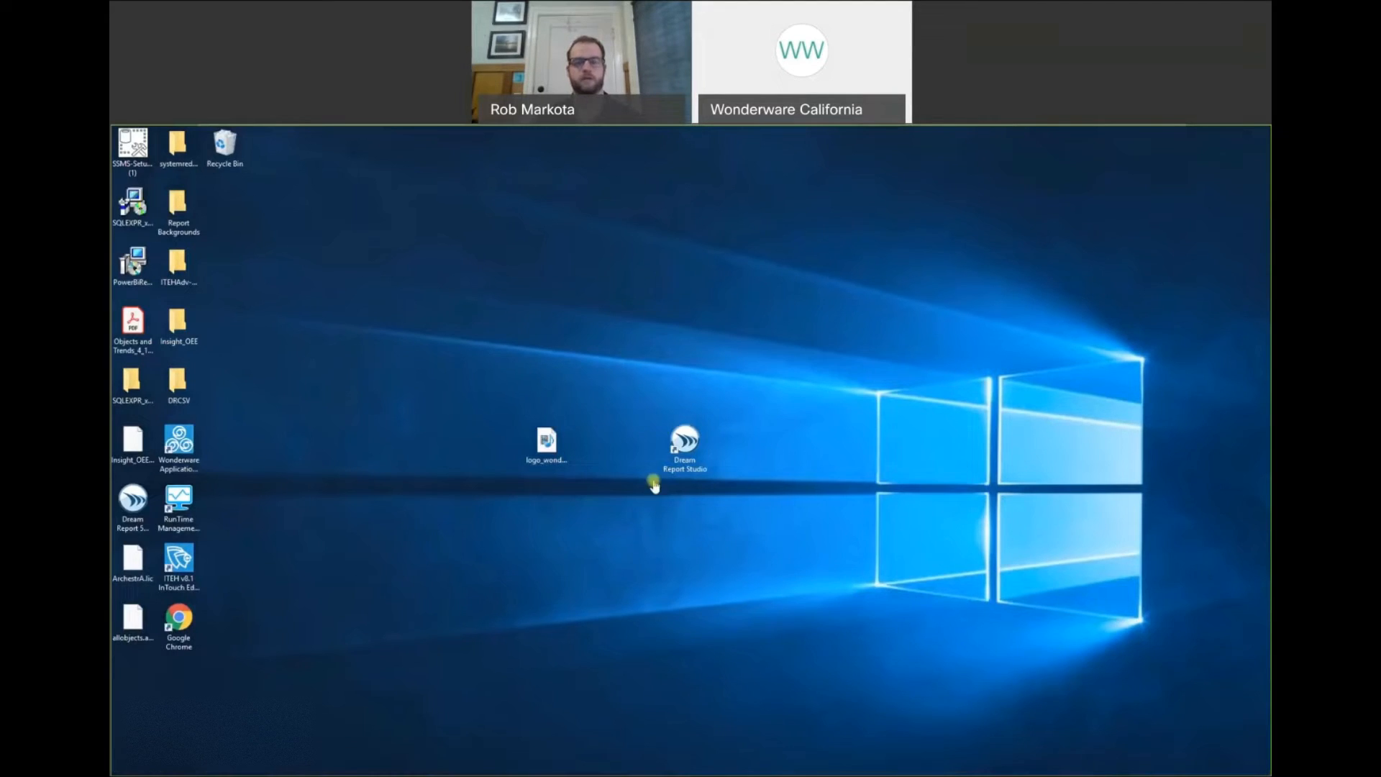
Launch Dream Report Studio and create a new project named Training_0409.
double_click(679, 446)
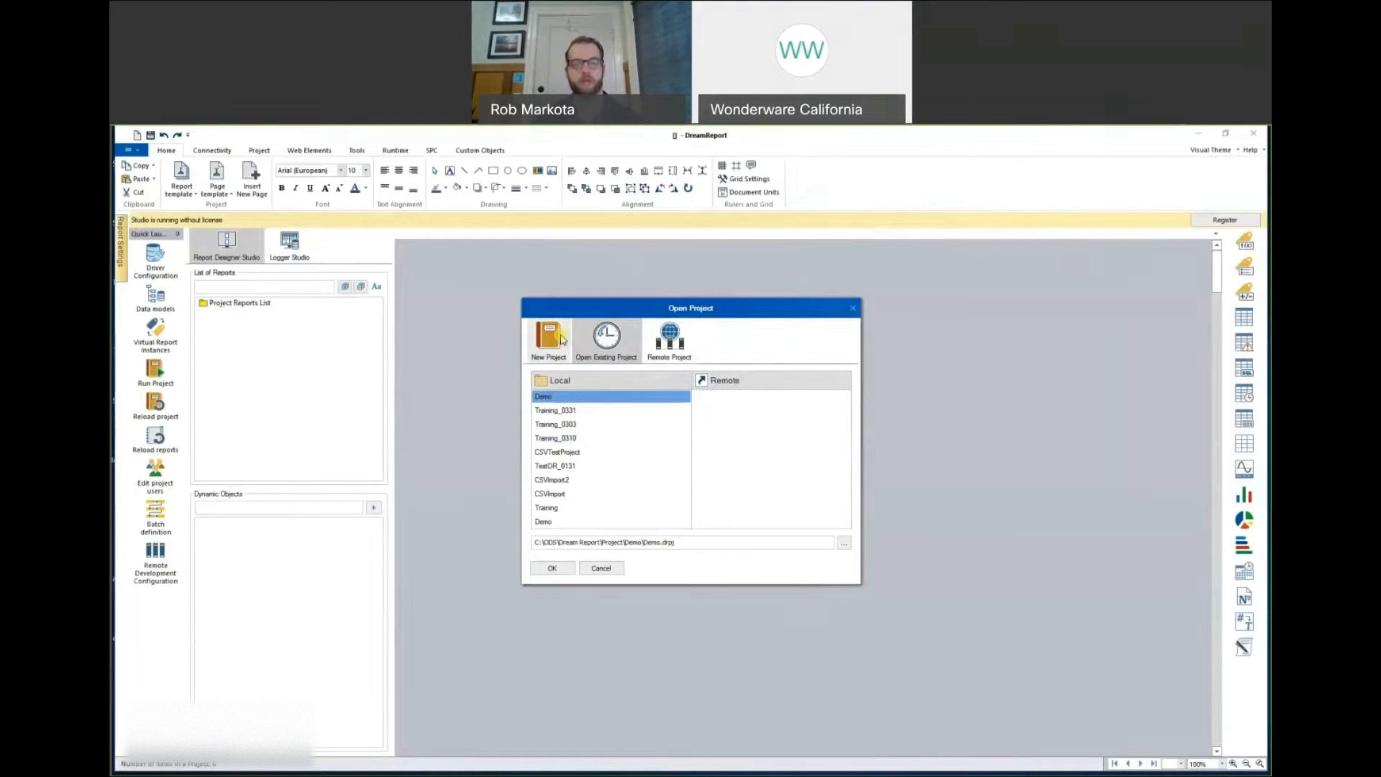
left_click(563, 340)
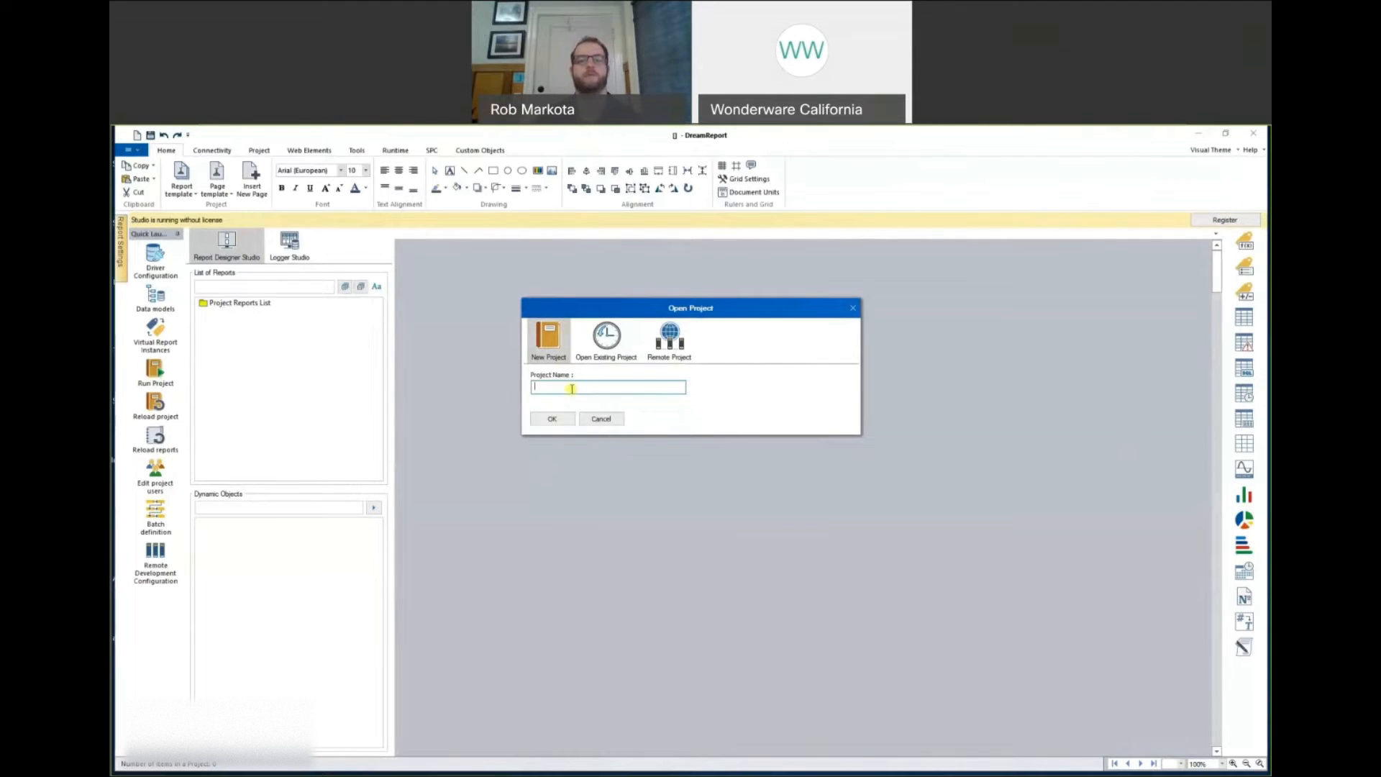
type("Train")
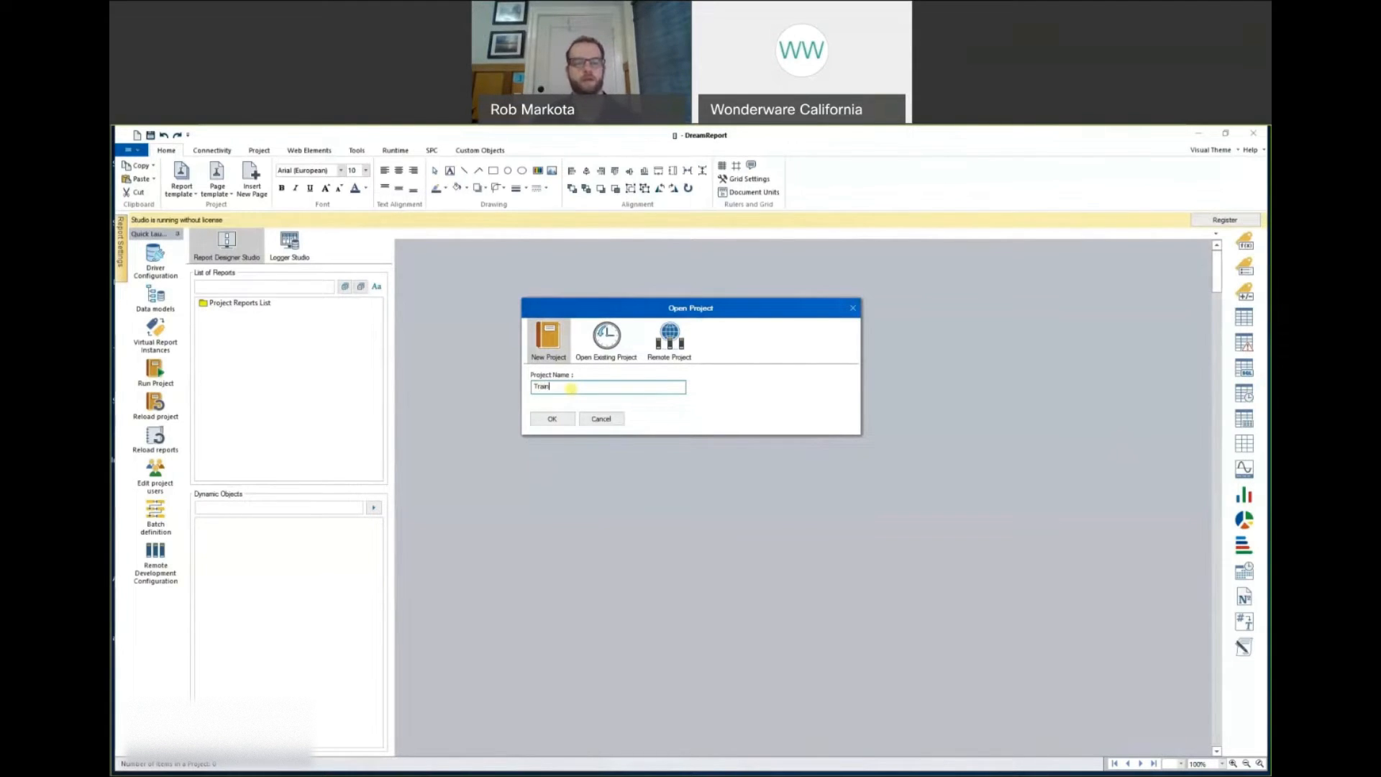
type("ing_0409")
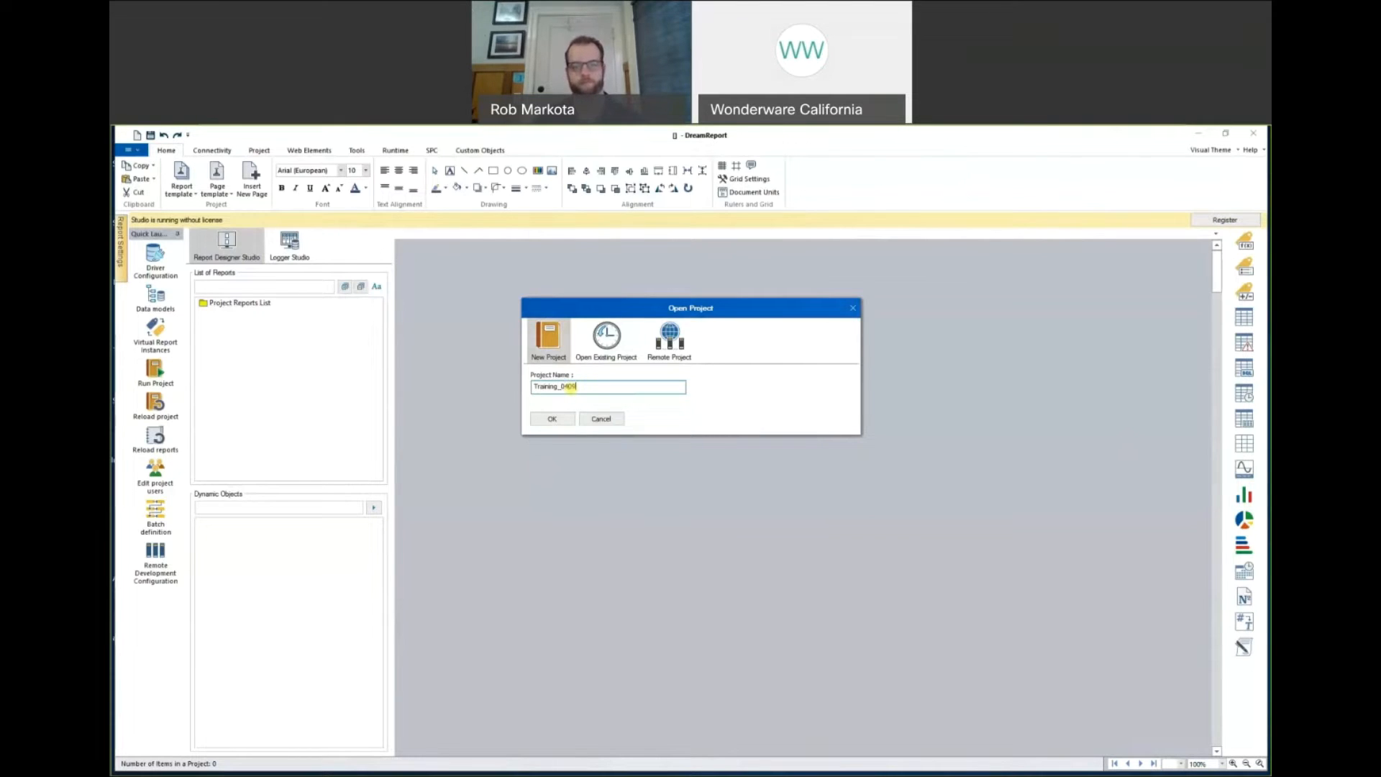
left_click(552, 418)
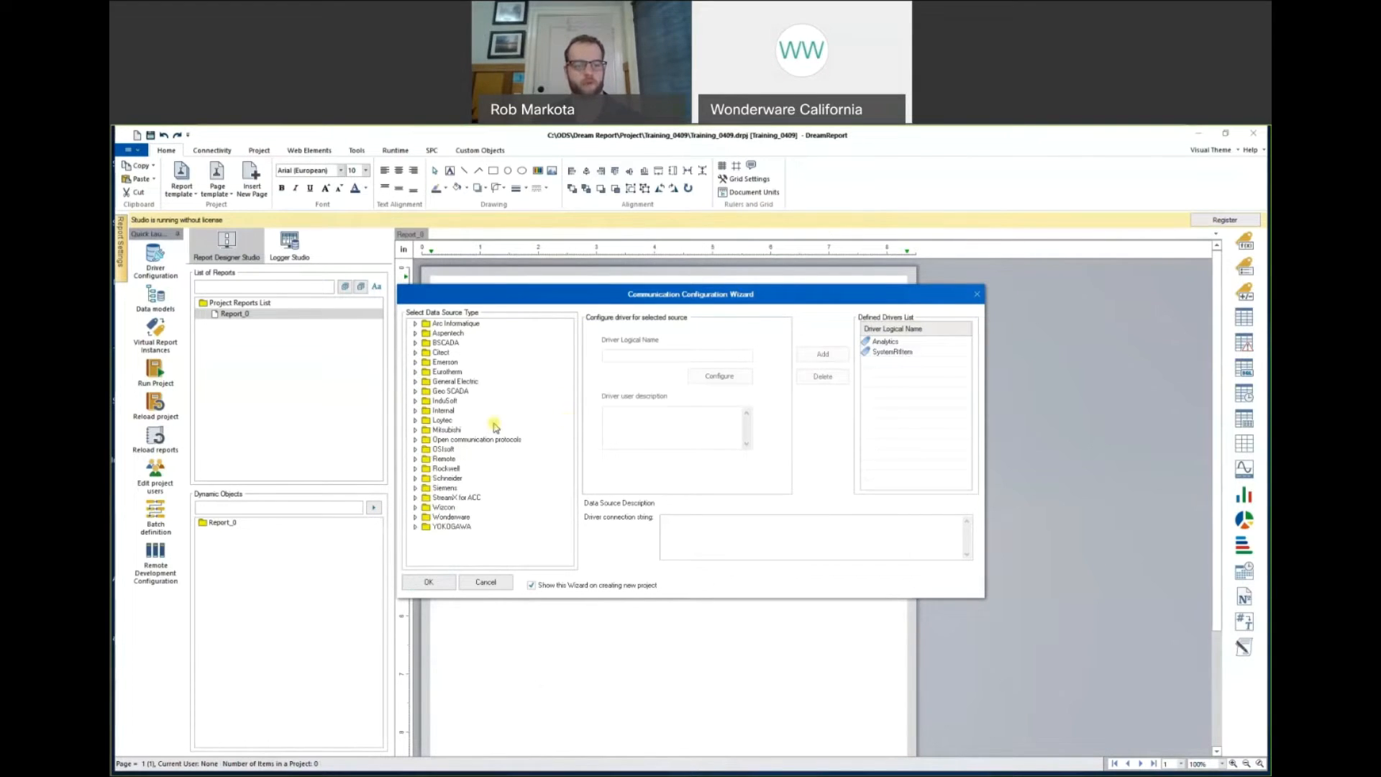
left_click(415, 517)
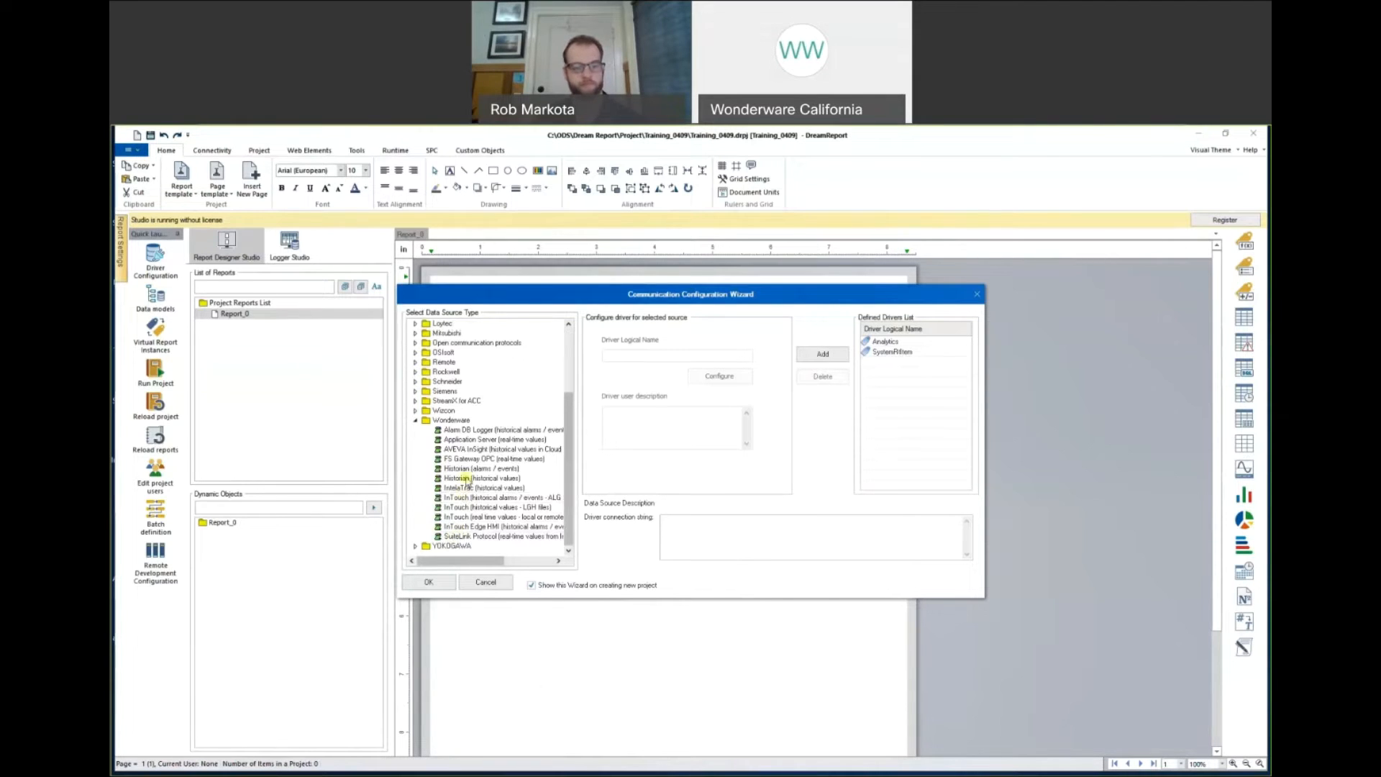
scroll(439, 475, "up", 2)
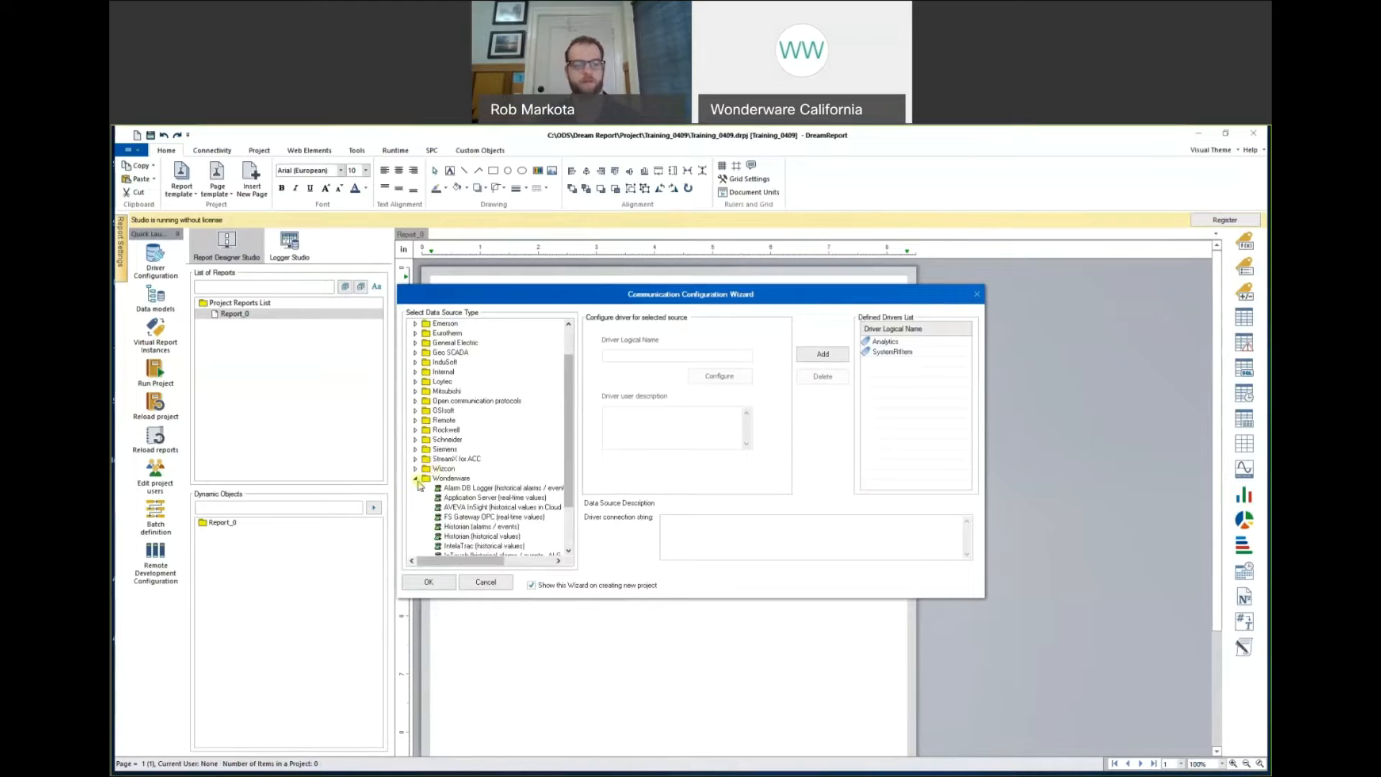
left_click(415, 478)
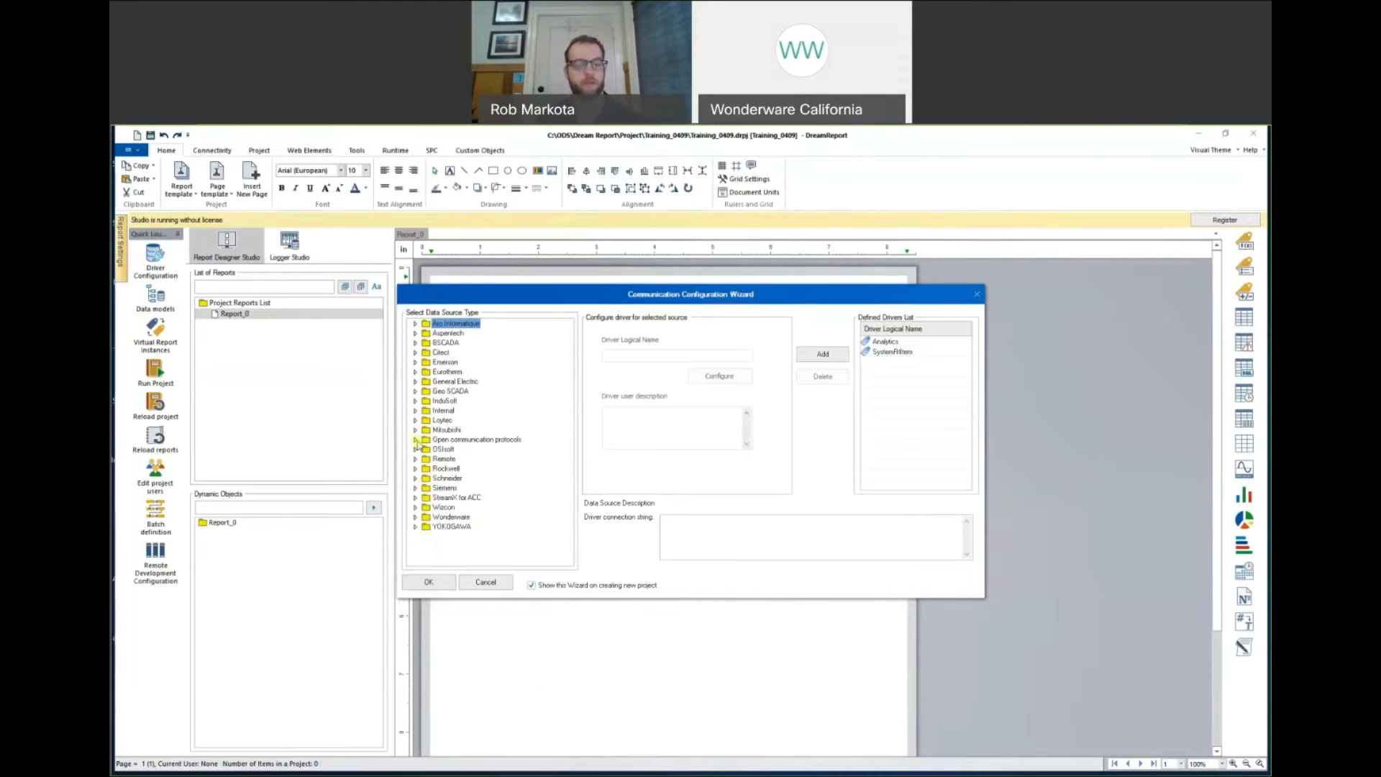
Choose the ODBC historical values driver from the open communication protocols and connect it to the Process DSN.
left_click(415, 440)
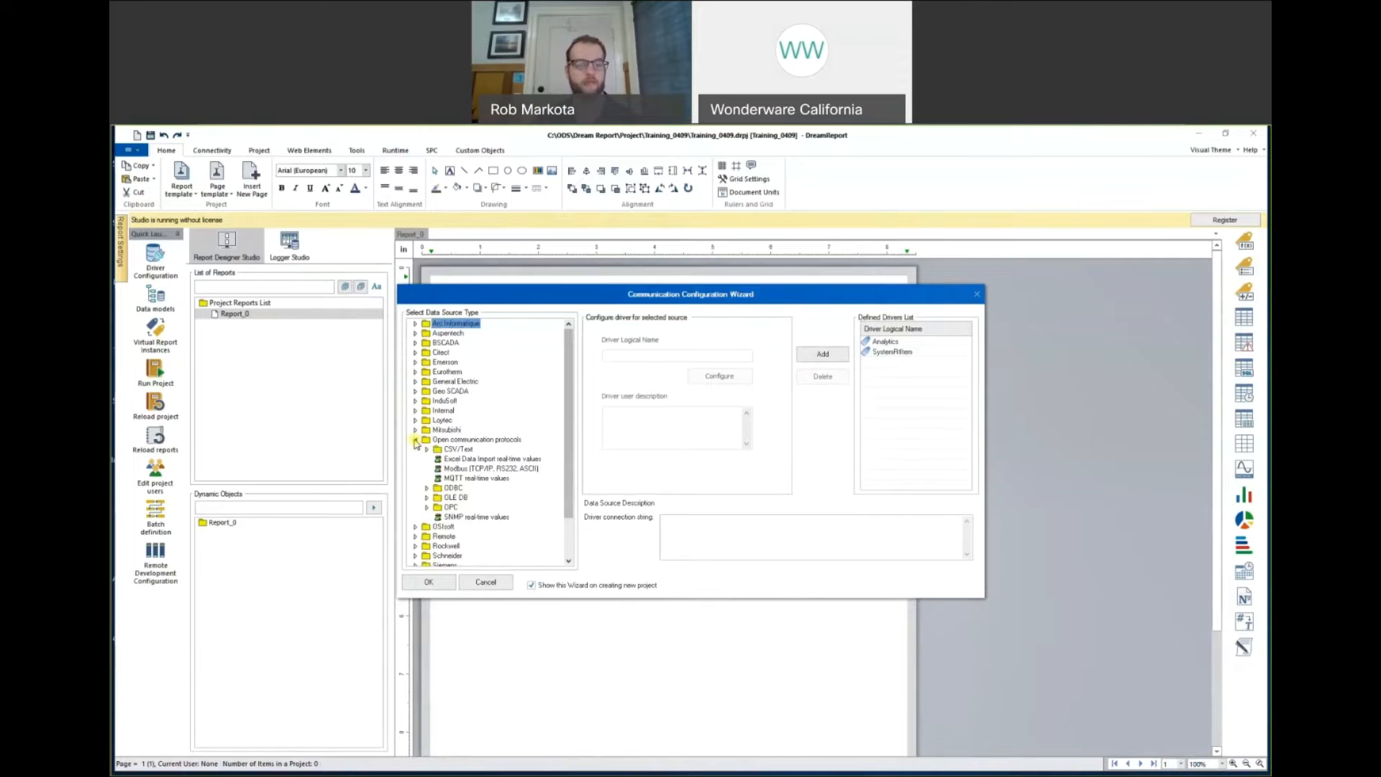
left_click(451, 488)
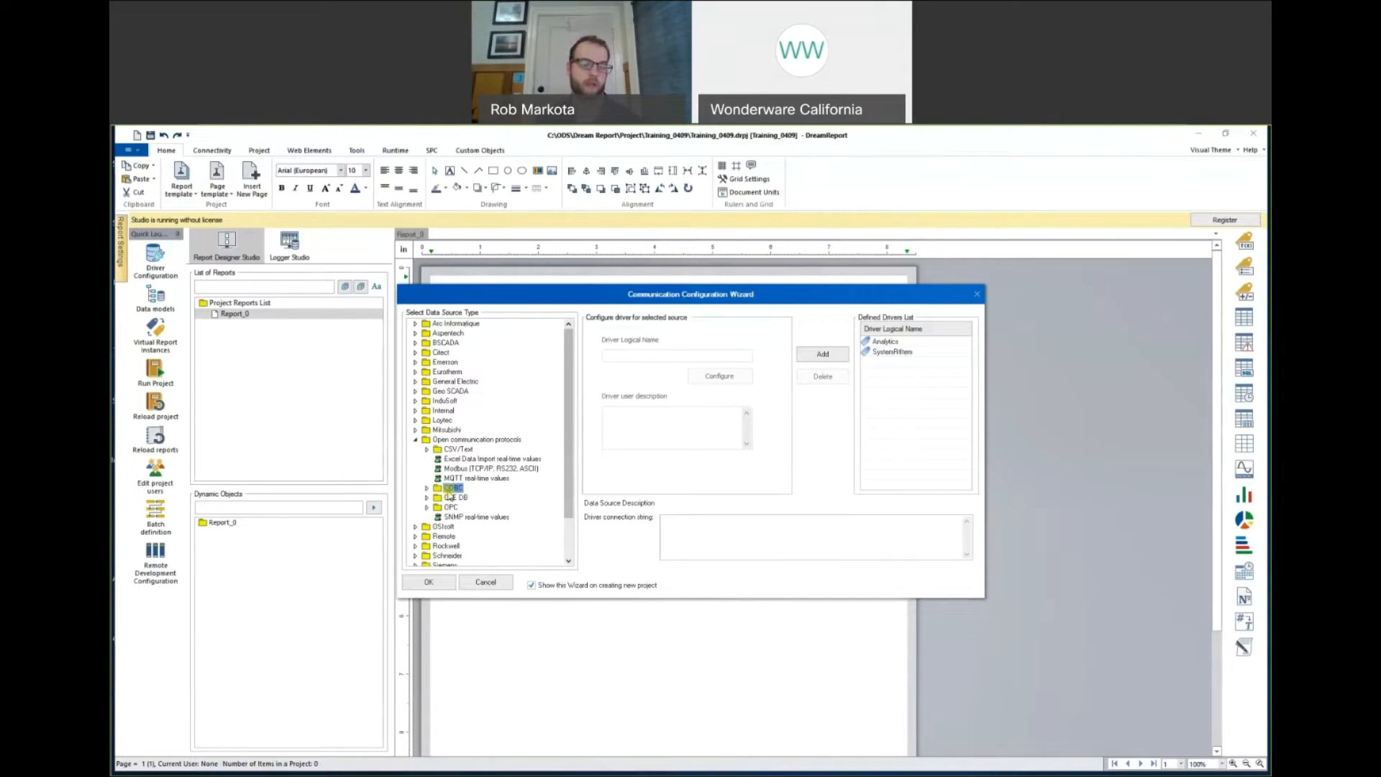
left_click(428, 490)
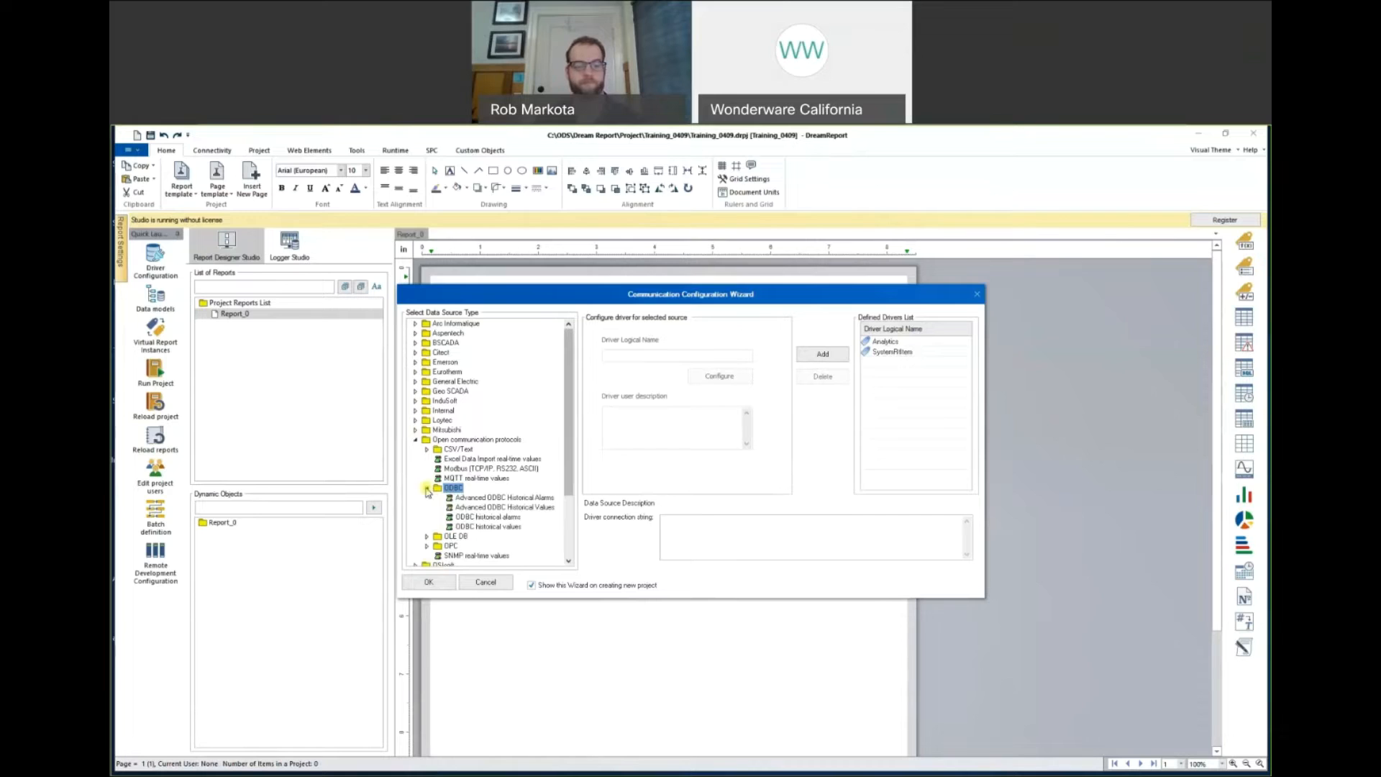
left_click(474, 527)
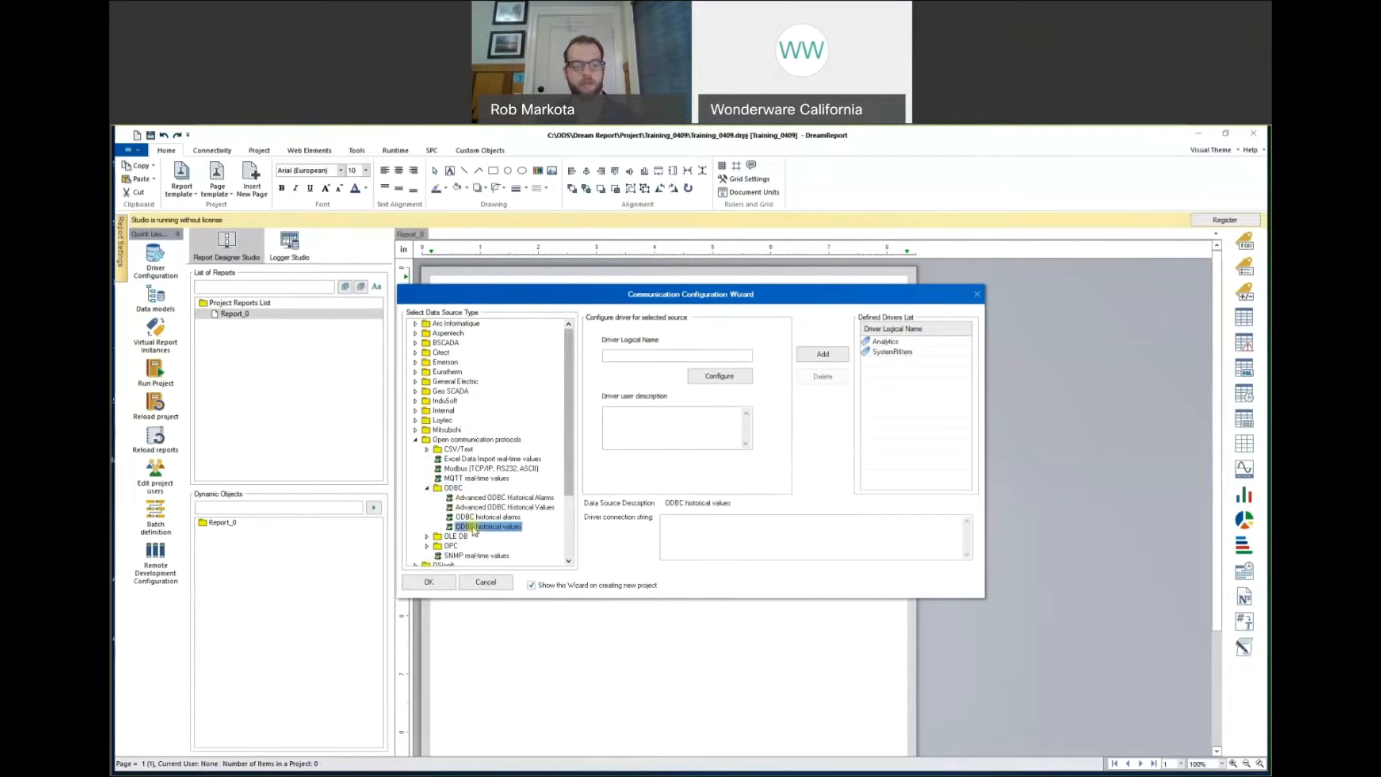
left_click(709, 379)
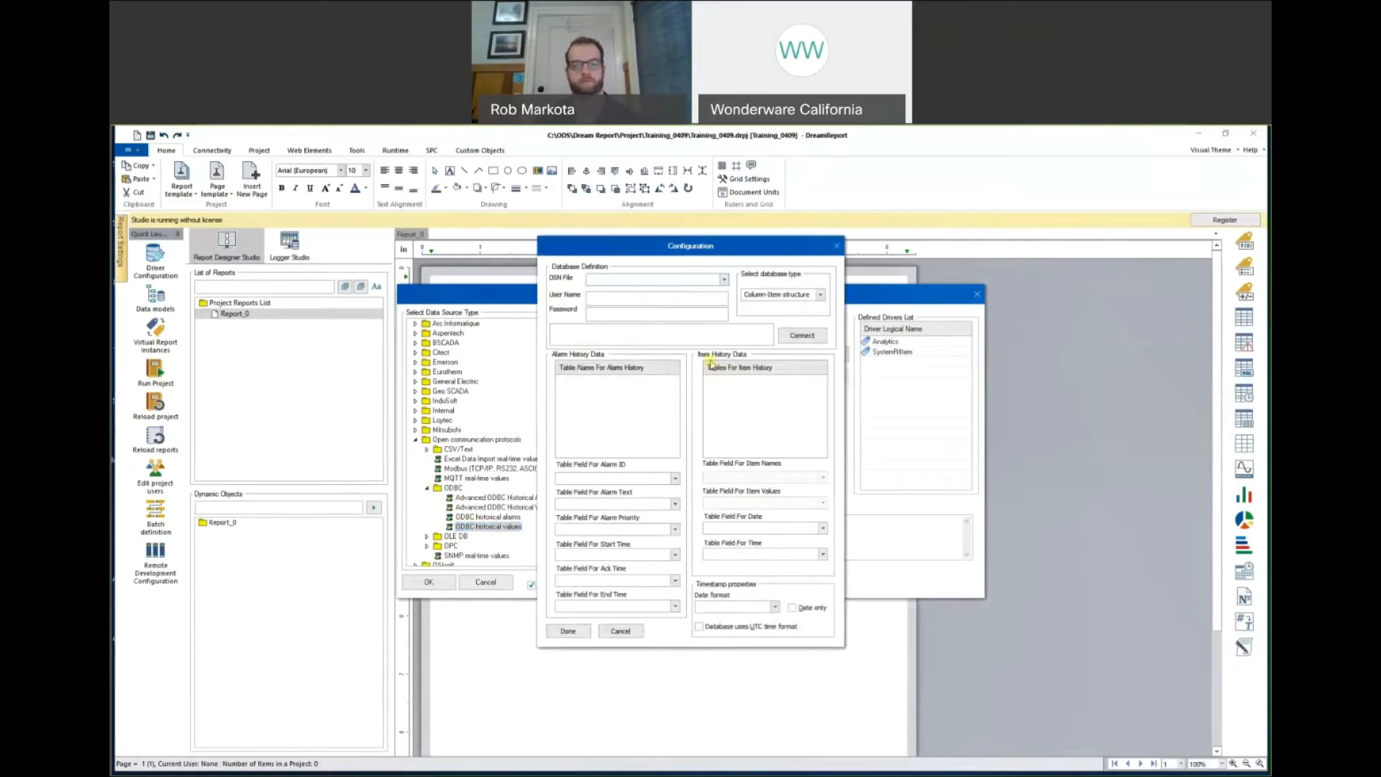
left_click(724, 280)
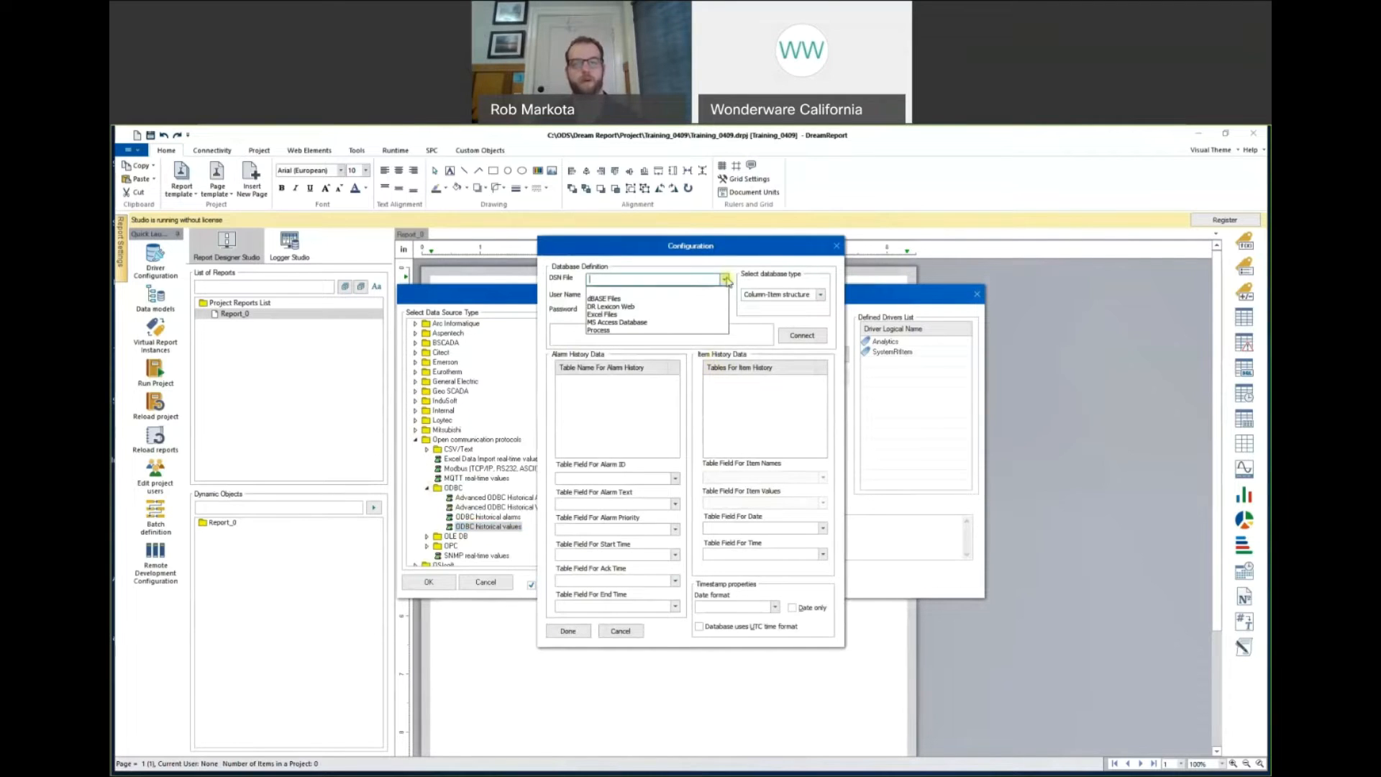
left_click(710, 331)
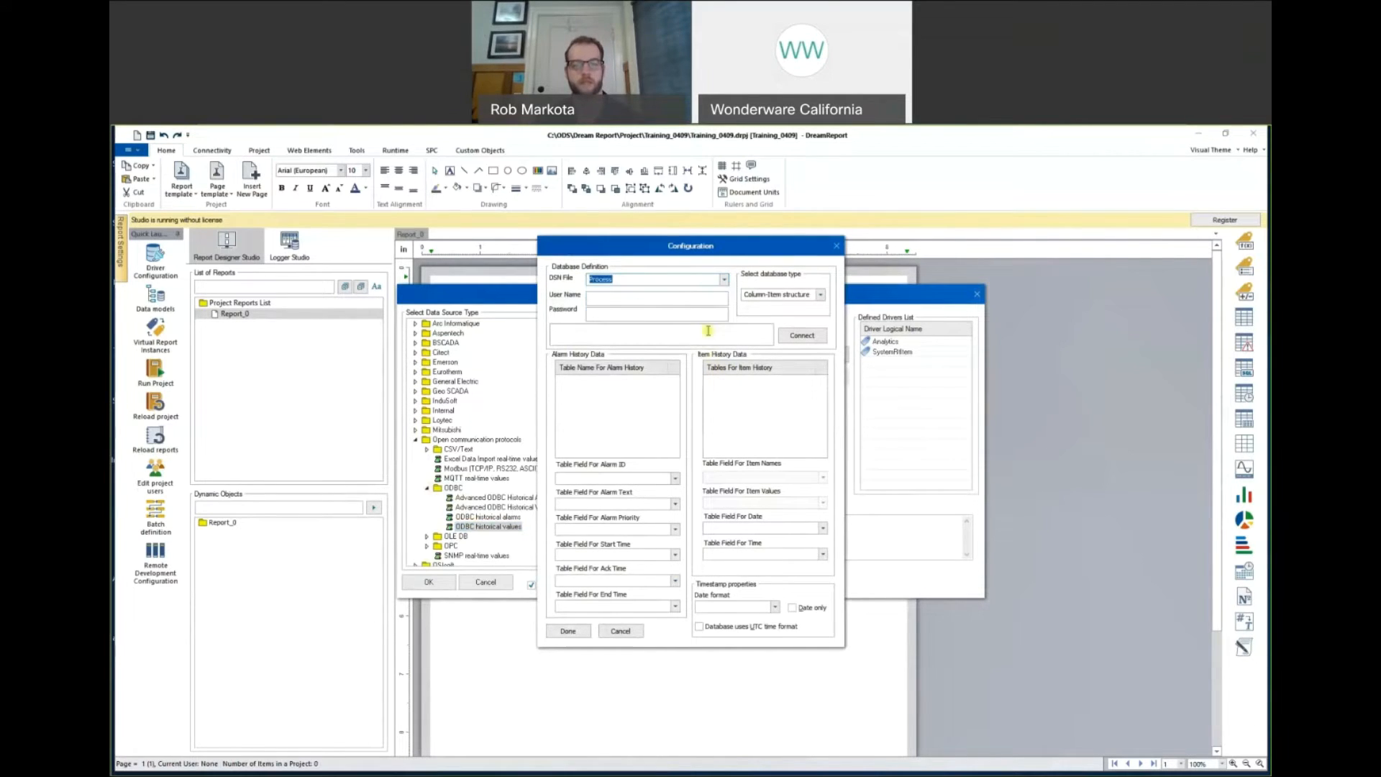
left_click(791, 341)
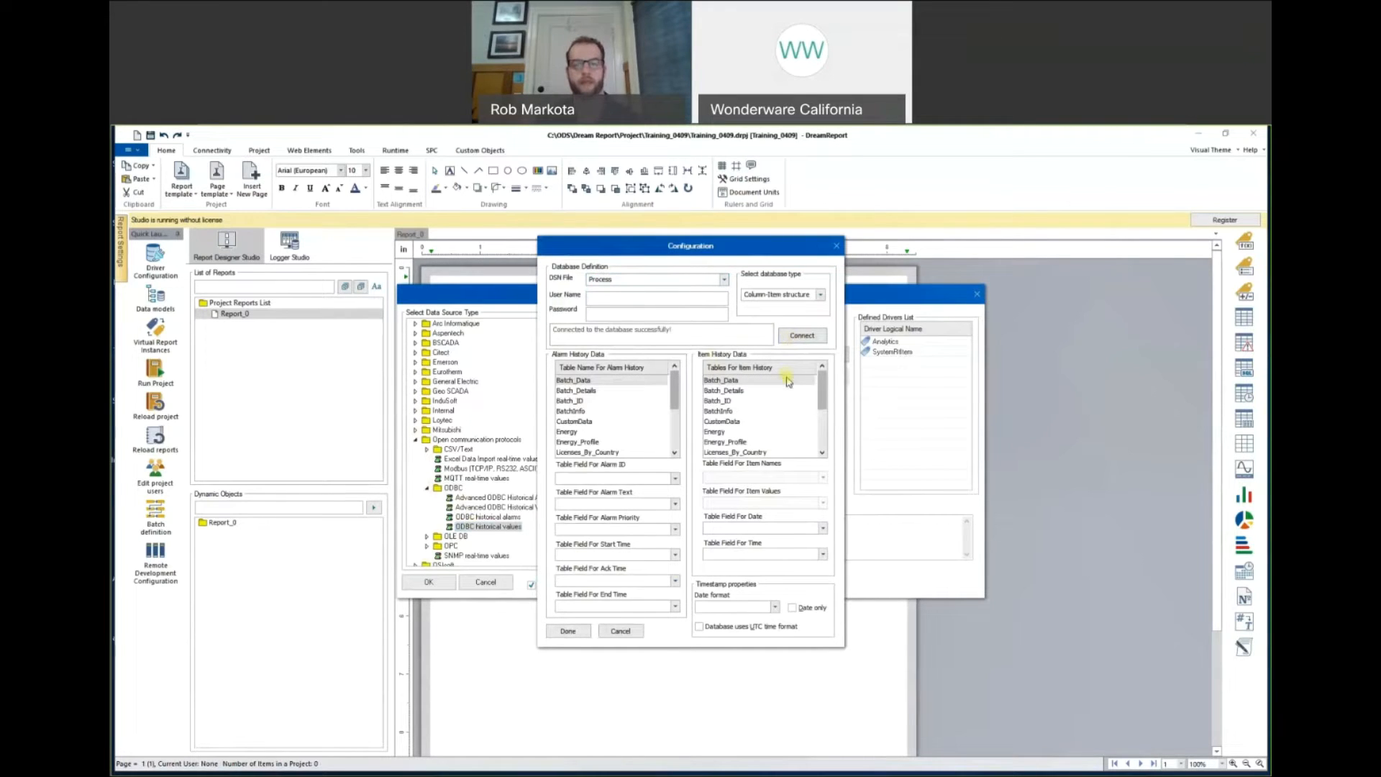
Use the Batch_Data table for item history with Timestamp as its date field, and accept the driver configuration.
left_click(789, 381)
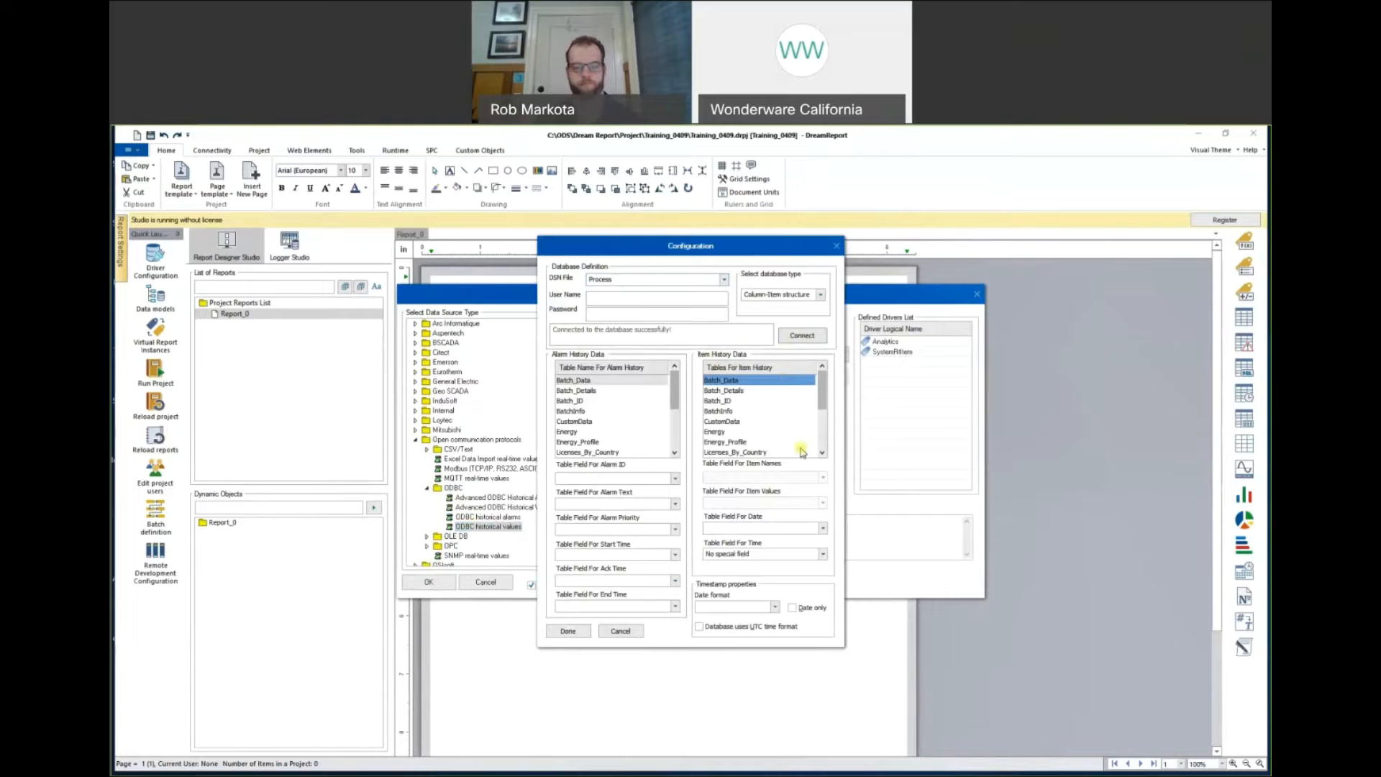
left_click(823, 529)
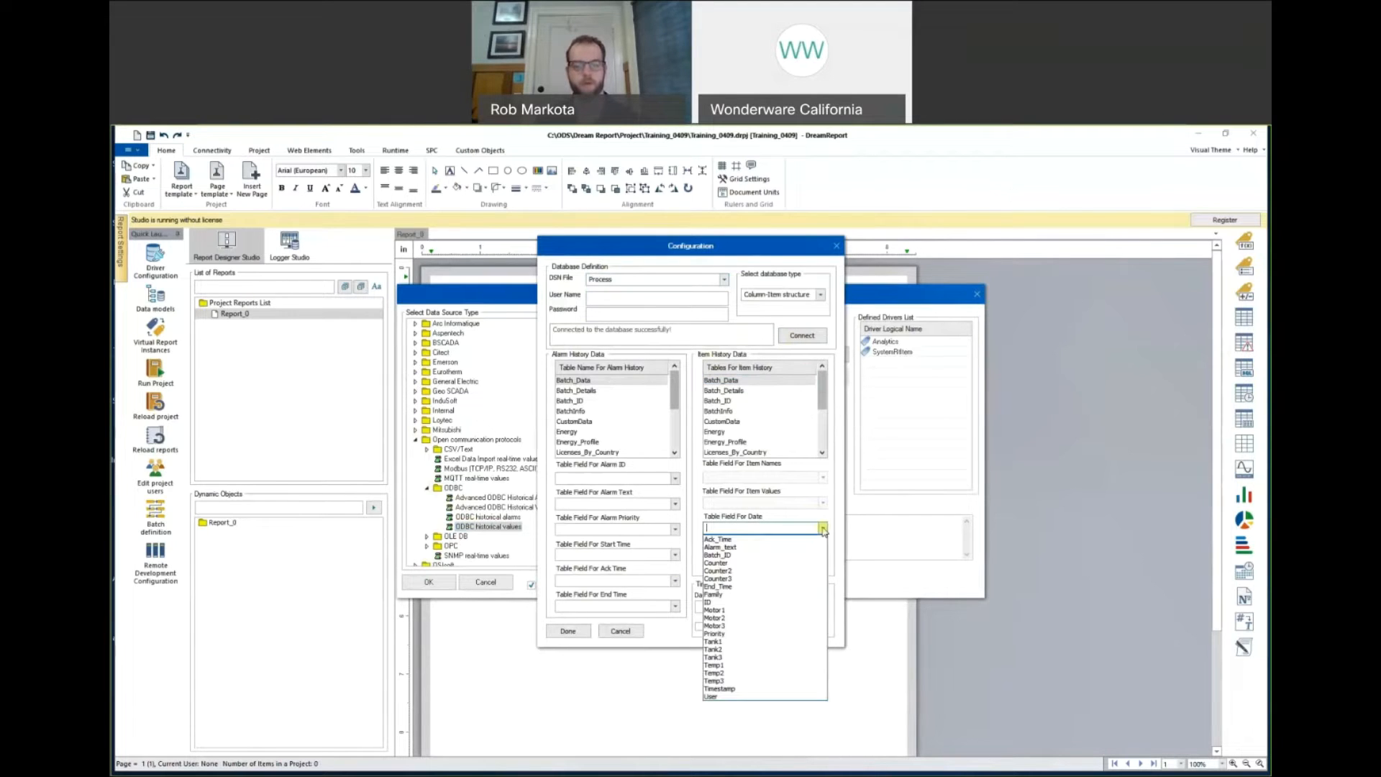
left_click(771, 689)
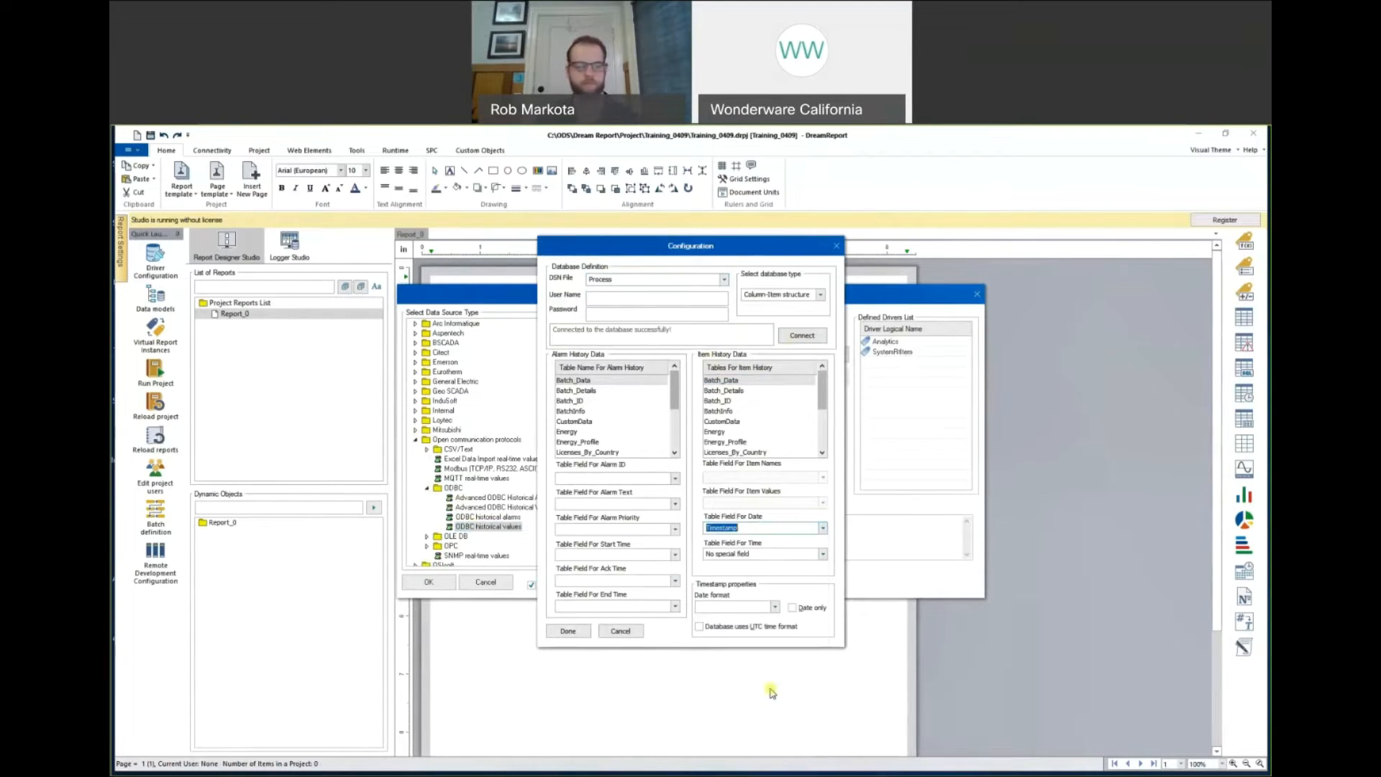
left_click(573, 631)
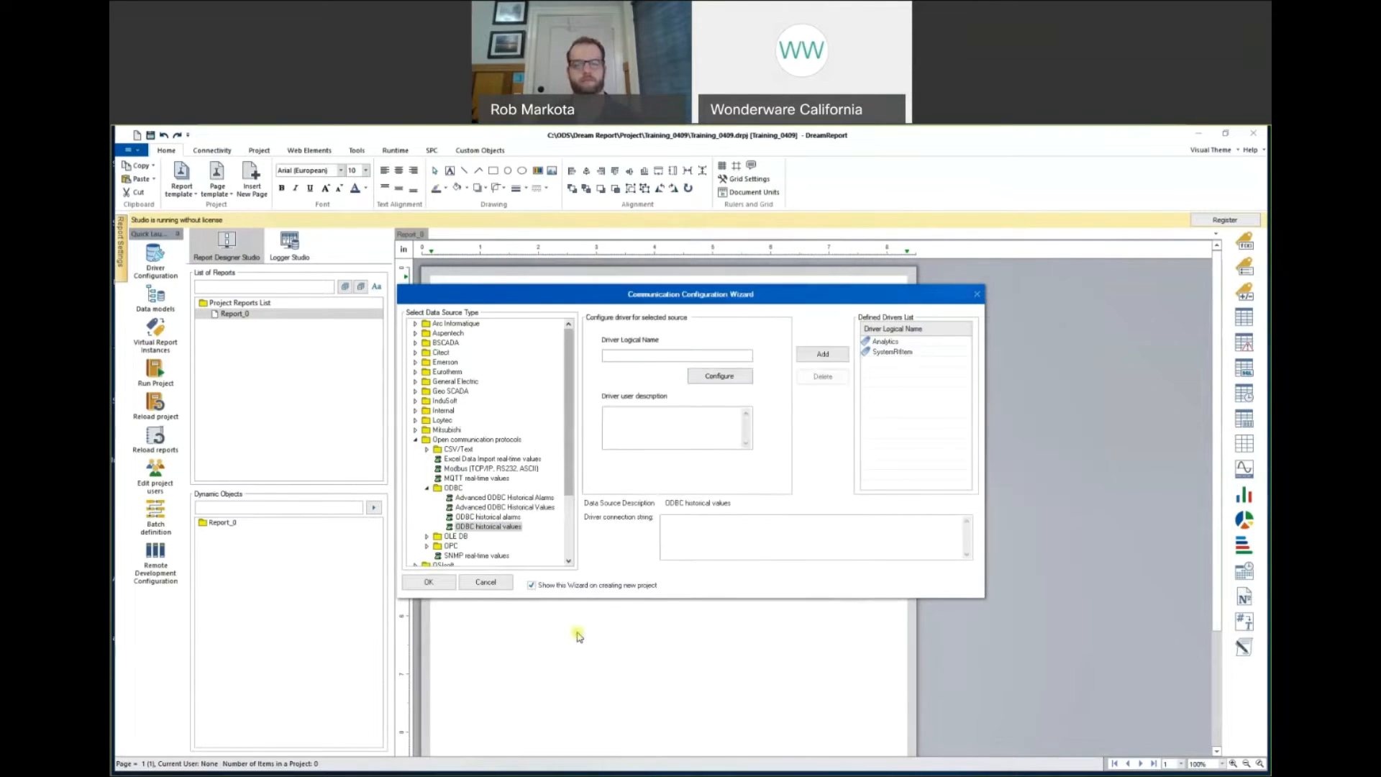
Name the driver Process_Simulated, add it to the defined drivers and finish the communication wizard.
left_click(651, 355)
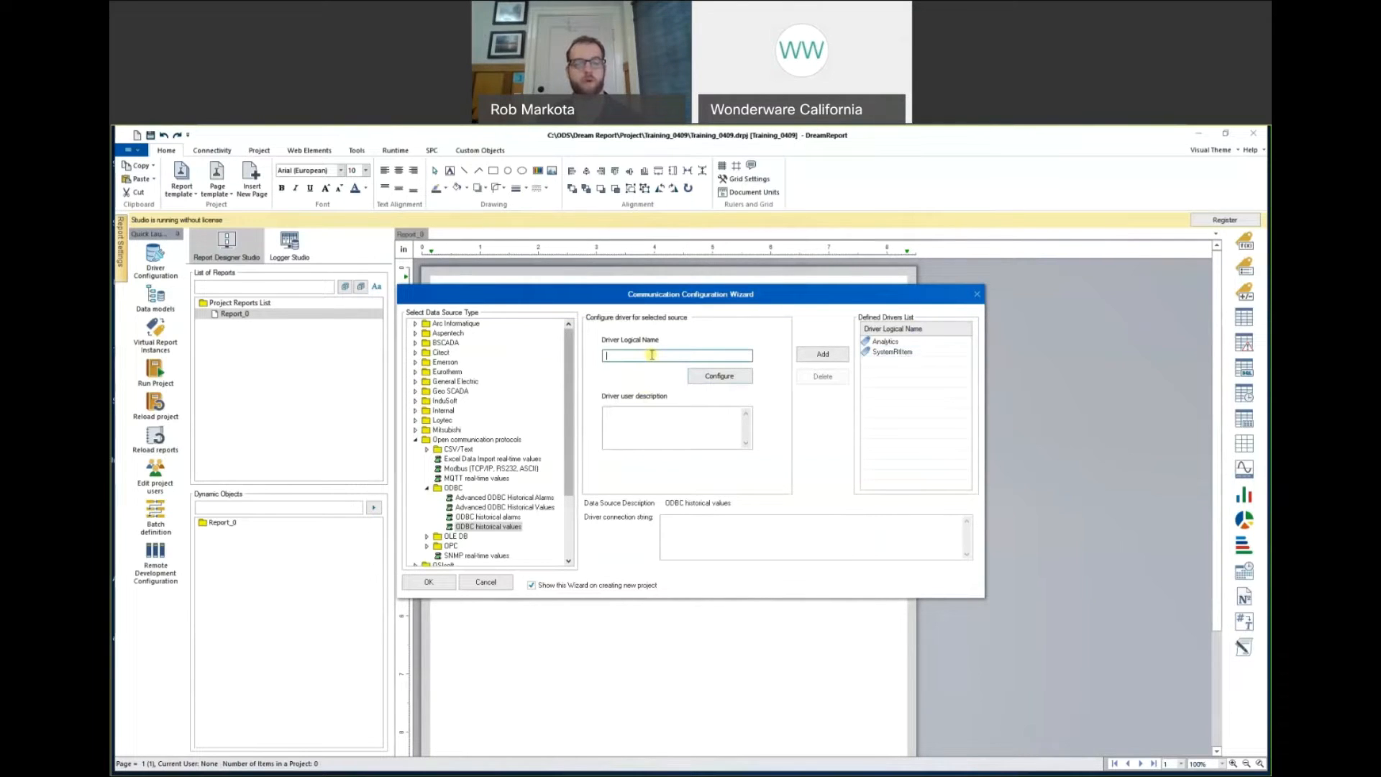
type("Process_Simu")
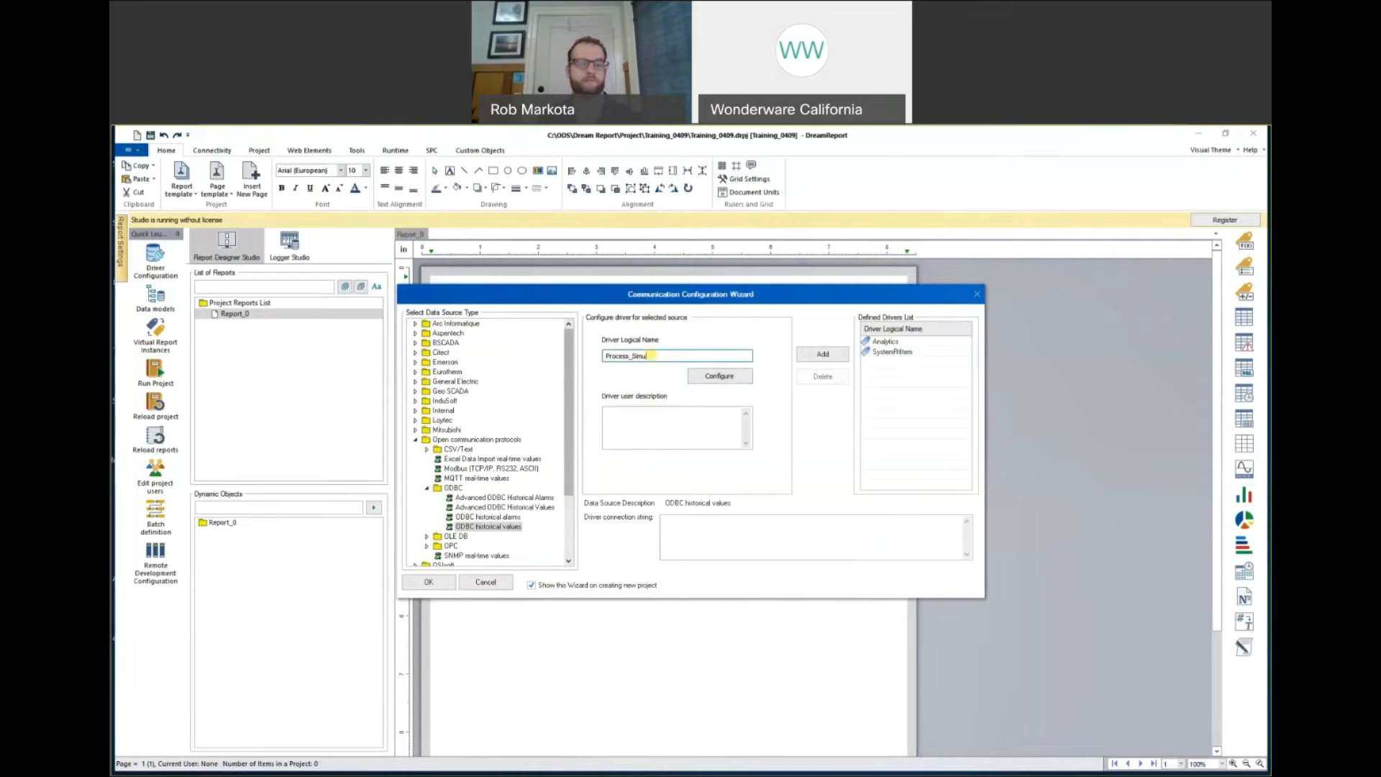
type("lated")
left_click(810, 358)
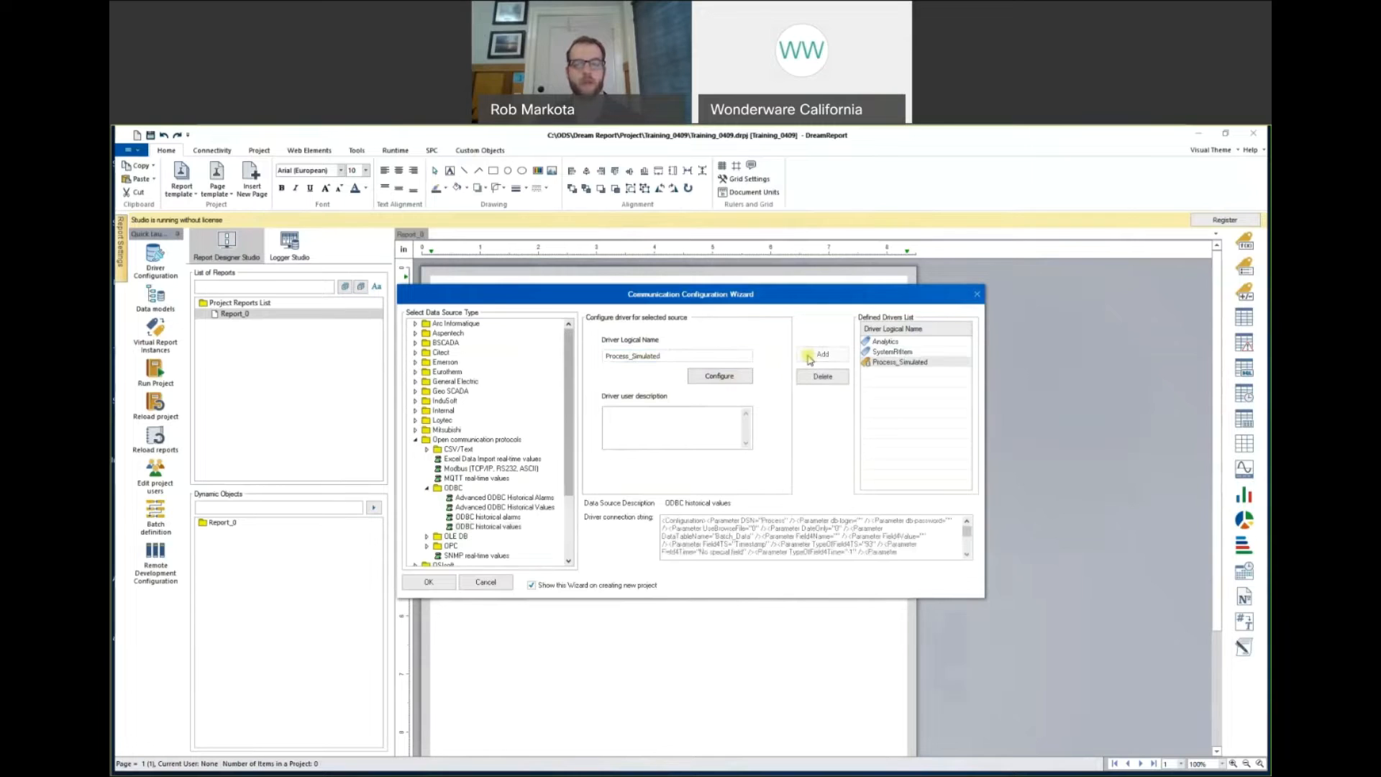
left_click(430, 582)
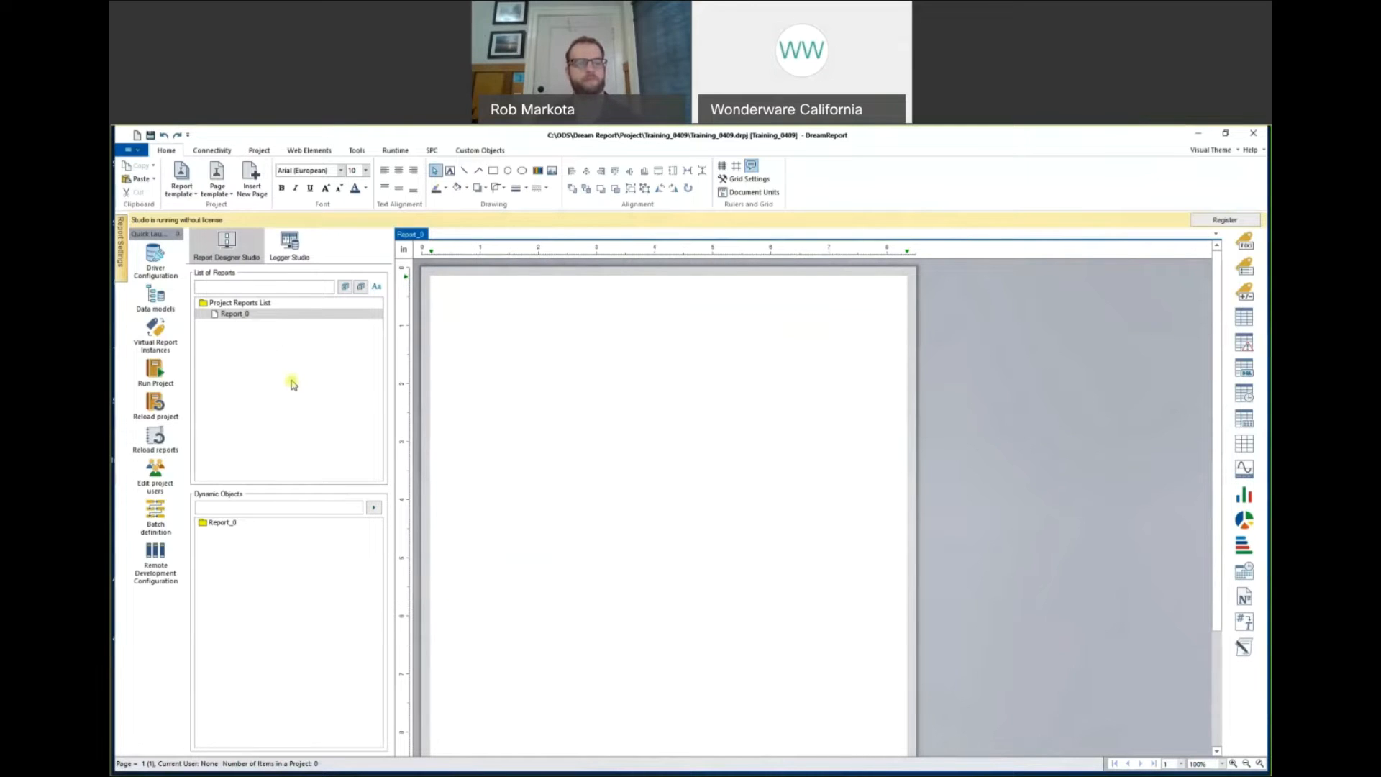
Open the settings of Report_0 and change the report name to Basic_Report.
left_click(263, 317)
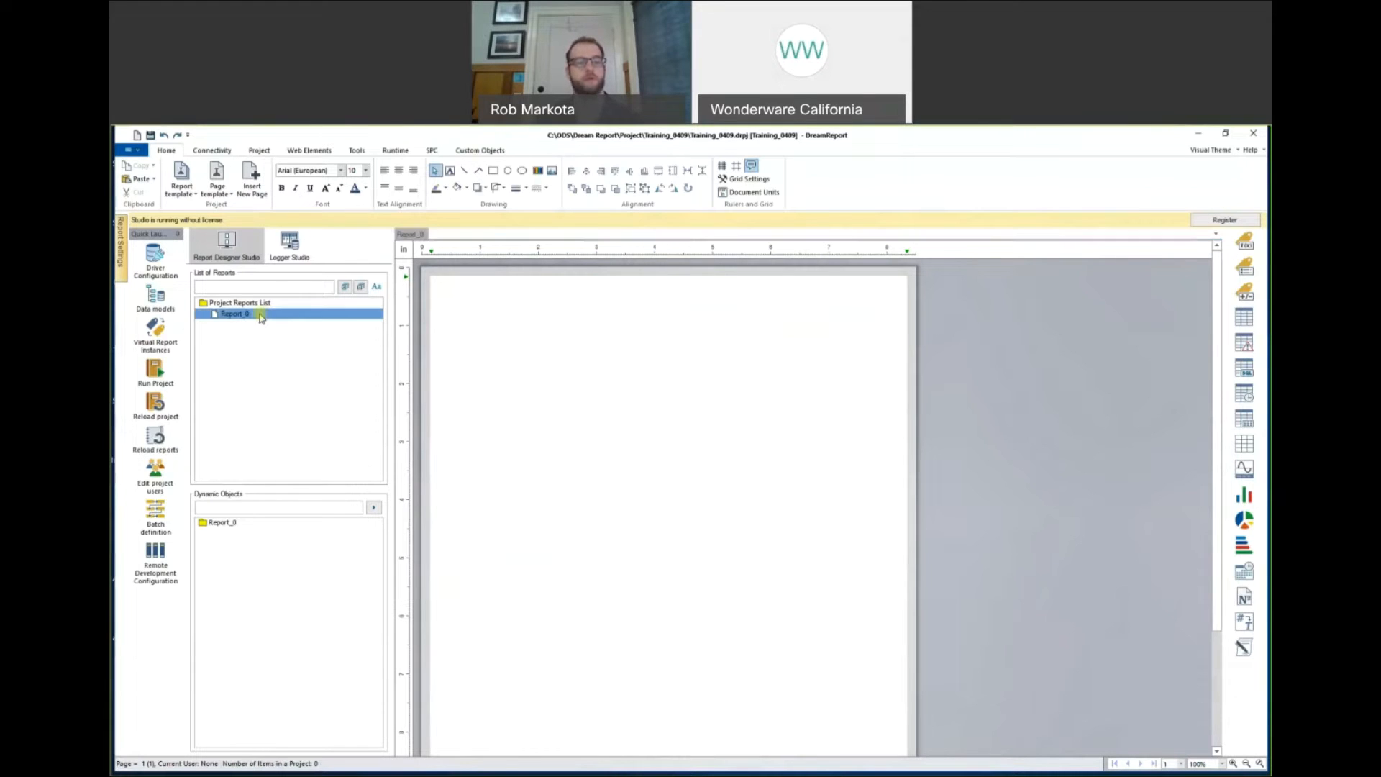
right_click(261, 317)
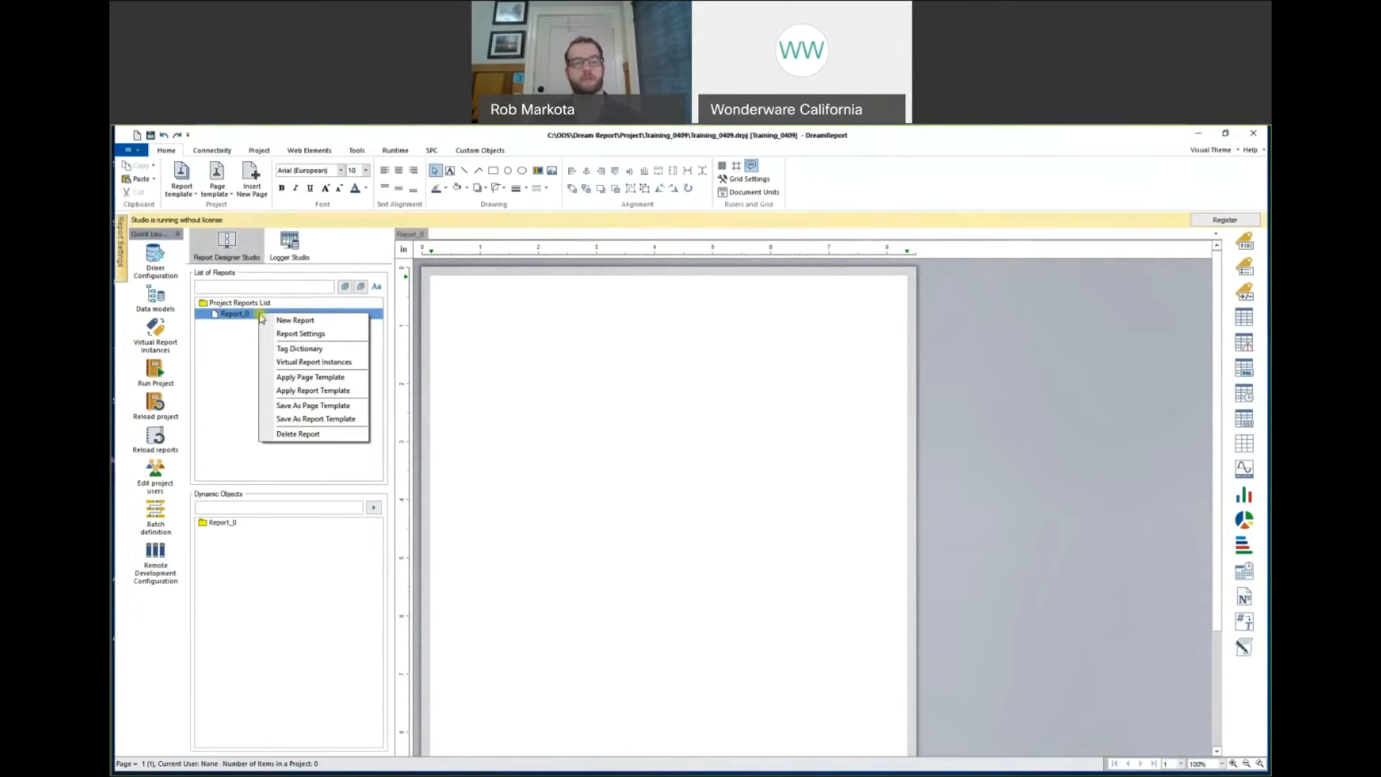
left_click(272, 335)
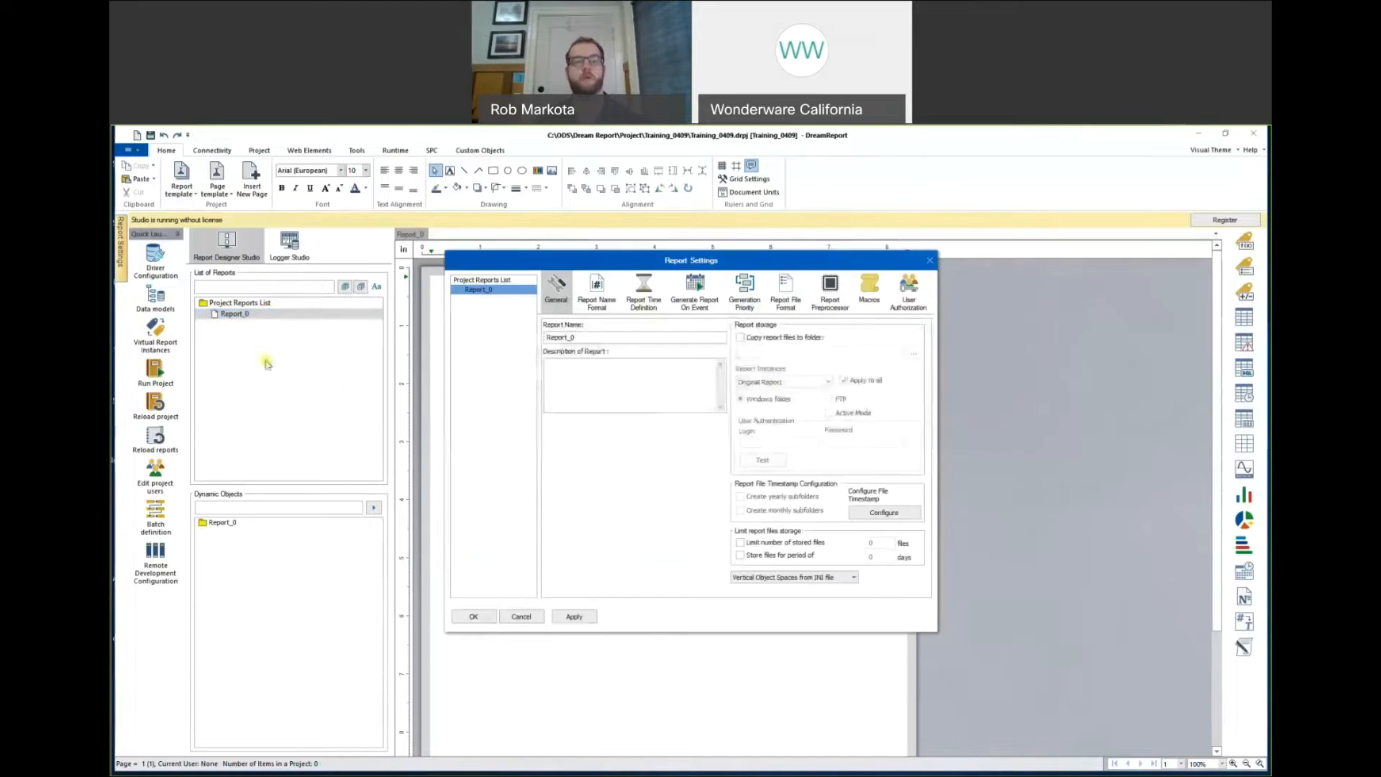
left_click(549, 339)
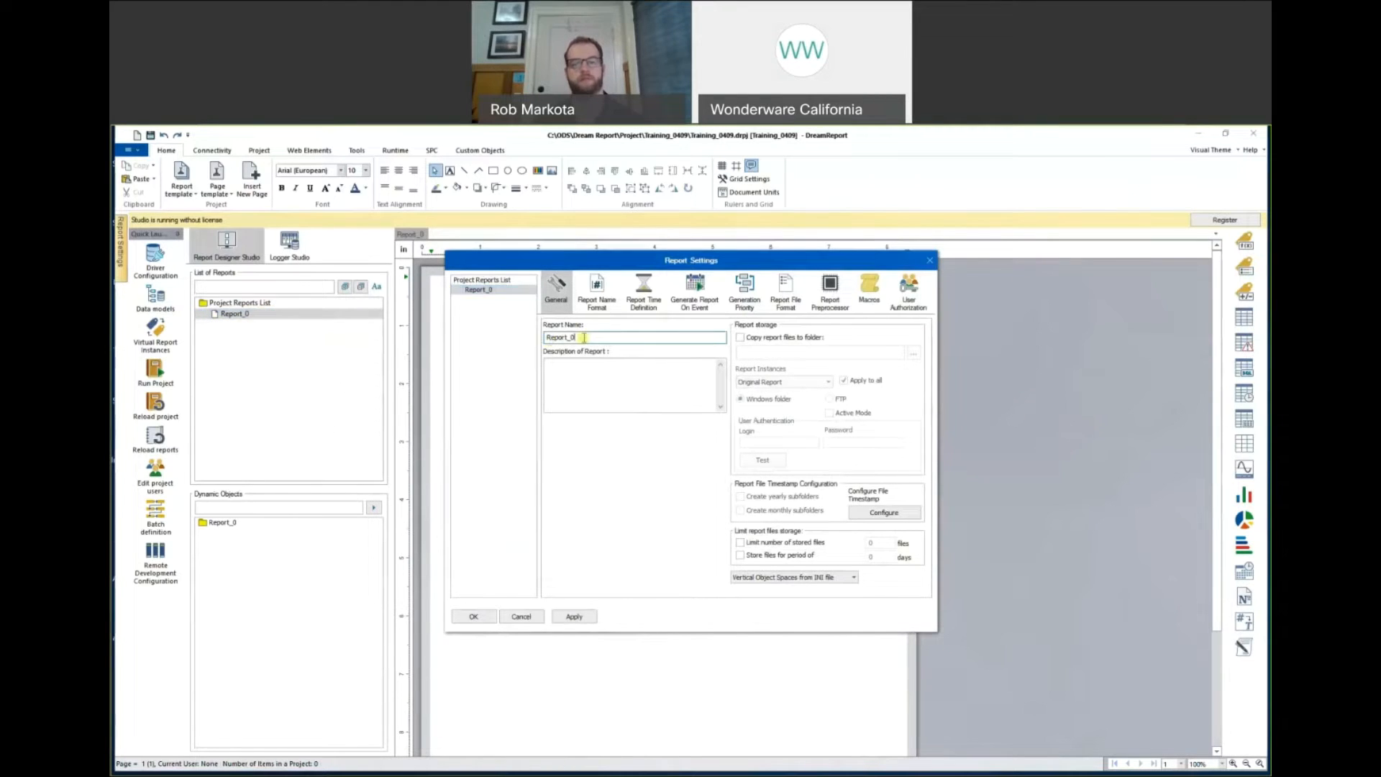
left_click_drag(590, 335, 442, 331)
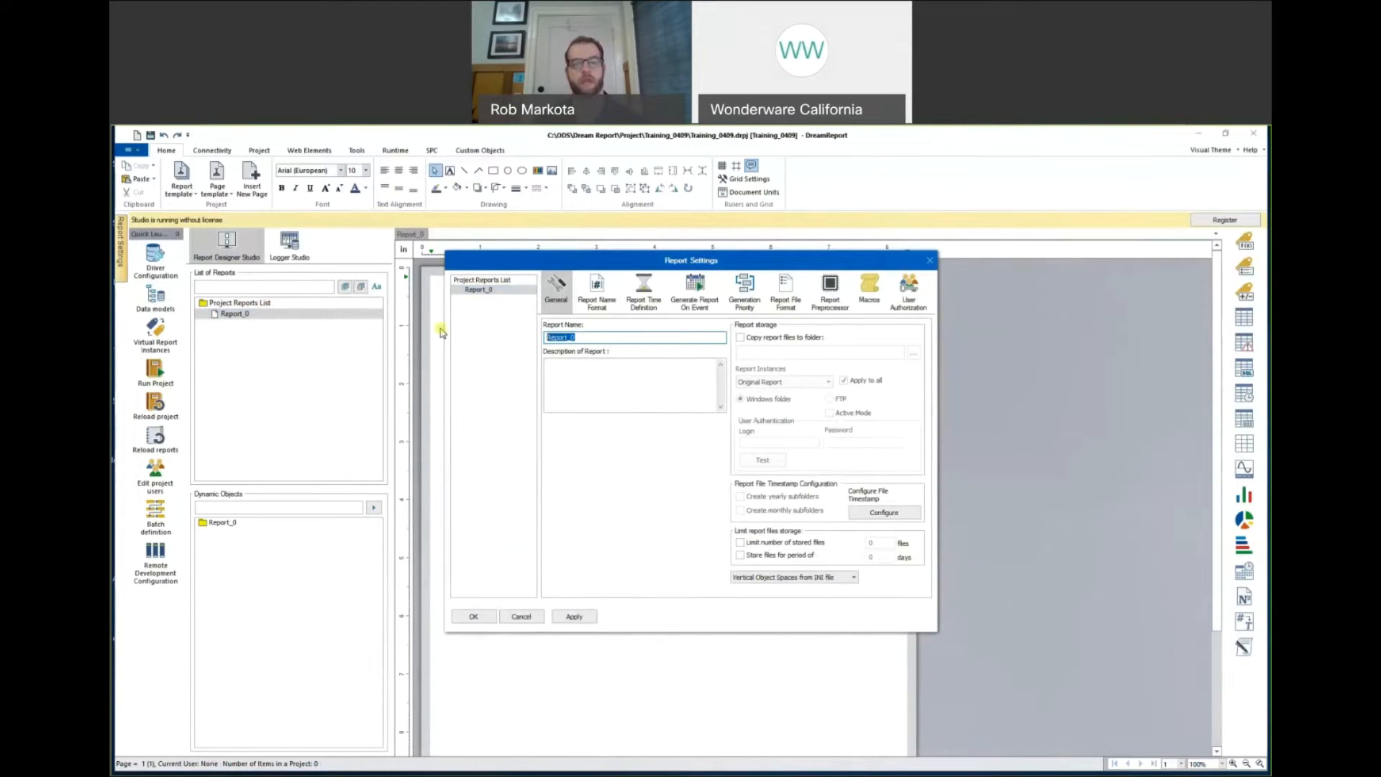
type("Basic_")
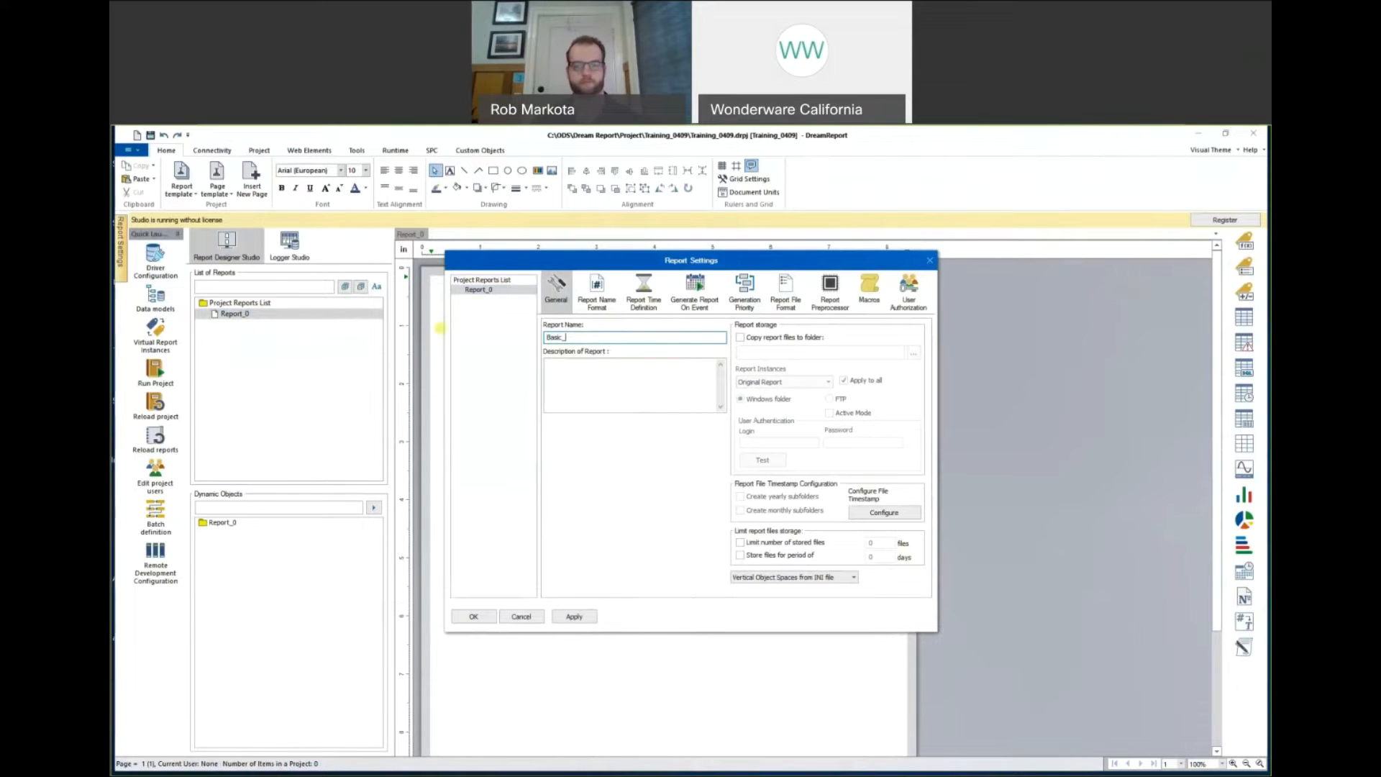
type("Report")
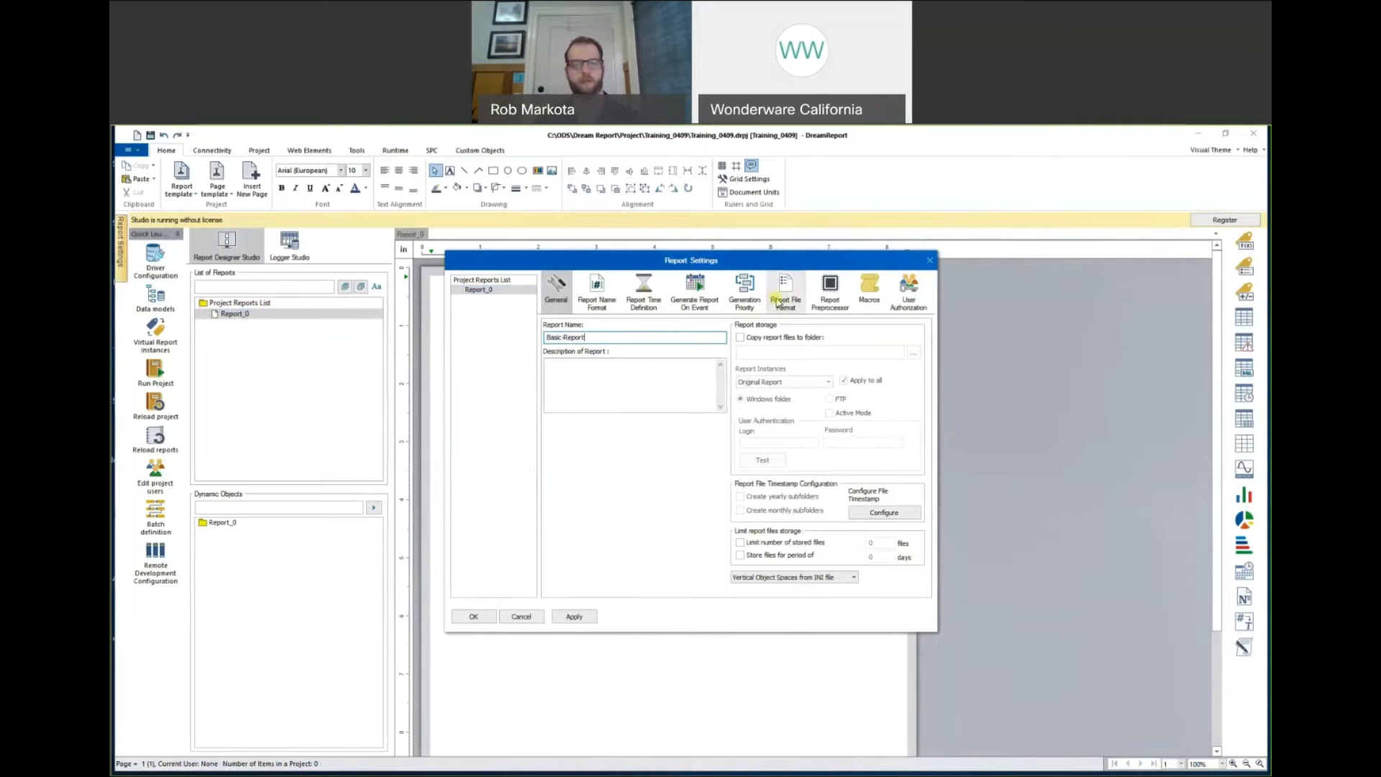
Enable Email as a report target in the report file format, view its mail settings and cancel out of them.
left_click(778, 304)
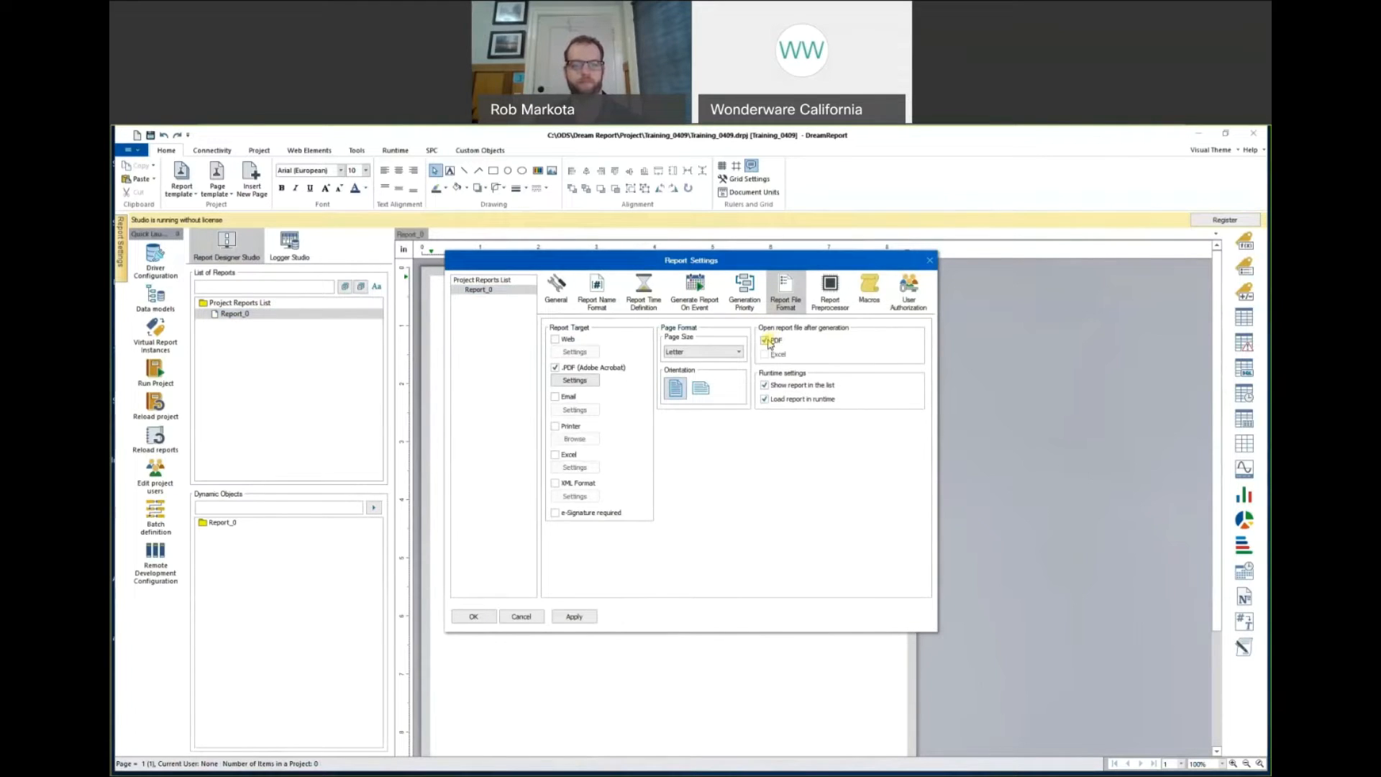
left_click(555, 398)
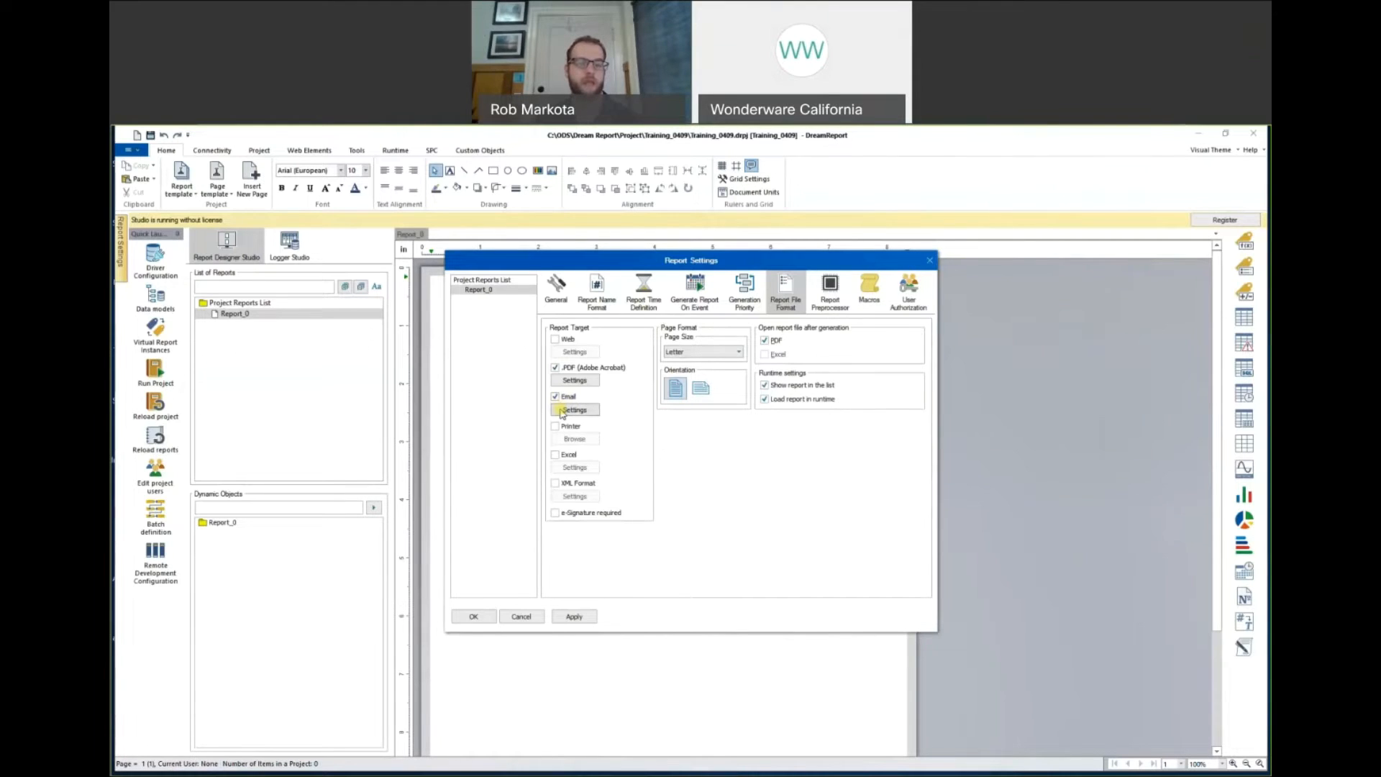
left_click(568, 410)
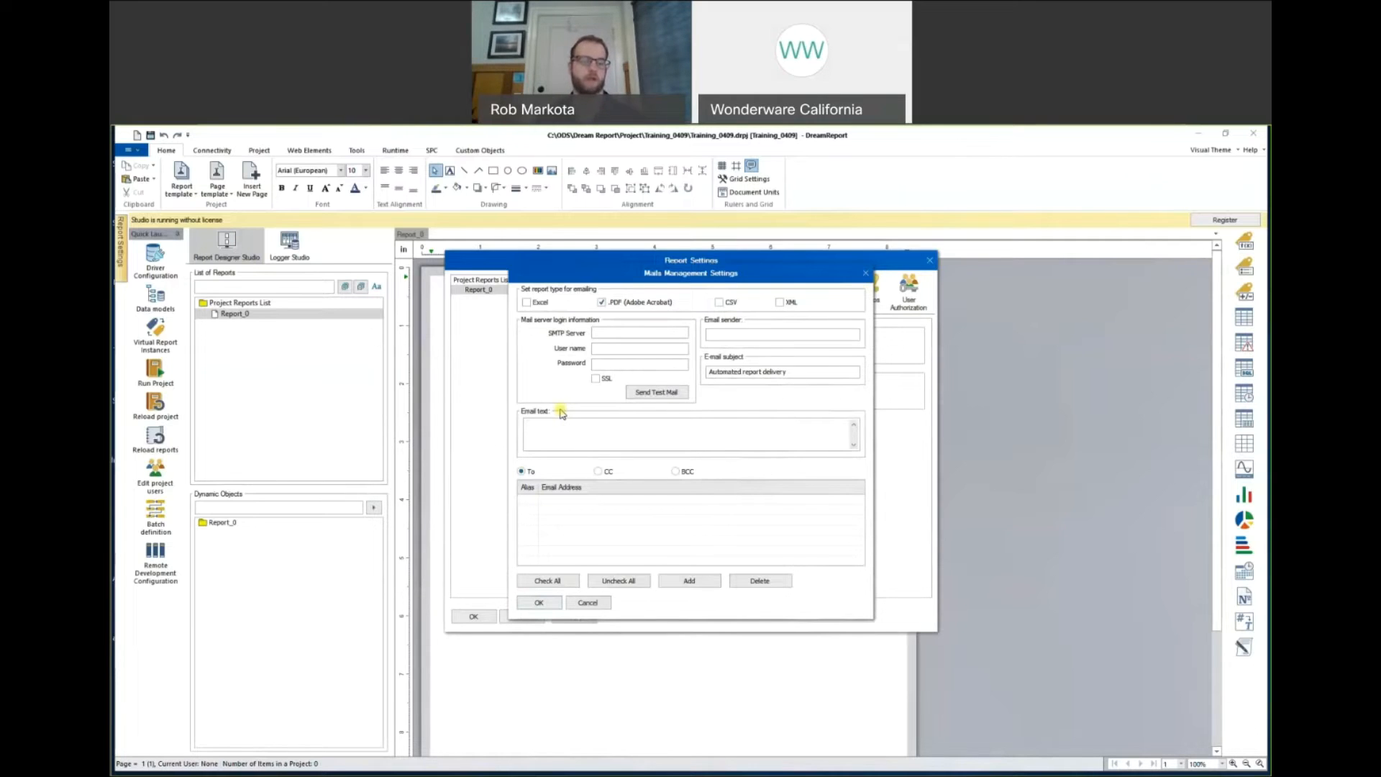
left_click(587, 604)
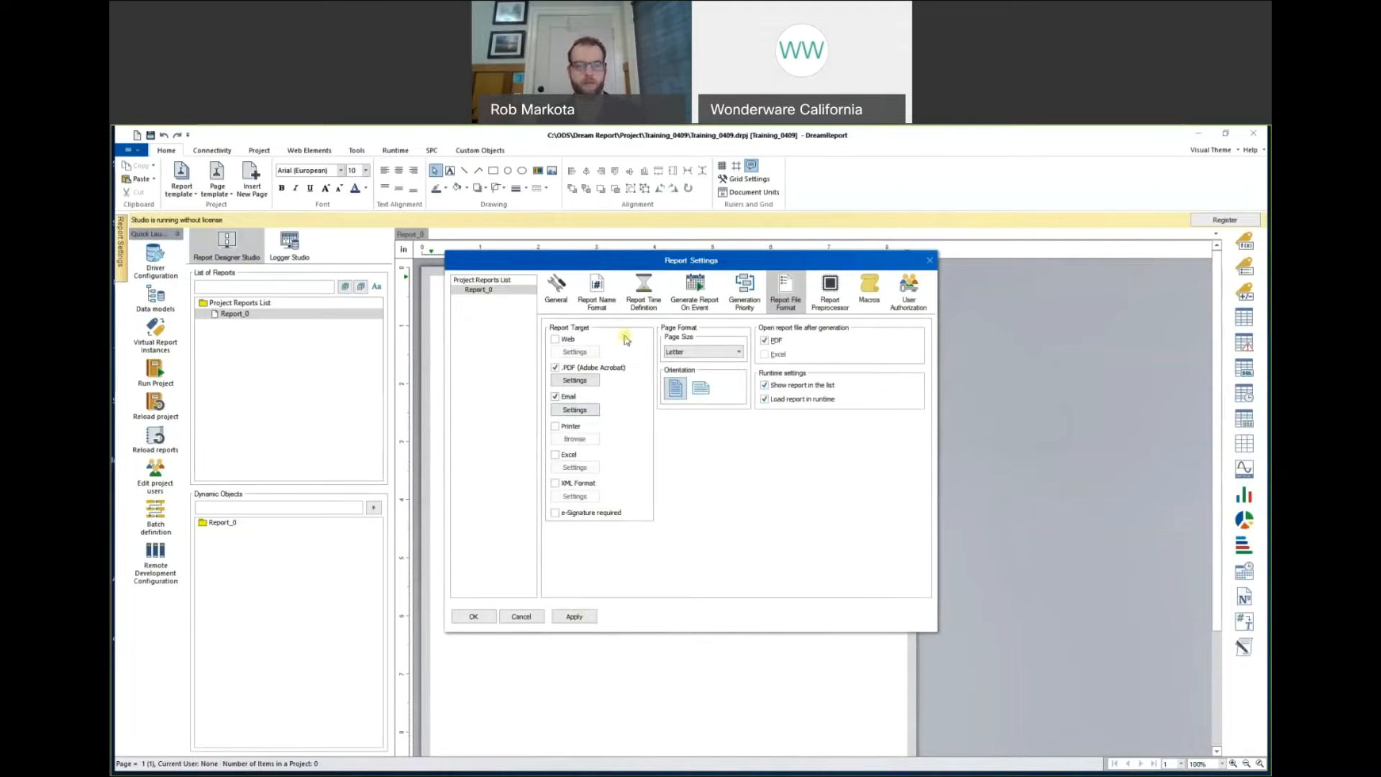
Add a second daily execution time of 15:00:00 in the report time definition and remove it again.
left_click(639, 305)
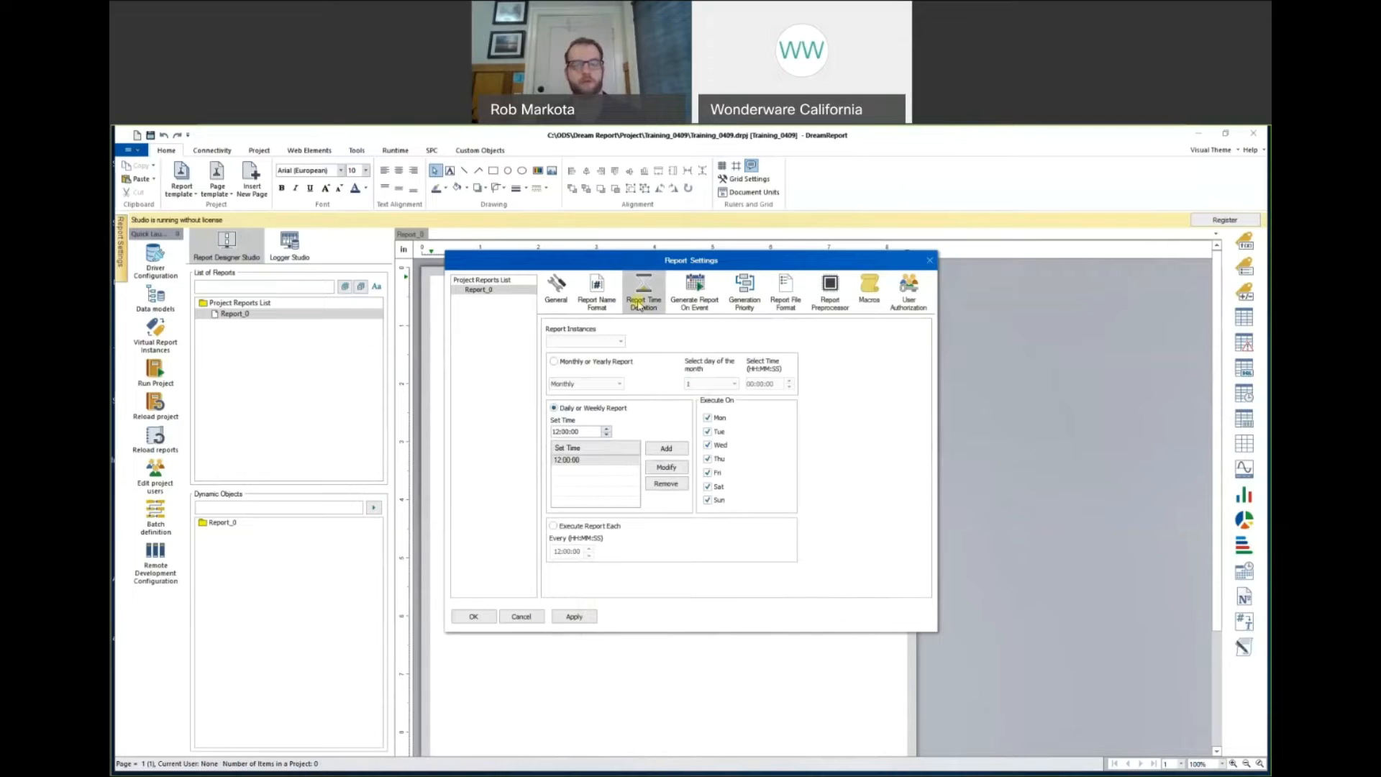
left_click(607, 430)
left_click(607, 429)
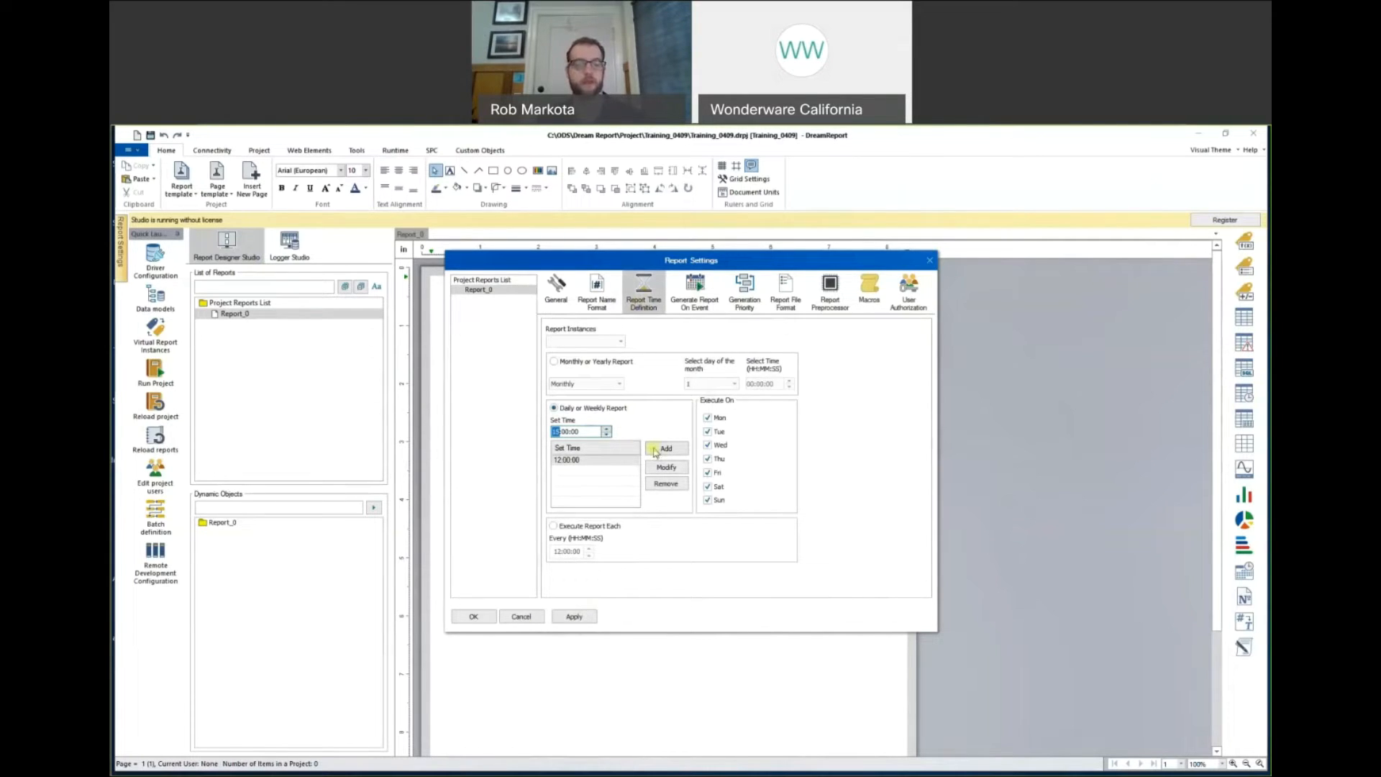
left_click(655, 450)
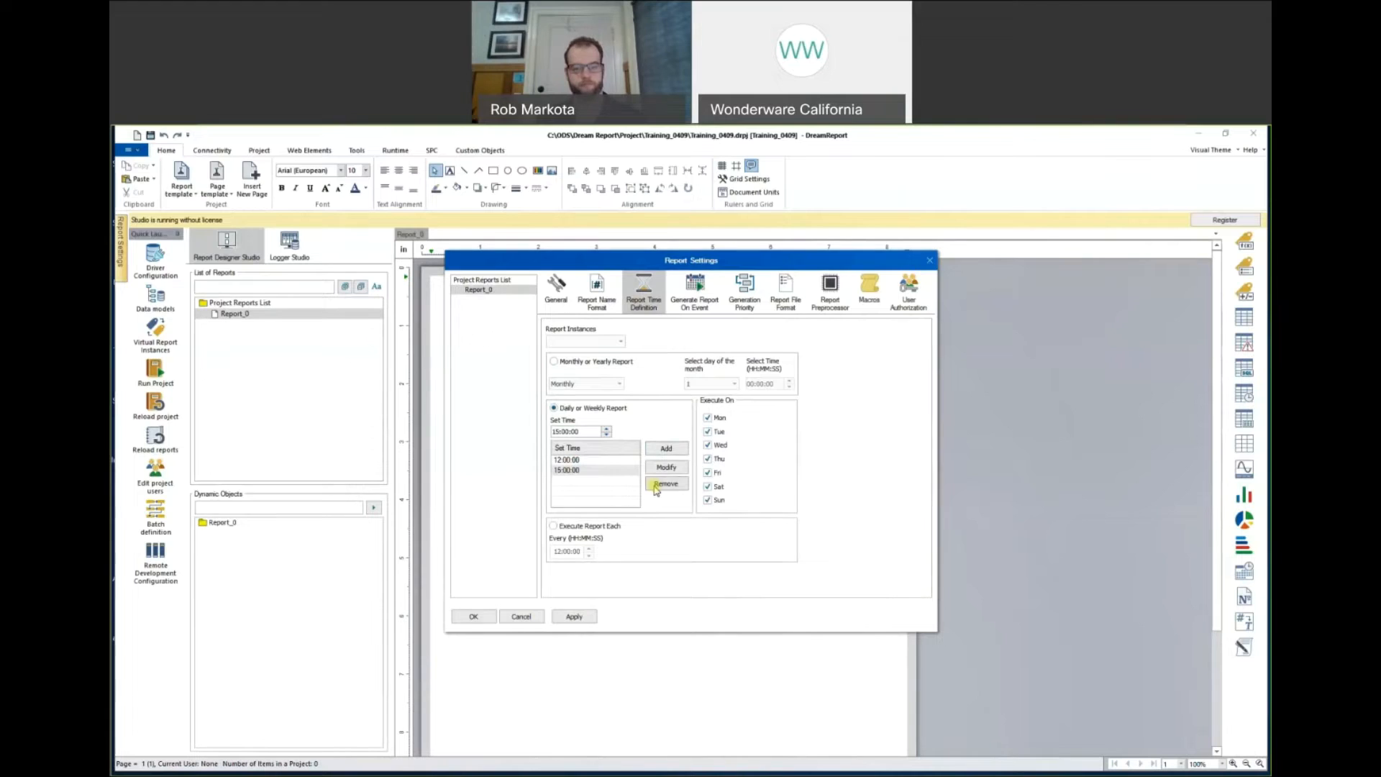
left_click(656, 484)
key("Return")
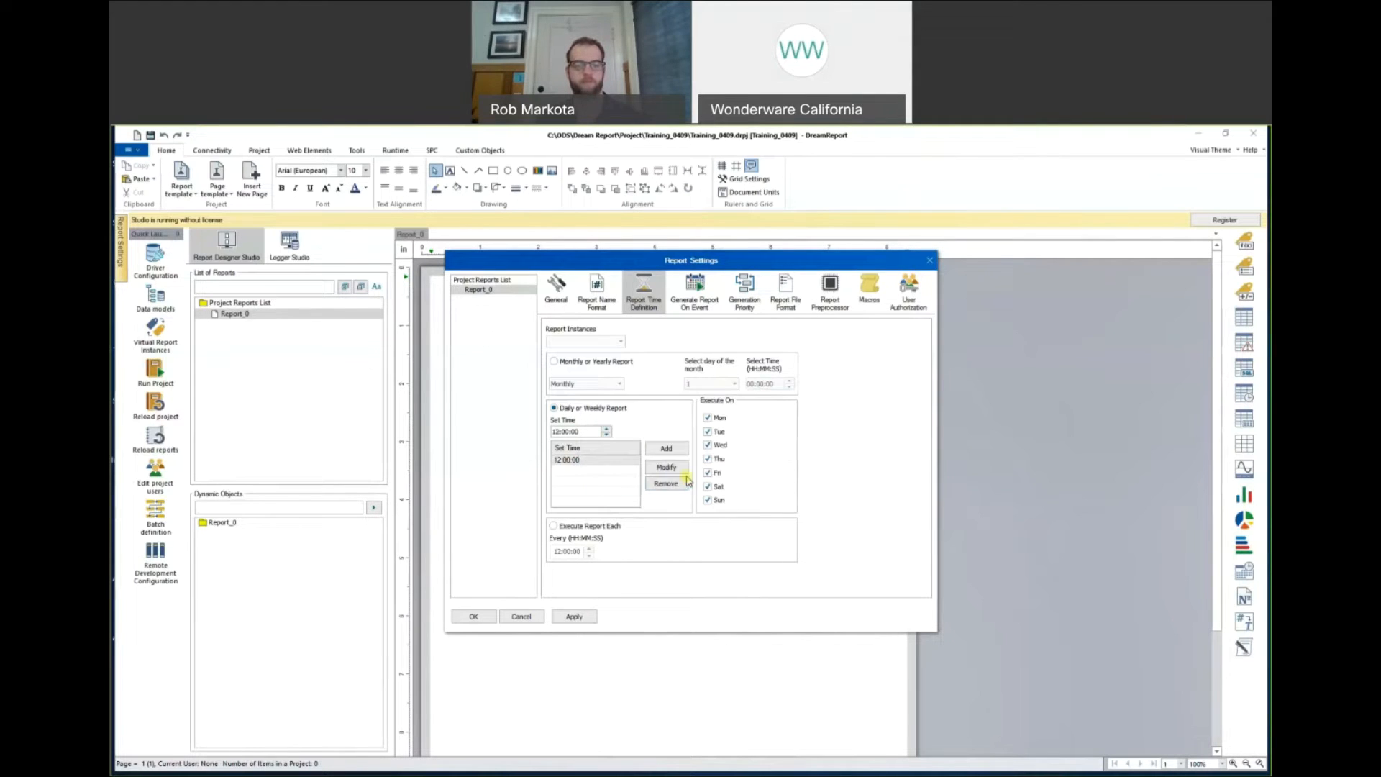
Apply the report settings and close the settings dialog.
left_click(576, 617)
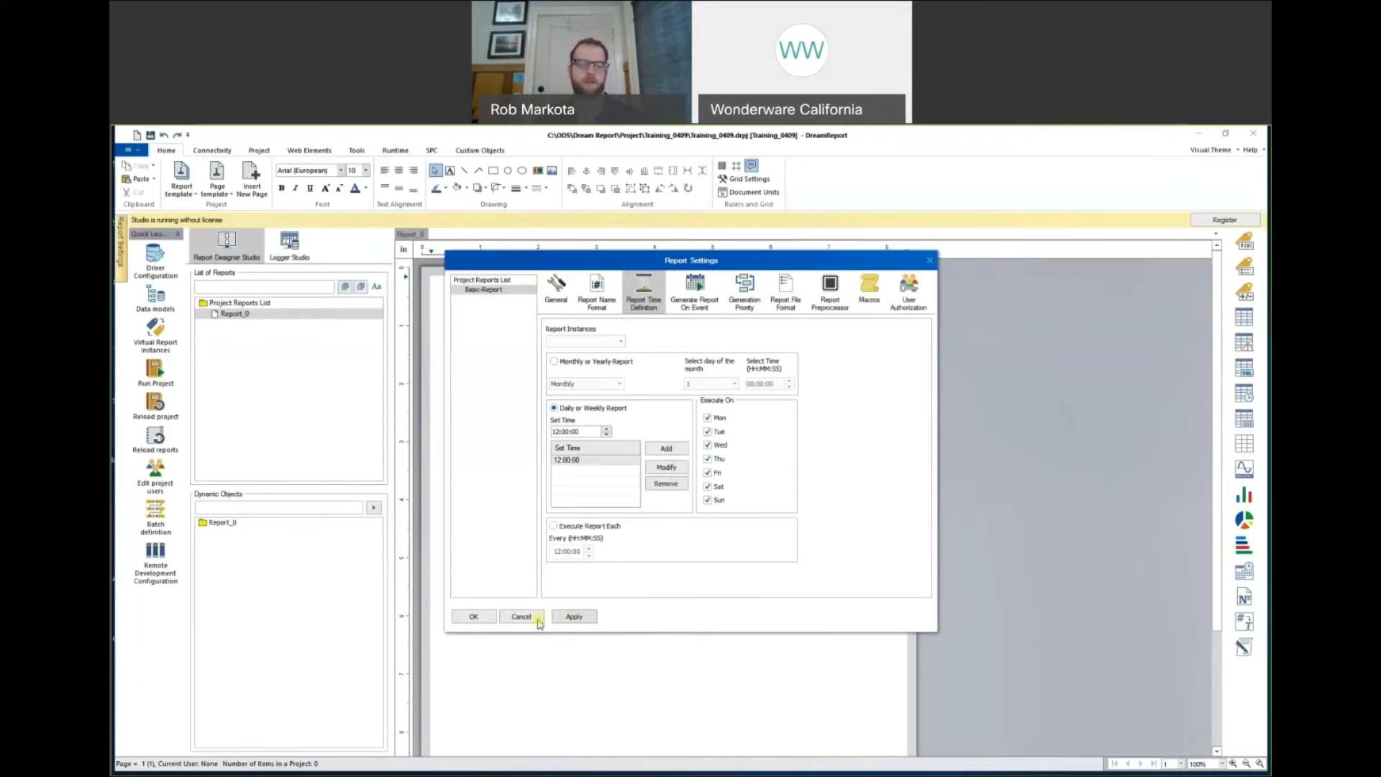
left_click(474, 616)
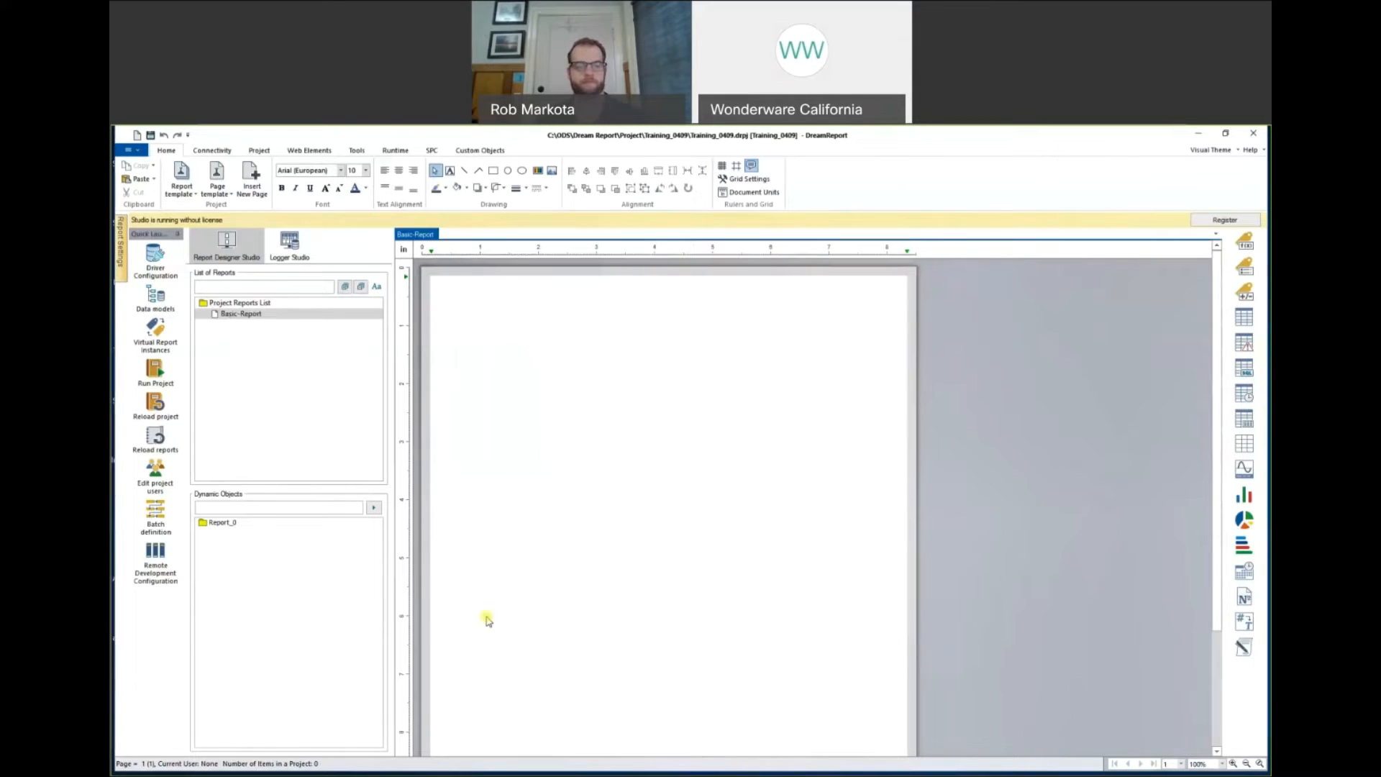
Insert a dynamic text object showing the Report Name in the upper-left corner of the report page.
left_click(1245, 623)
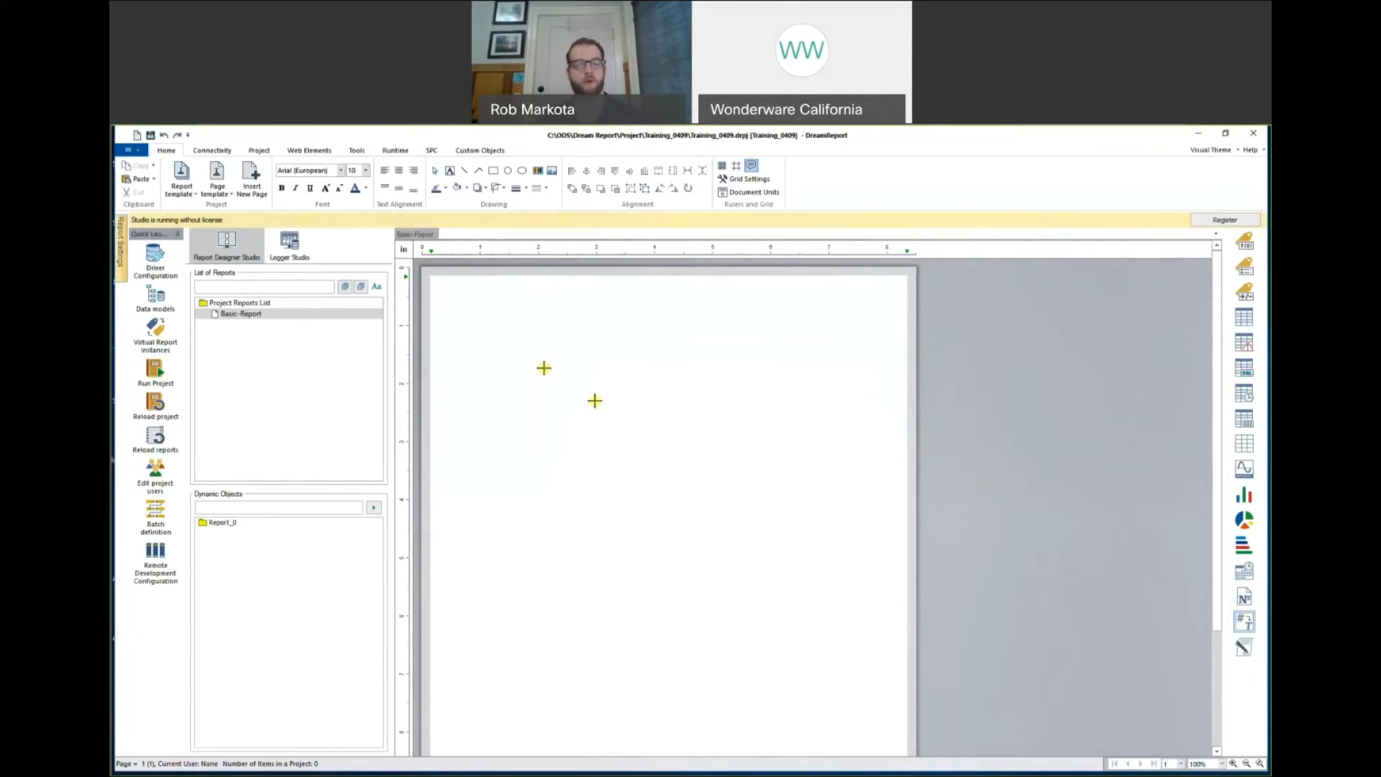
left_click_drag(441, 286, 527, 319)
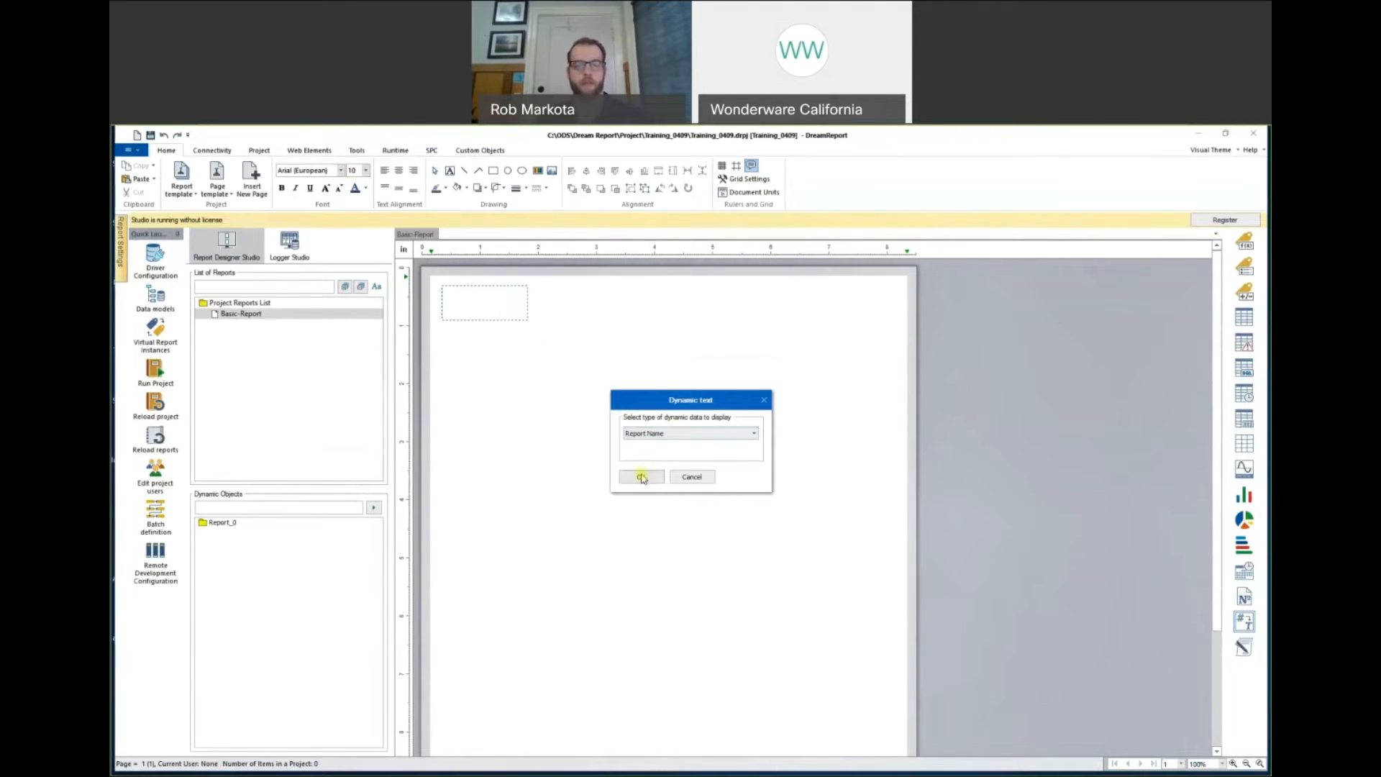
left_click(661, 435)
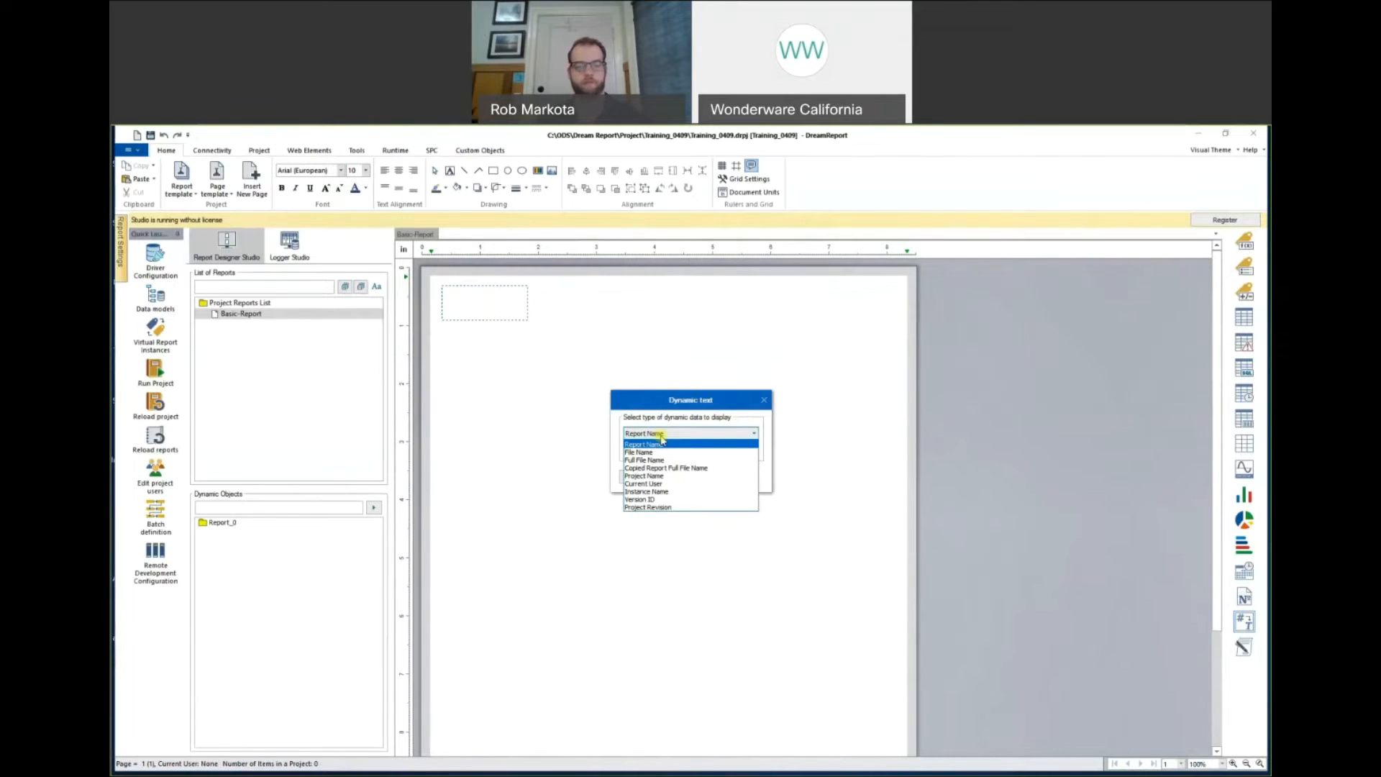
left_click(661, 441)
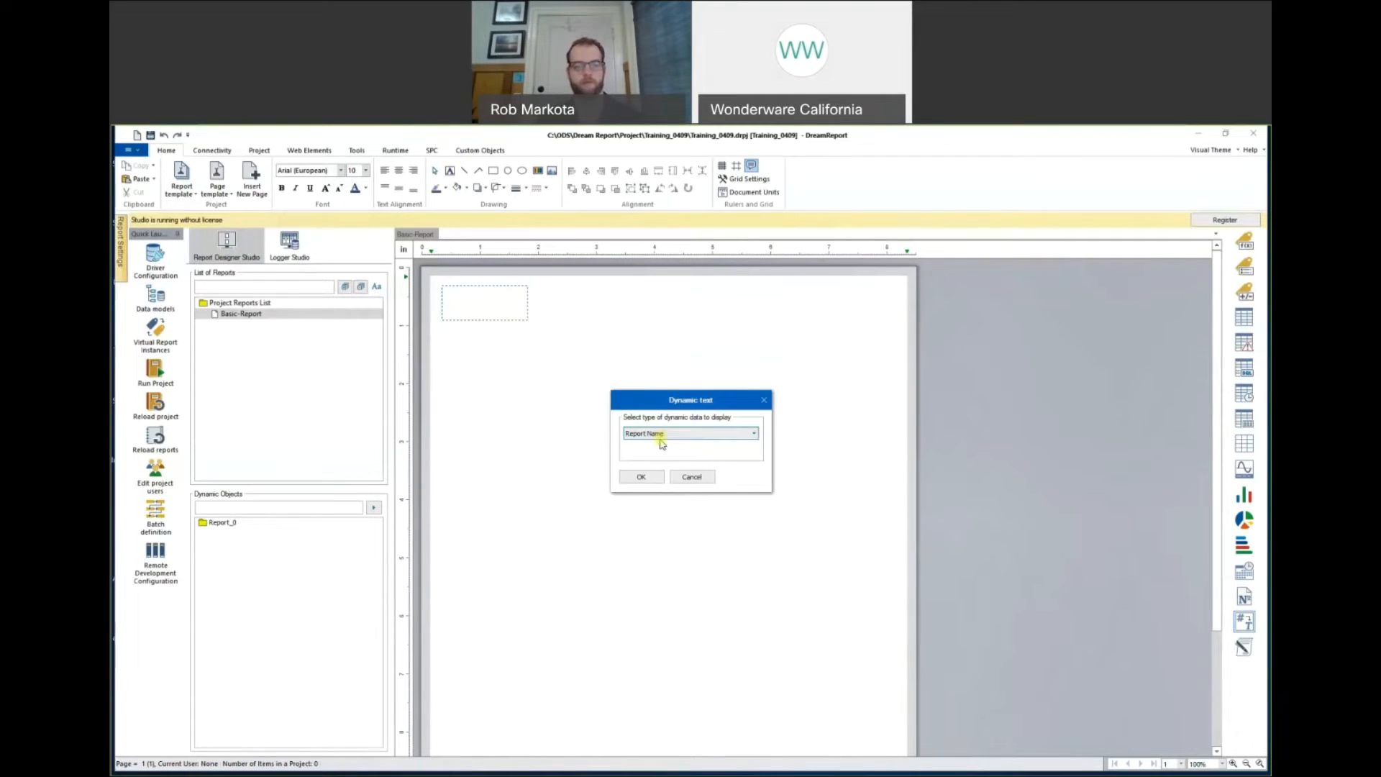
left_click(642, 477)
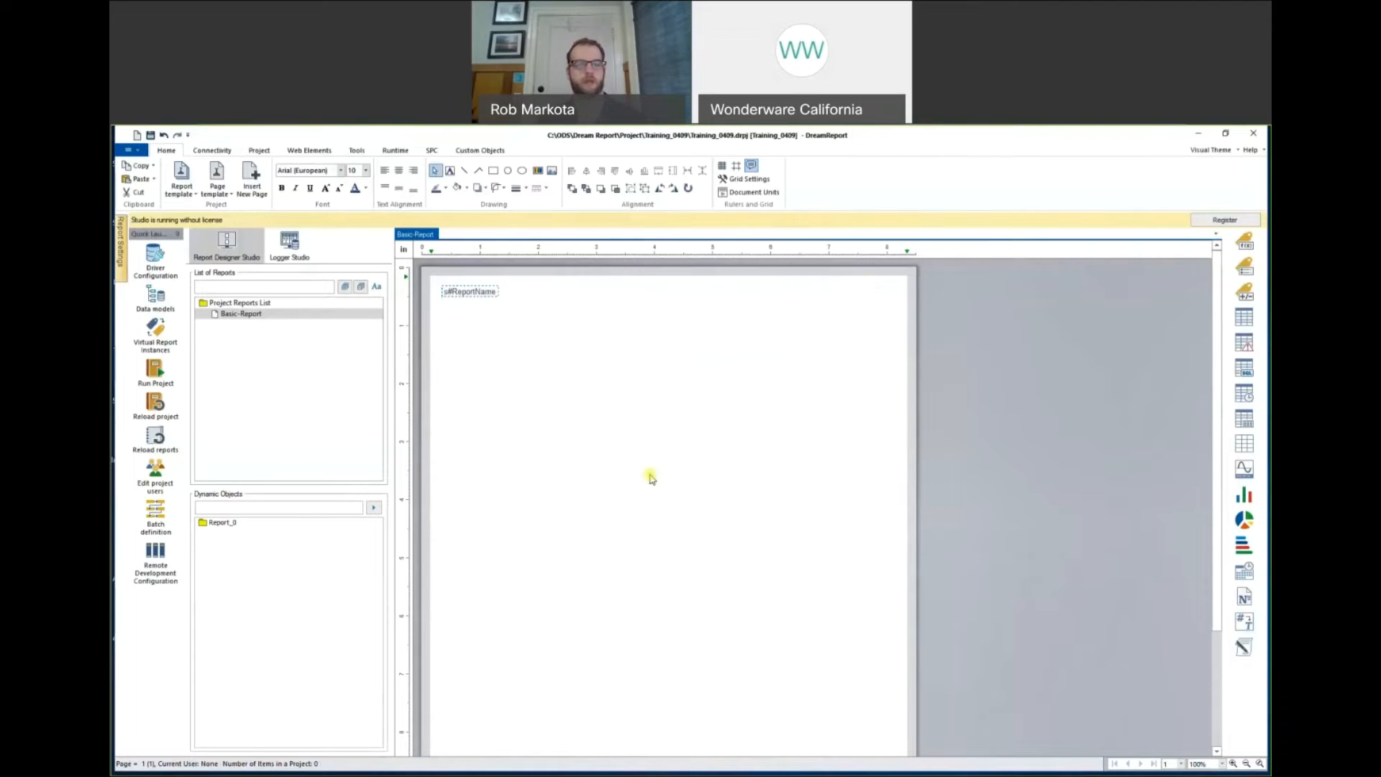
Add a static text label reading "Generated On:" just below the report name.
left_click(454, 173)
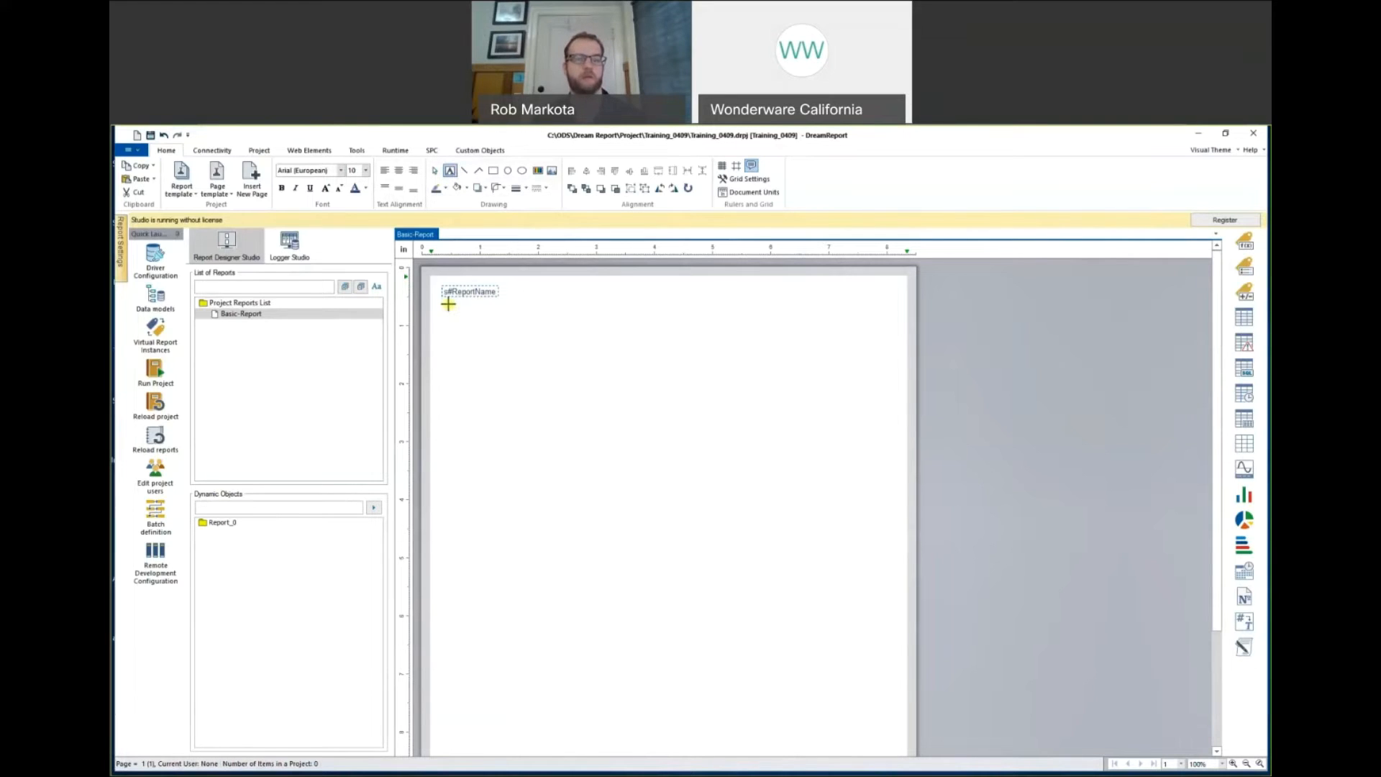
left_click_drag(450, 307, 504, 320)
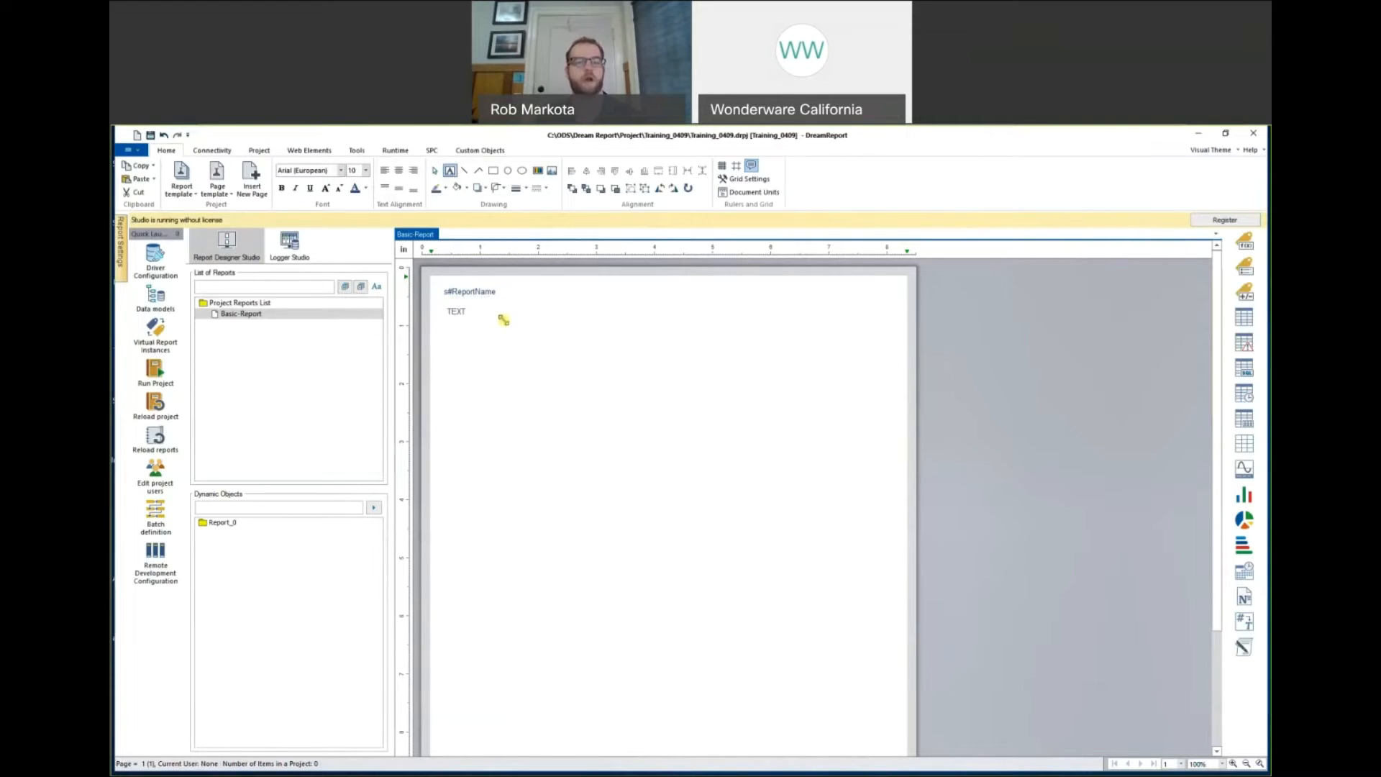
double_click(480, 310)
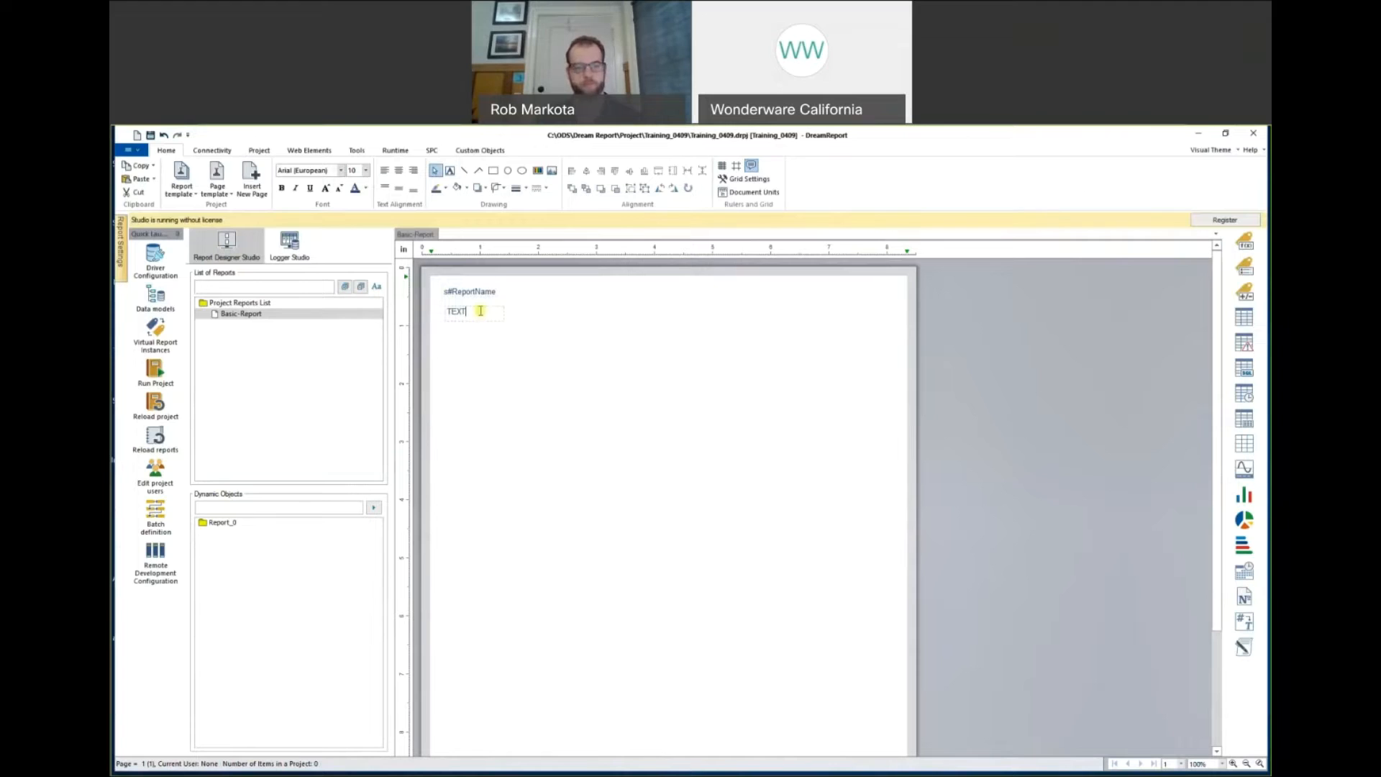
key("BackSpace")
key("BackSpace")
key("BackSpace")
key("BackSpace")
type("Ge")
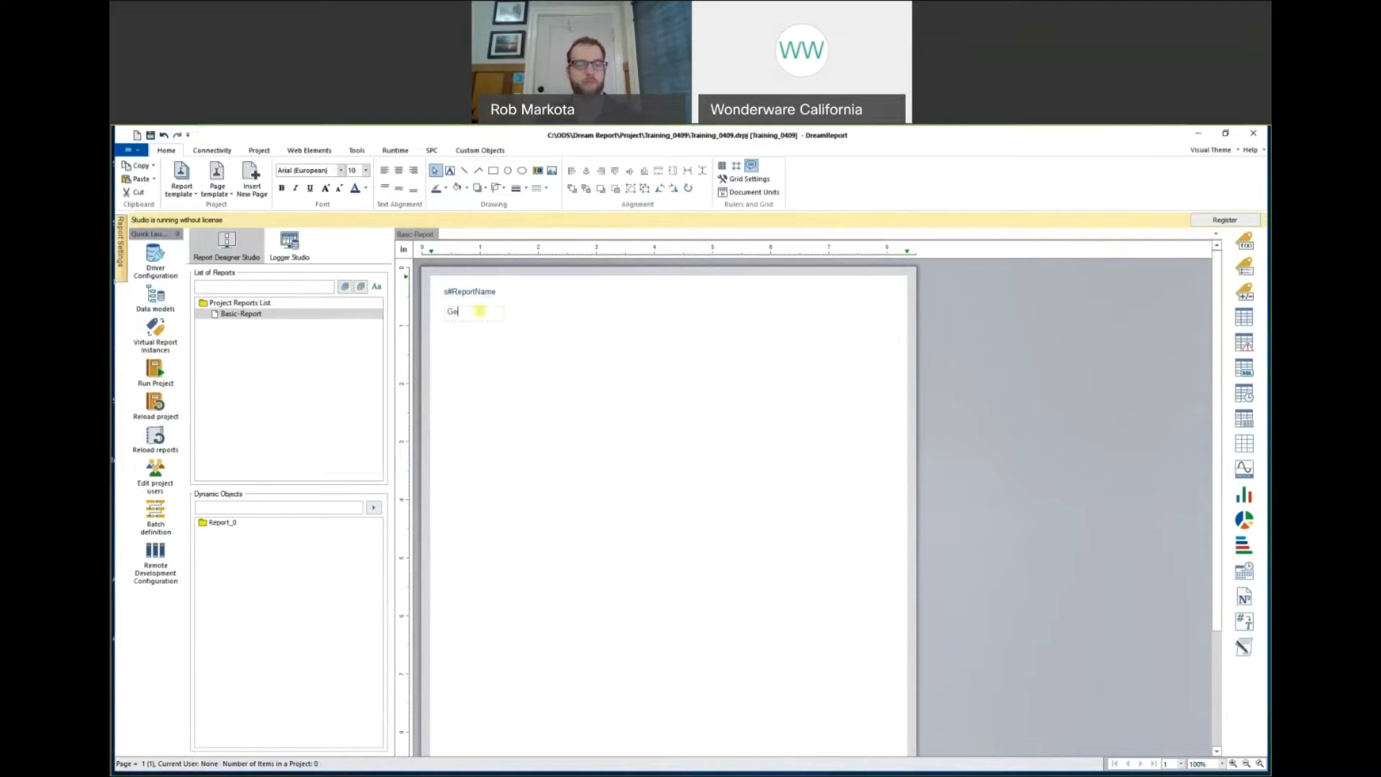
type("nerated On")
left_click(514, 341)
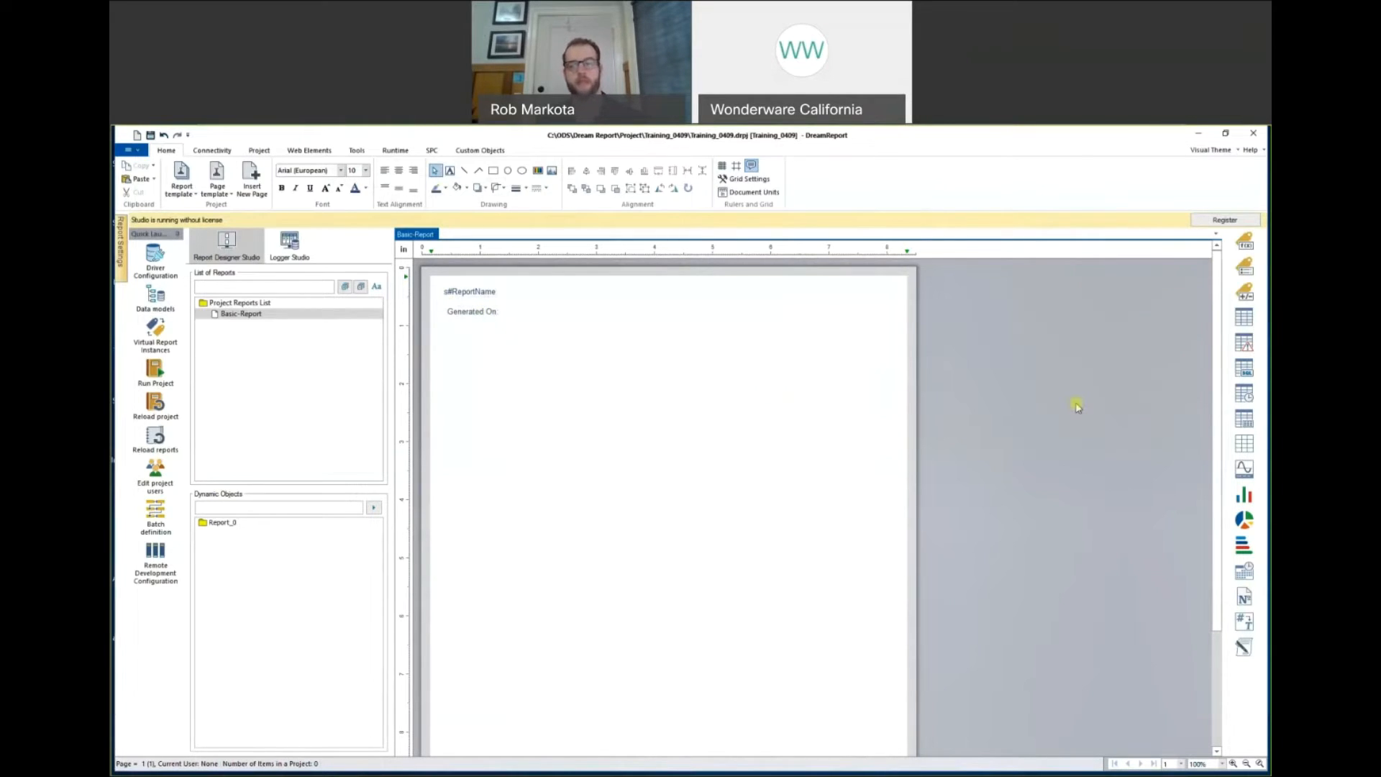
Insert a date/time object named Date_RptGeneration beside the "Generated On:" label, using the From Project Localization format.
left_click(1242, 573)
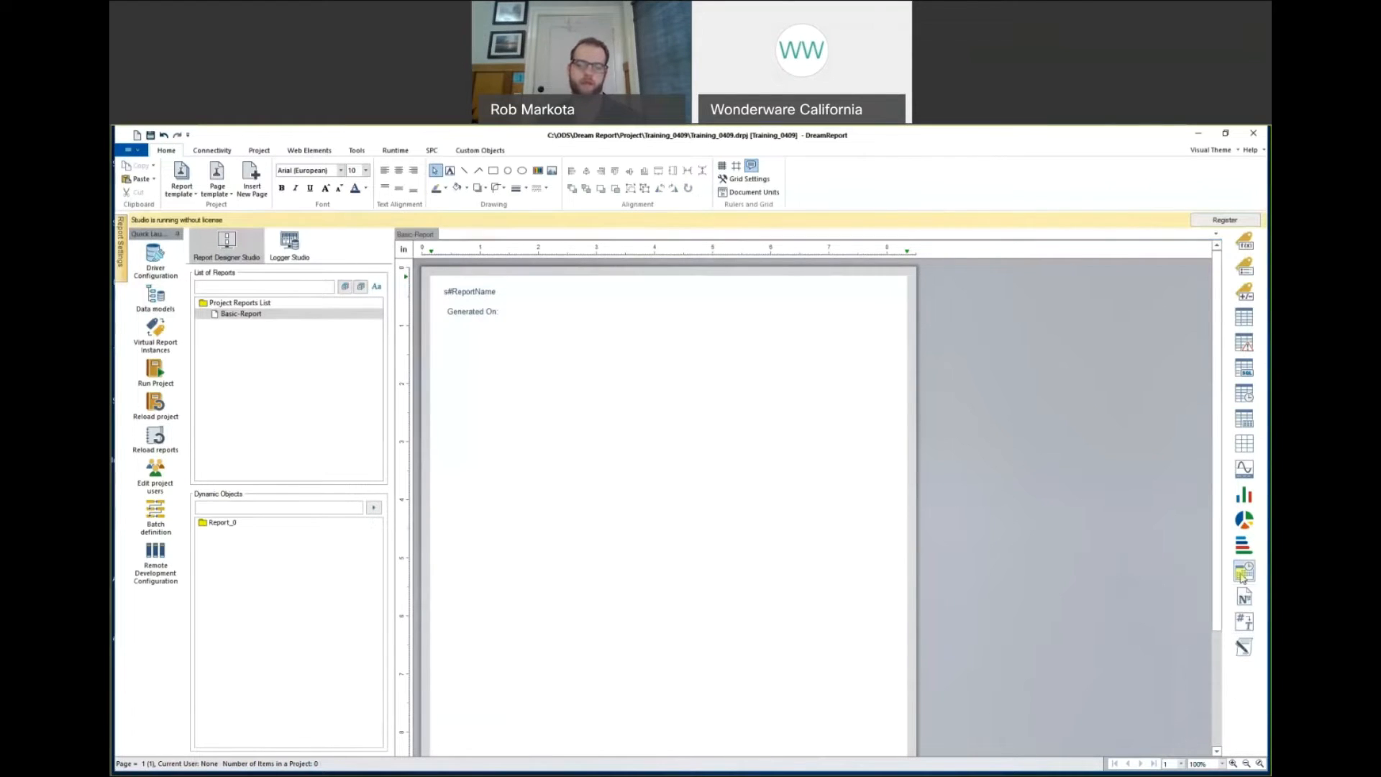
left_click_drag(506, 303, 575, 321)
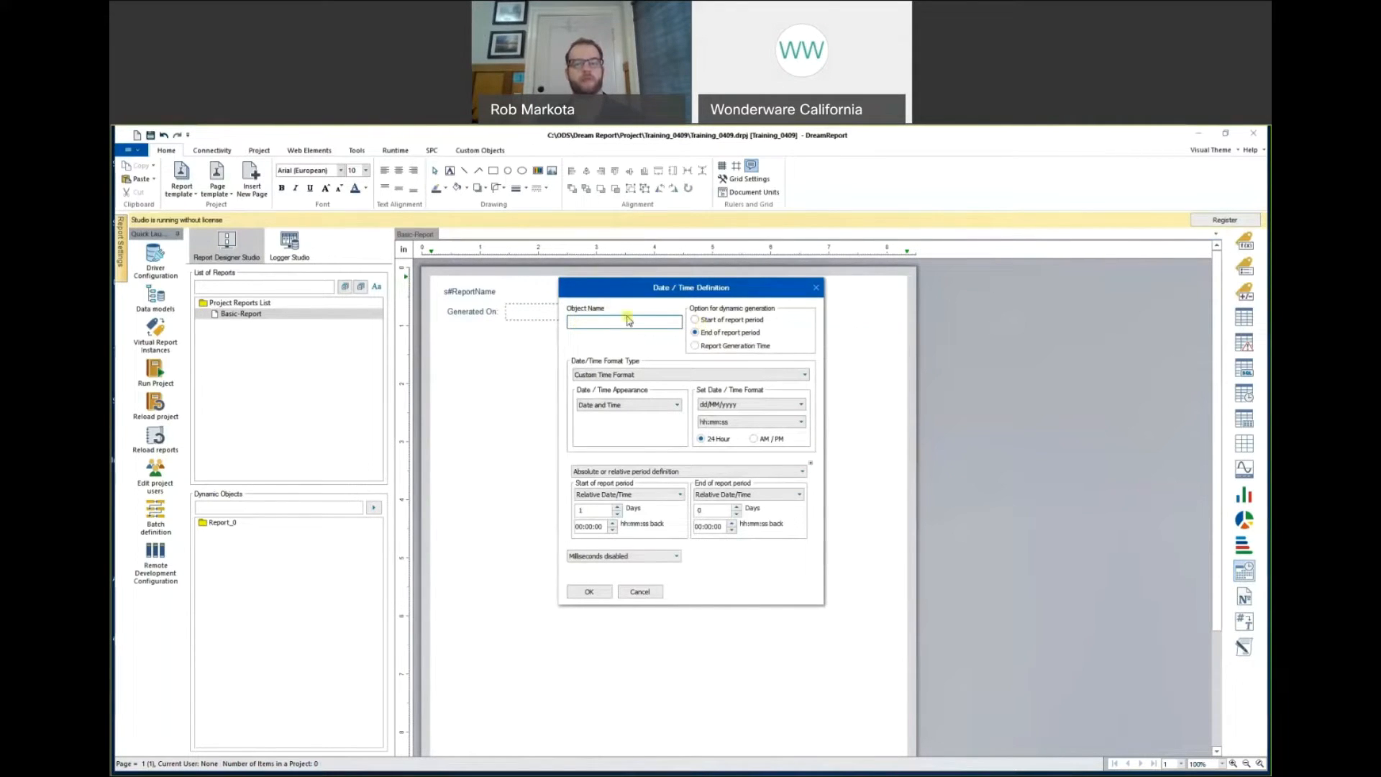
type("Date_R")
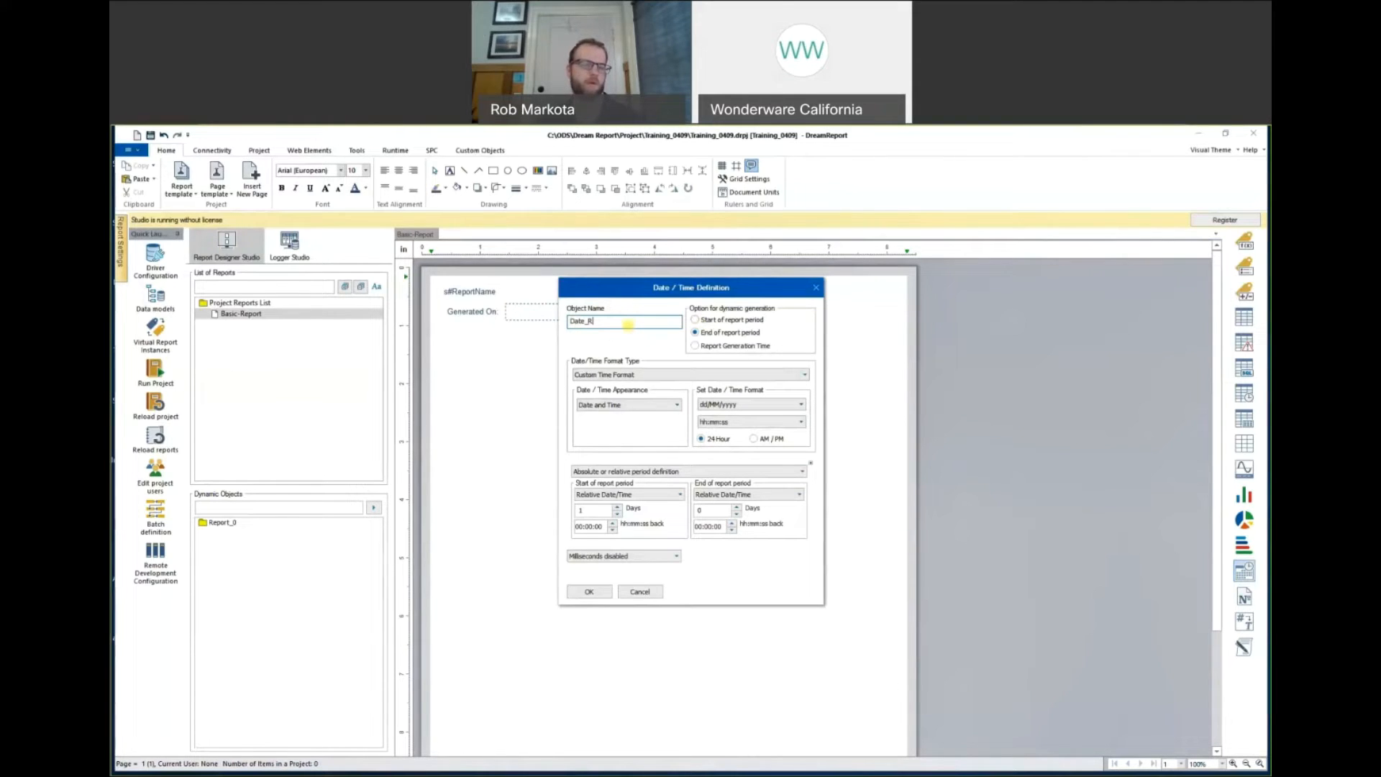
type("ptGenerat")
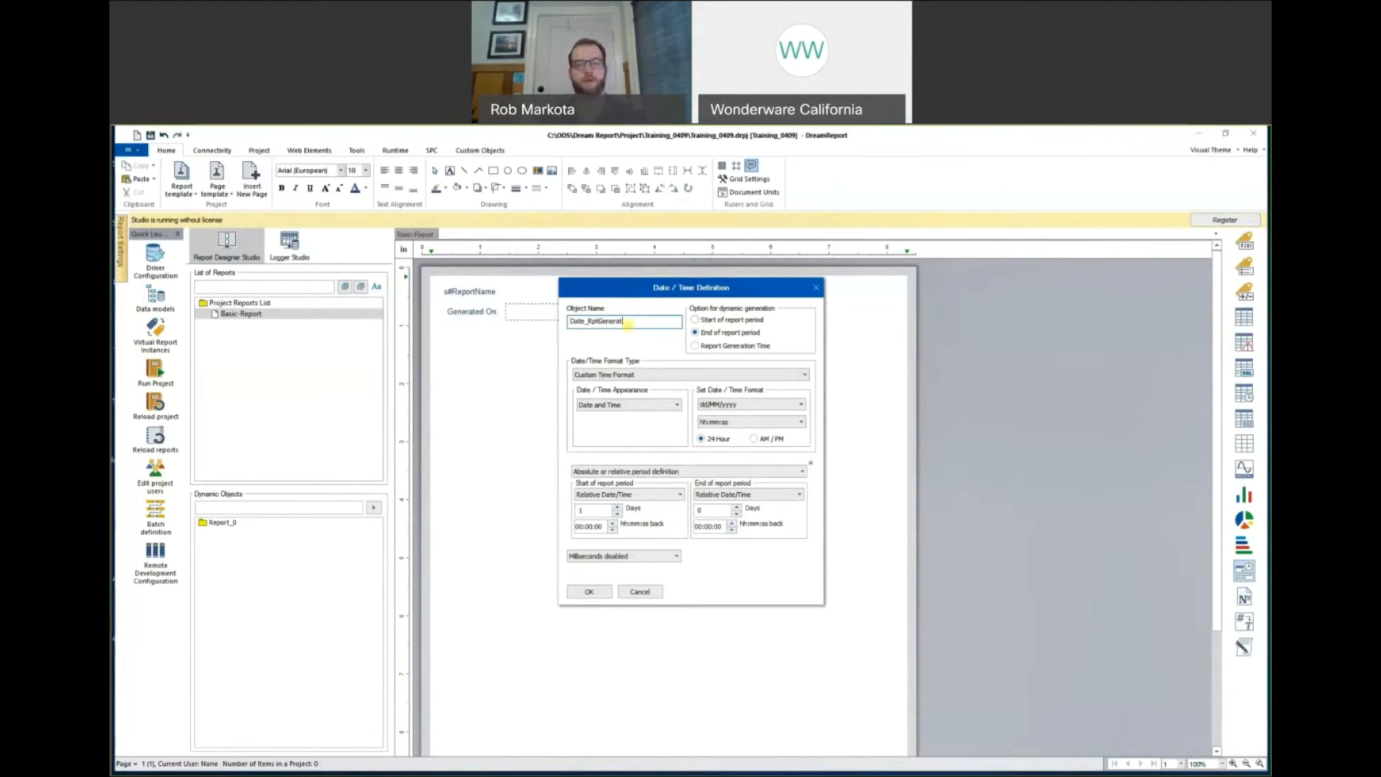
type("ion")
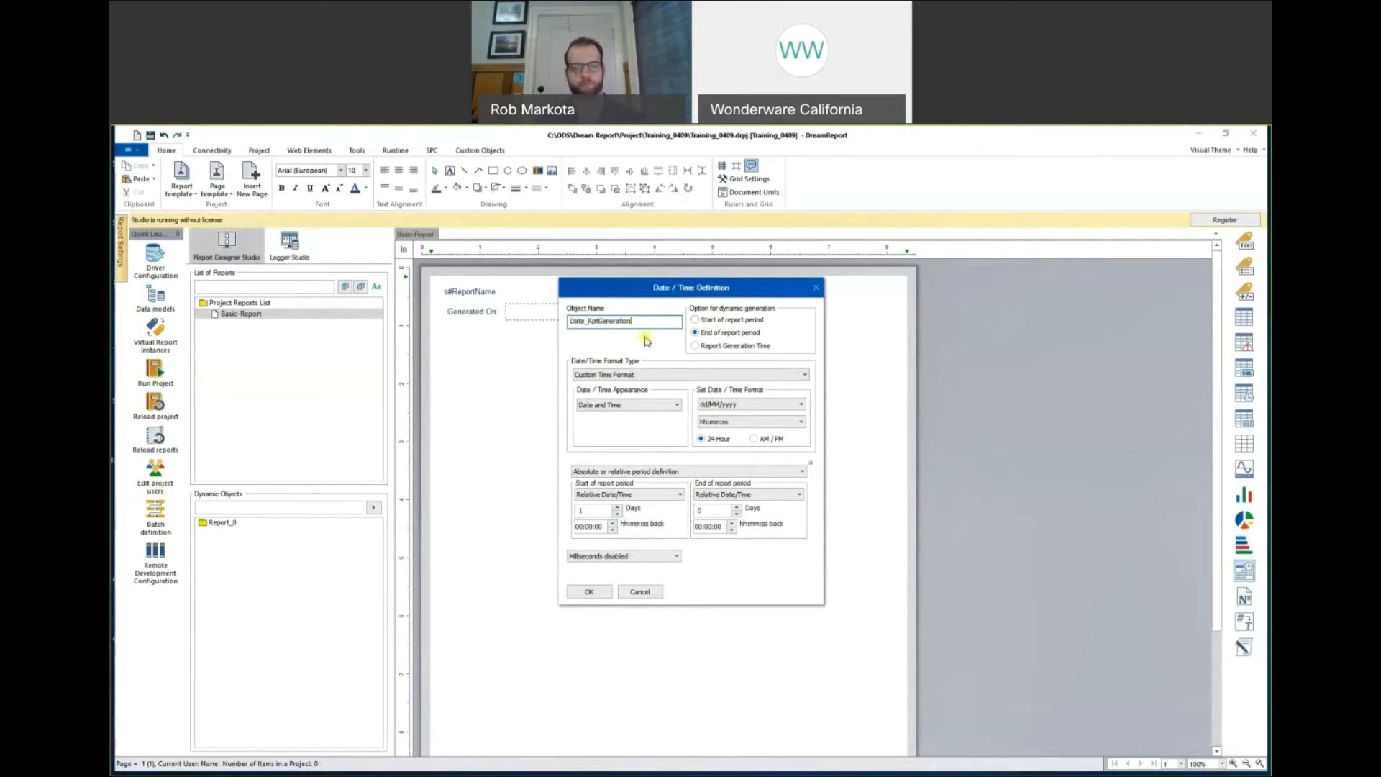
left_click(649, 374)
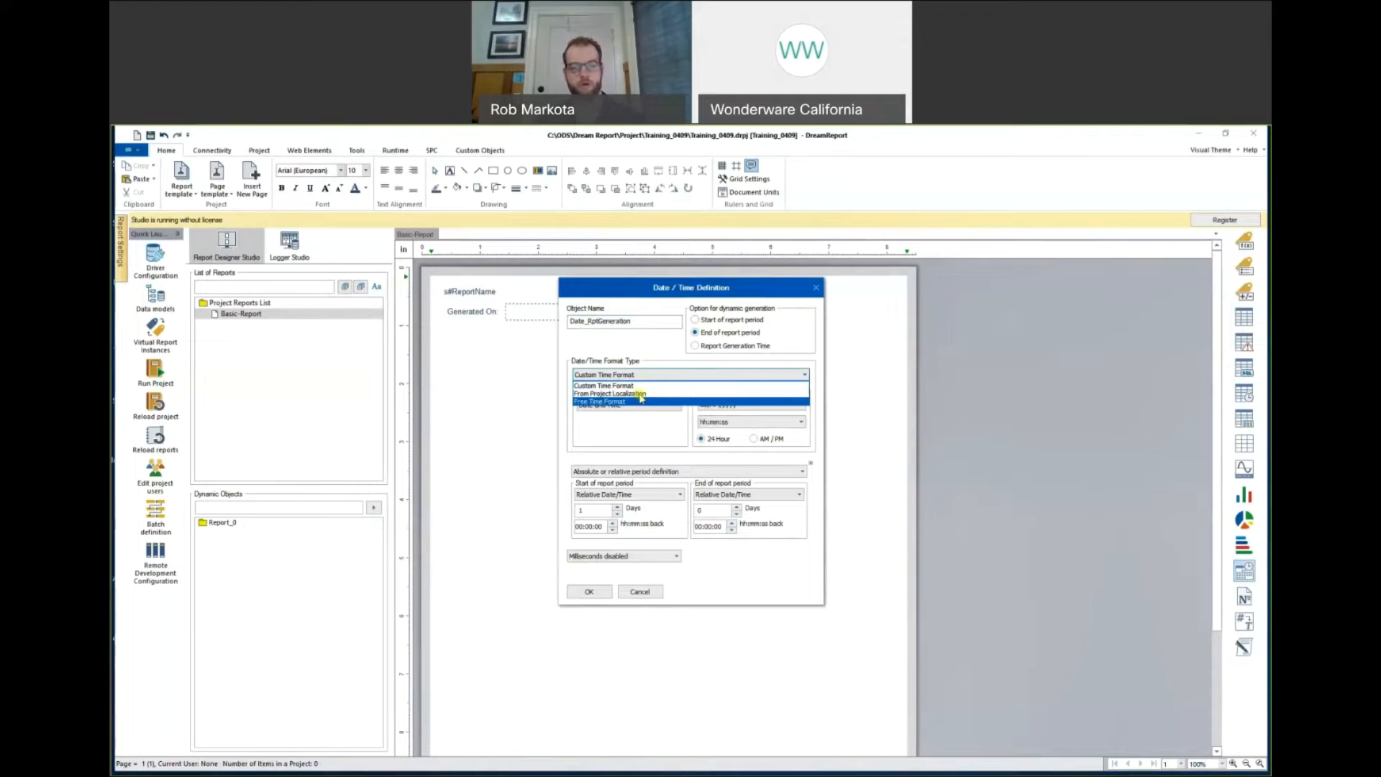
left_click(639, 394)
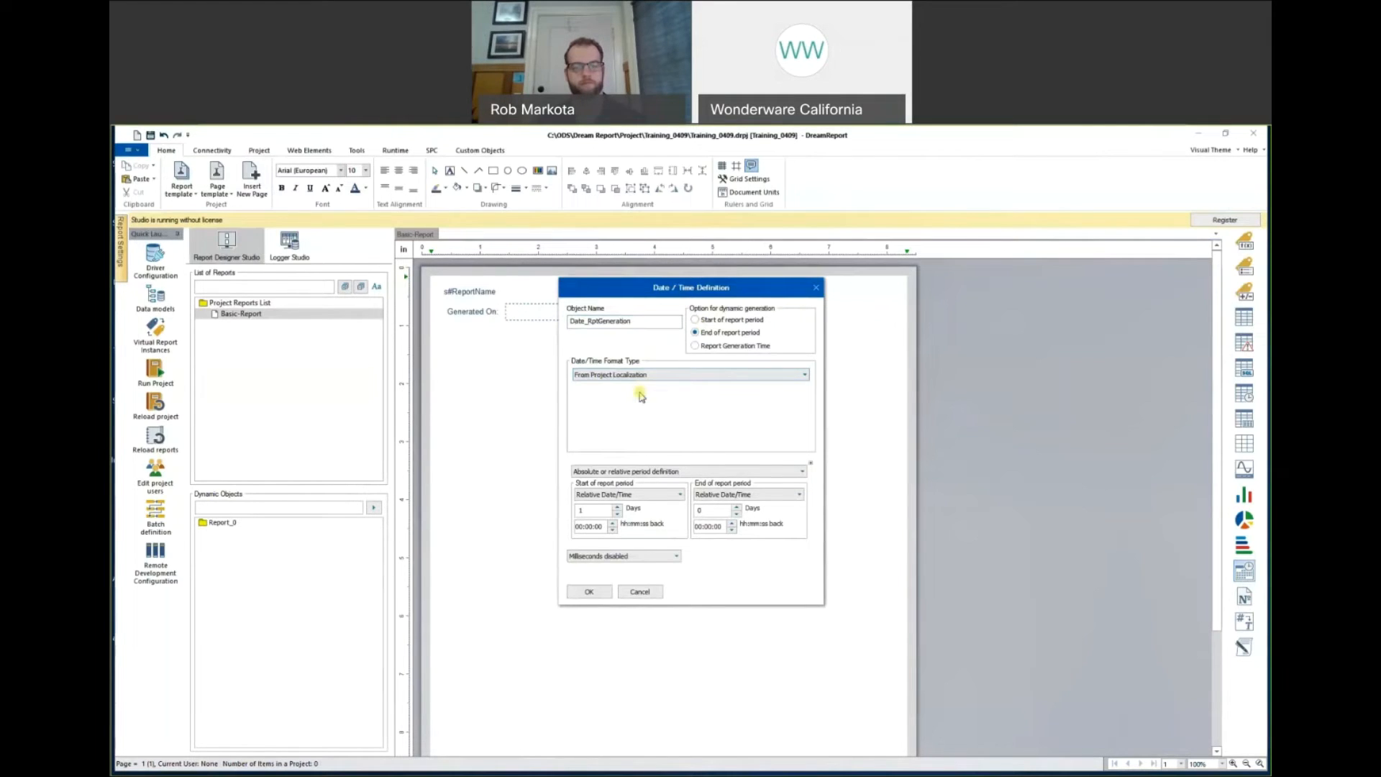
left_click(590, 592)
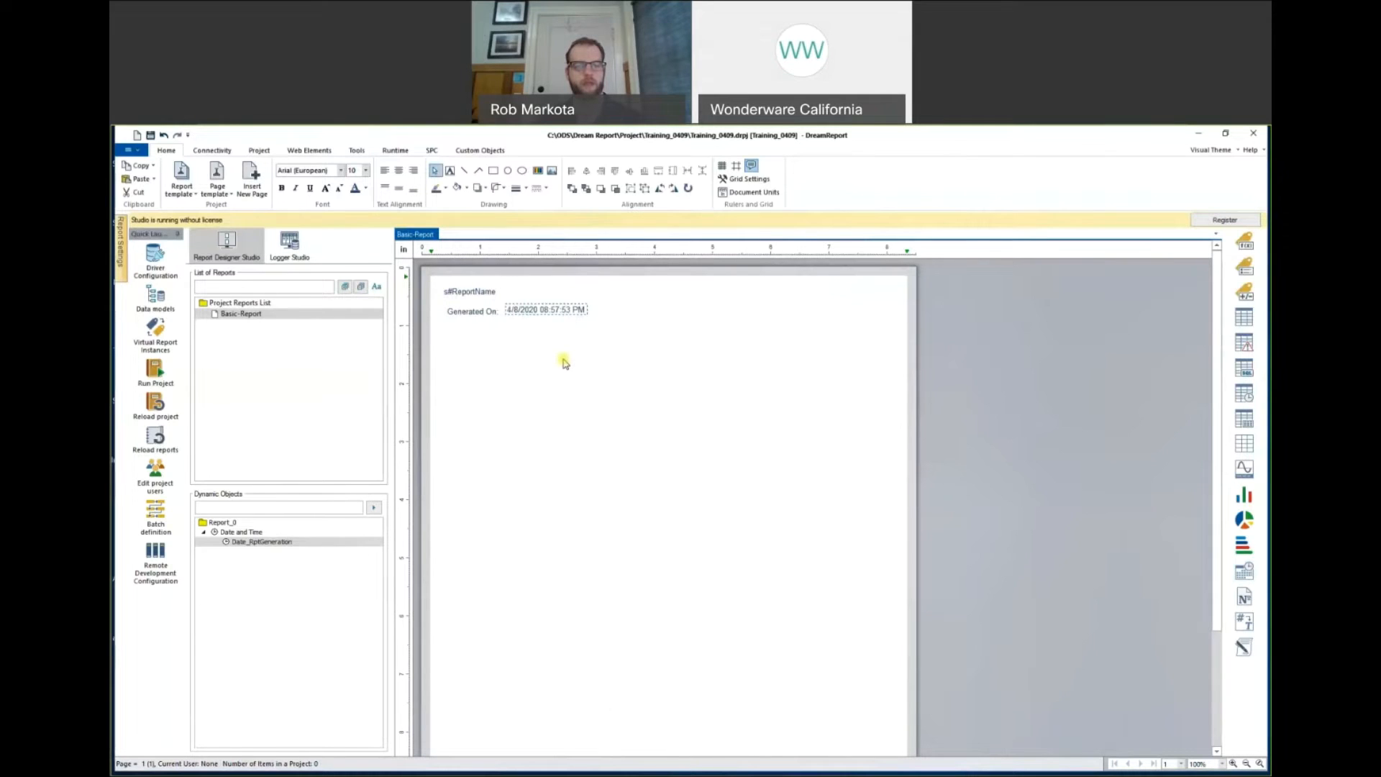
Set the report name text to font size 19 and shift it slightly to line up with the label below.
left_click(565, 363)
left_click(476, 291)
left_click(366, 171)
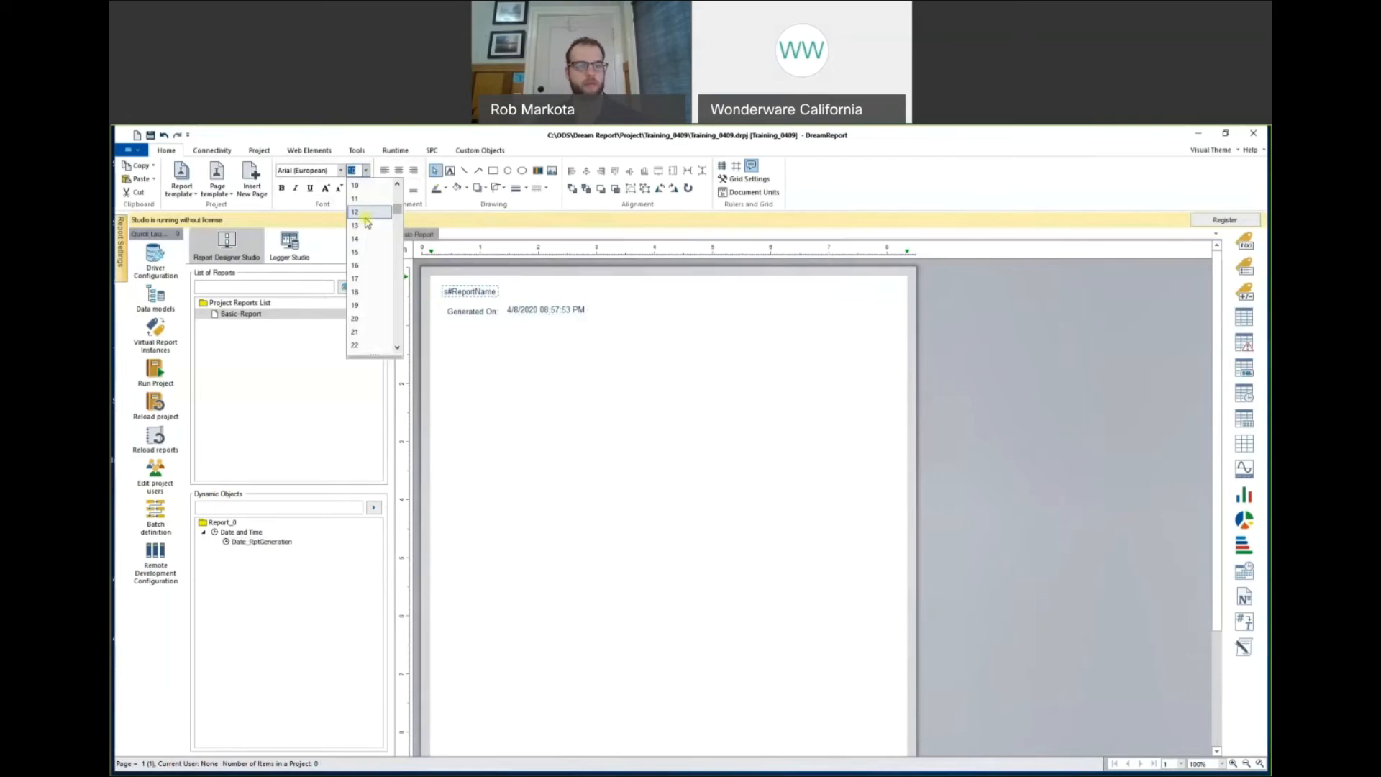
left_click(366, 305)
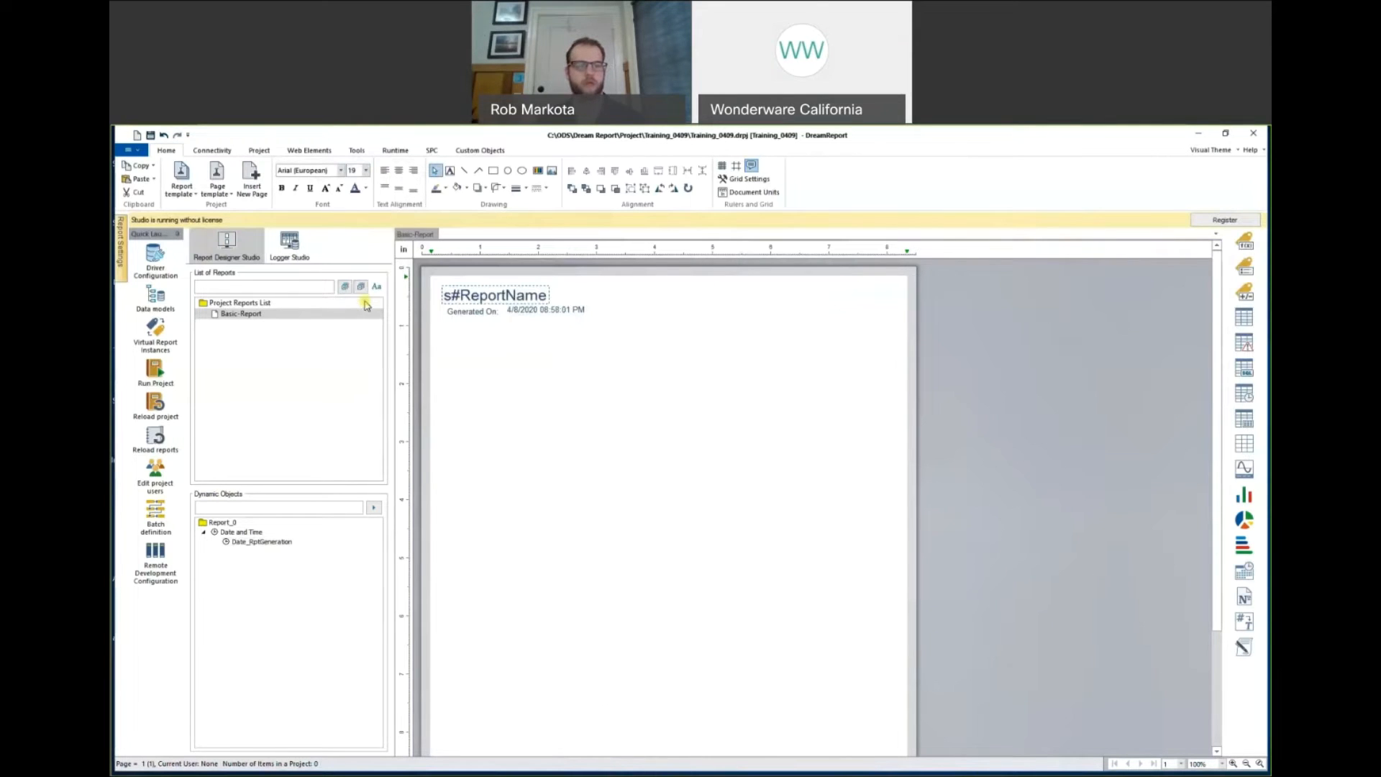
left_click_drag(464, 296, 470, 297)
left_click(503, 362)
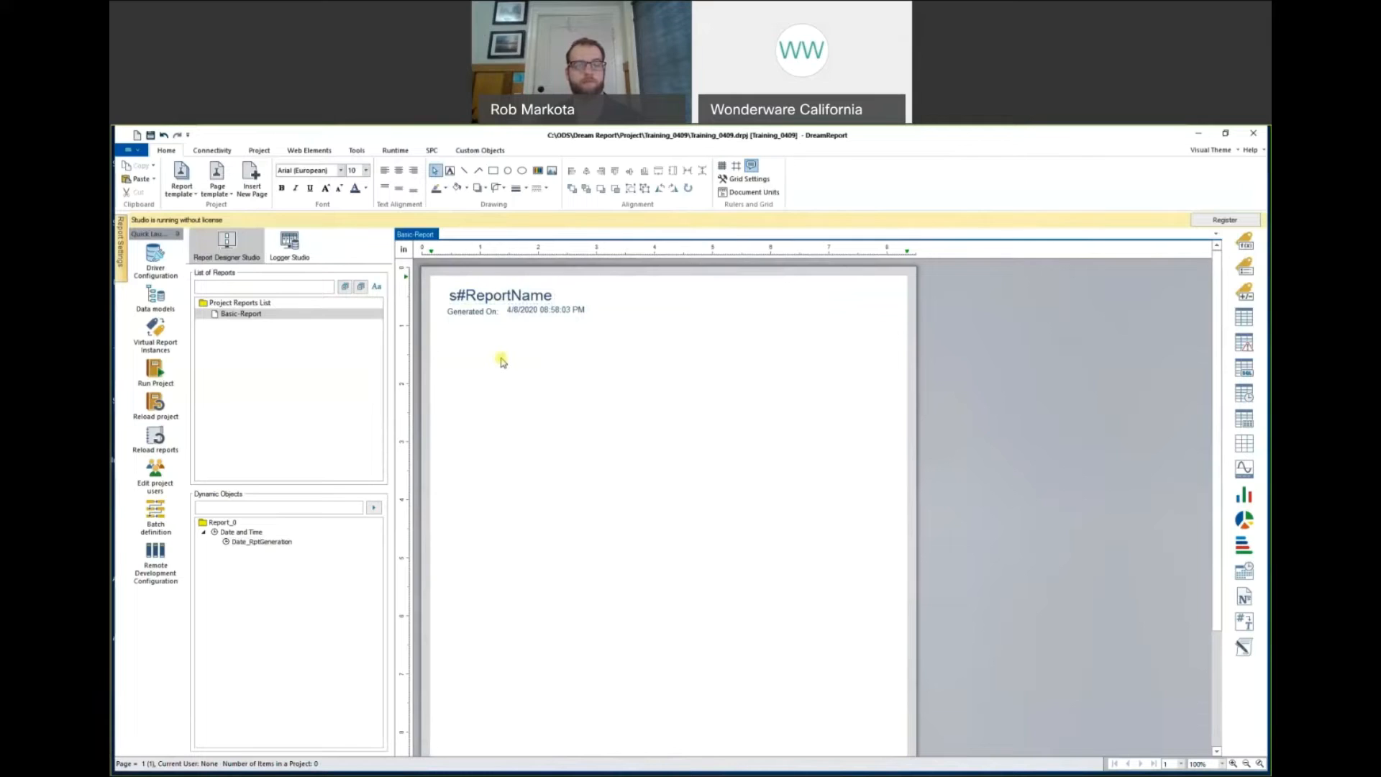
Insert the static picture logo_wonderware from the Desktop in the page's upper-right corner and move it slightly inward from the edge.
left_click(552, 173)
left_click_drag(789, 284, 899, 324)
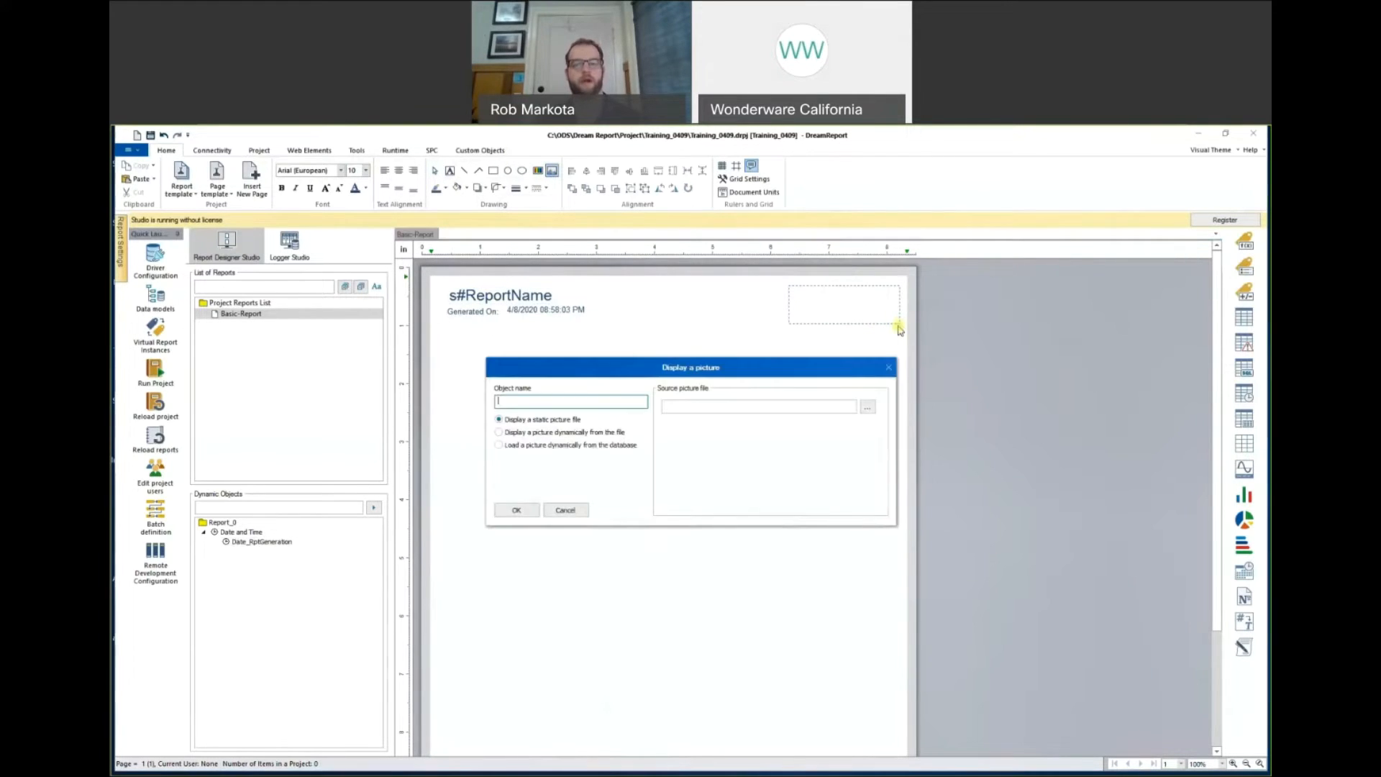
left_click(869, 408)
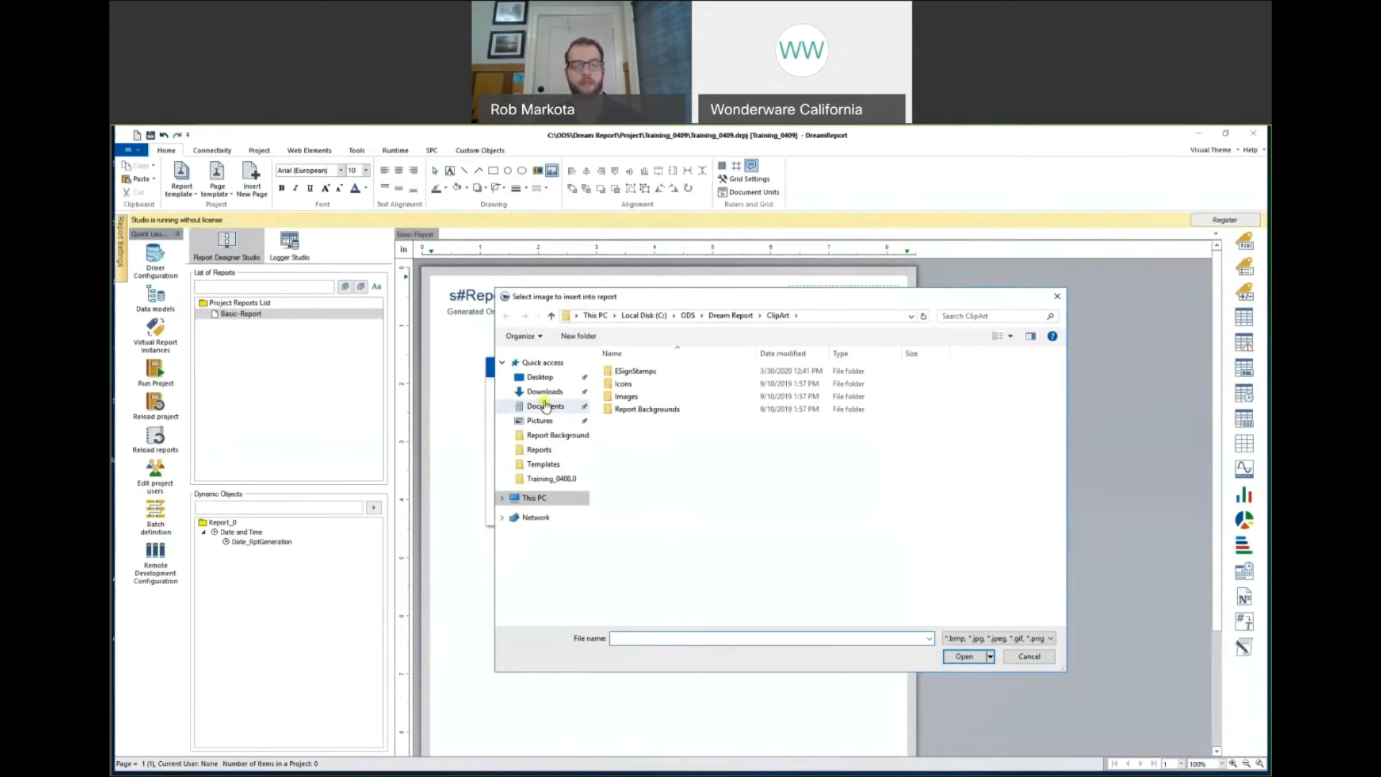
left_click(541, 377)
left_click(641, 452)
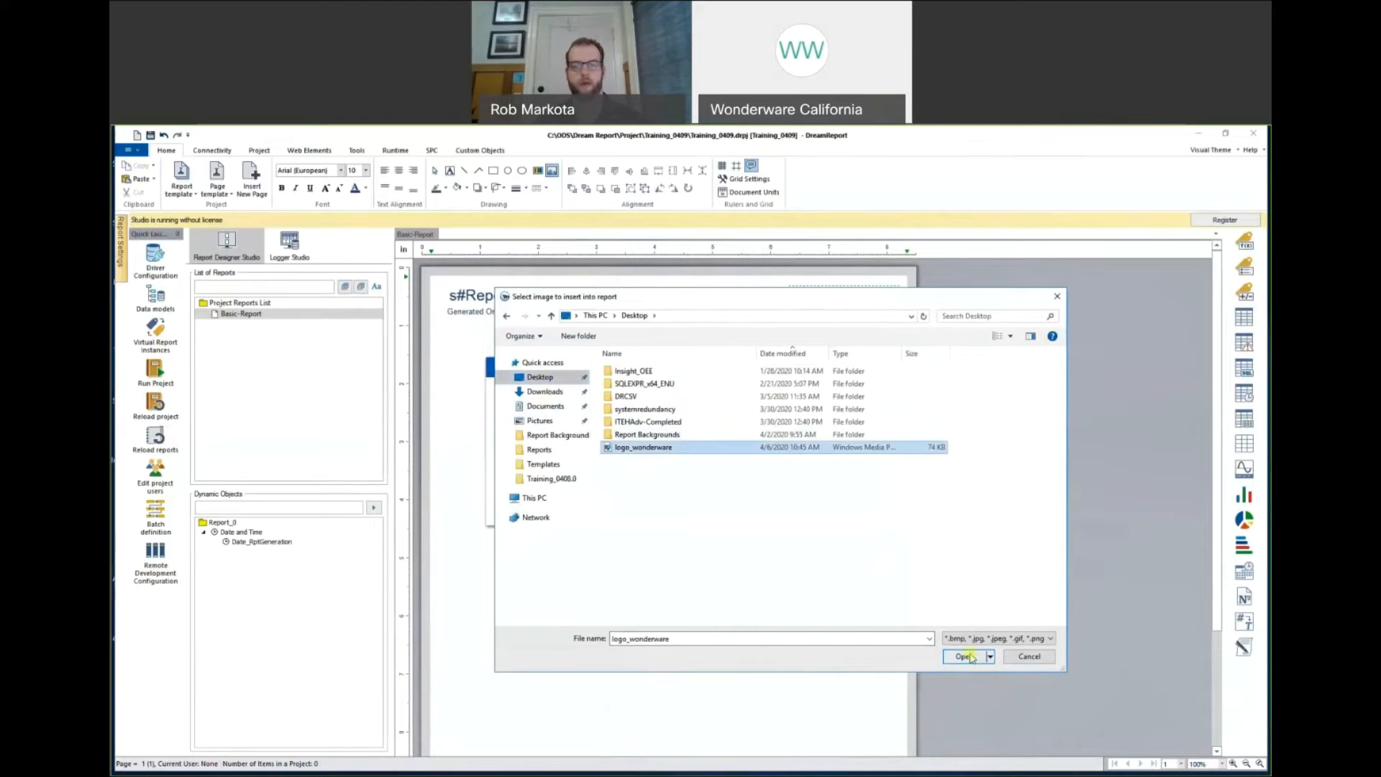
left_click(969, 657)
left_click(513, 514)
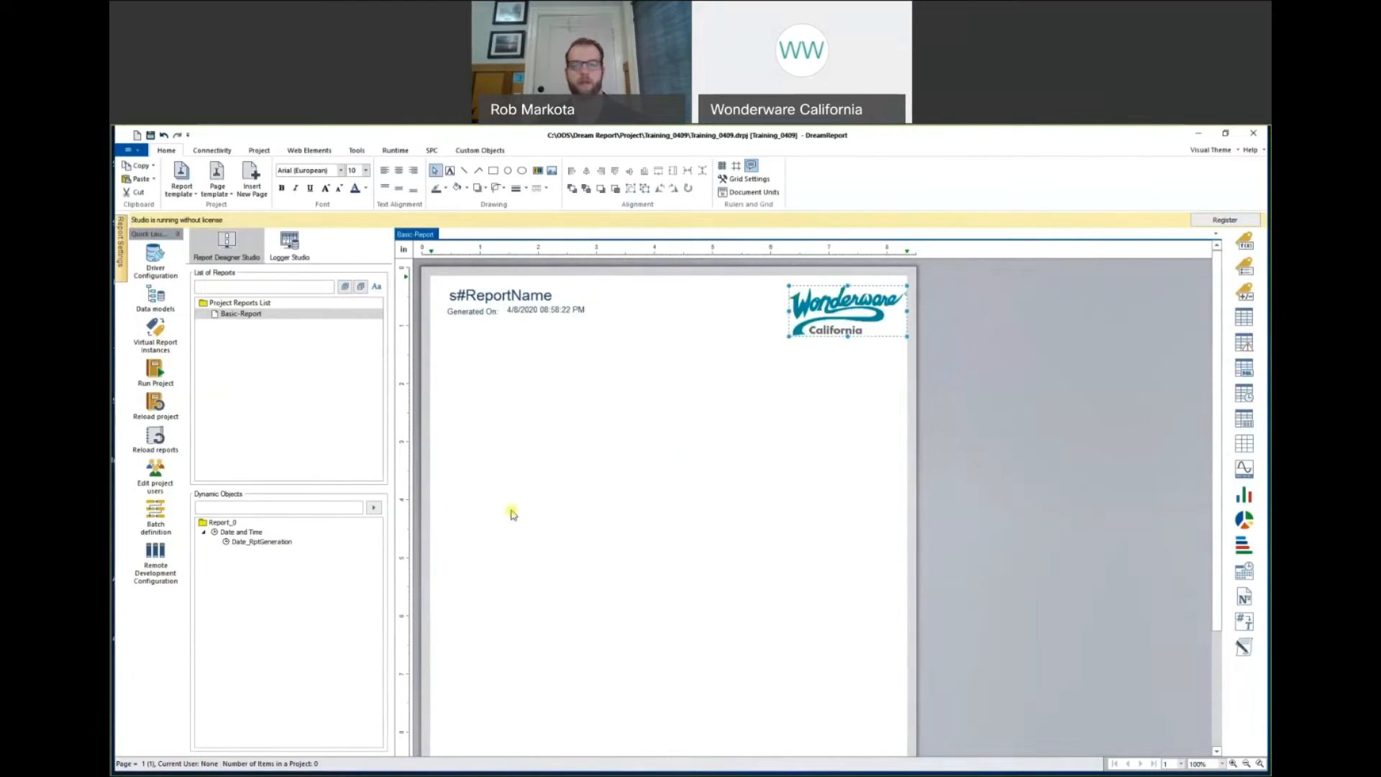
left_click_drag(834, 320, 829, 314)
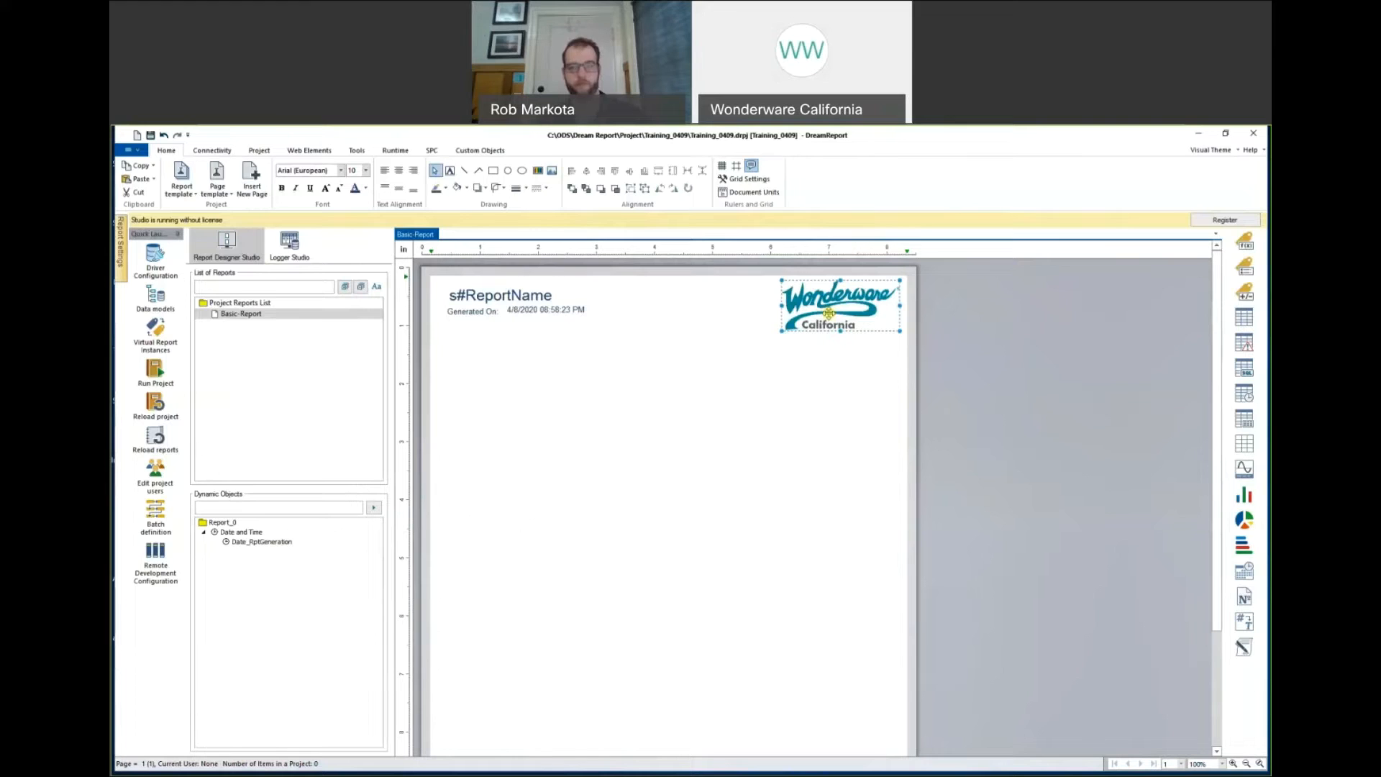
left_click(589, 469)
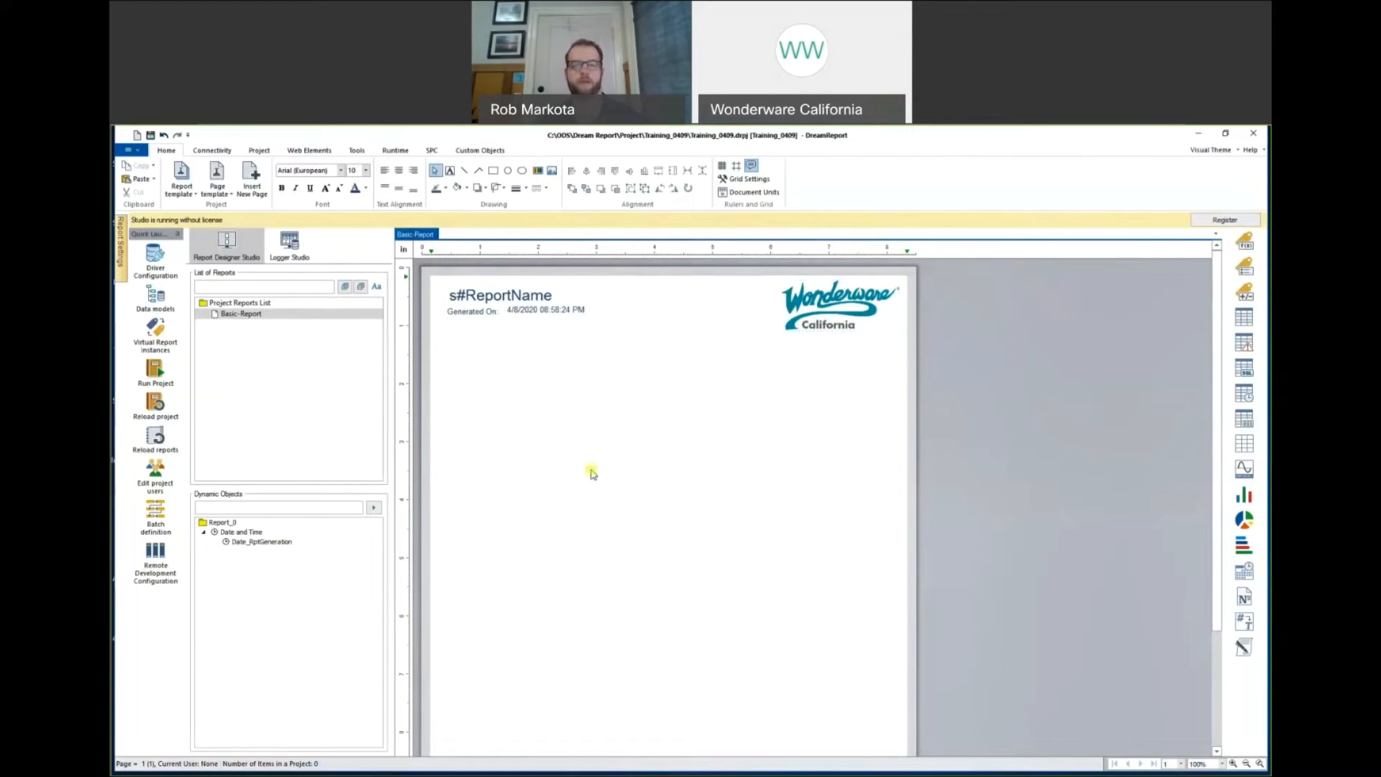
Draw a horizontal line about 7.7 in long across the page beneath the report name and logo.
left_click(464, 172)
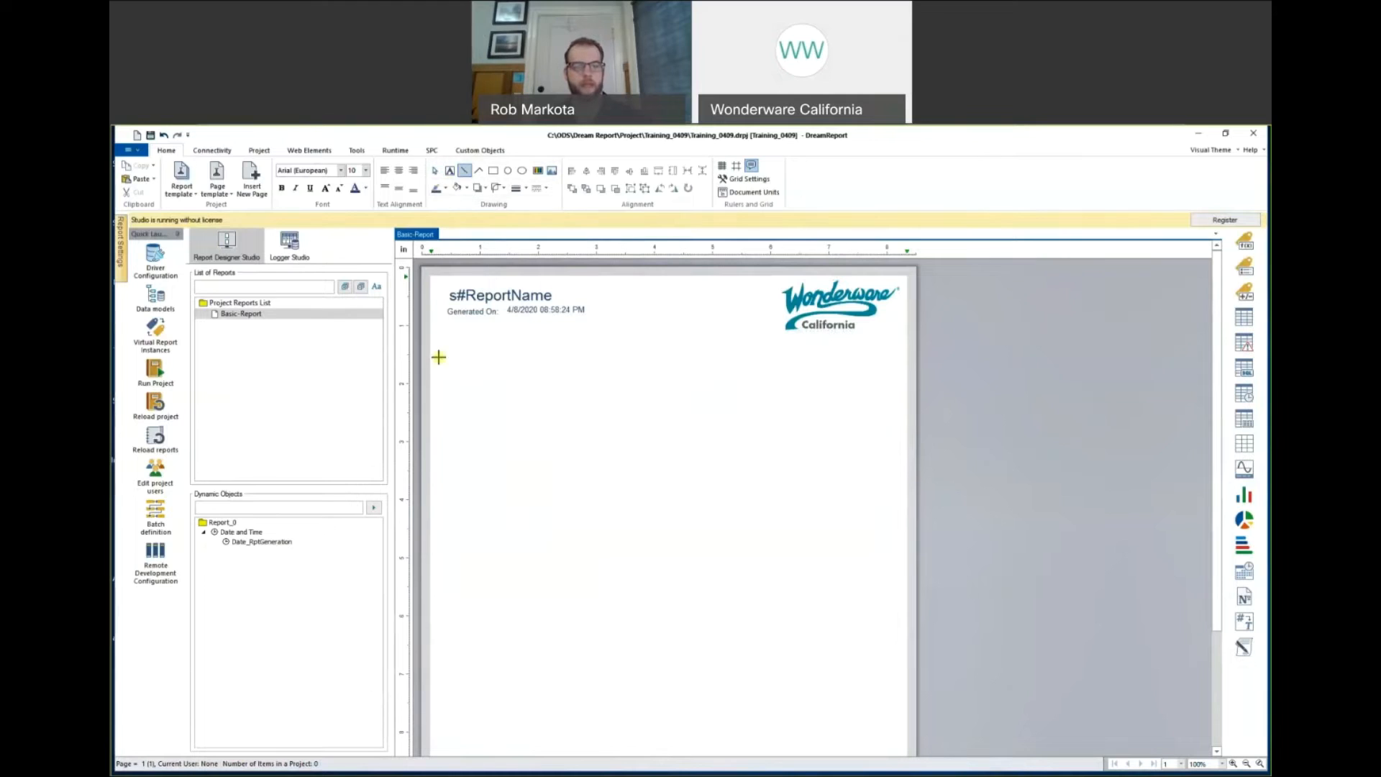
left_click_drag(449, 352, 894, 352)
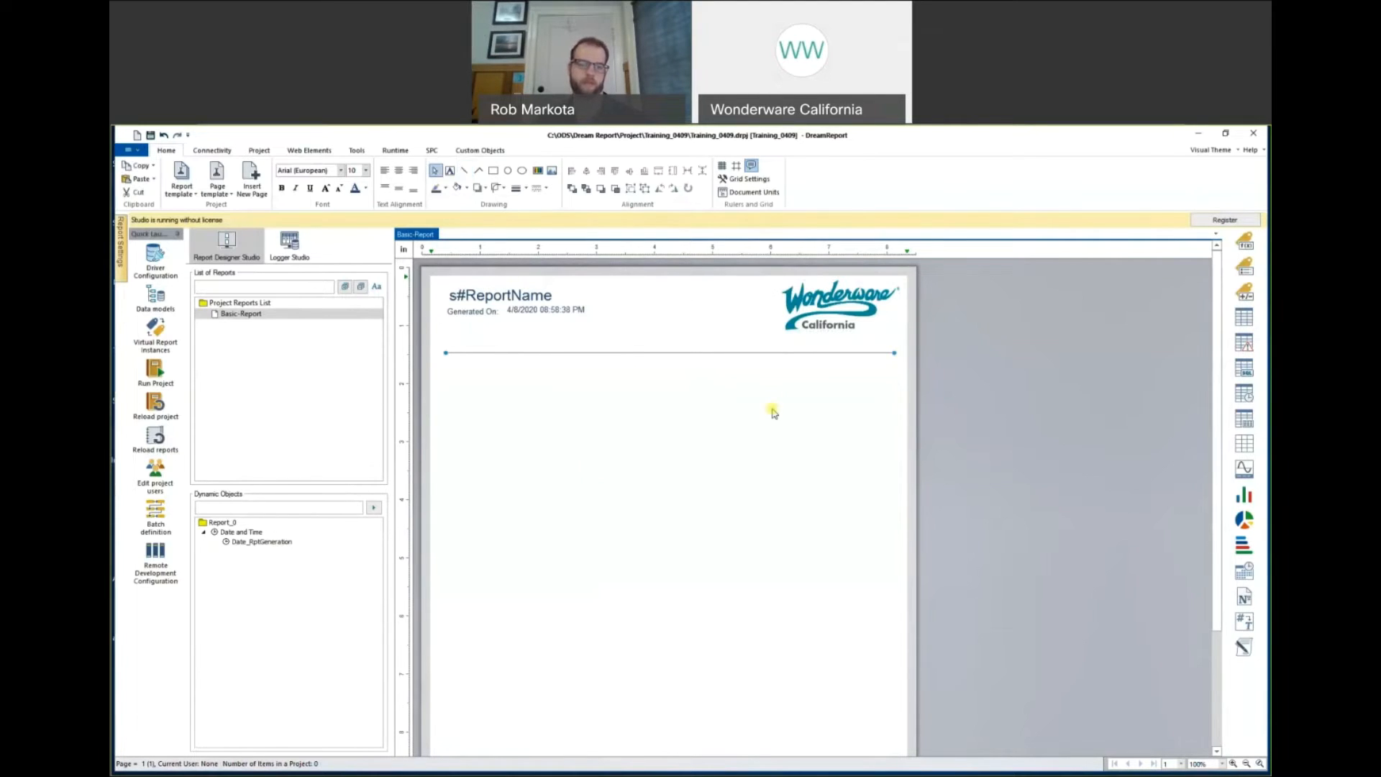
Set the header line's thickness to 4.5 pt and move the line slightly up toward the logo.
left_click(526, 190)
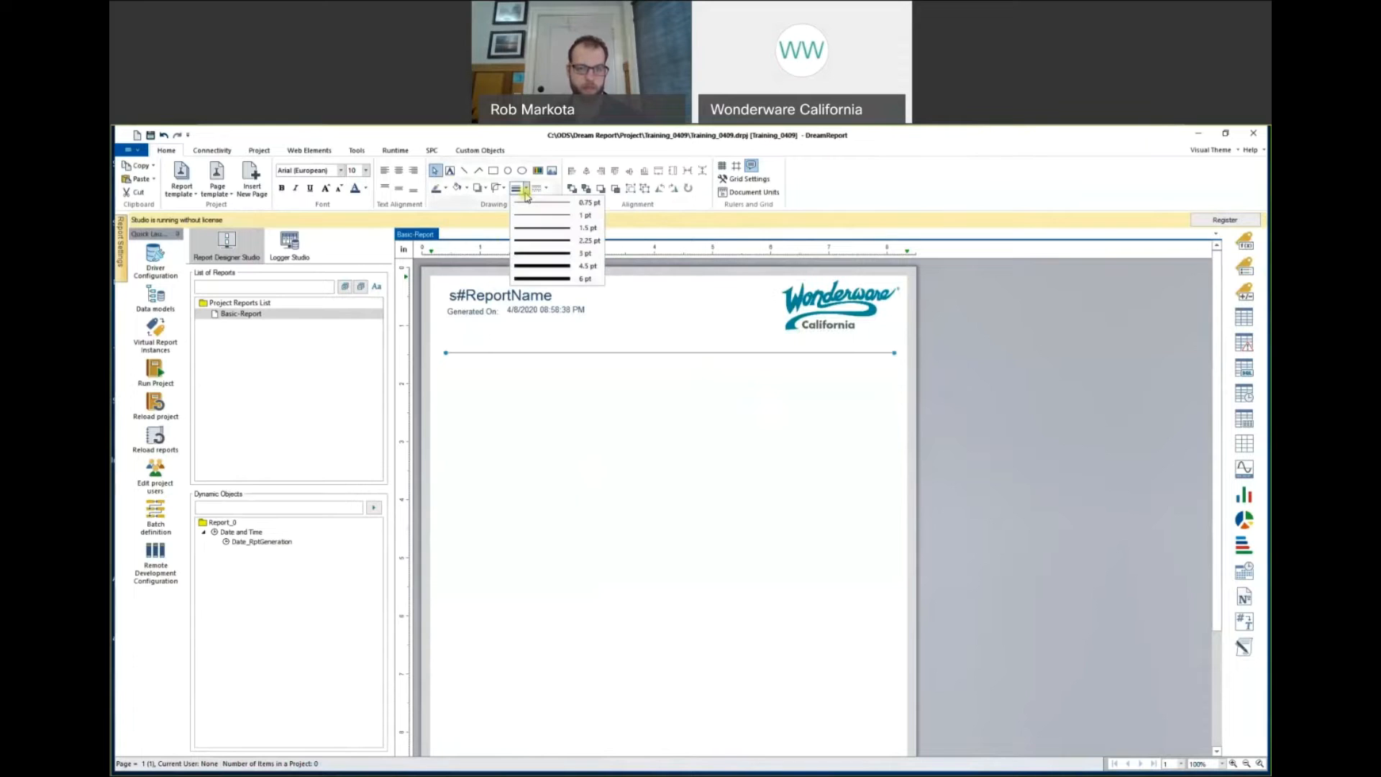
left_click(540, 266)
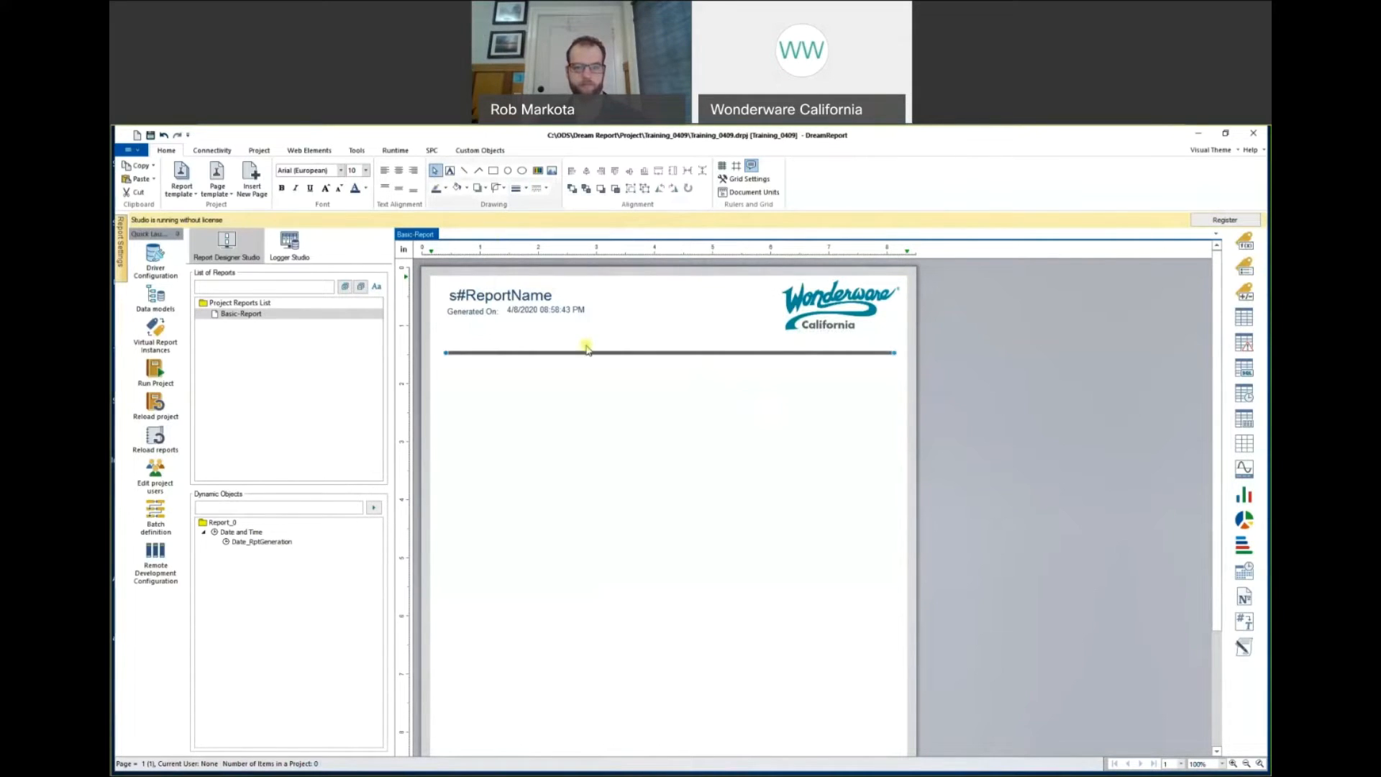
left_click_drag(587, 350, 591, 337)
left_click(587, 373)
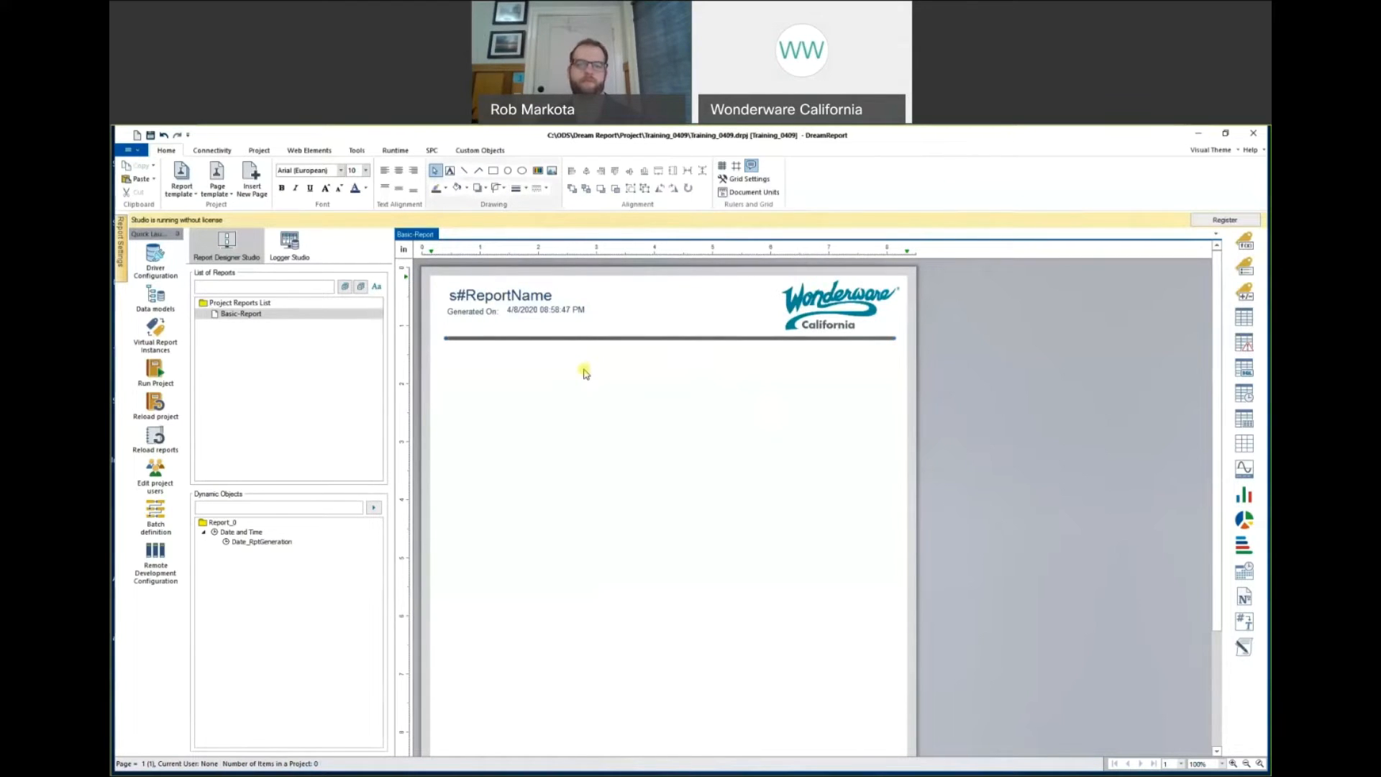
Set the report background to use a picture and browse to the Report Backgrounds folder in ClipArt.
right_click(577, 387)
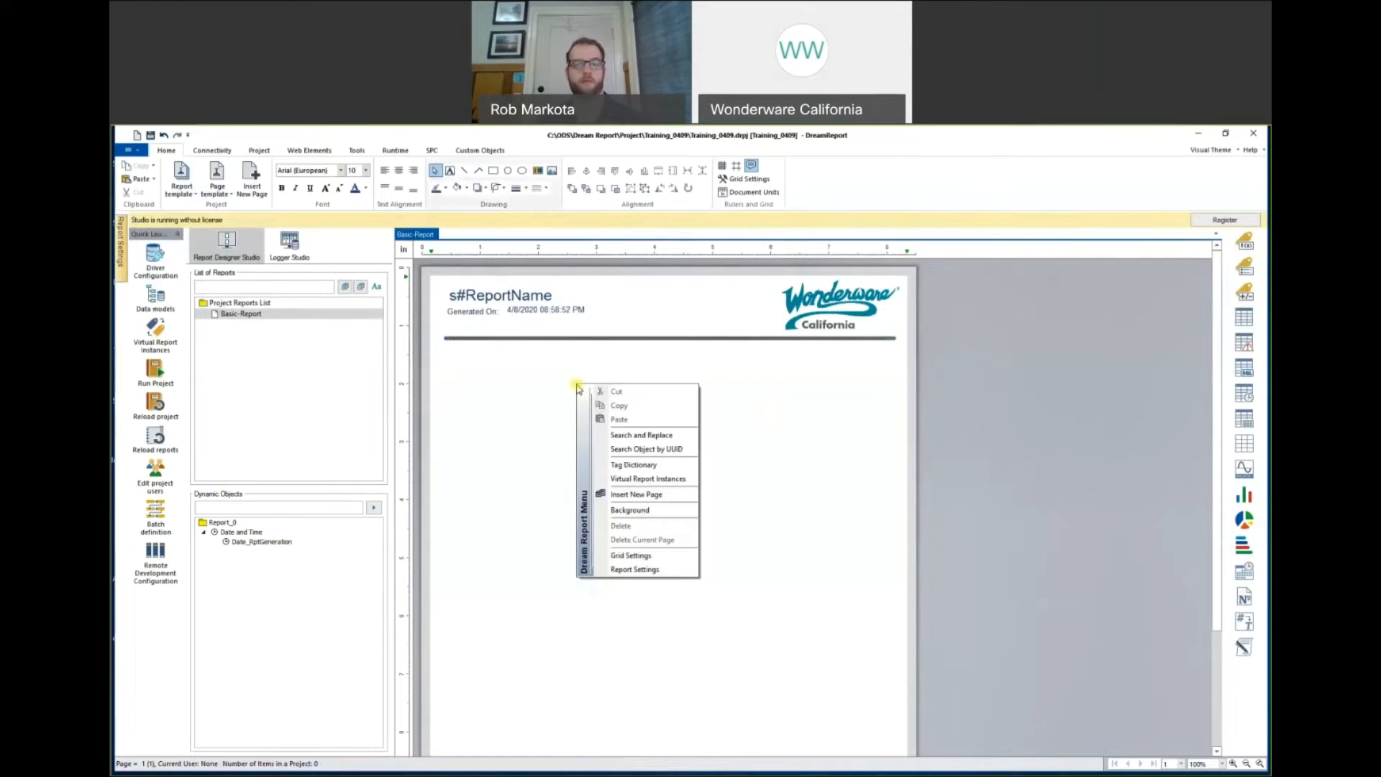
left_click(617, 510)
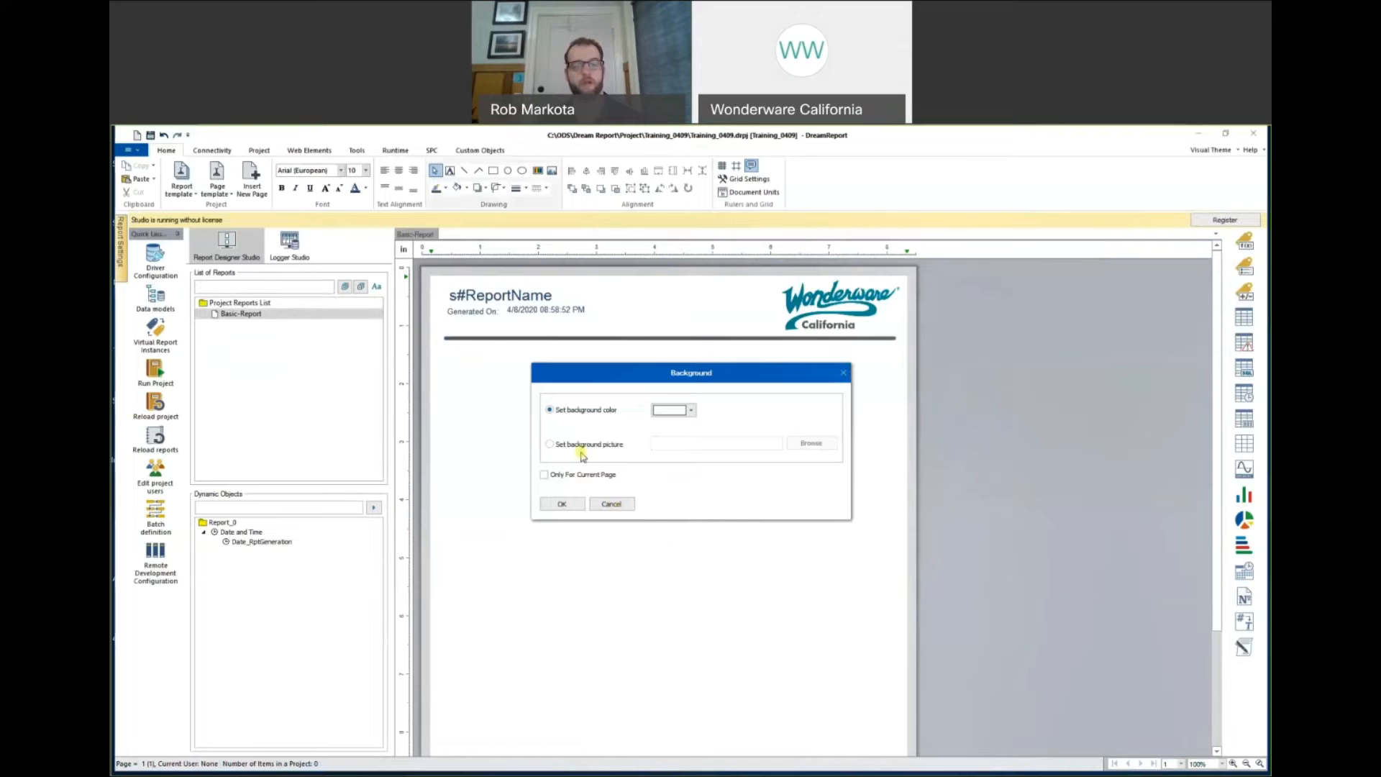
left_click(551, 445)
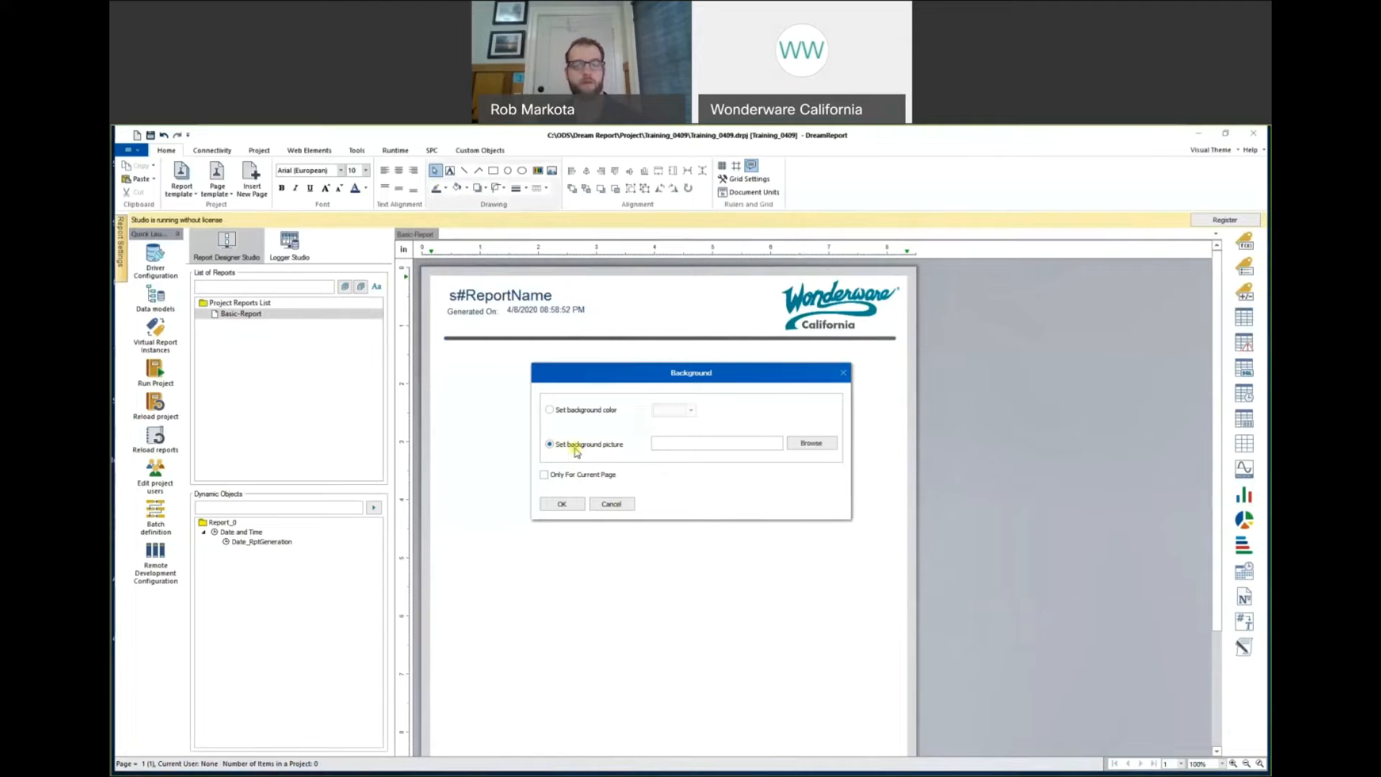
left_click(828, 448)
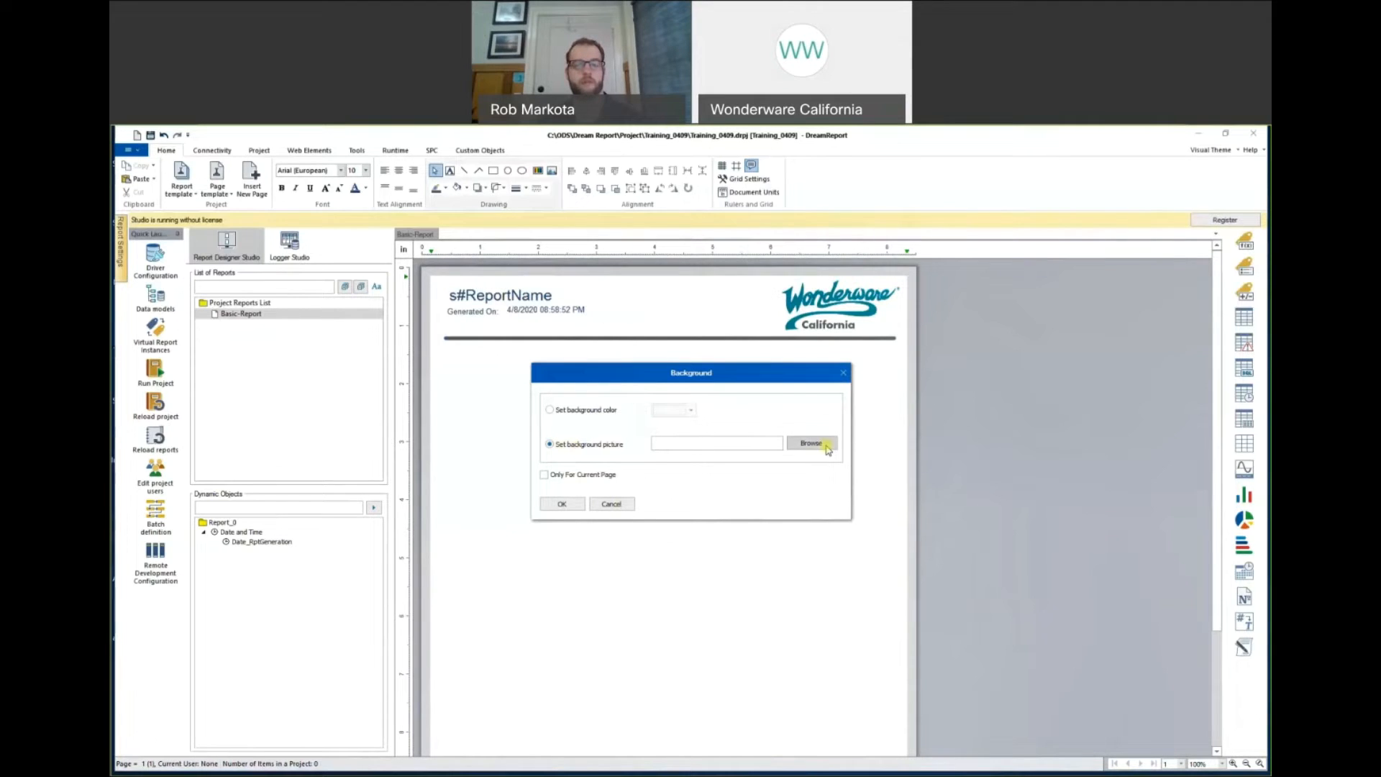
left_click(673, 486)
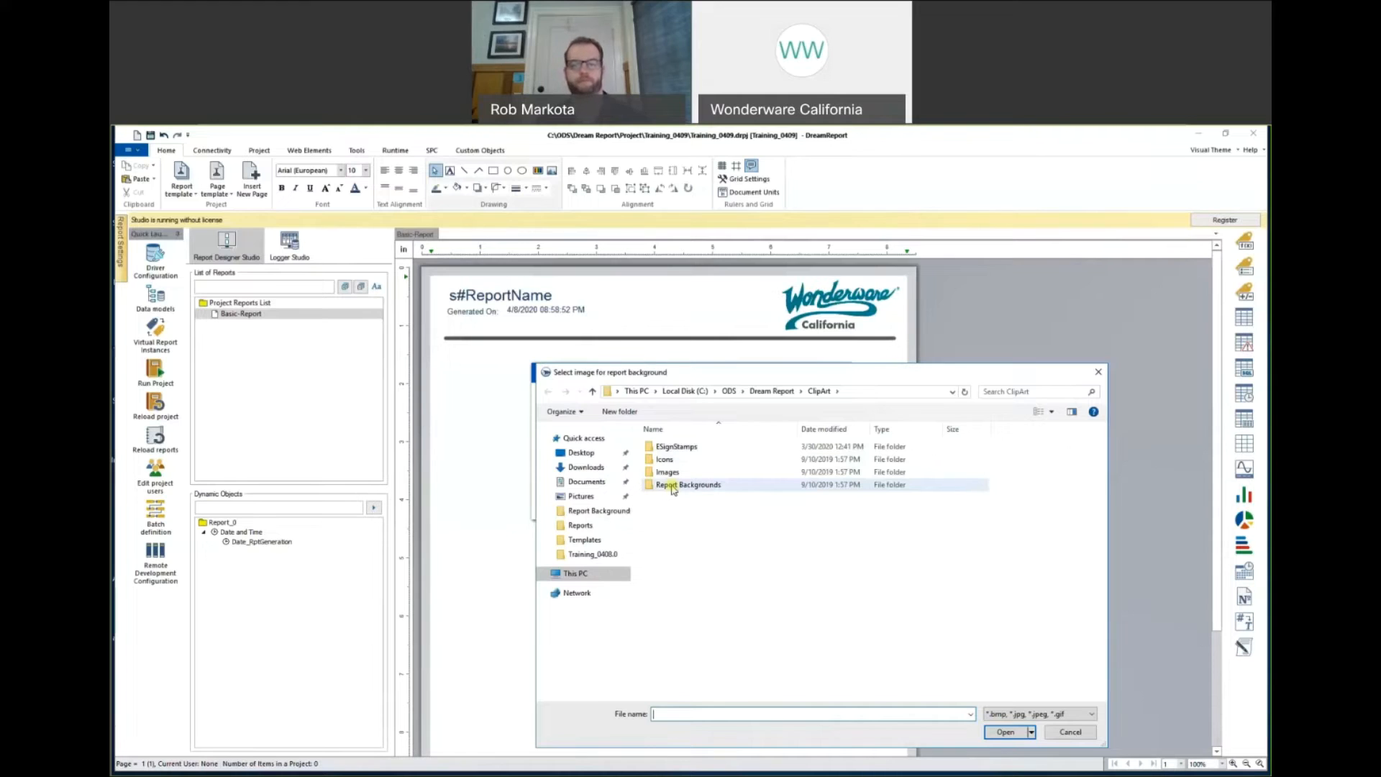
left_click(673, 486)
double_click(672, 487)
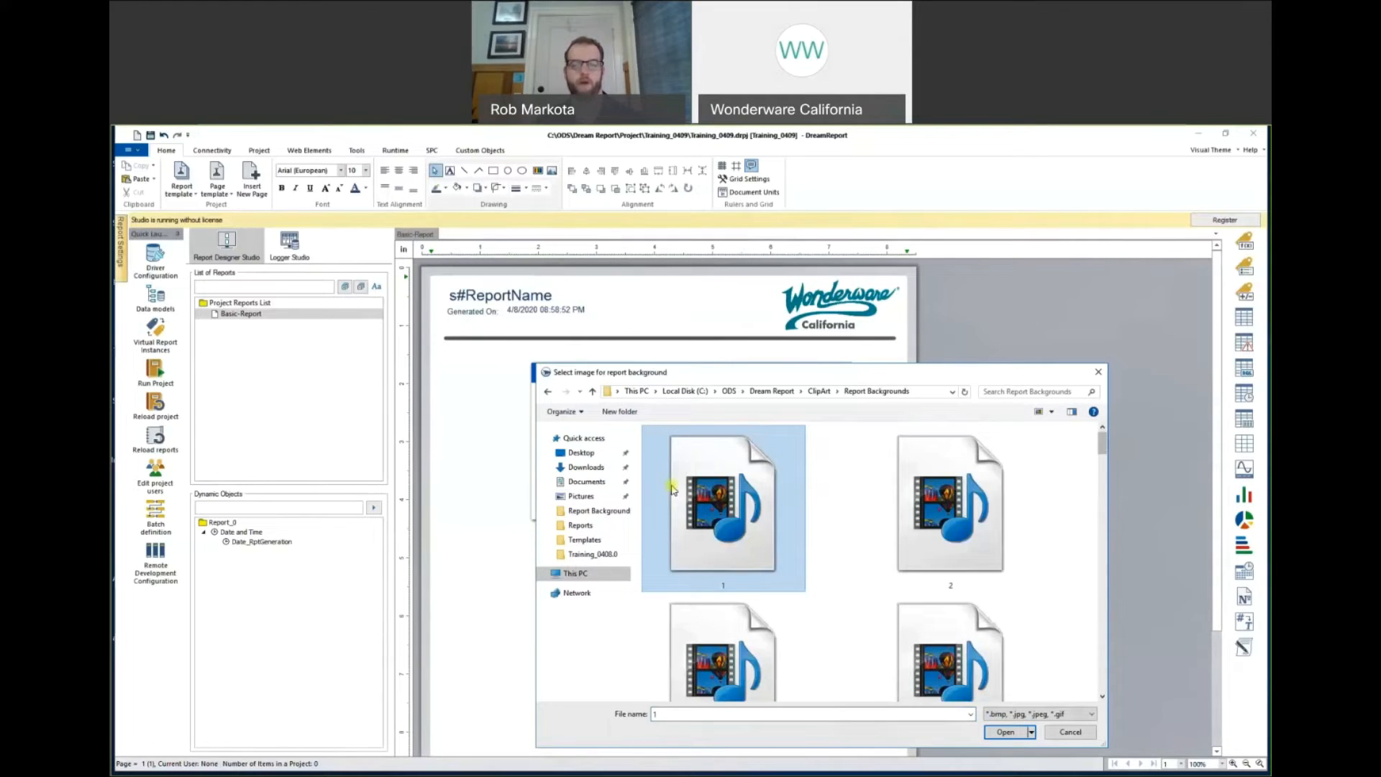
Choose image 19 as the background picture and apply it to the report.
scroll(767, 513, "down", 10)
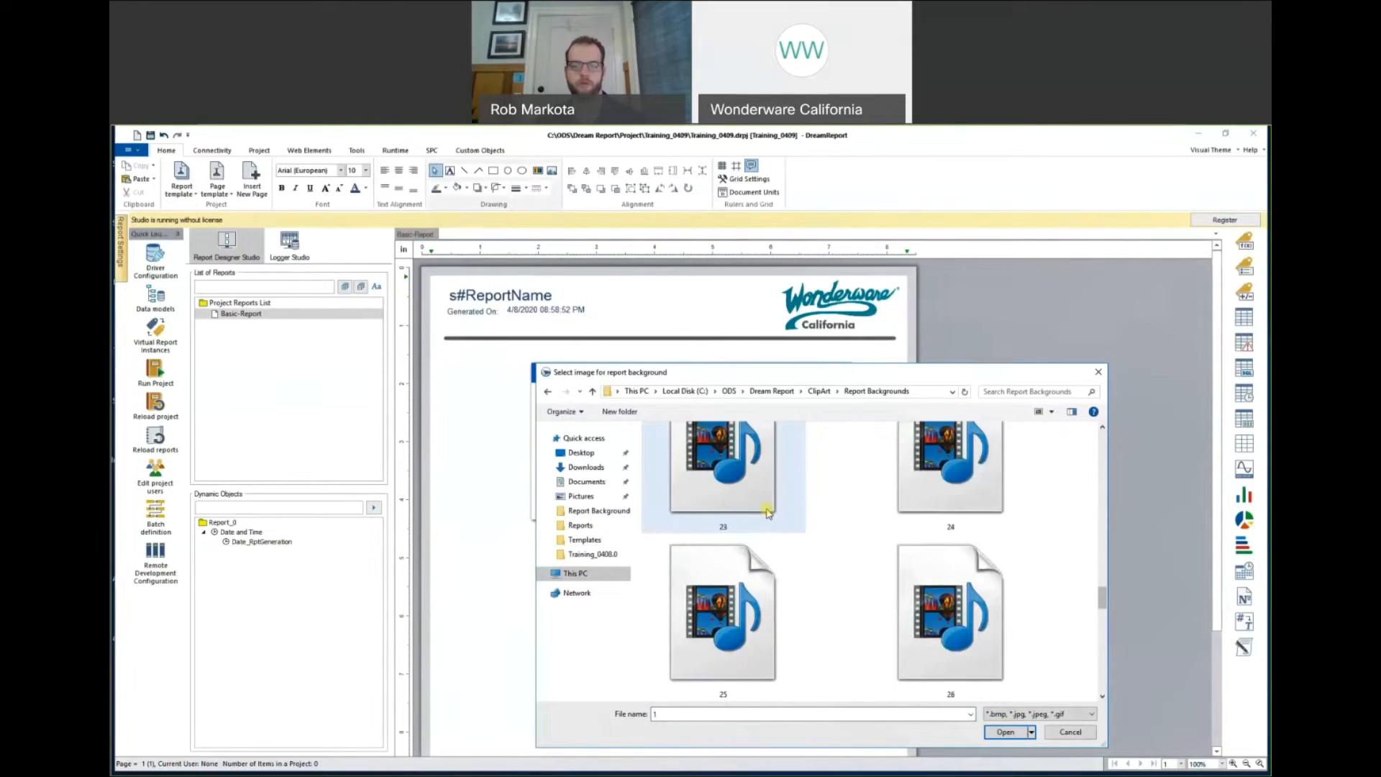
scroll(767, 513, "up", 1)
scroll(769, 513, "up", 2)
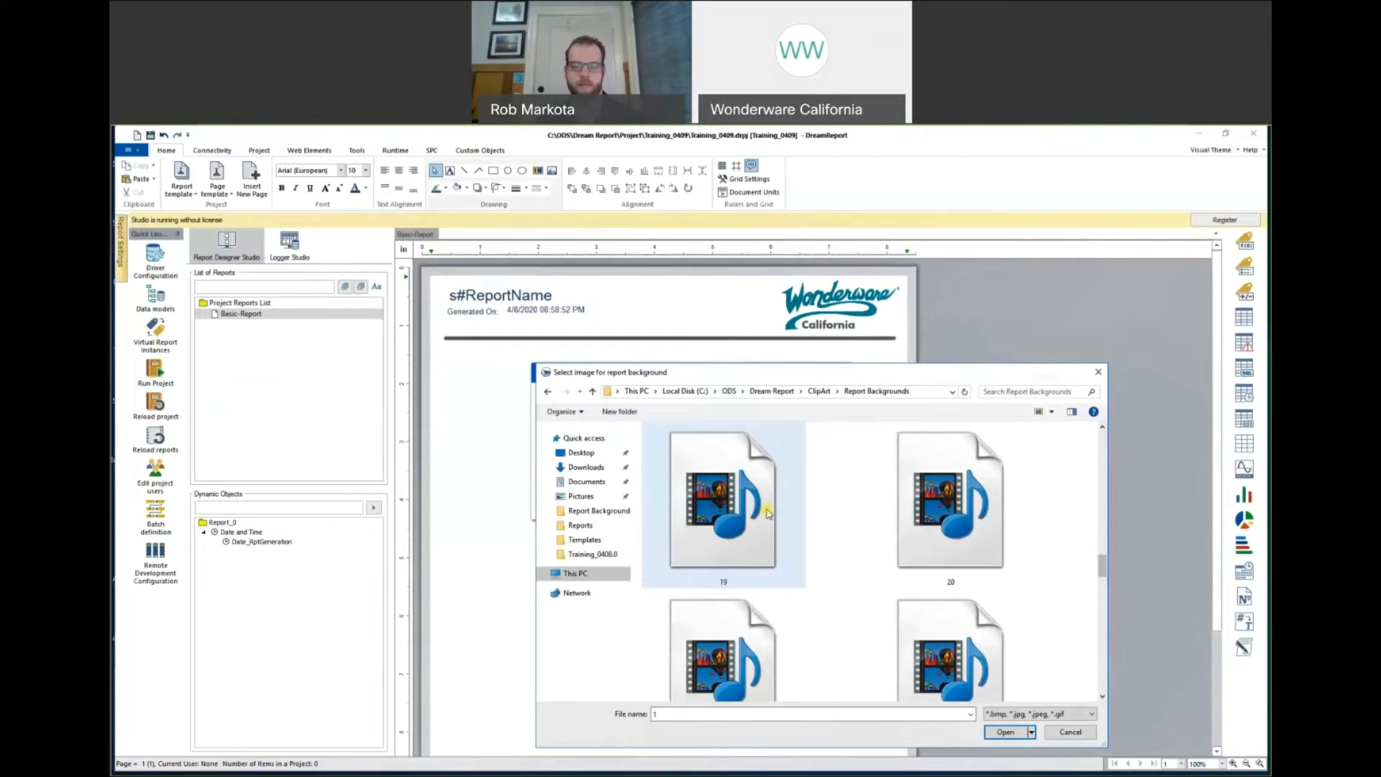
scroll(767, 512, "up", 2)
left_click(727, 619)
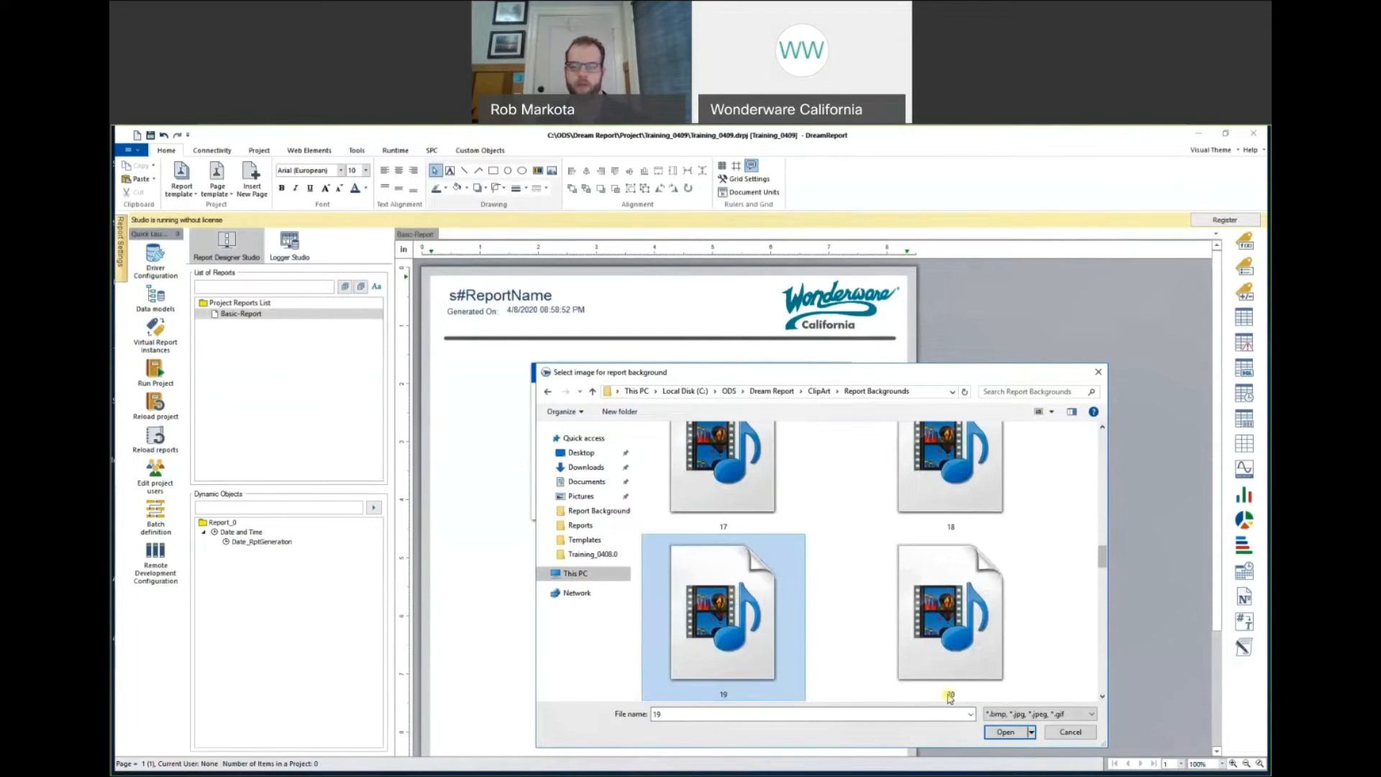
left_click(1000, 732)
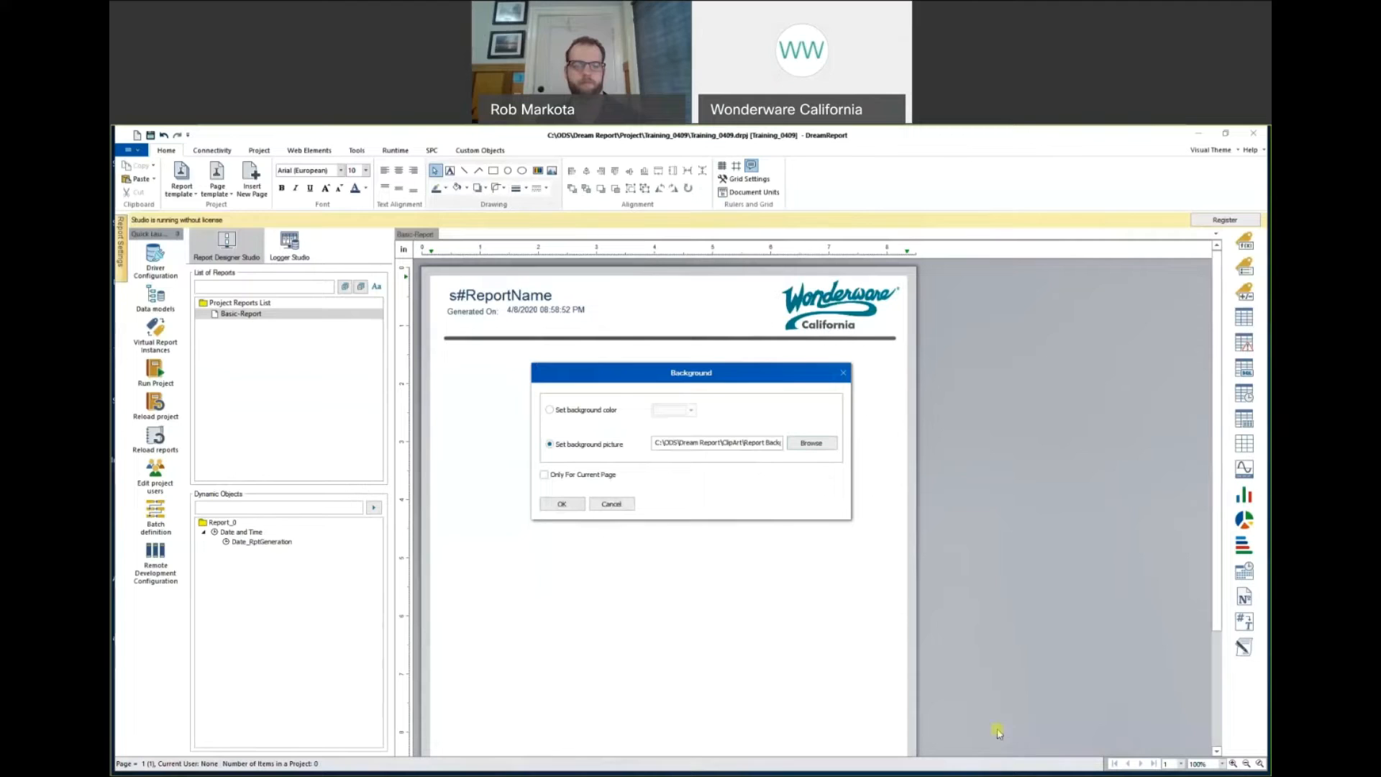
left_click(563, 504)
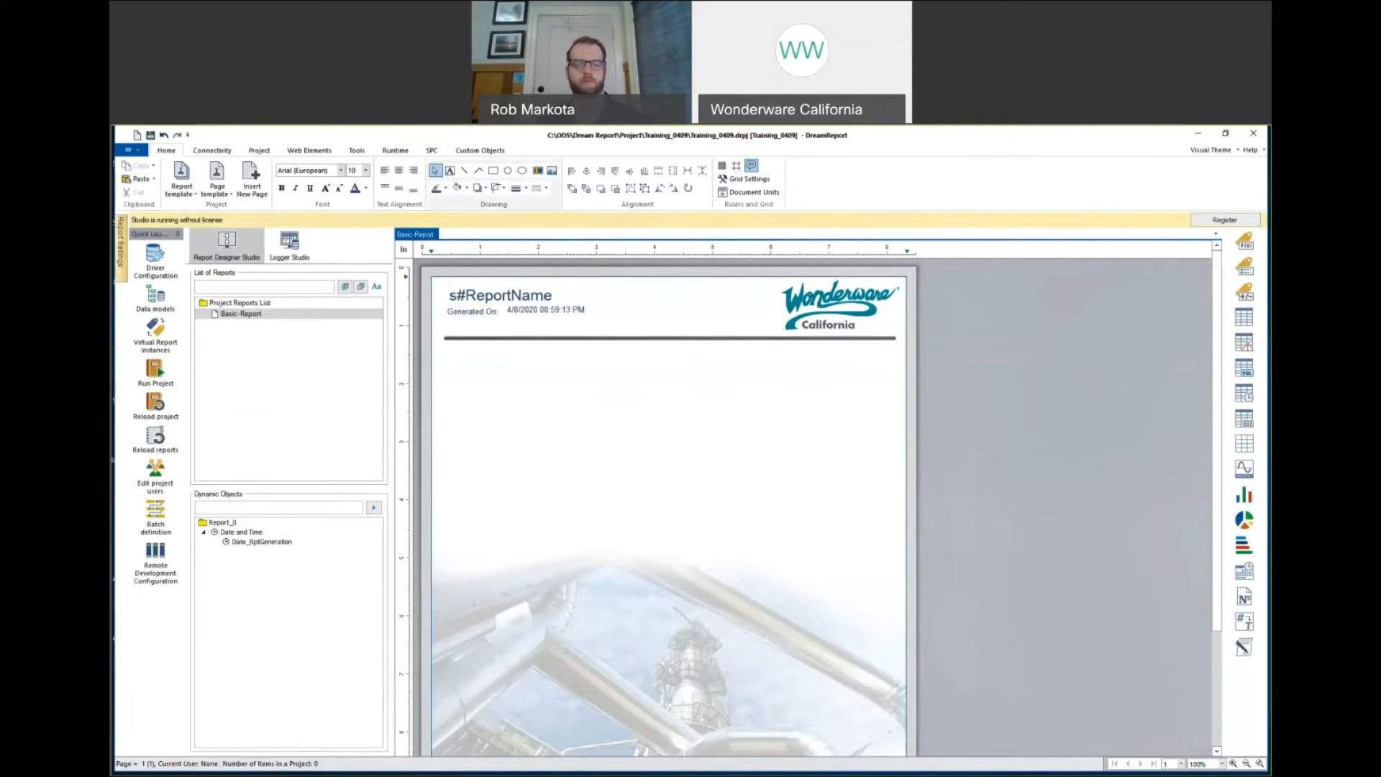
Save Basic-Report as a page template named WebinarTemplate in the Templates folder.
left_click(242, 315)
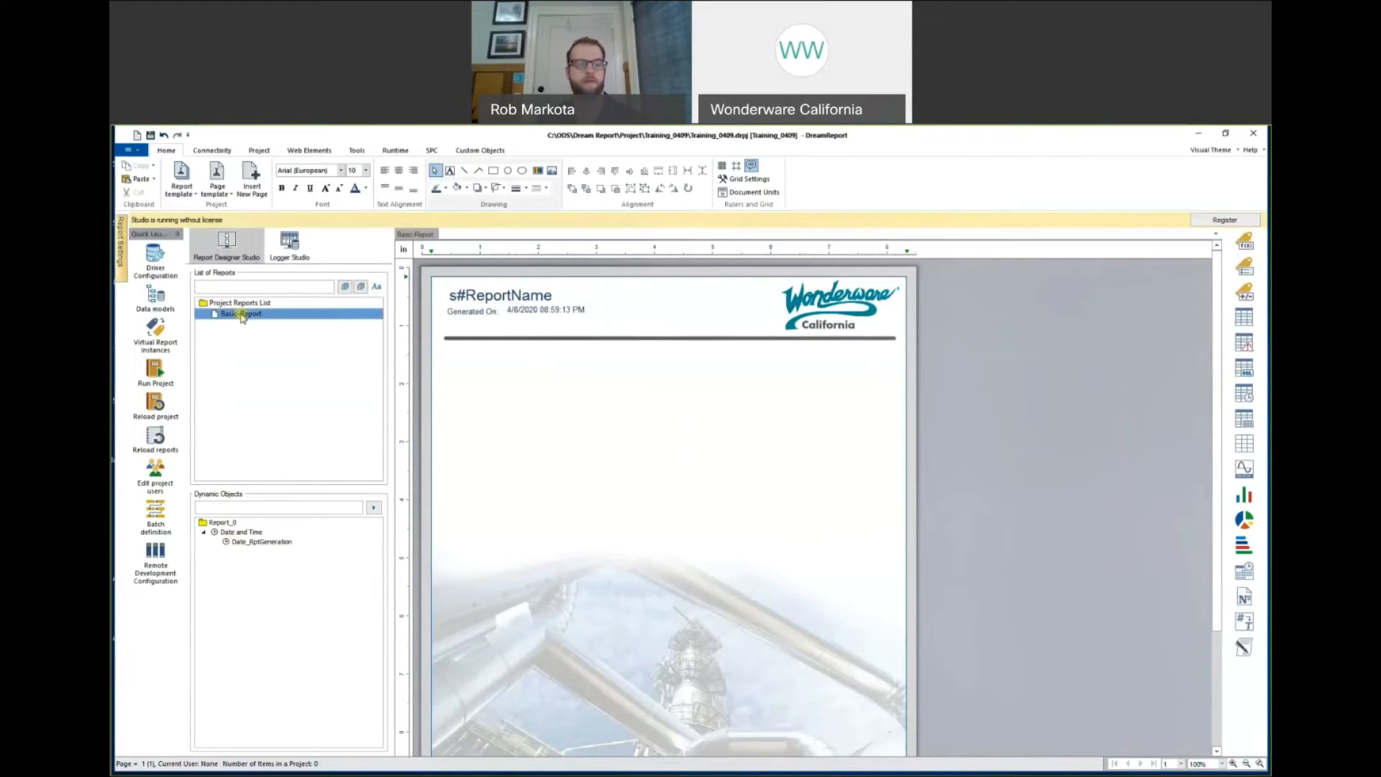
right_click(242, 317)
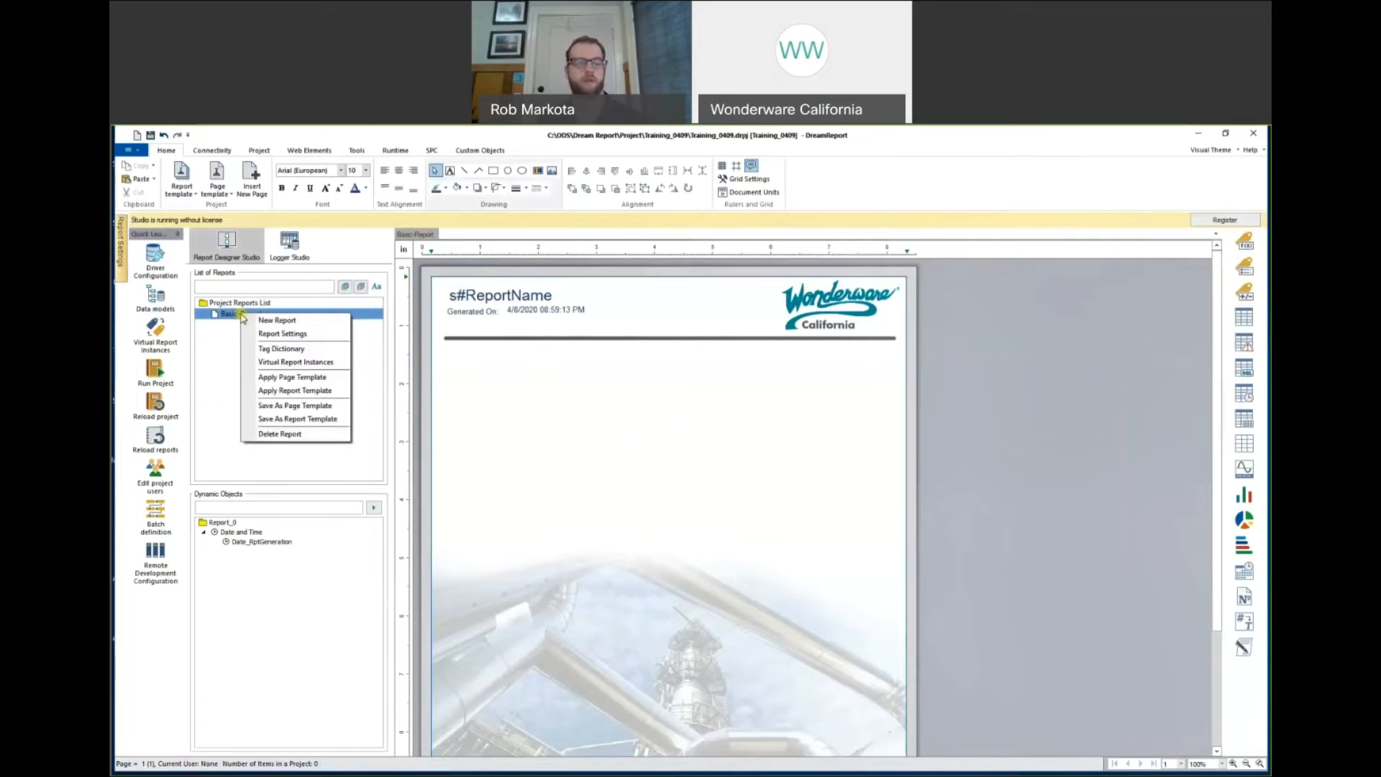
left_click(277, 407)
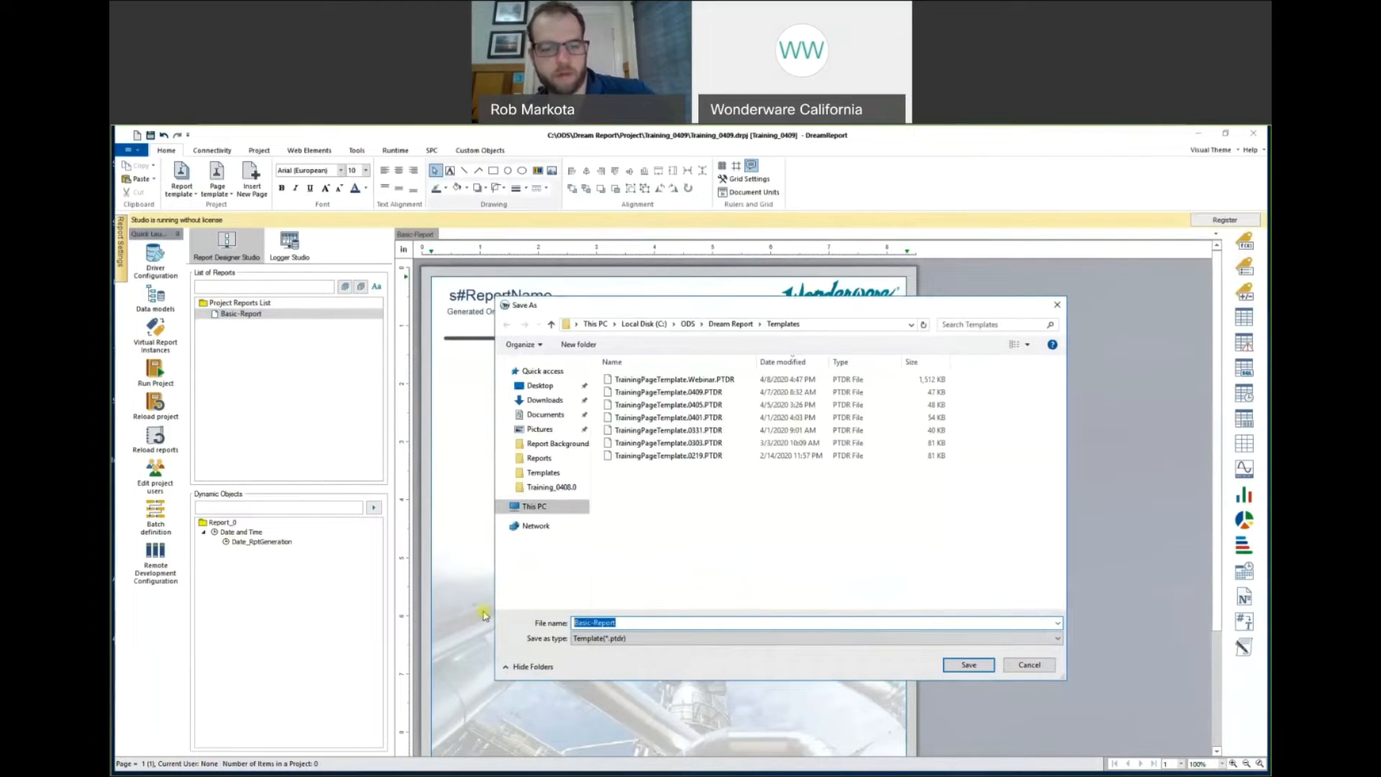
type("Webina")
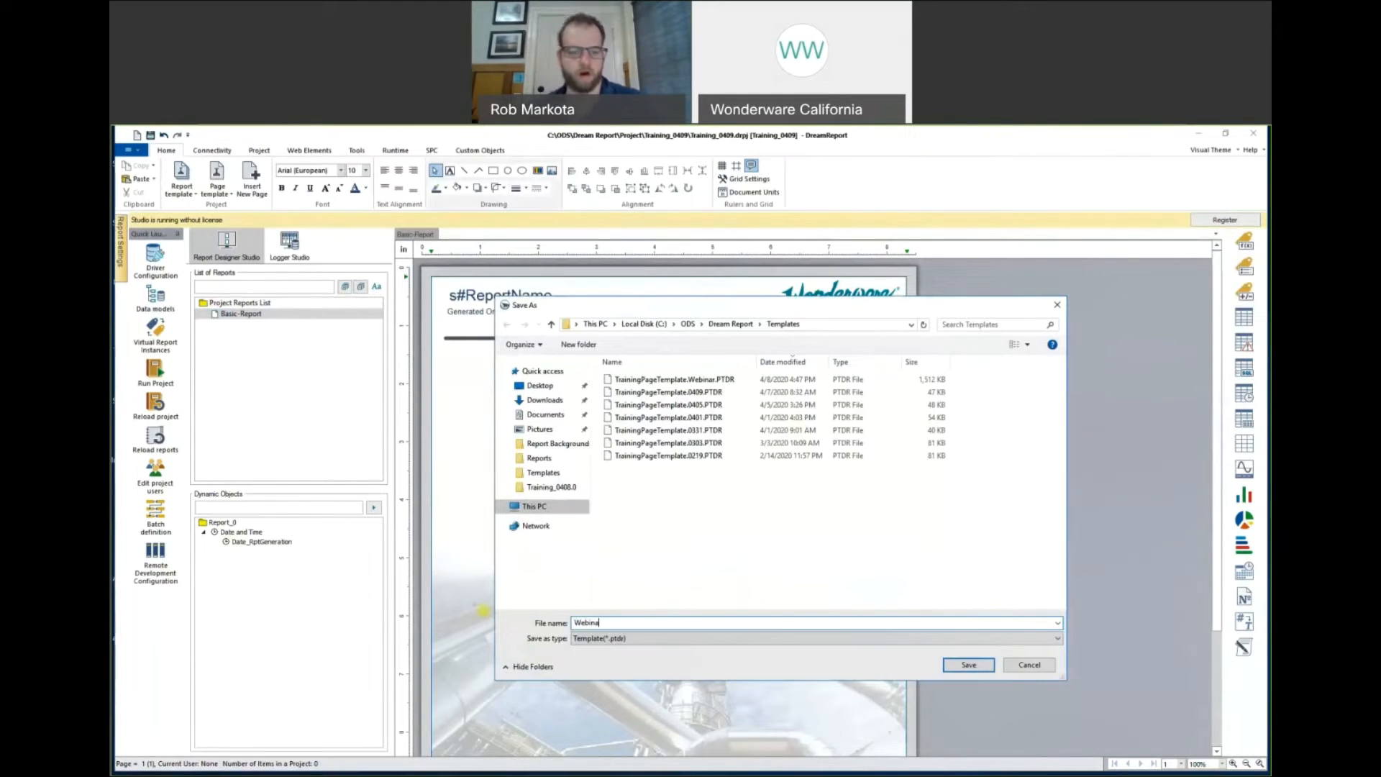
type("rTemplate")
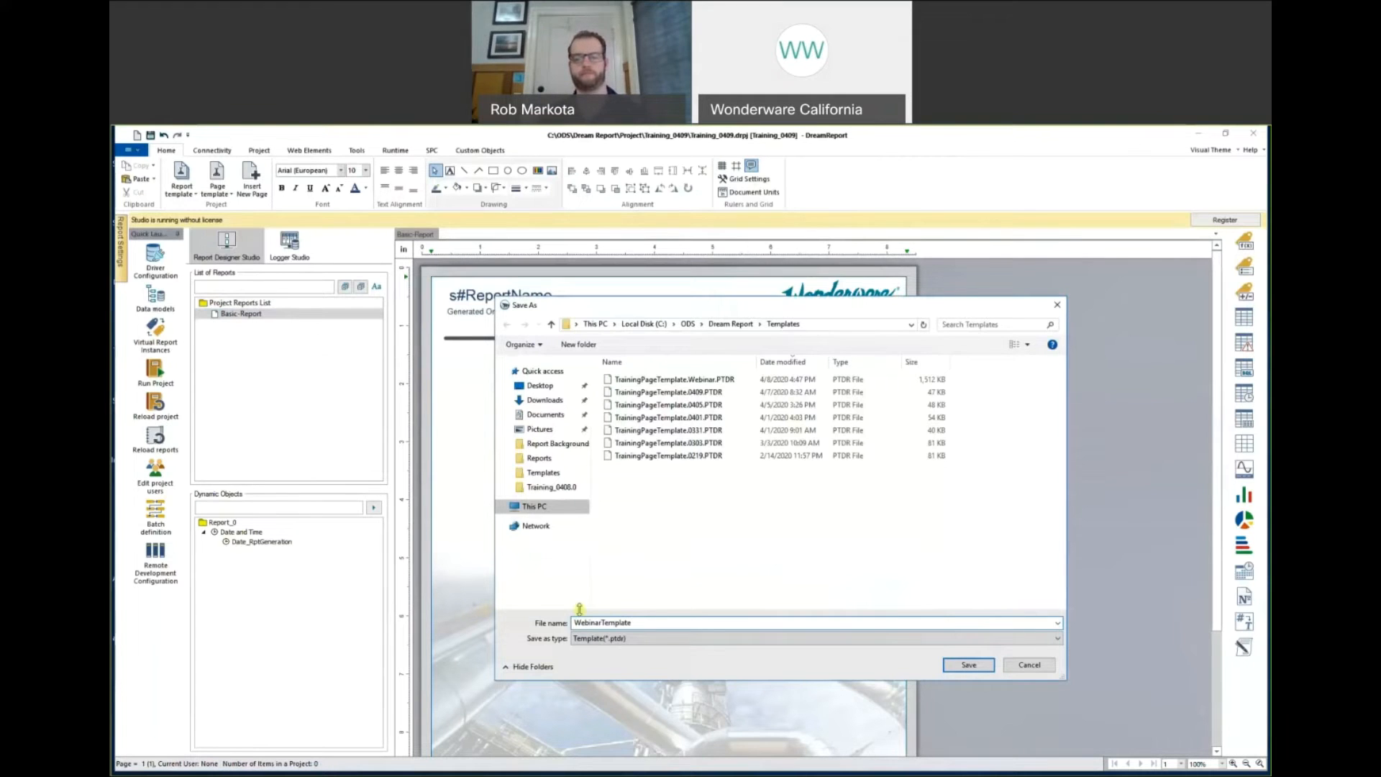
left_click(966, 666)
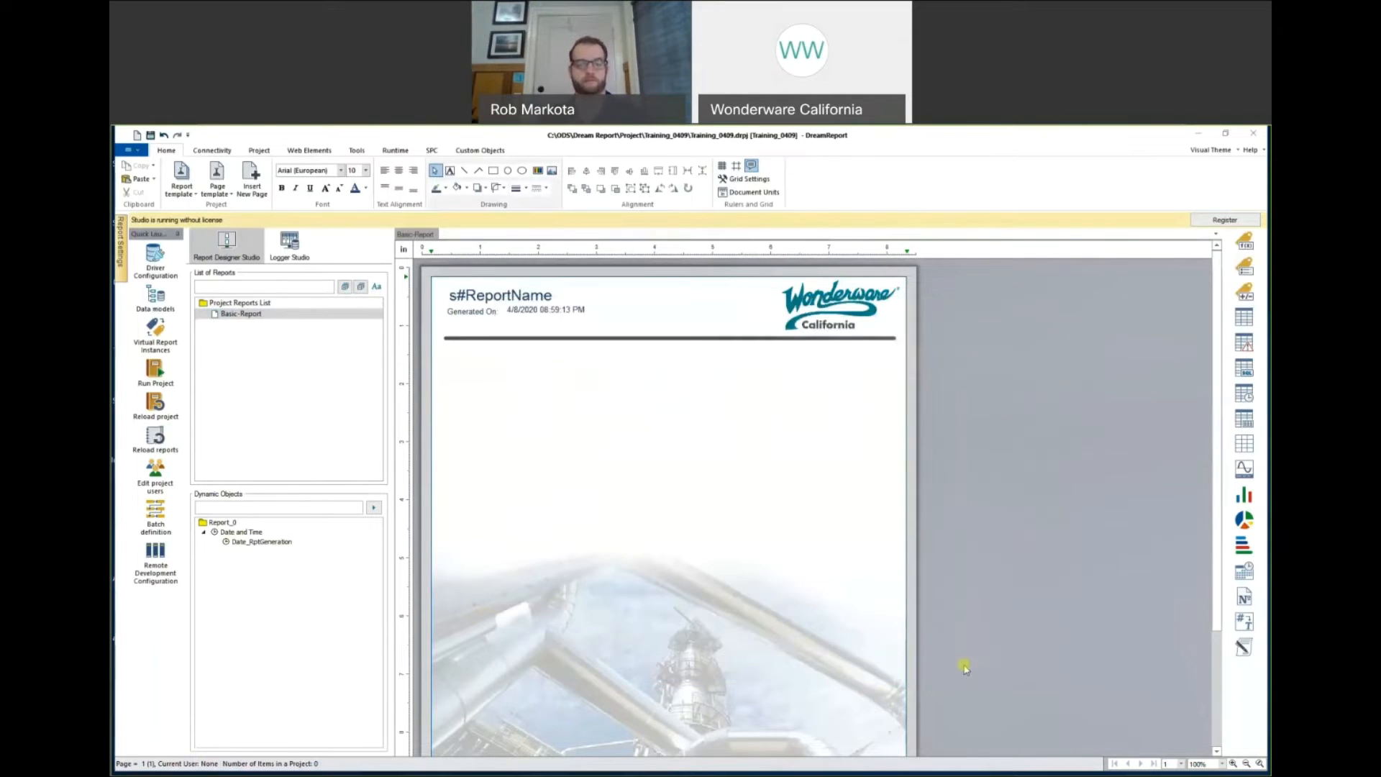
Add a new blank report to the project reports list.
left_click(249, 303)
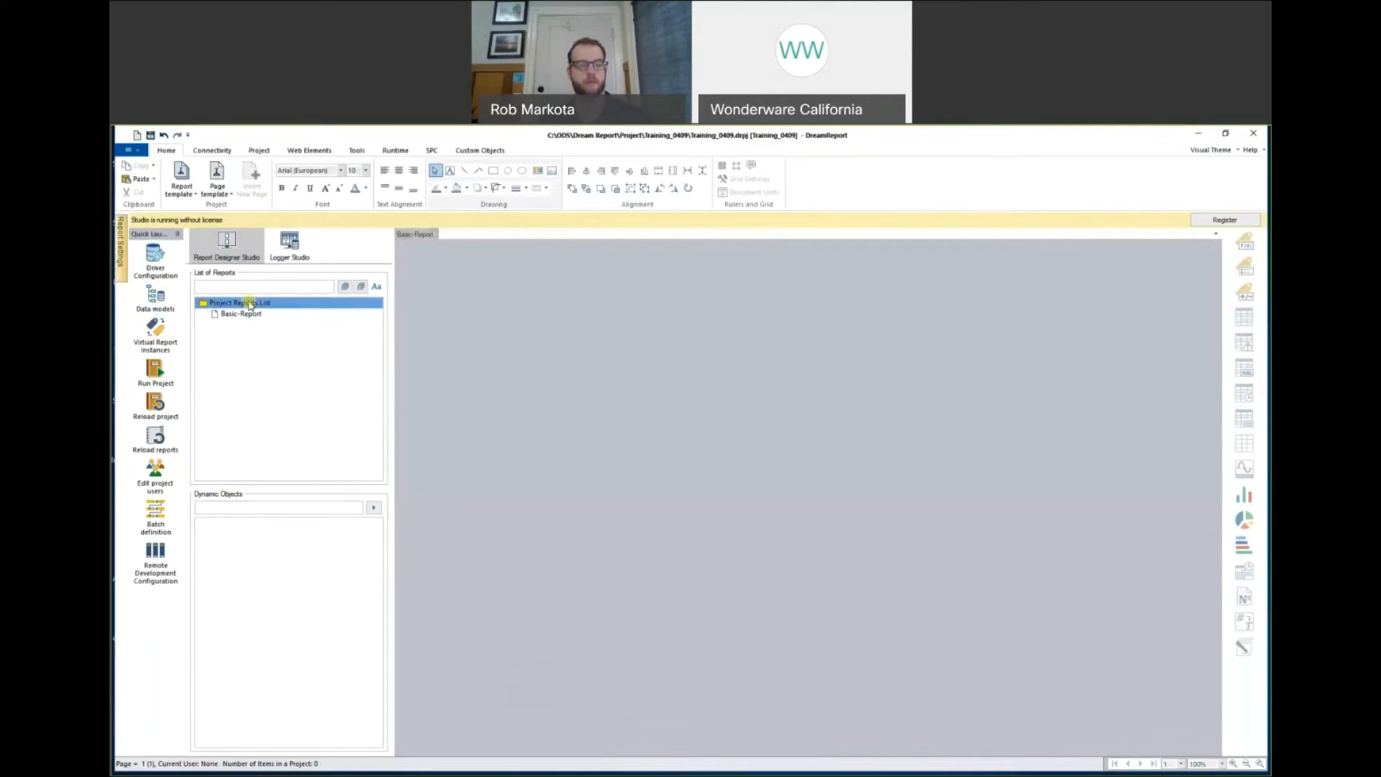
right_click(250, 304)
left_click(283, 308)
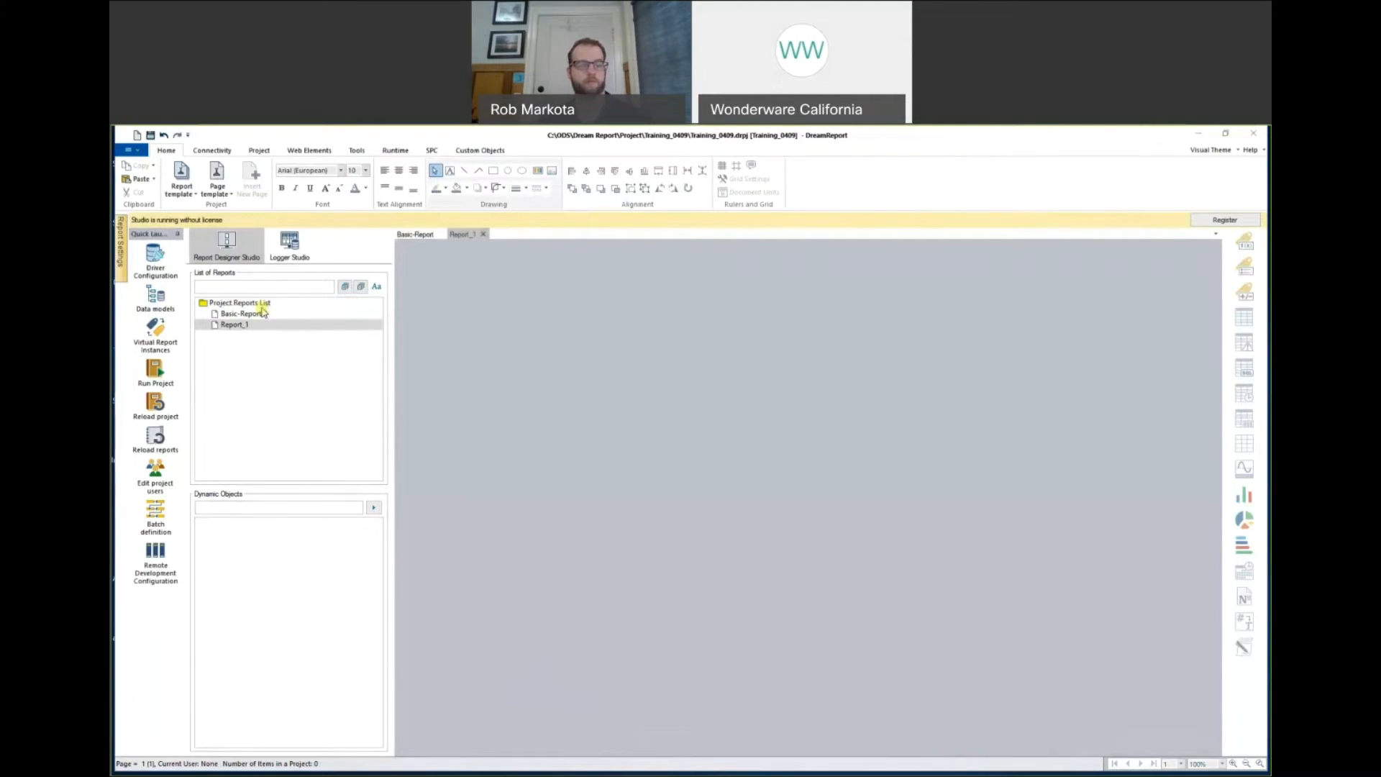
left_click(477, 616)
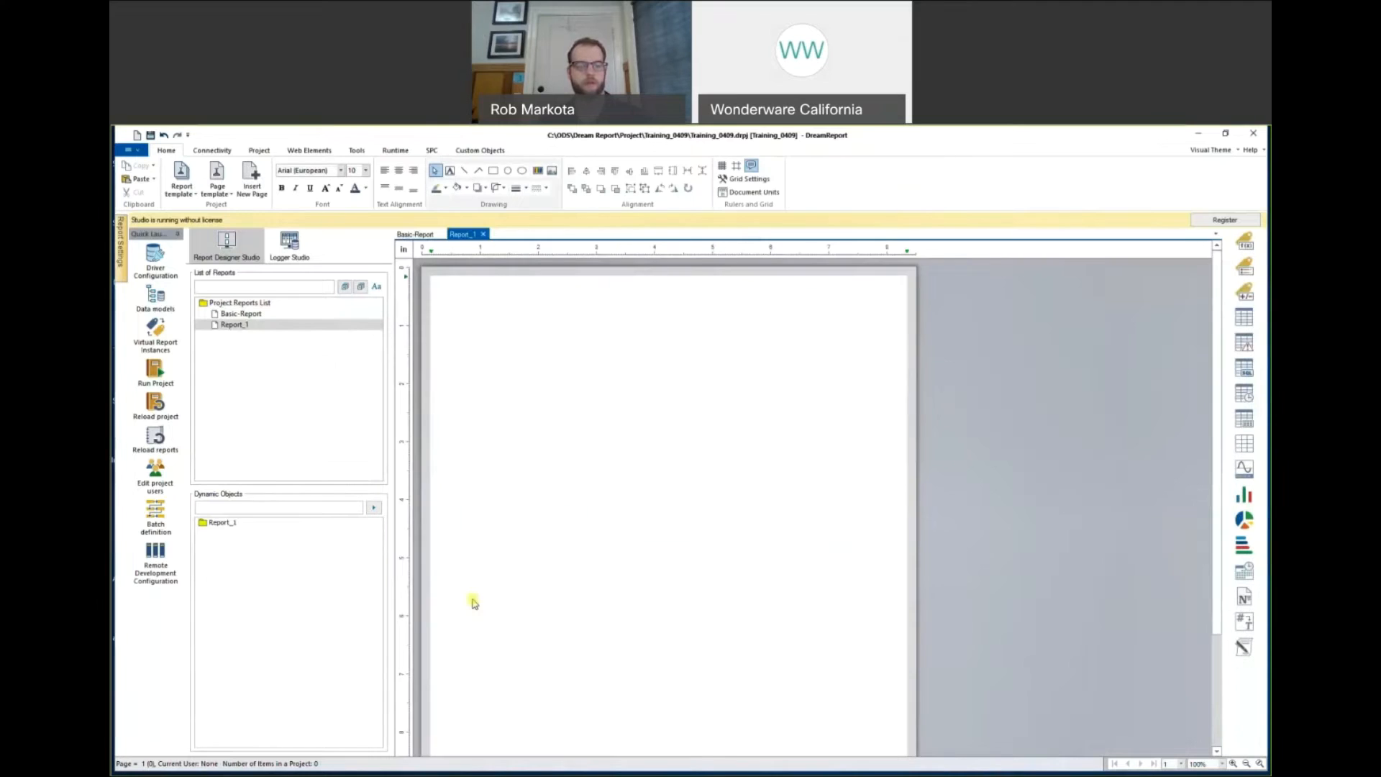
Apply the page template WebinarTemplate.PTDR to Report_1.
left_click(232, 328)
right_click(232, 329)
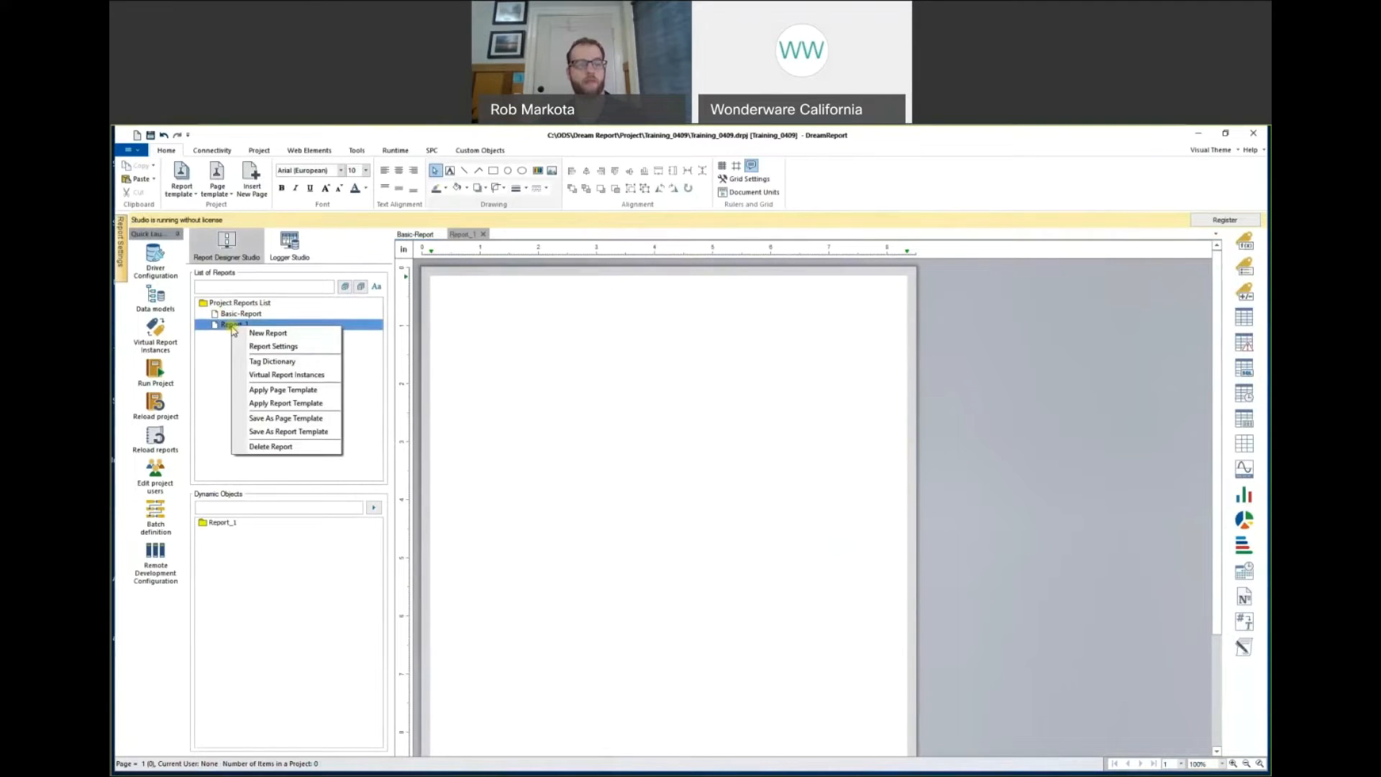
left_click(260, 390)
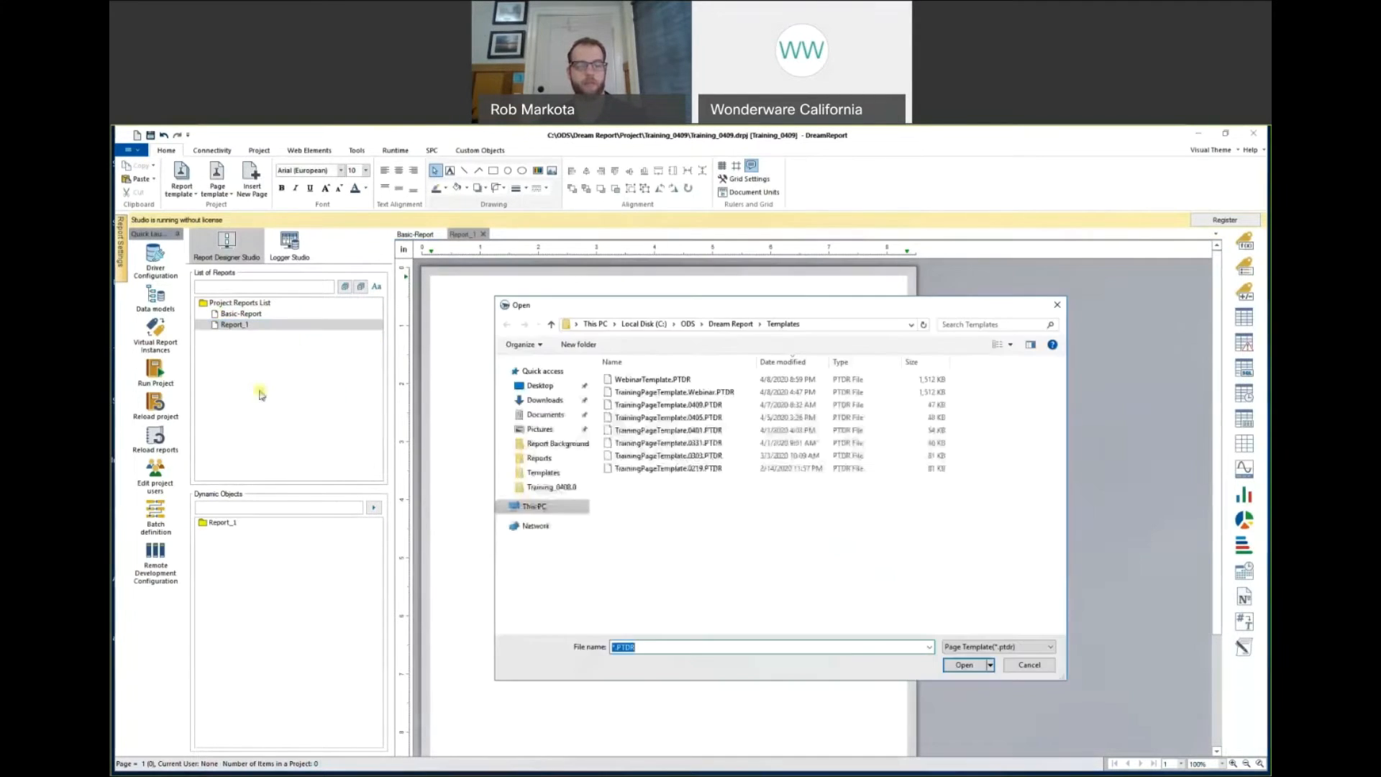
left_click(633, 381)
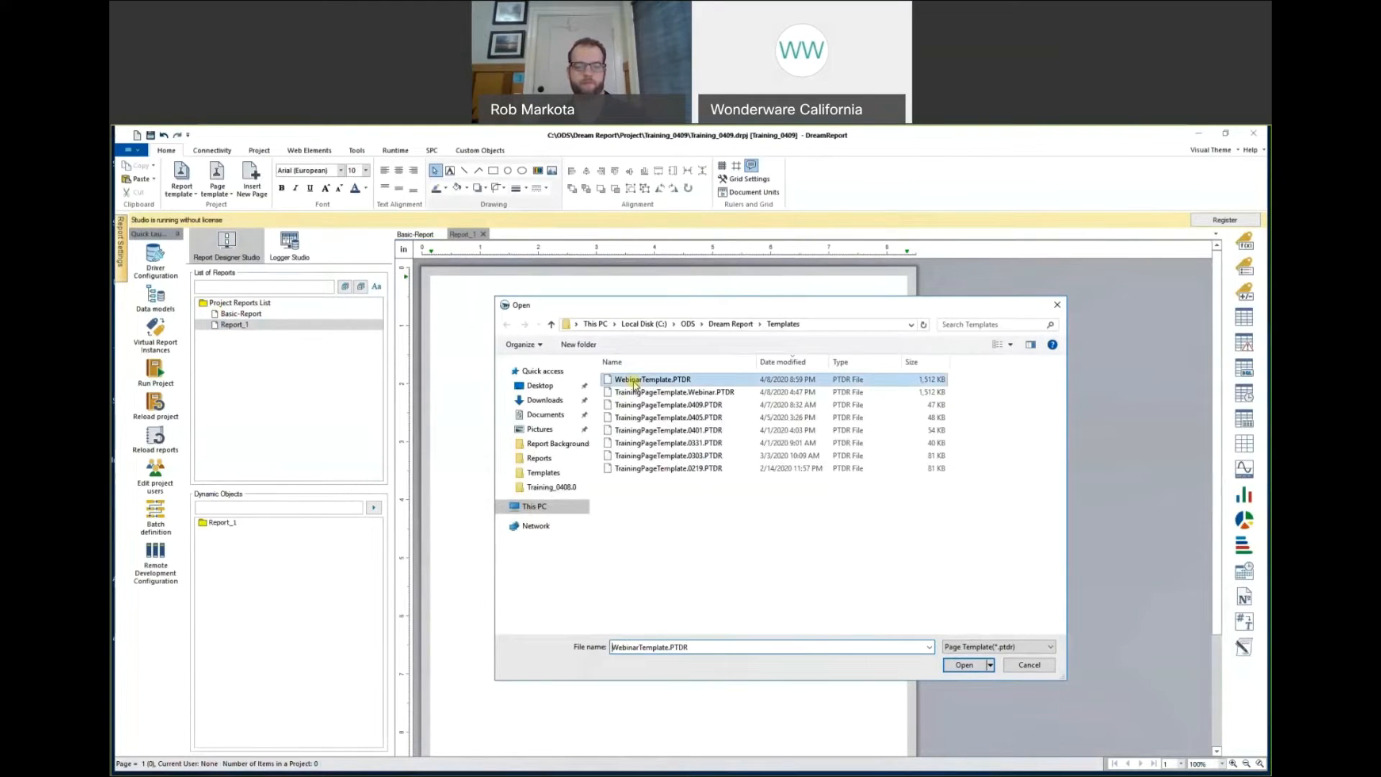
left_click(971, 667)
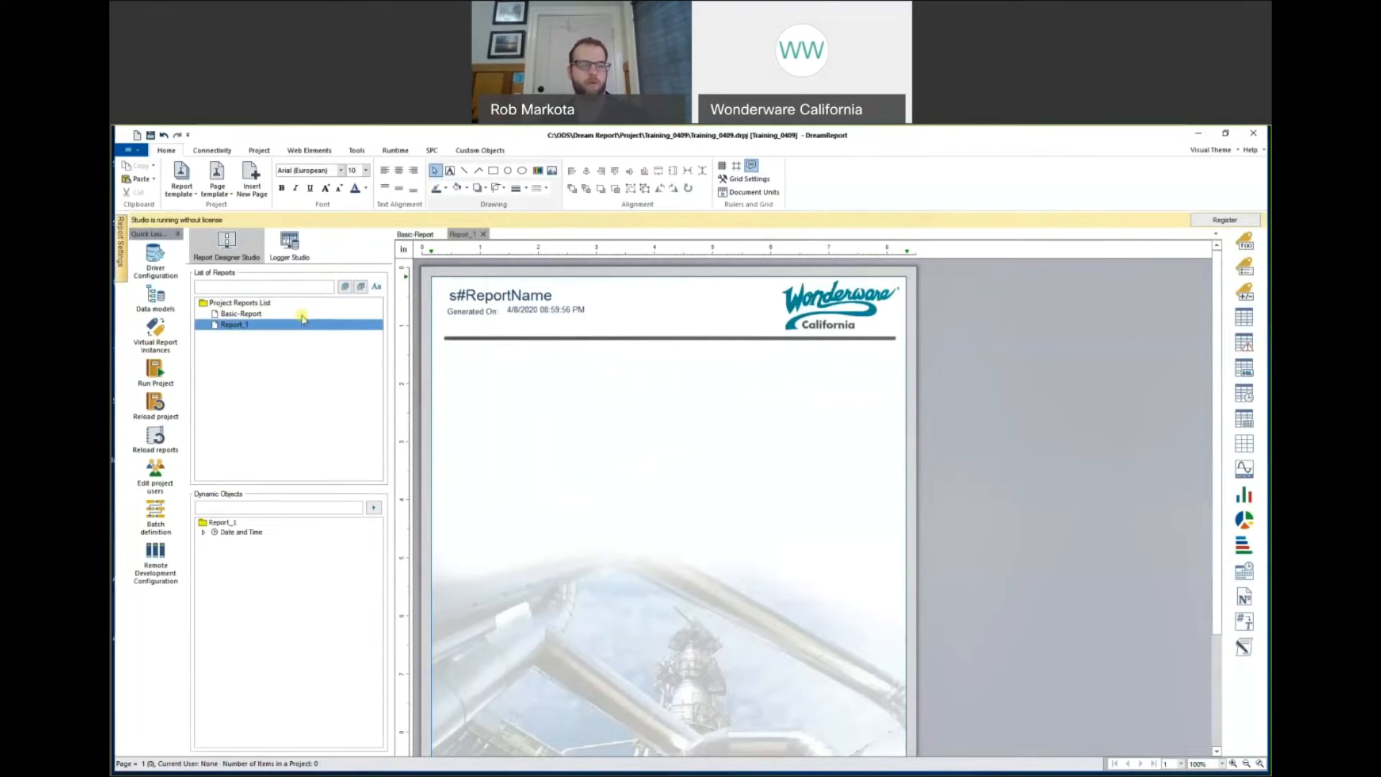
left_click(472, 410)
Delete Report_1 from the project.
left_click(223, 325)
right_click(223, 329)
left_click(261, 449)
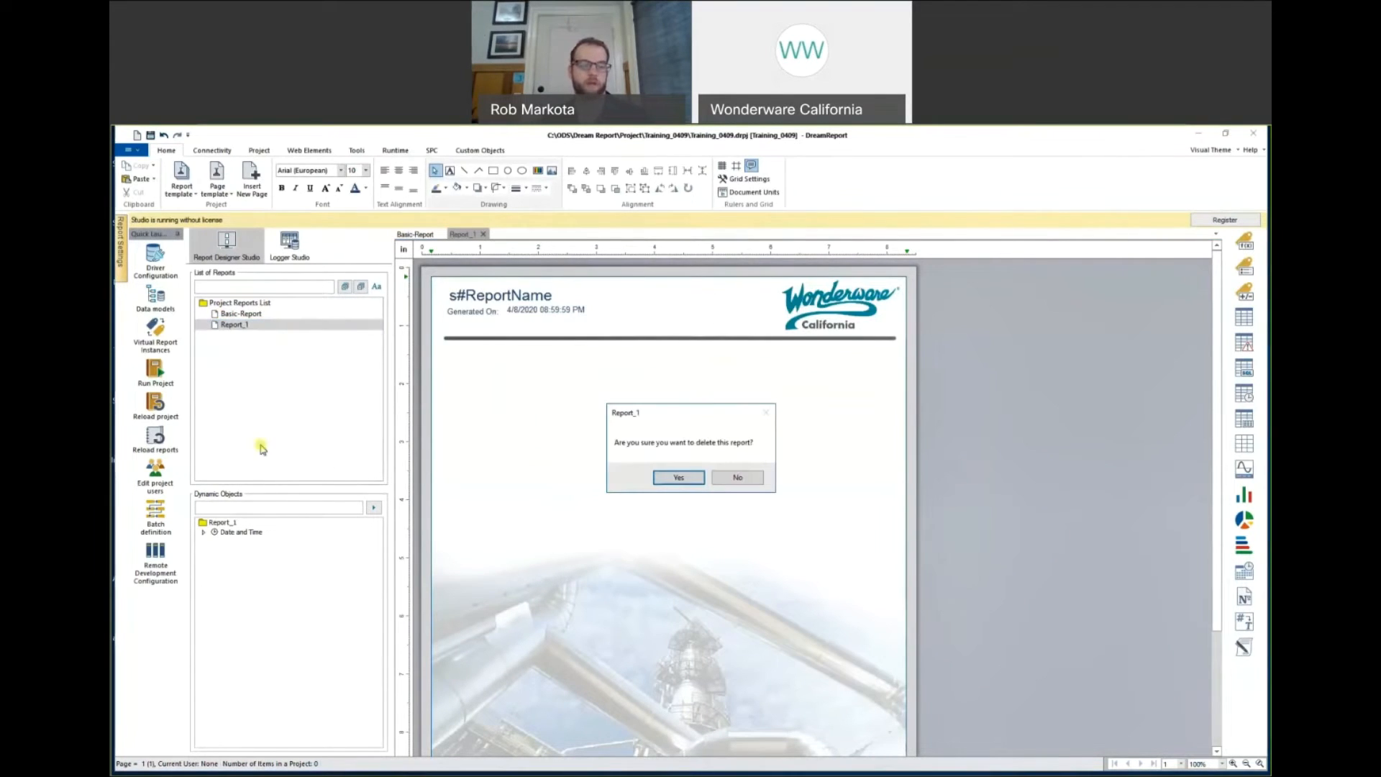
left_click(679, 478)
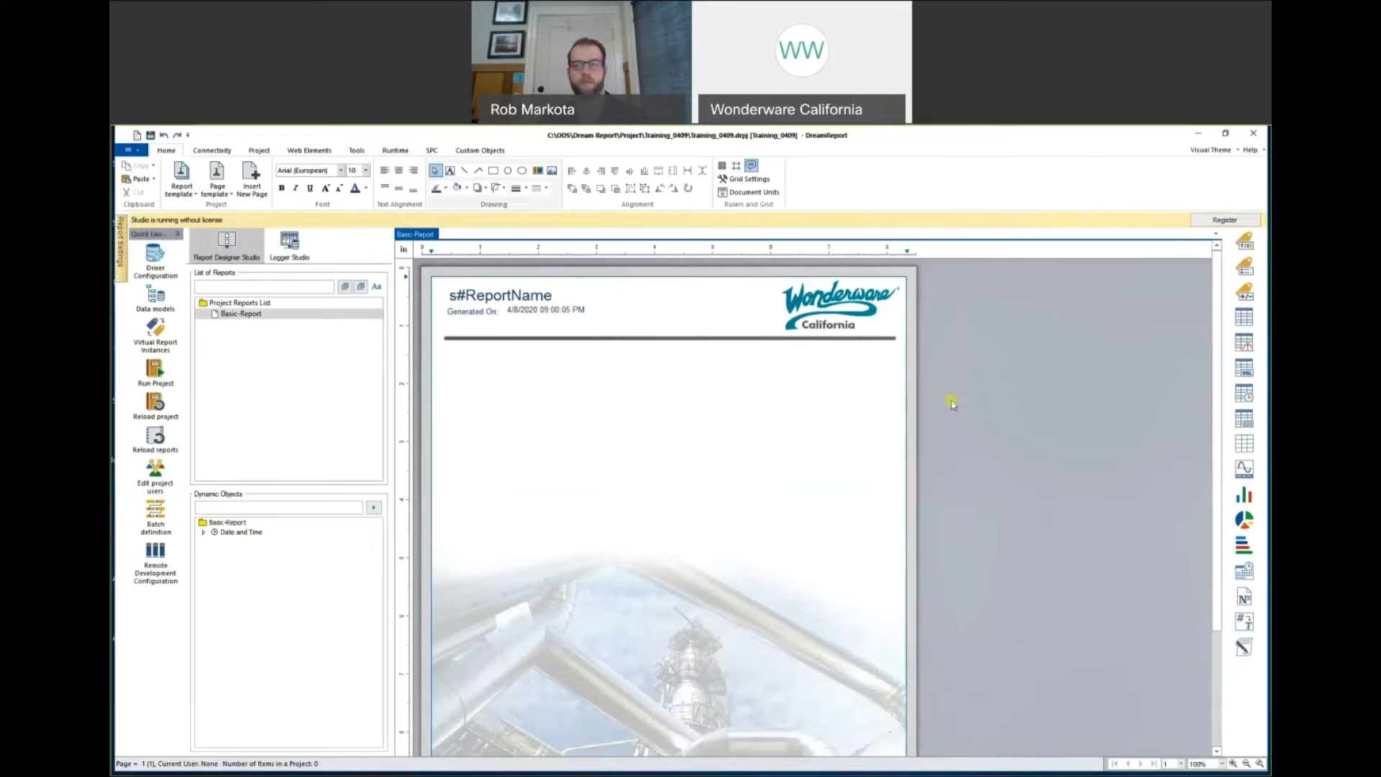
Insert a free table with 2 columns and 3 rows, about 2 in by 1.1 in, beneath the left part of the header line.
left_click(1244, 444)
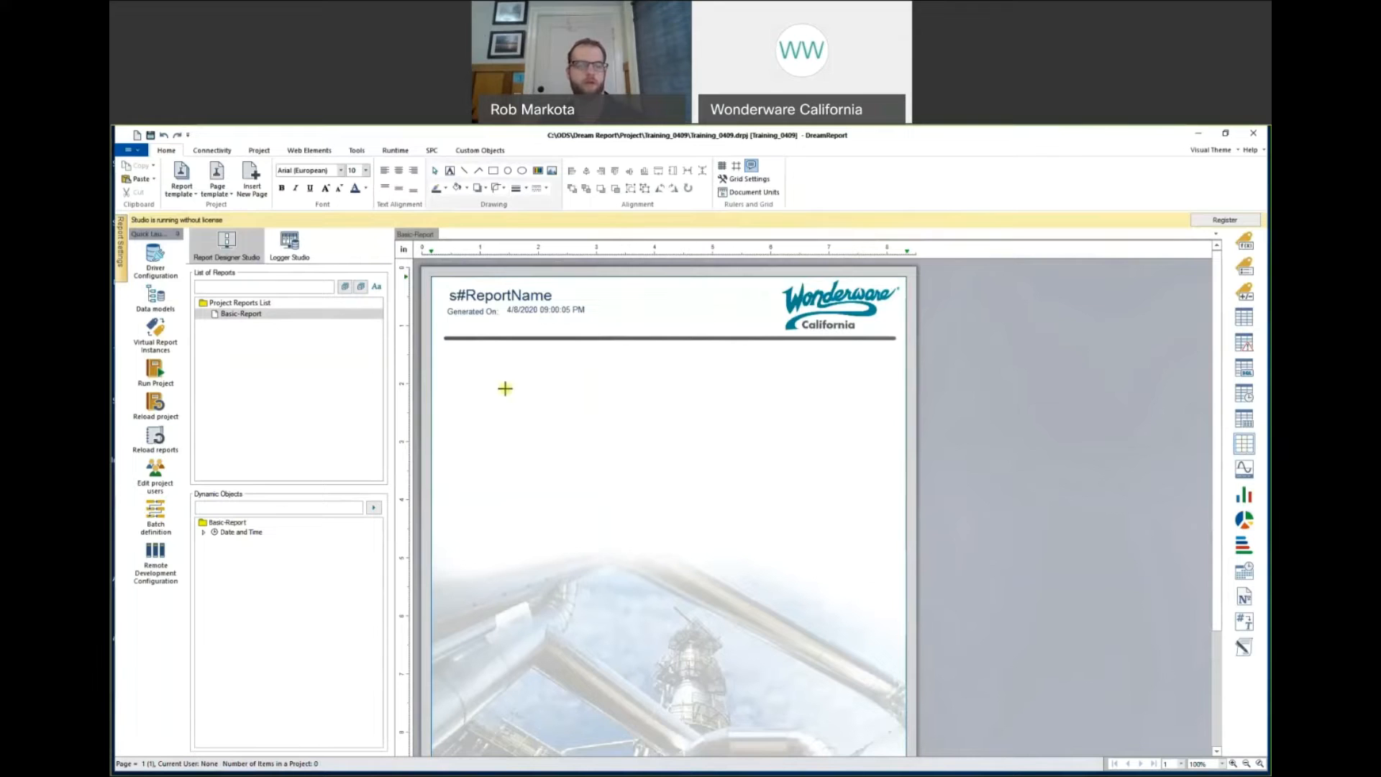
left_click_drag(455, 368, 568, 430)
left_click(652, 418)
left_click(652, 418)
left_click(747, 483)
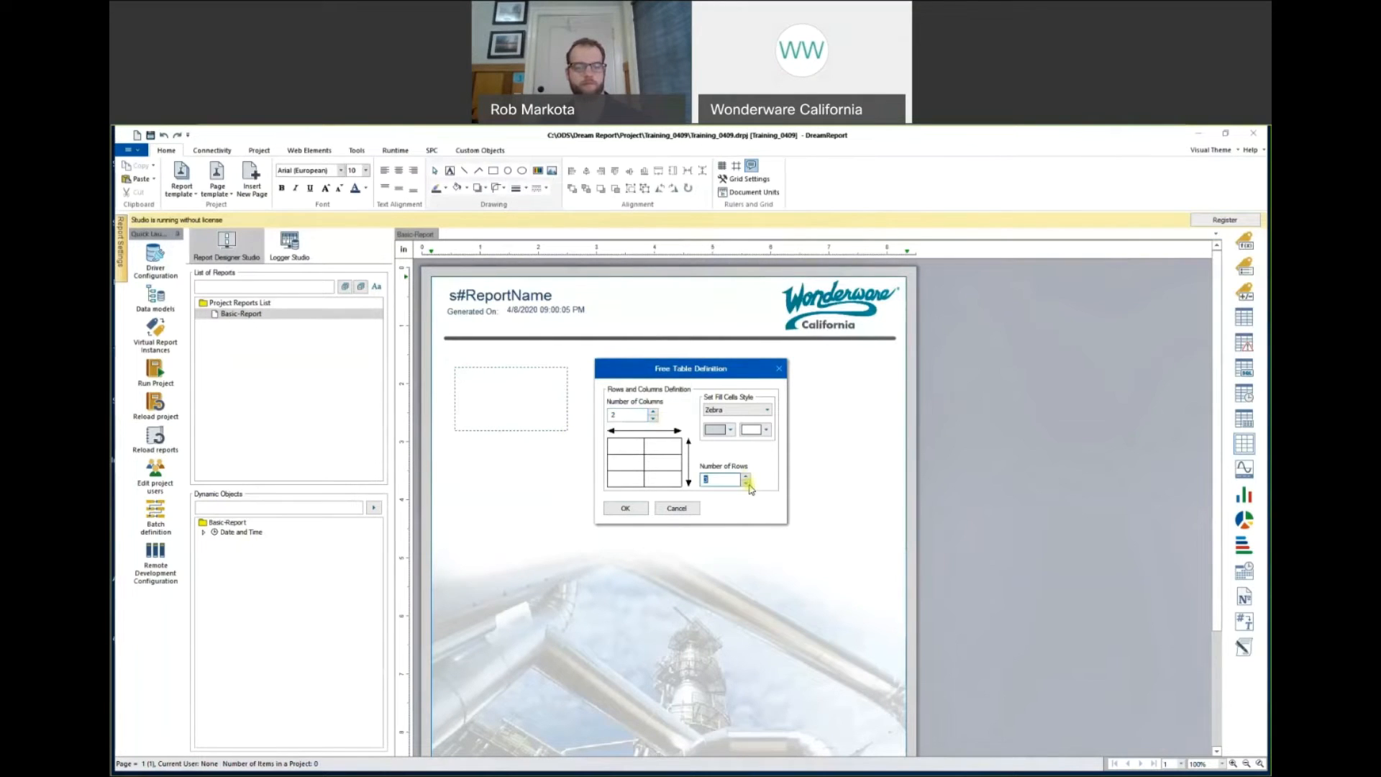
left_click(623, 509)
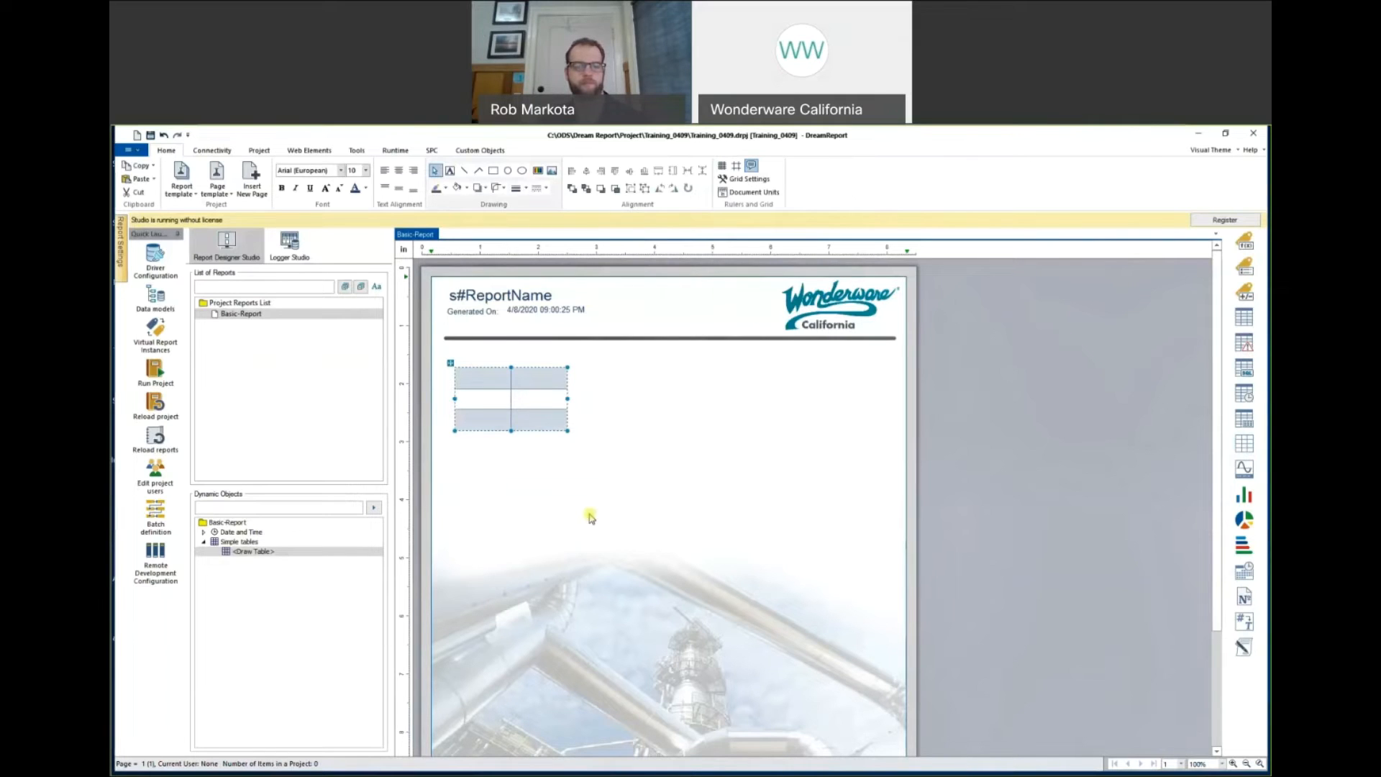
Enter "Temp 1" in the second cell of the table's first row.
left_click(541, 453)
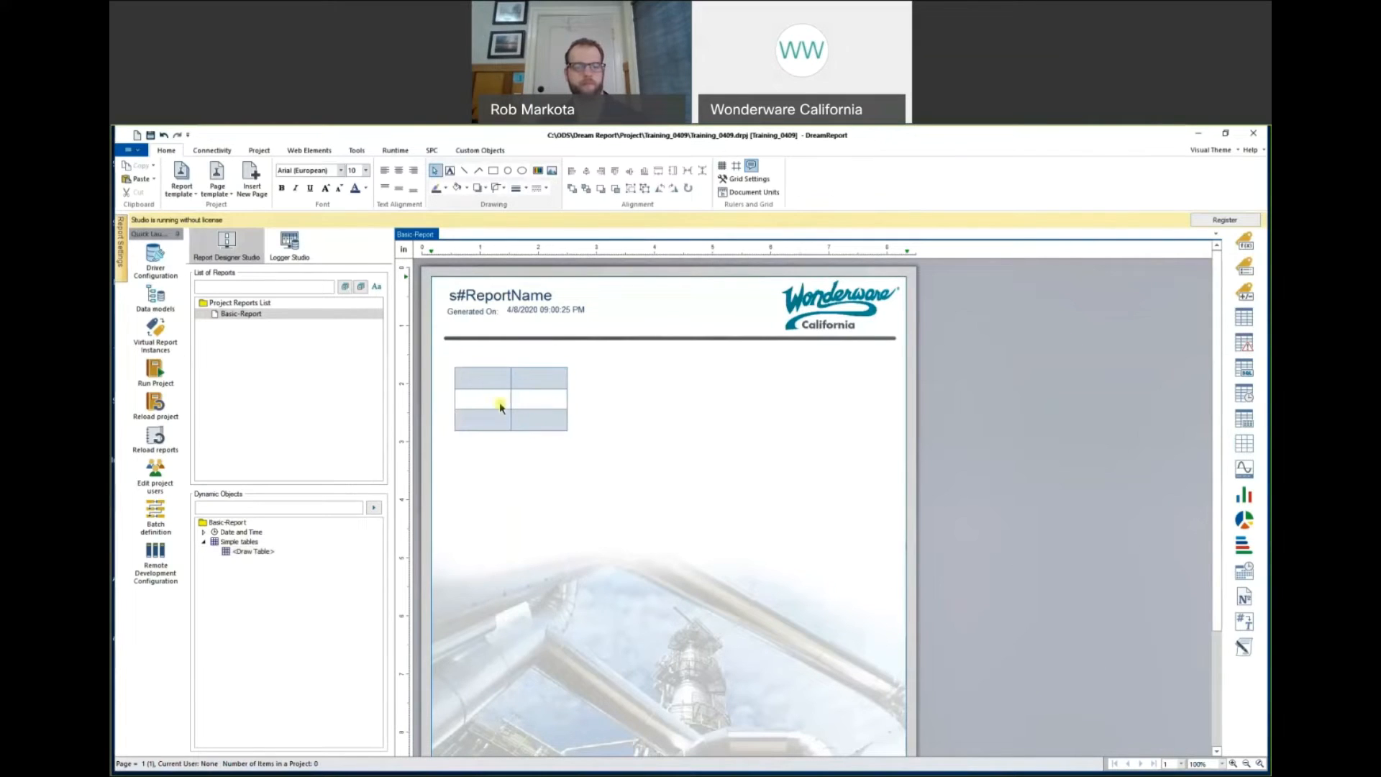
left_click(540, 382)
double_click(539, 382)
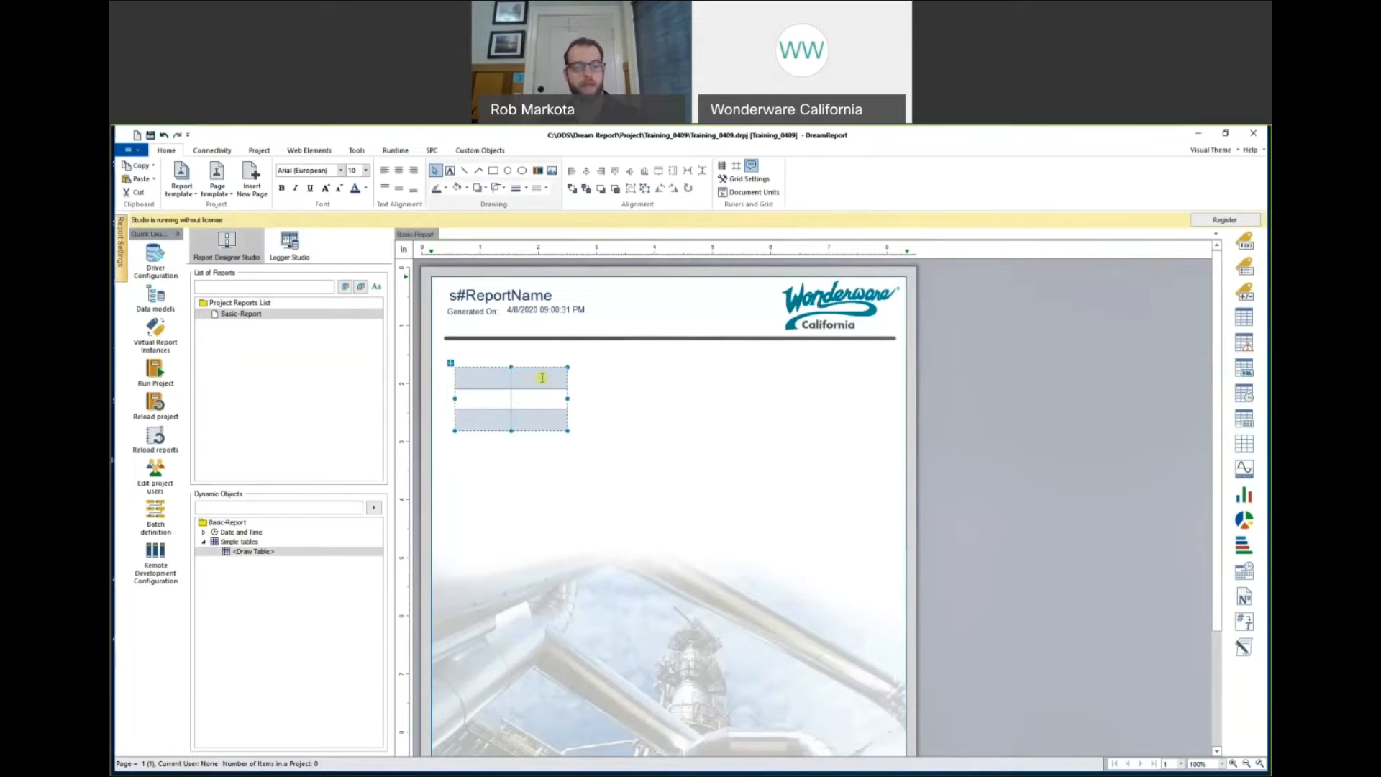
type("Temp 1")
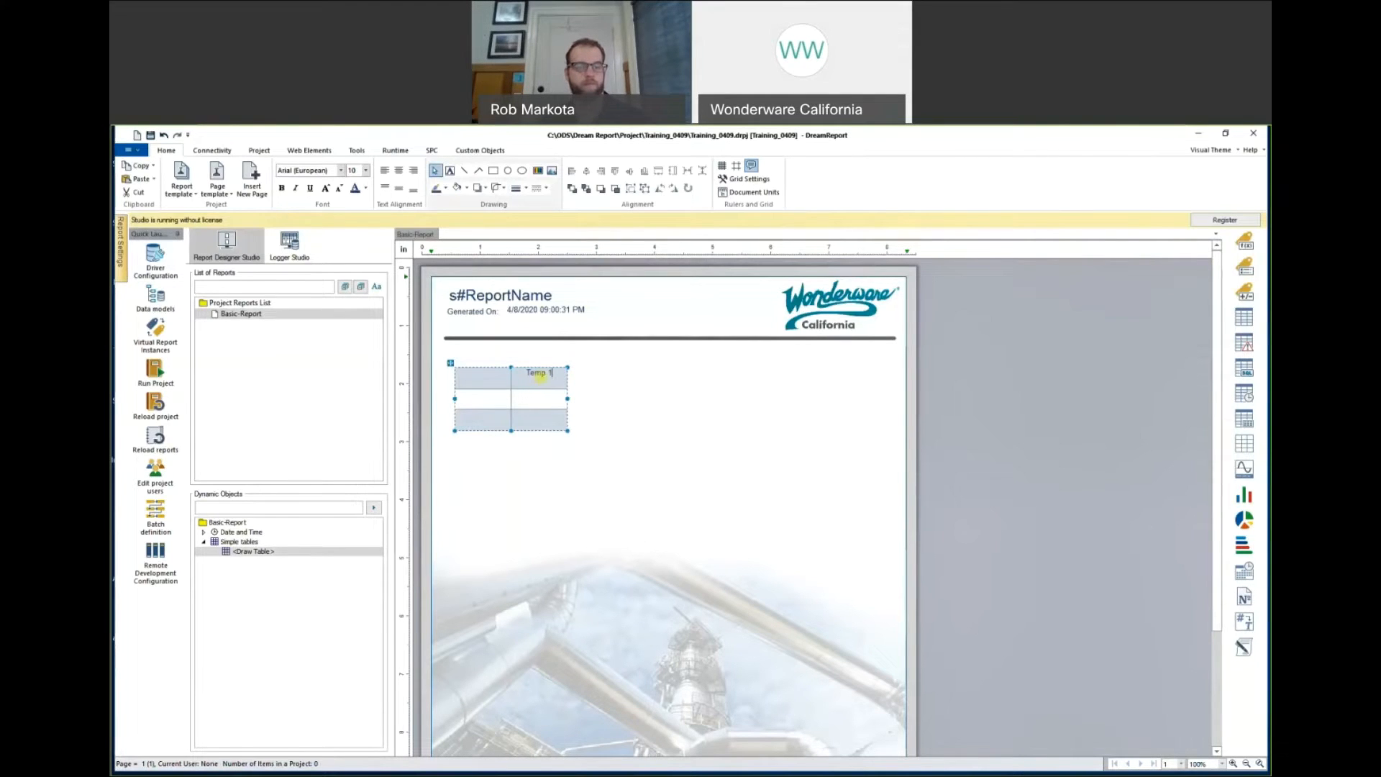
Enter the row labels "Max" and "Avg" in the first column of the table's second and third rows.
left_click(592, 401)
double_click(489, 400)
type("Max")
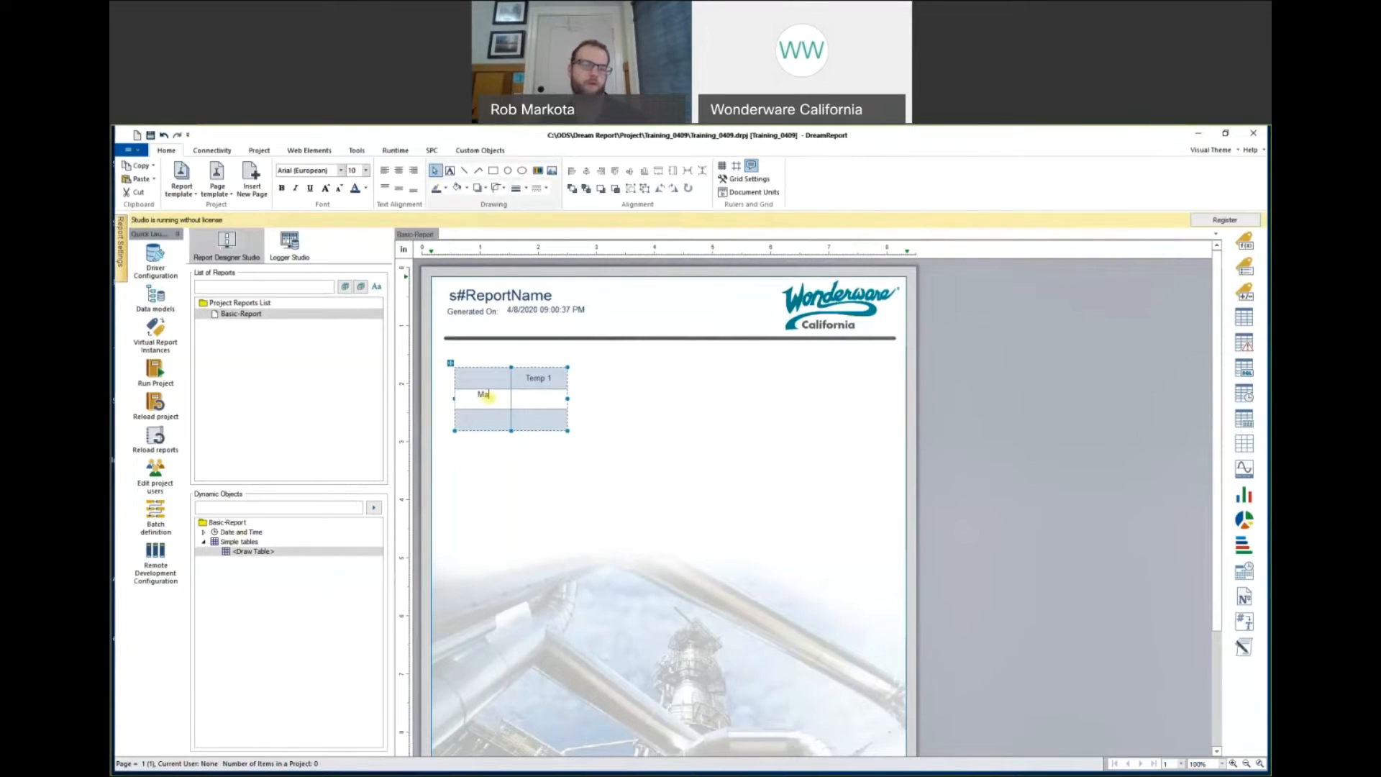
double_click(489, 419)
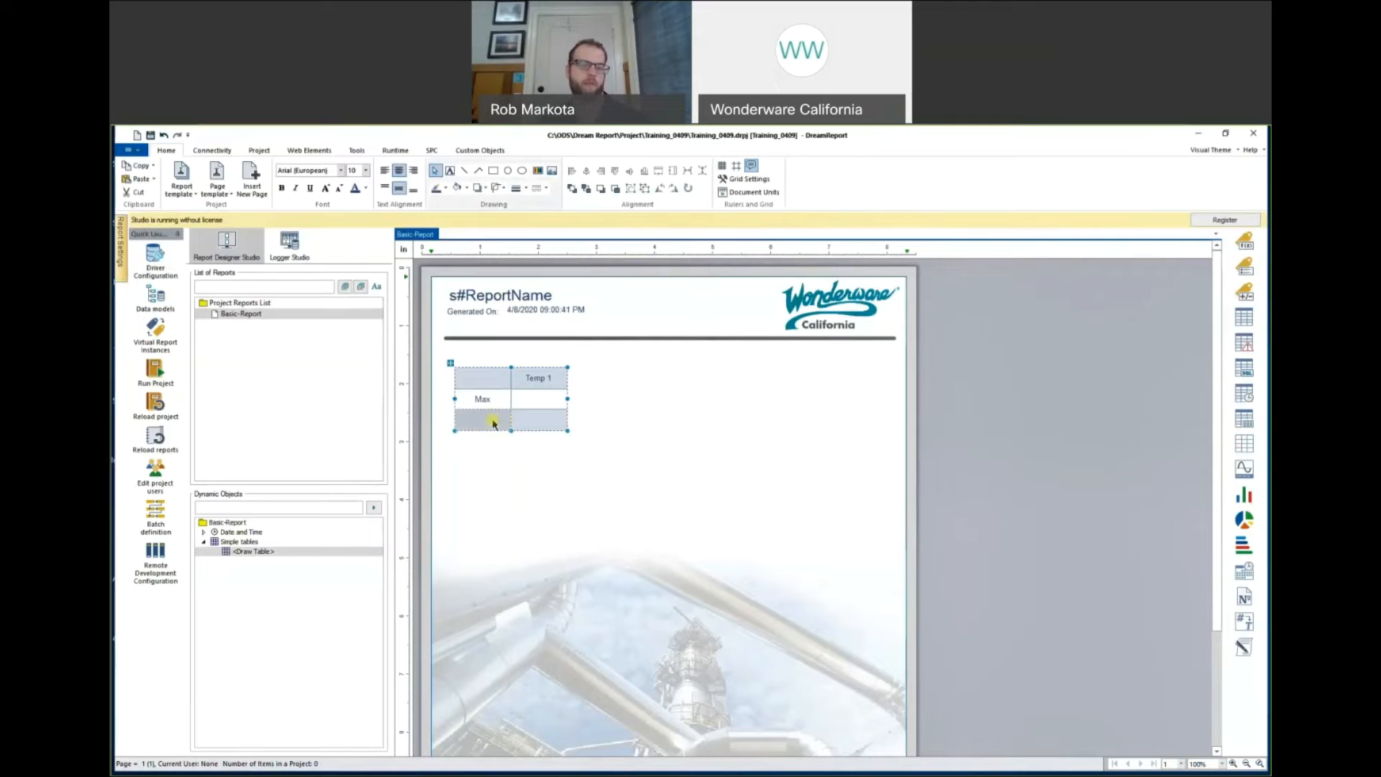
type("Avg")
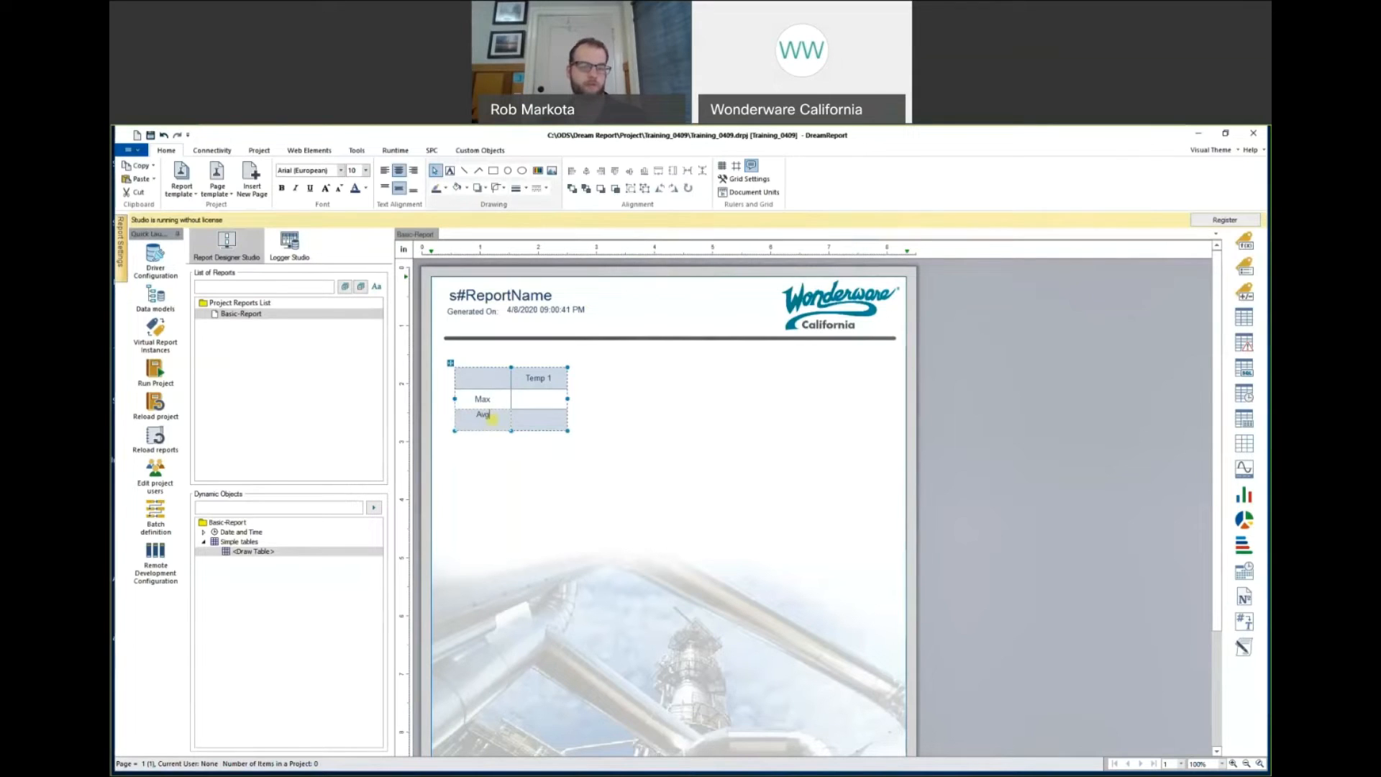
left_click(511, 457)
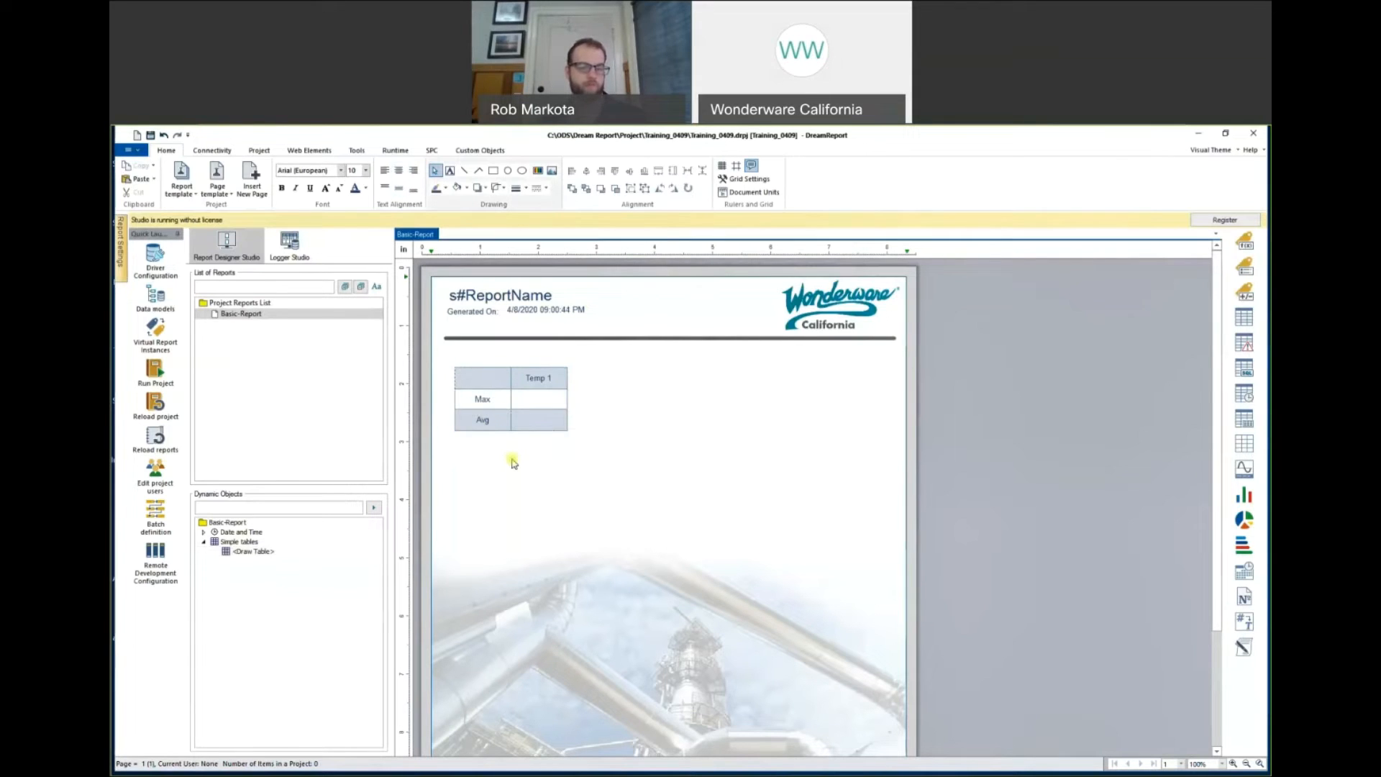
Start a Single Data object in the Max cell under Temp 1 and name it SDO_T1_Max.
left_click(544, 405)
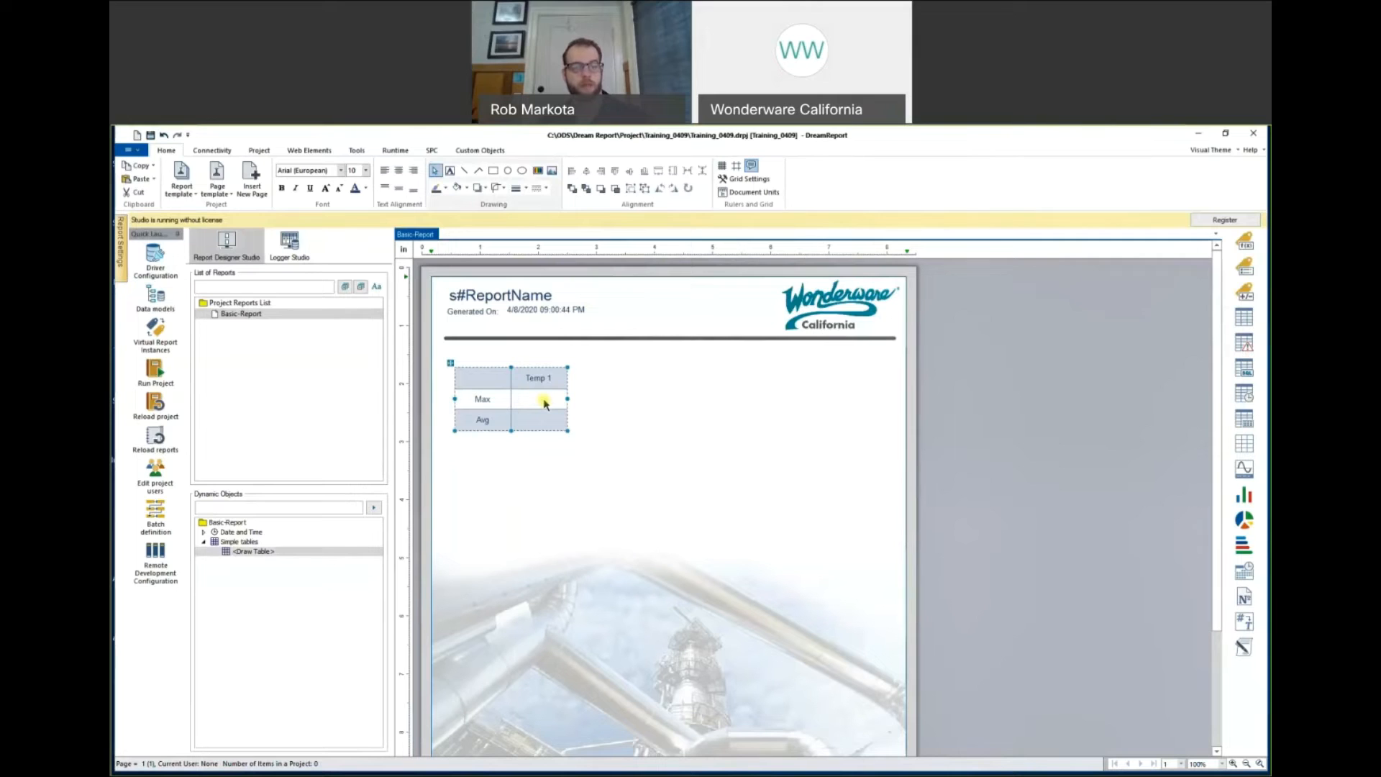
right_click(544, 404)
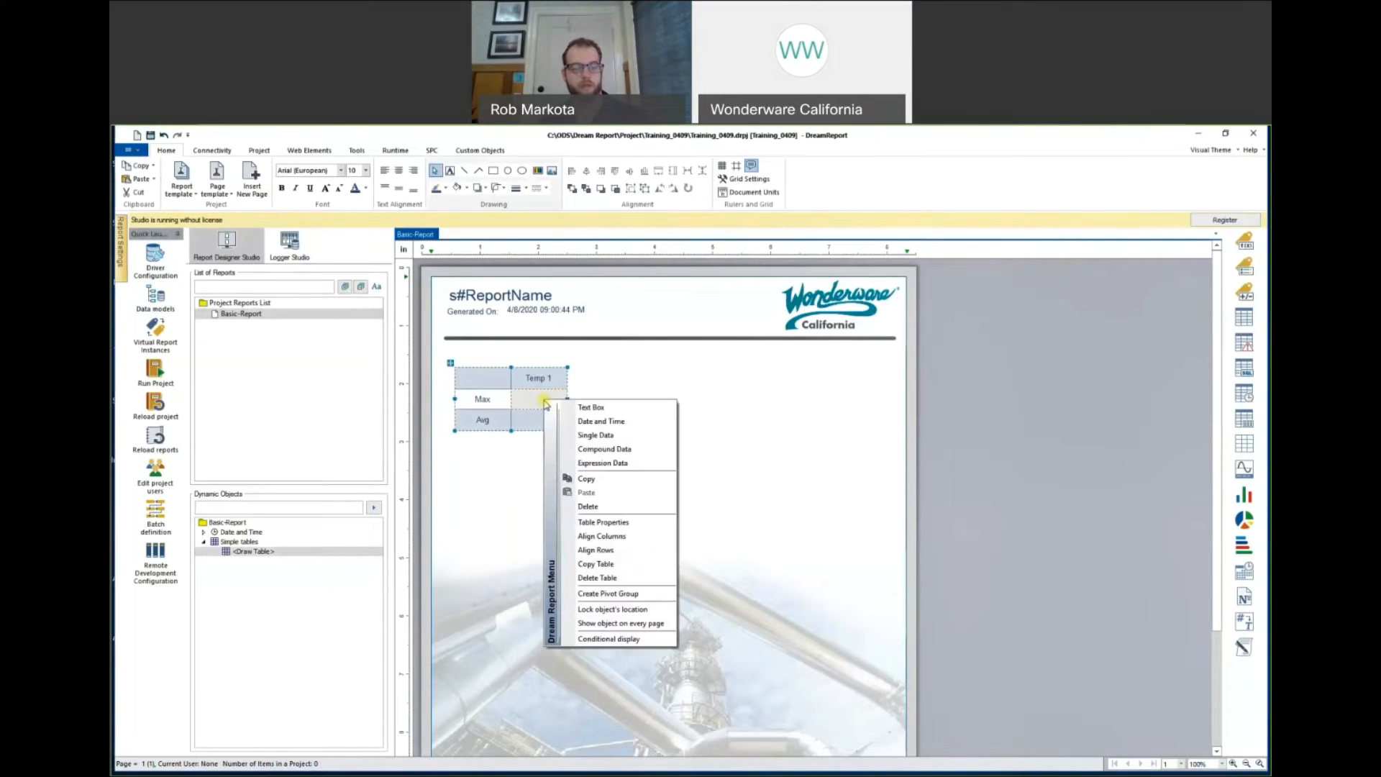
left_click(575, 436)
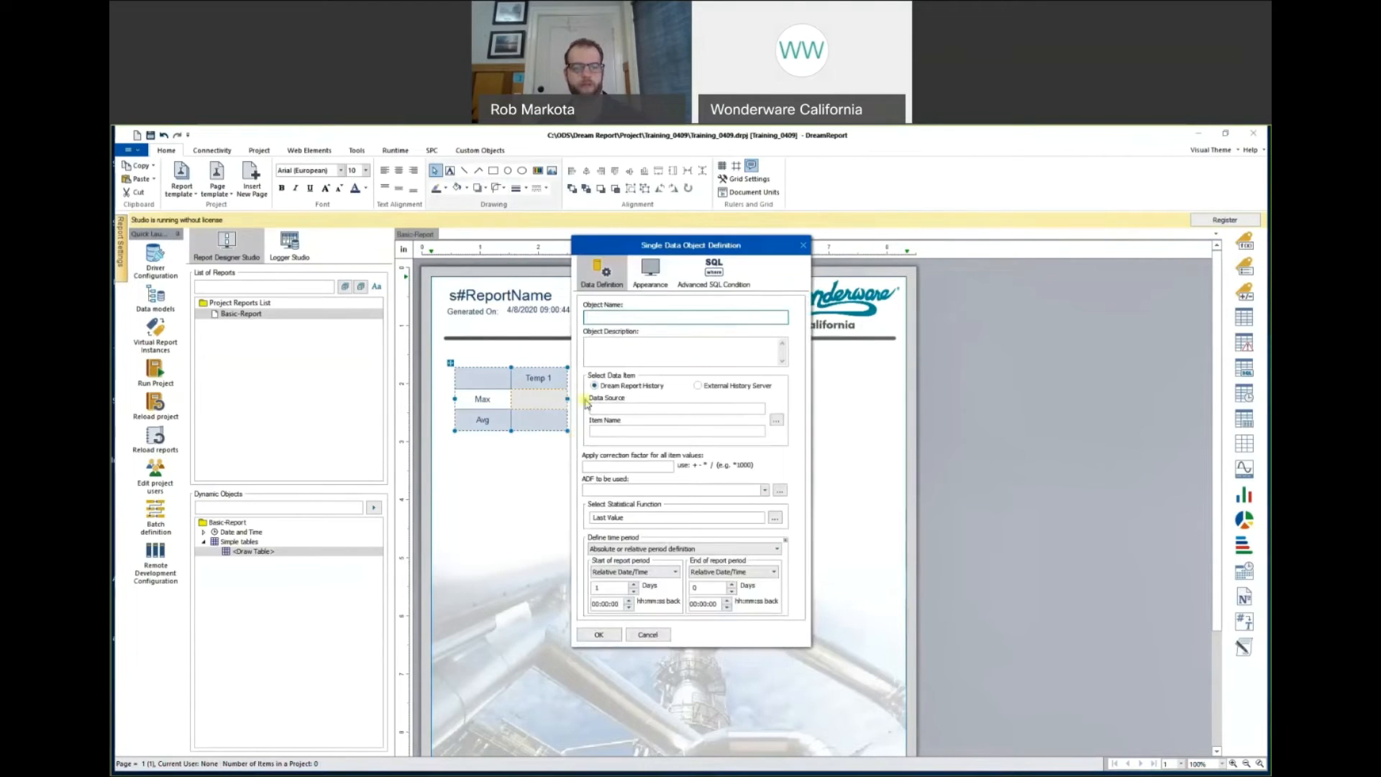
type("SDO_T1_mM")
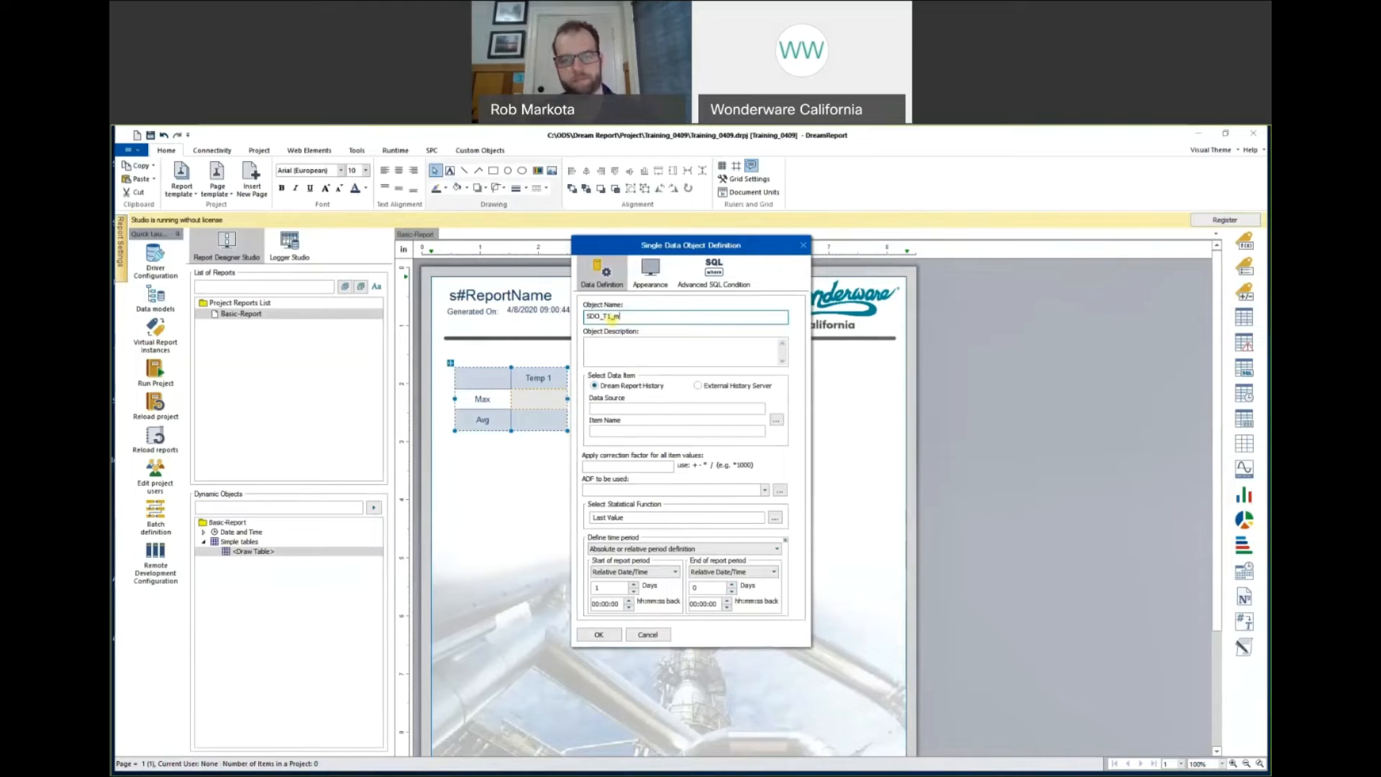
key("BackSpace")
key("BackSpace")
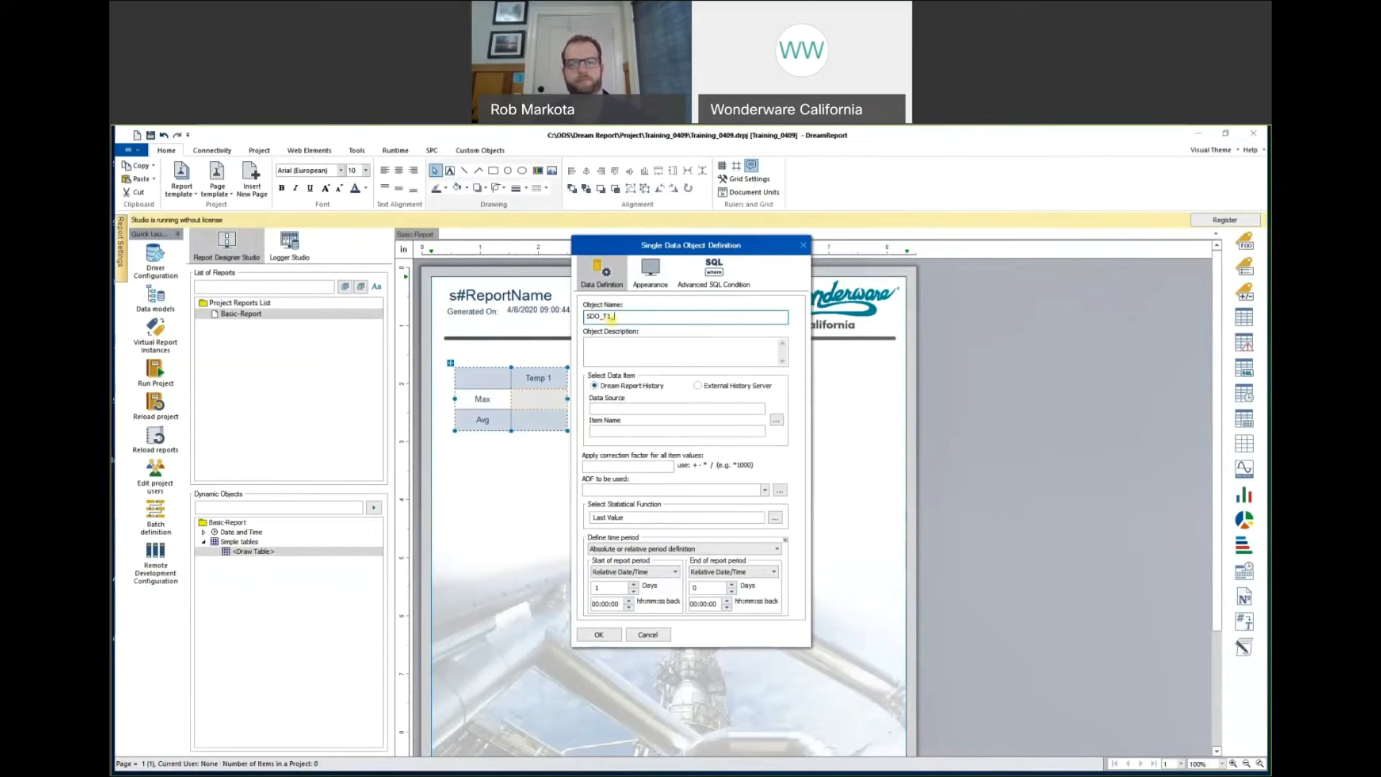
type("Max")
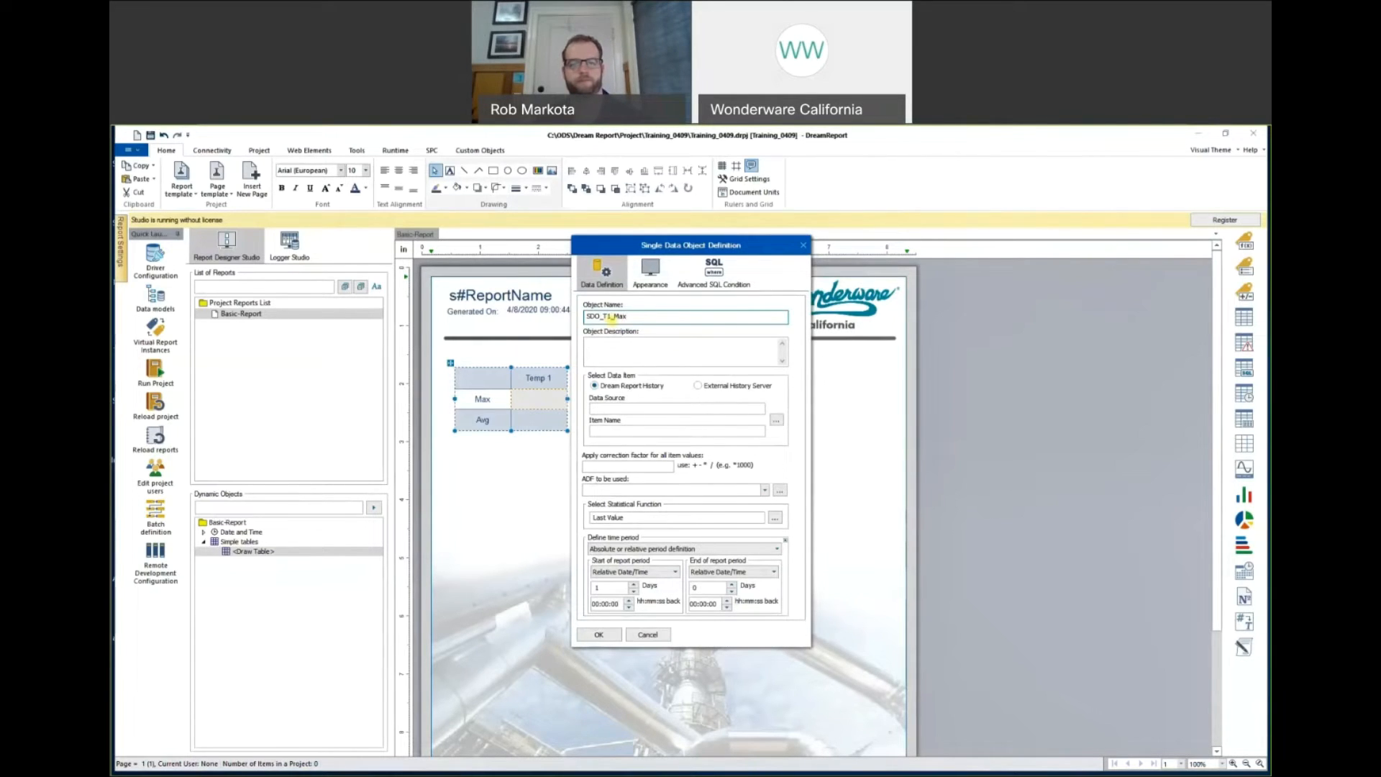
Set the object's data item to Temp1 from the Process_Simulated source of the External History Server.
left_click(698, 387)
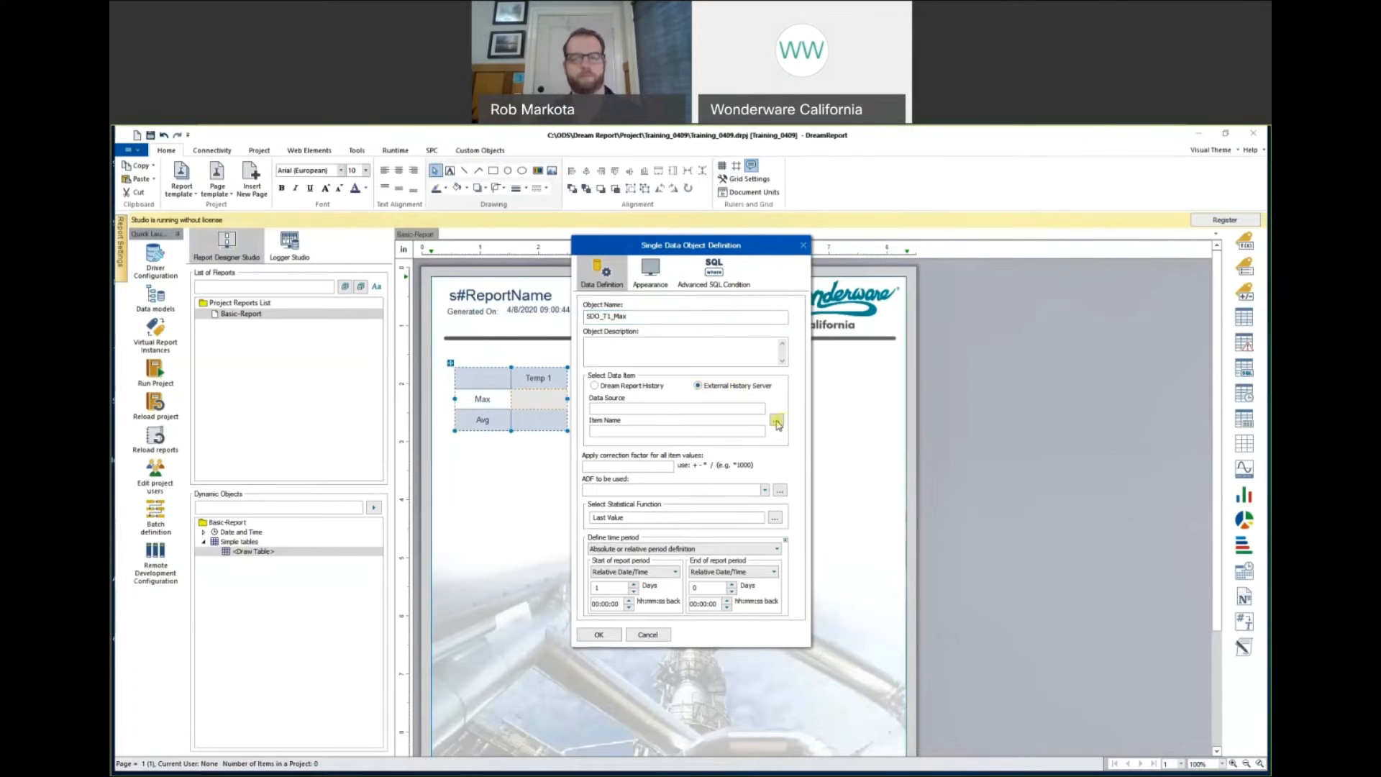
left_click(777, 422)
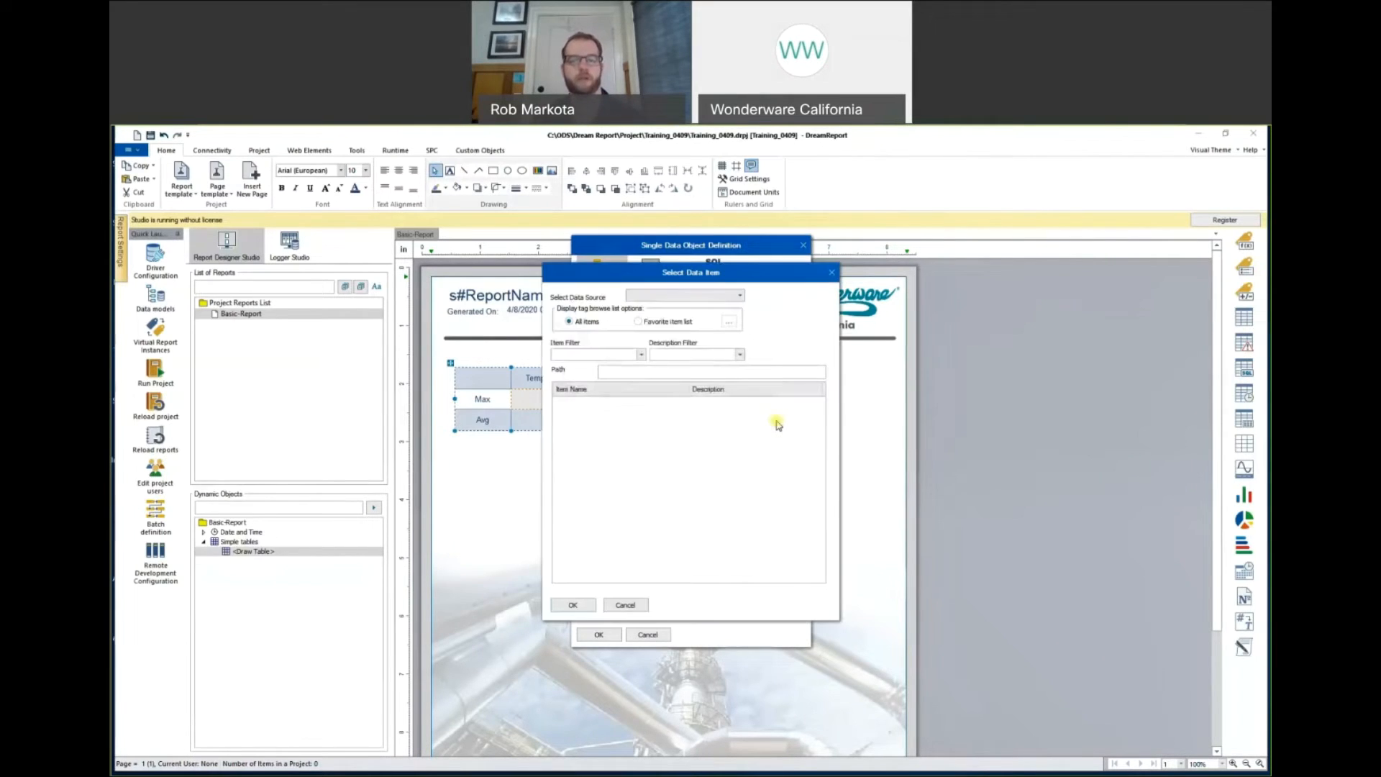
left_click(722, 296)
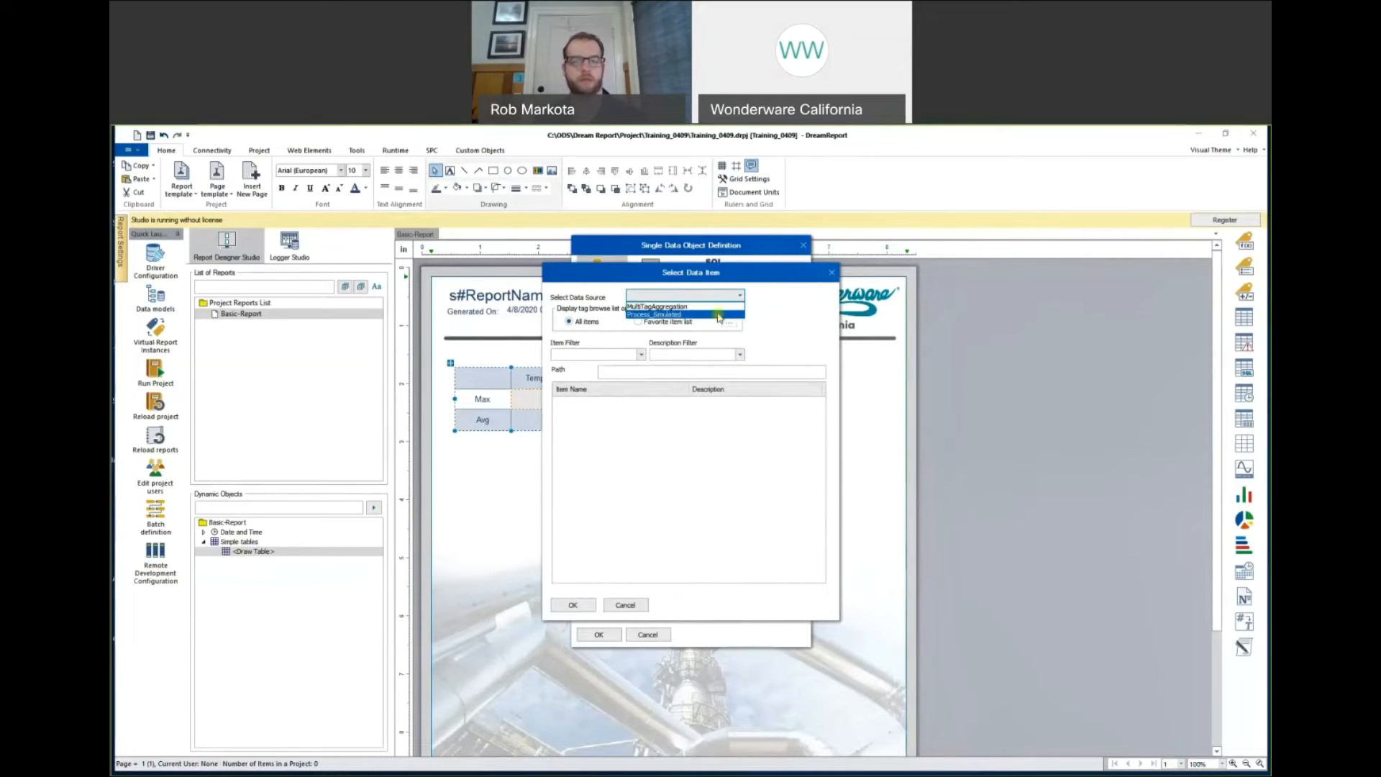
left_click(719, 317)
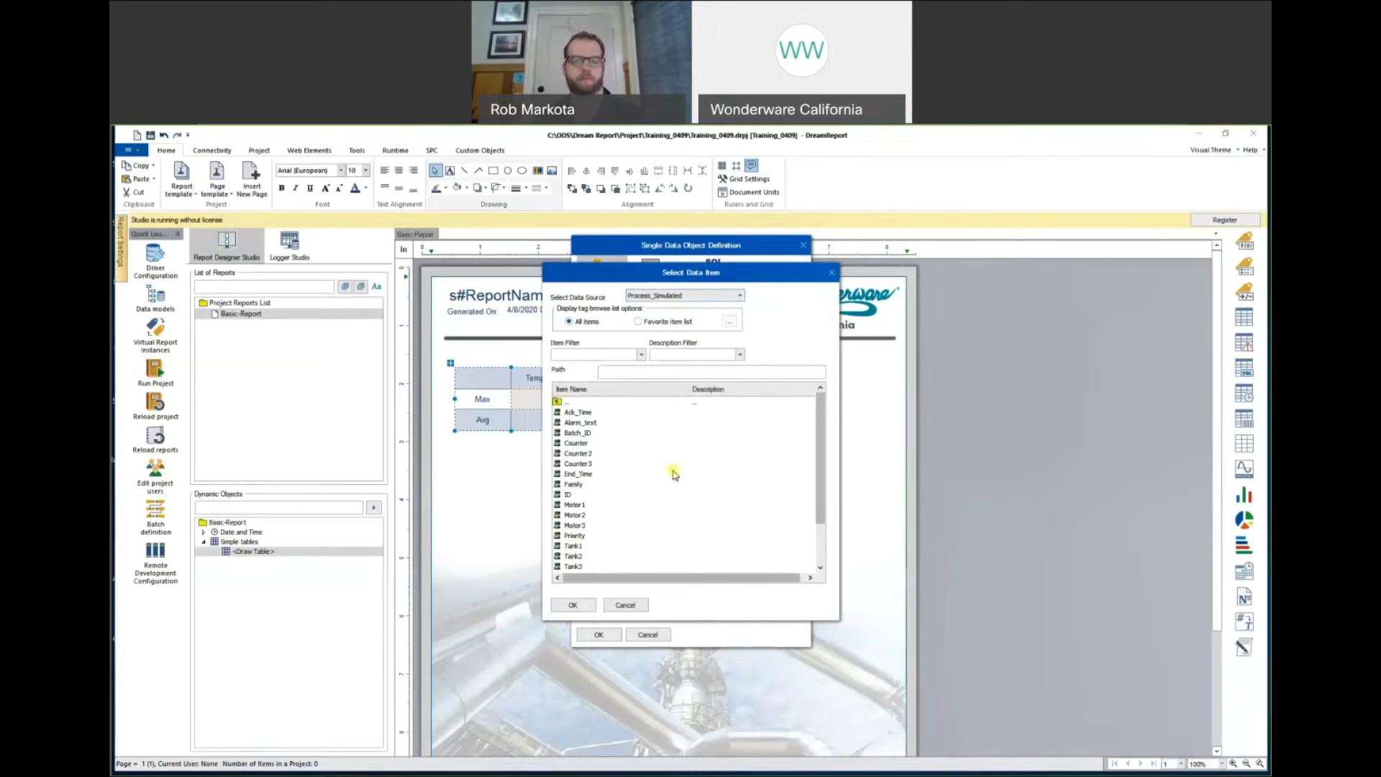
scroll(673, 476, "down", 2)
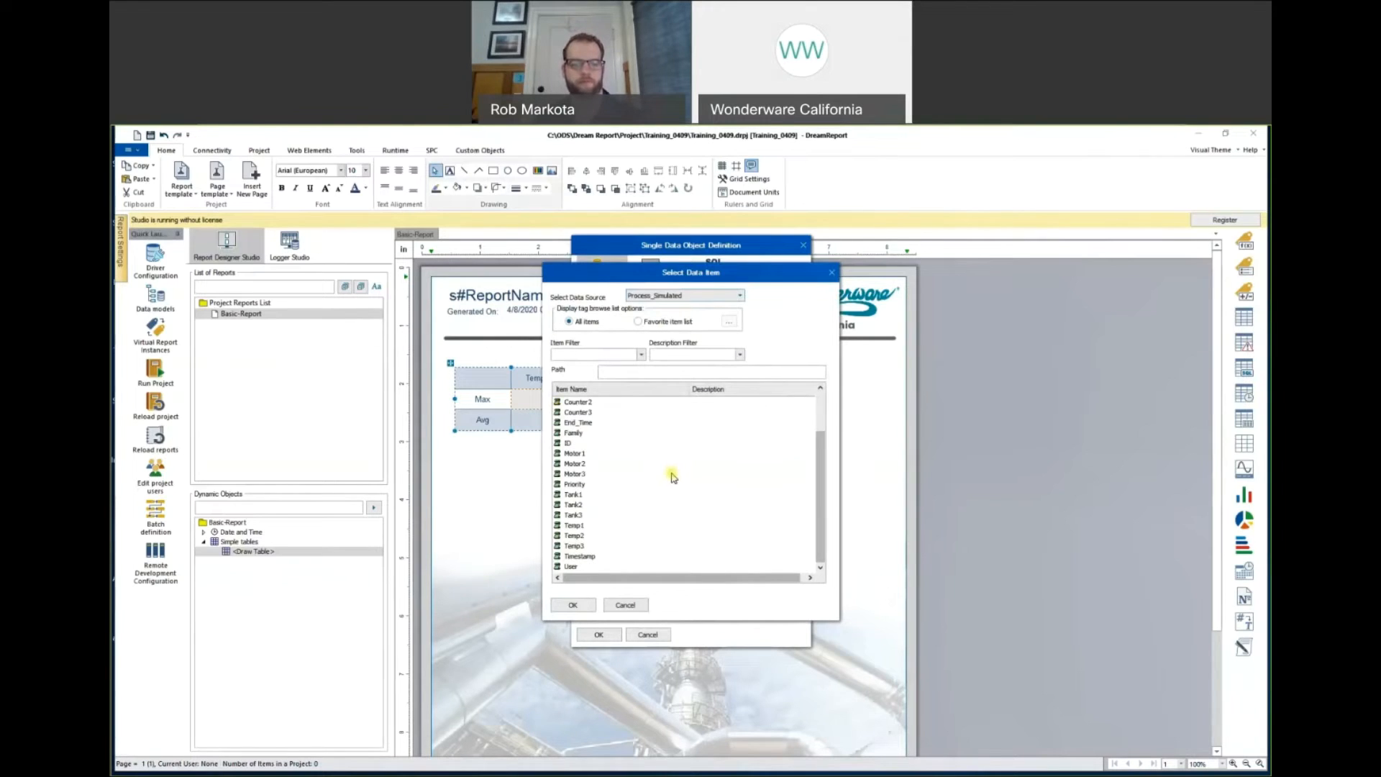
left_click(621, 528)
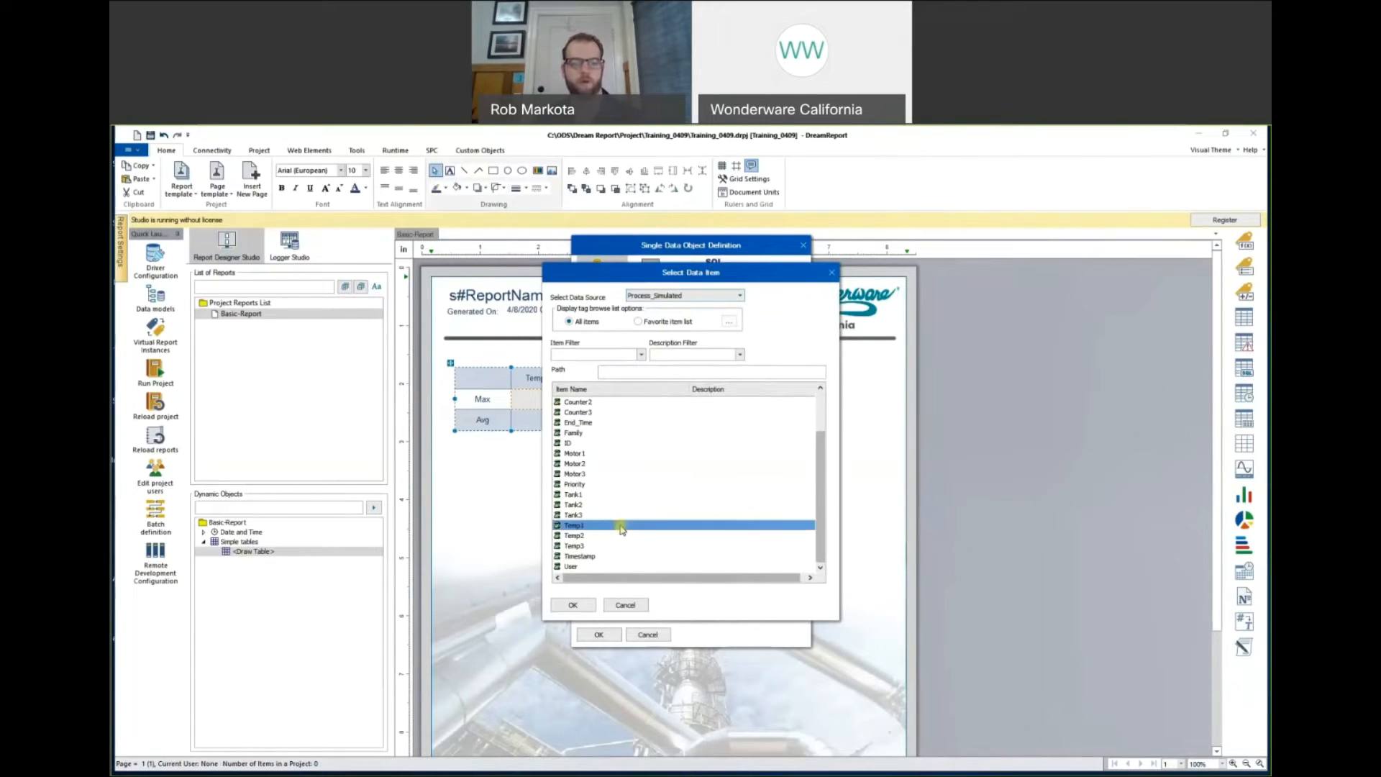
left_click(573, 605)
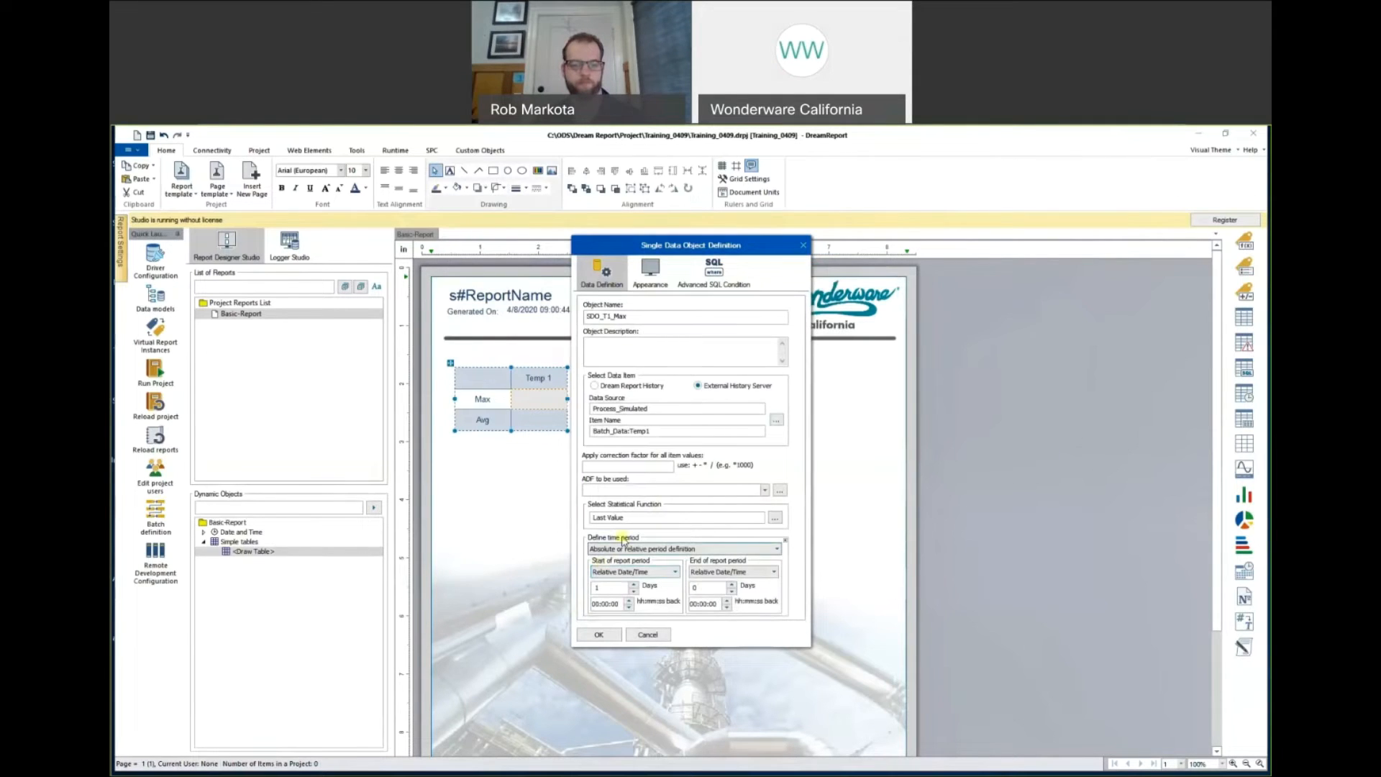
Expand all categories of statistical functions and examine the functions offered for the data object.
left_click(774, 518)
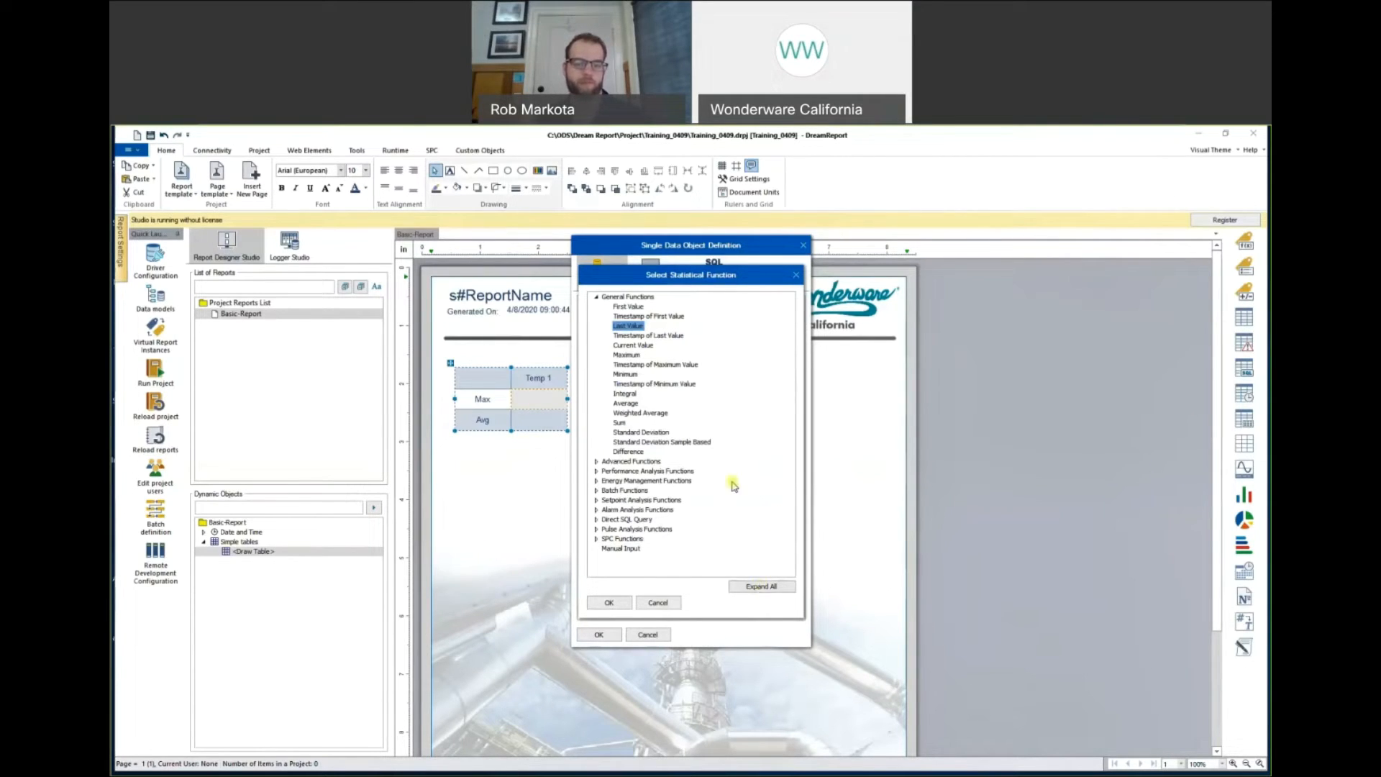
left_click(751, 588)
scroll(716, 400, "down", 8)
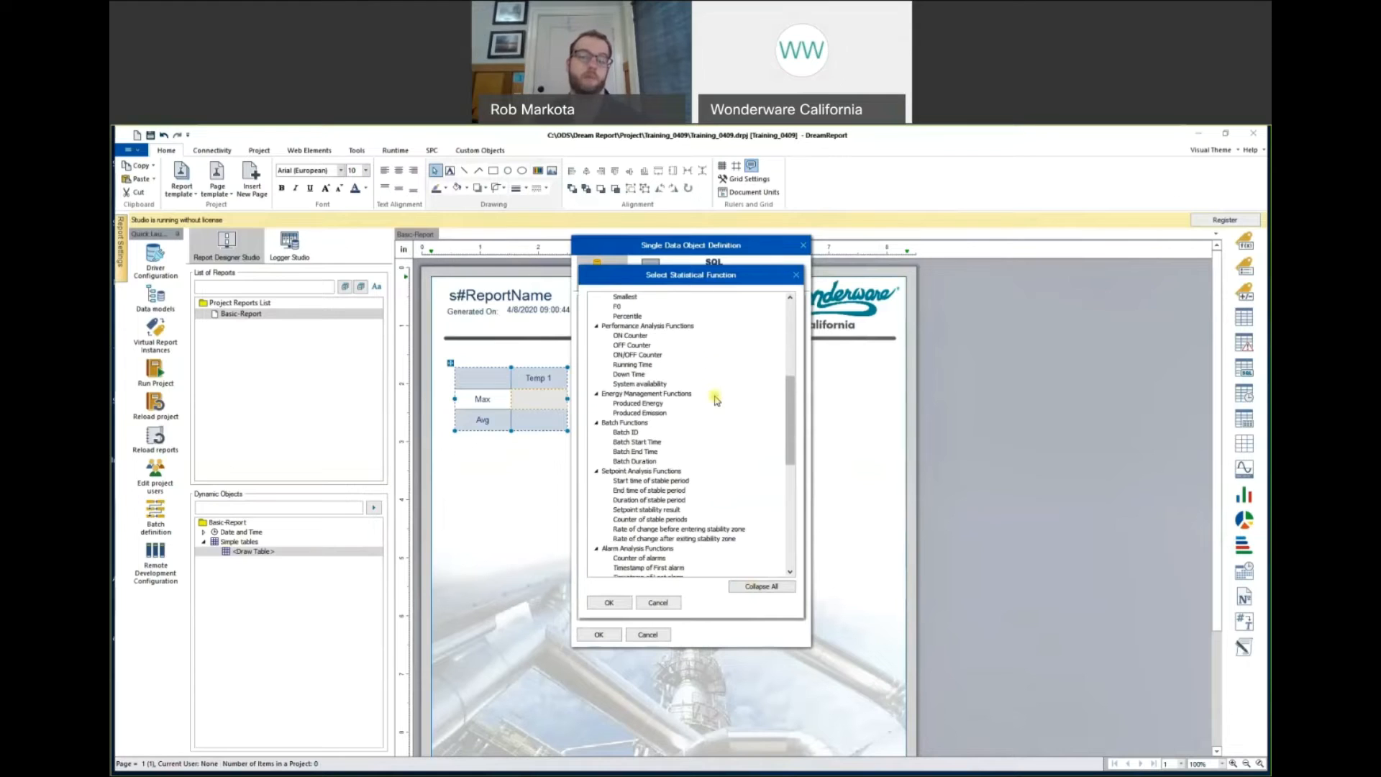
scroll(716, 400, "down", 3)
scroll(716, 400, "down", 2)
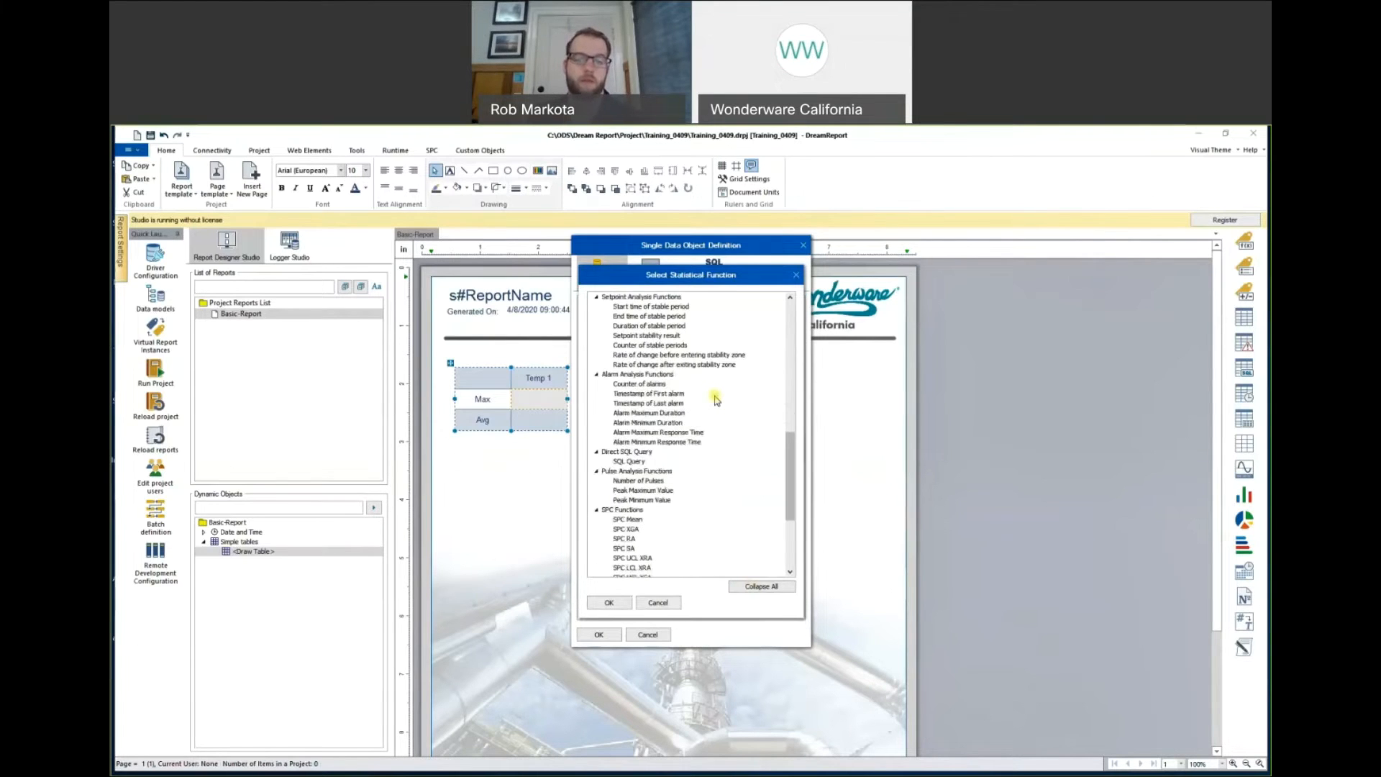
scroll(716, 400, "down", 1)
scroll(716, 400, "down", 4)
scroll(717, 400, "up", 2)
scroll(717, 400, "up", 9)
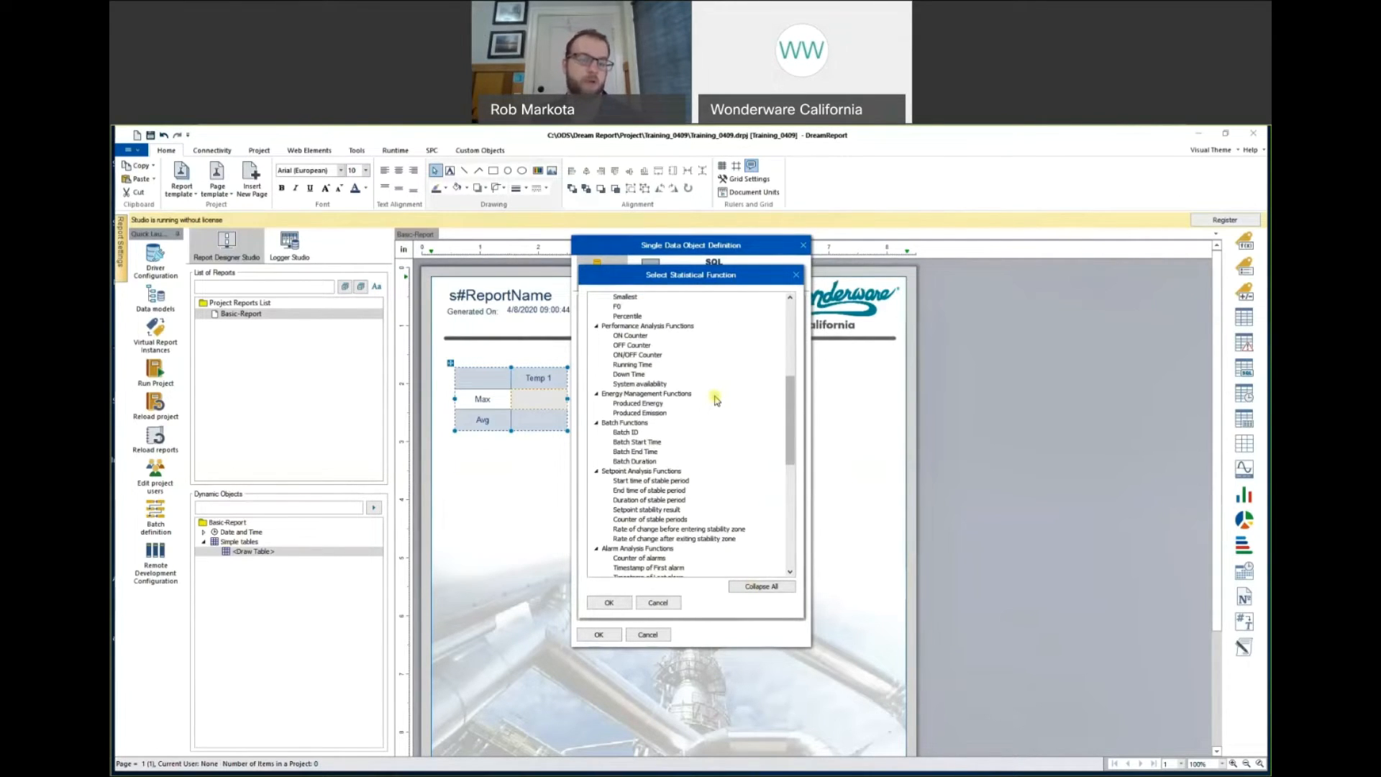
scroll(716, 400, "up", 2)
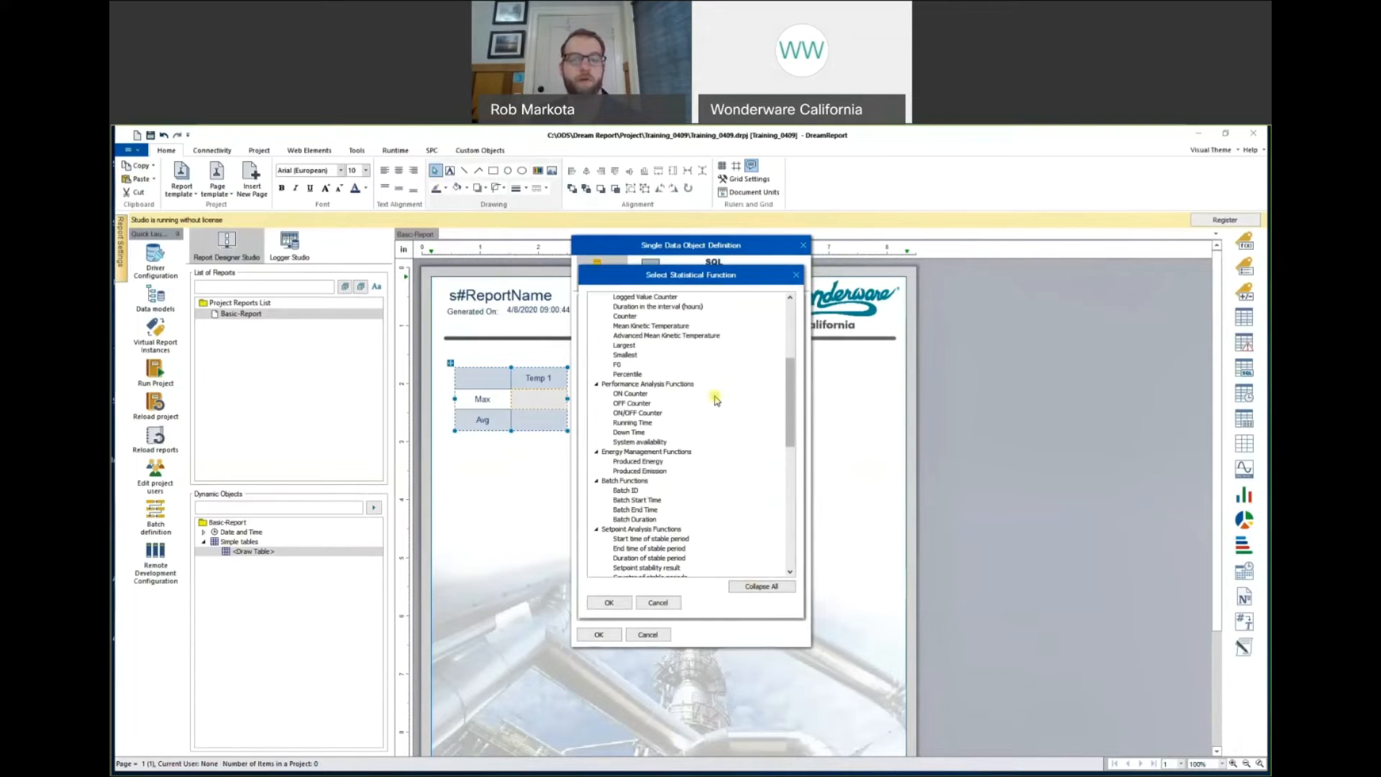
scroll(716, 400, "up", 5)
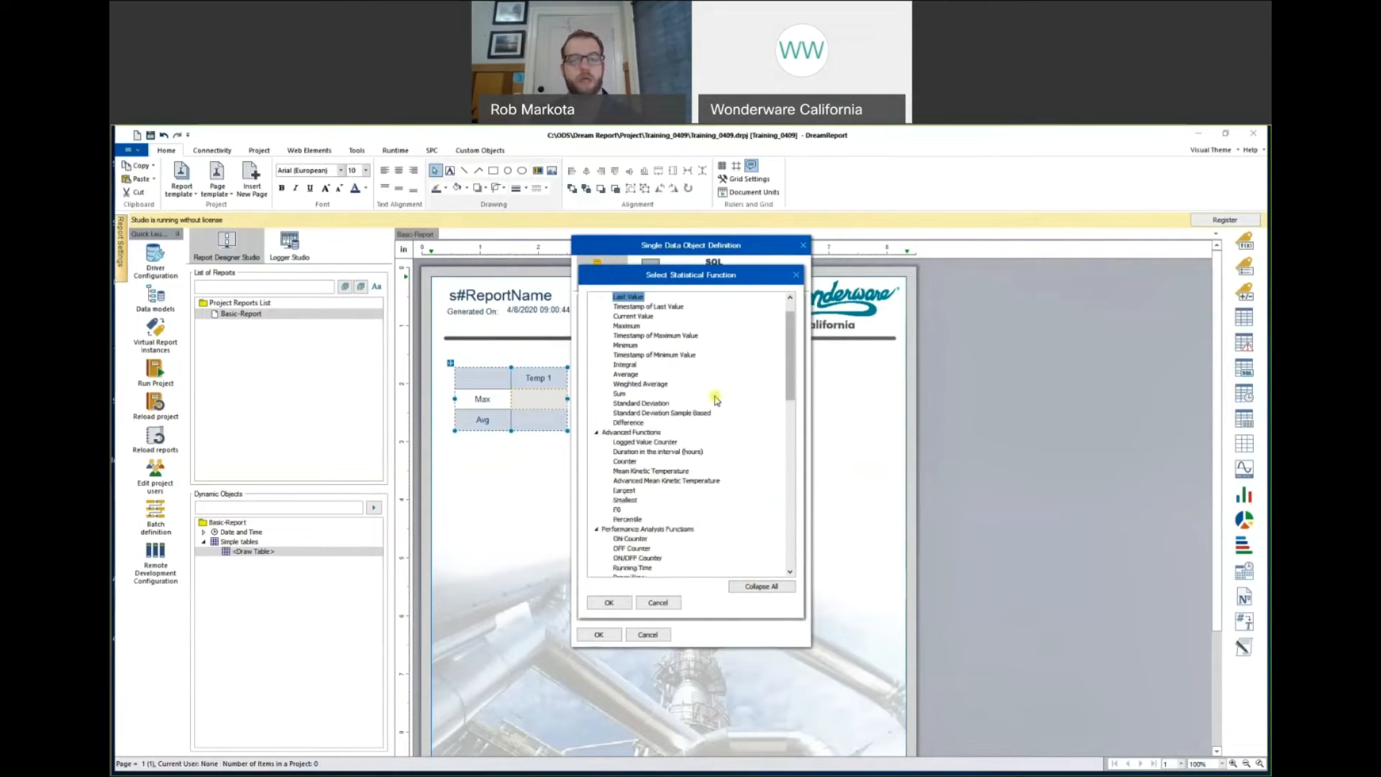
scroll(716, 400, "up", 1)
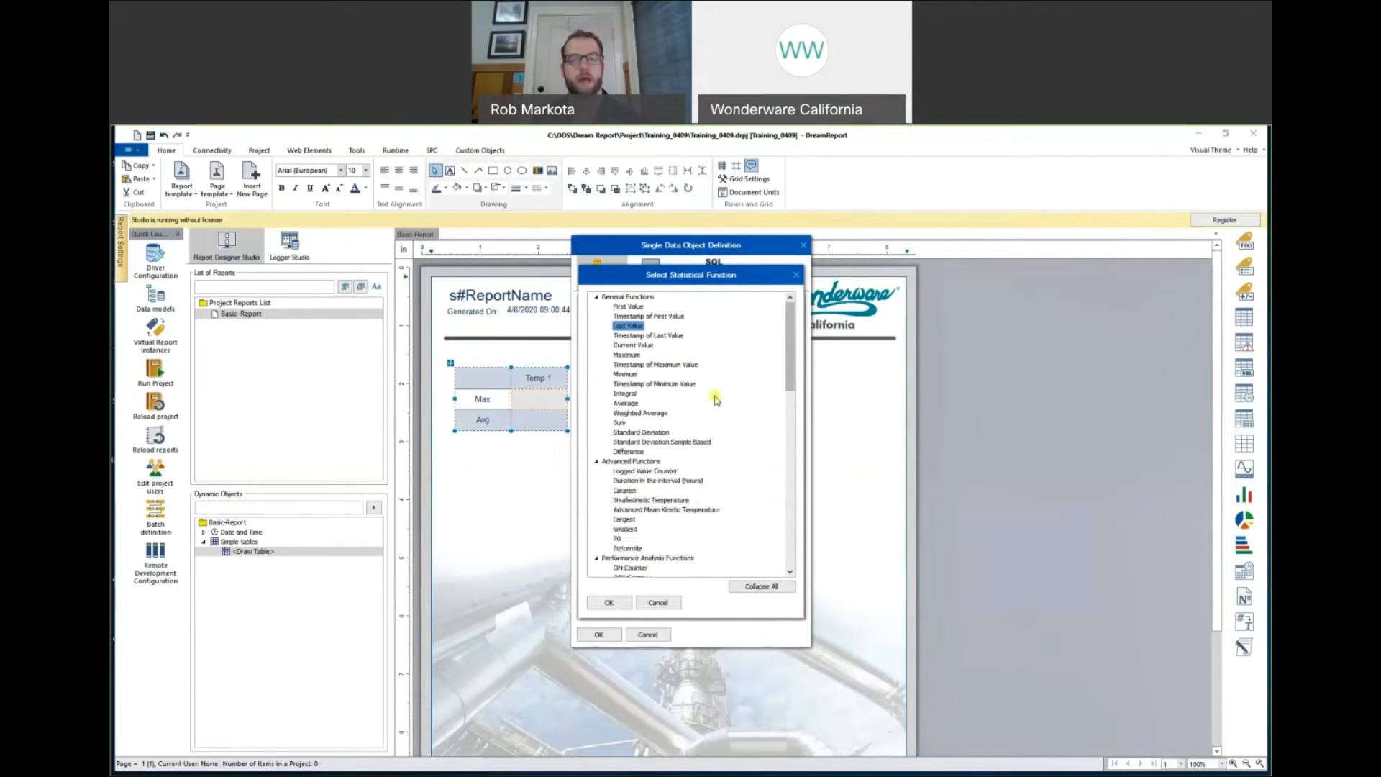
Set SDO_T1_Max's statistical function to Maximum and its time period to a Fixed Period of the last 1 week.
left_click(633, 356)
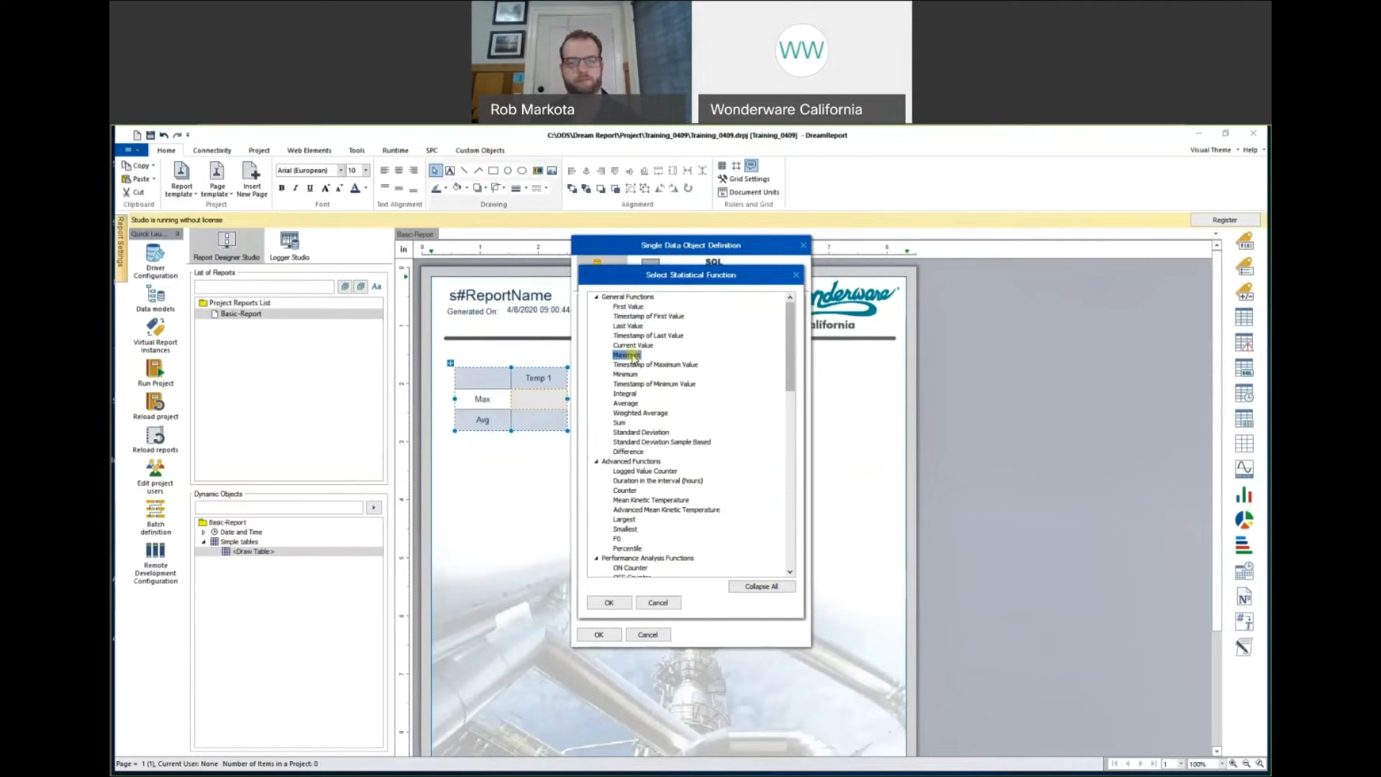
left_click(610, 603)
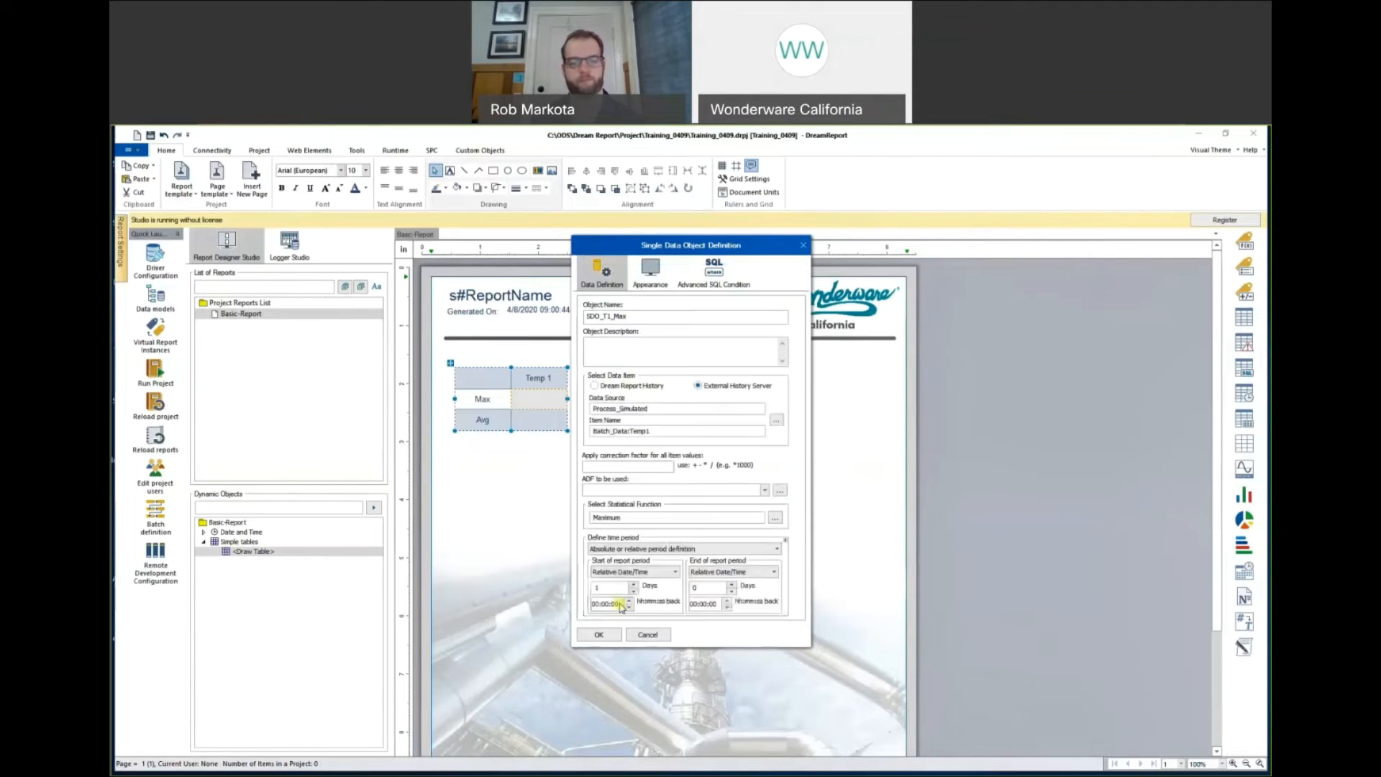
left_click(700, 550)
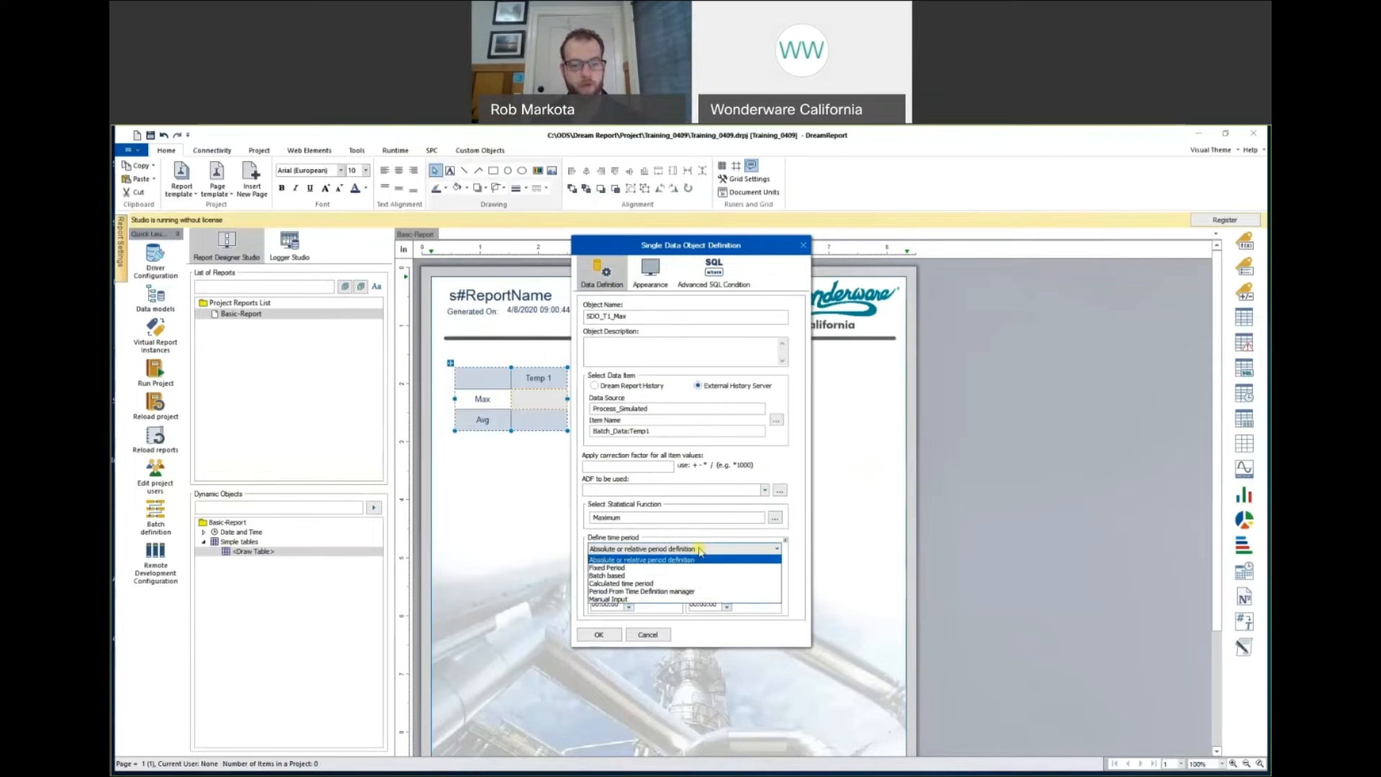
left_click(695, 569)
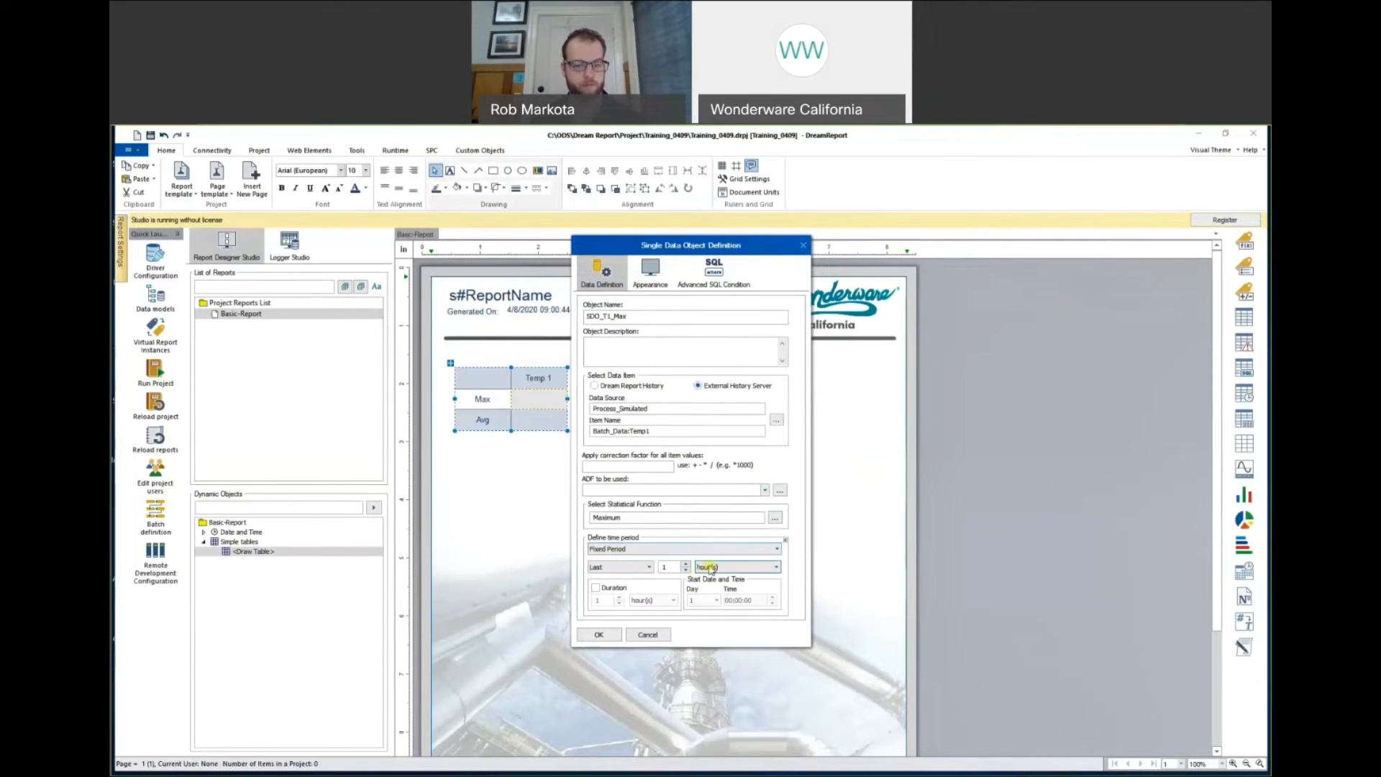
left_click(710, 568)
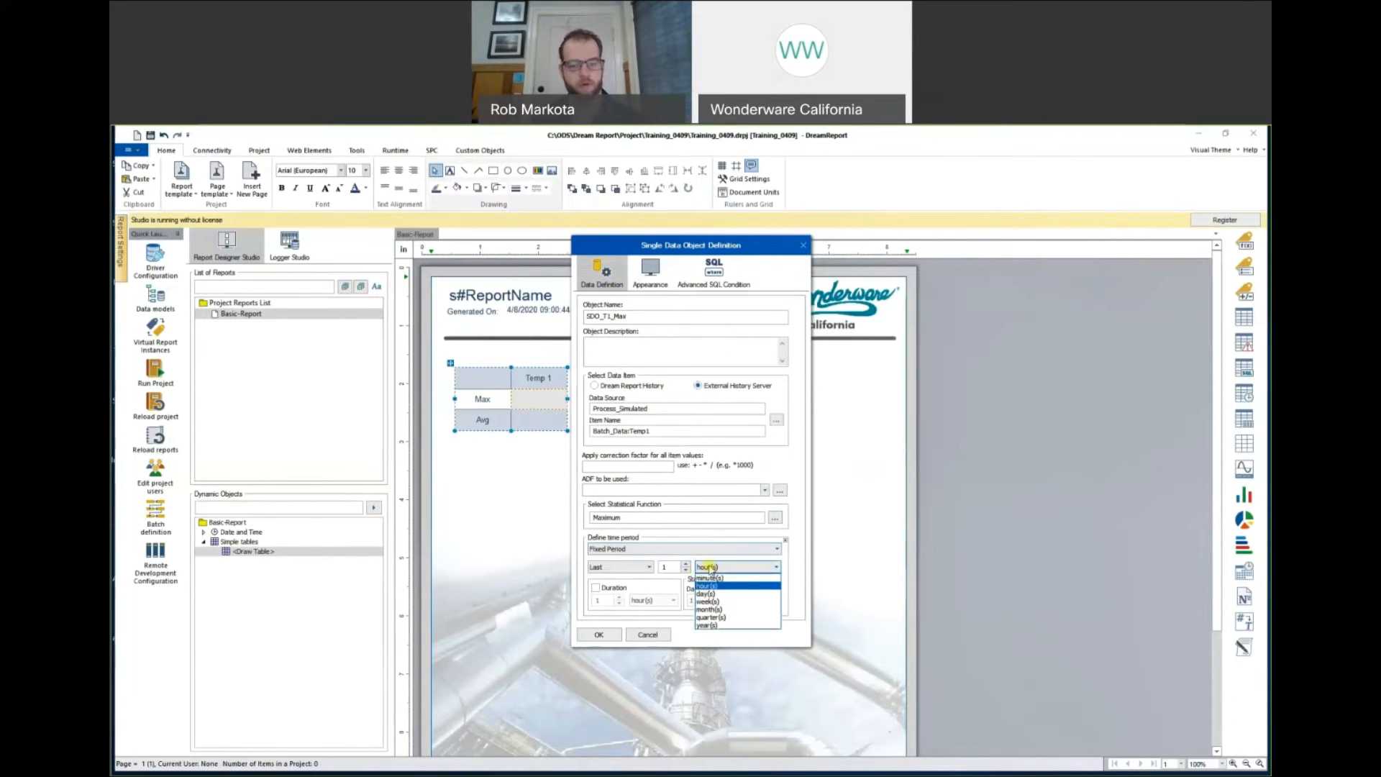
left_click(714, 601)
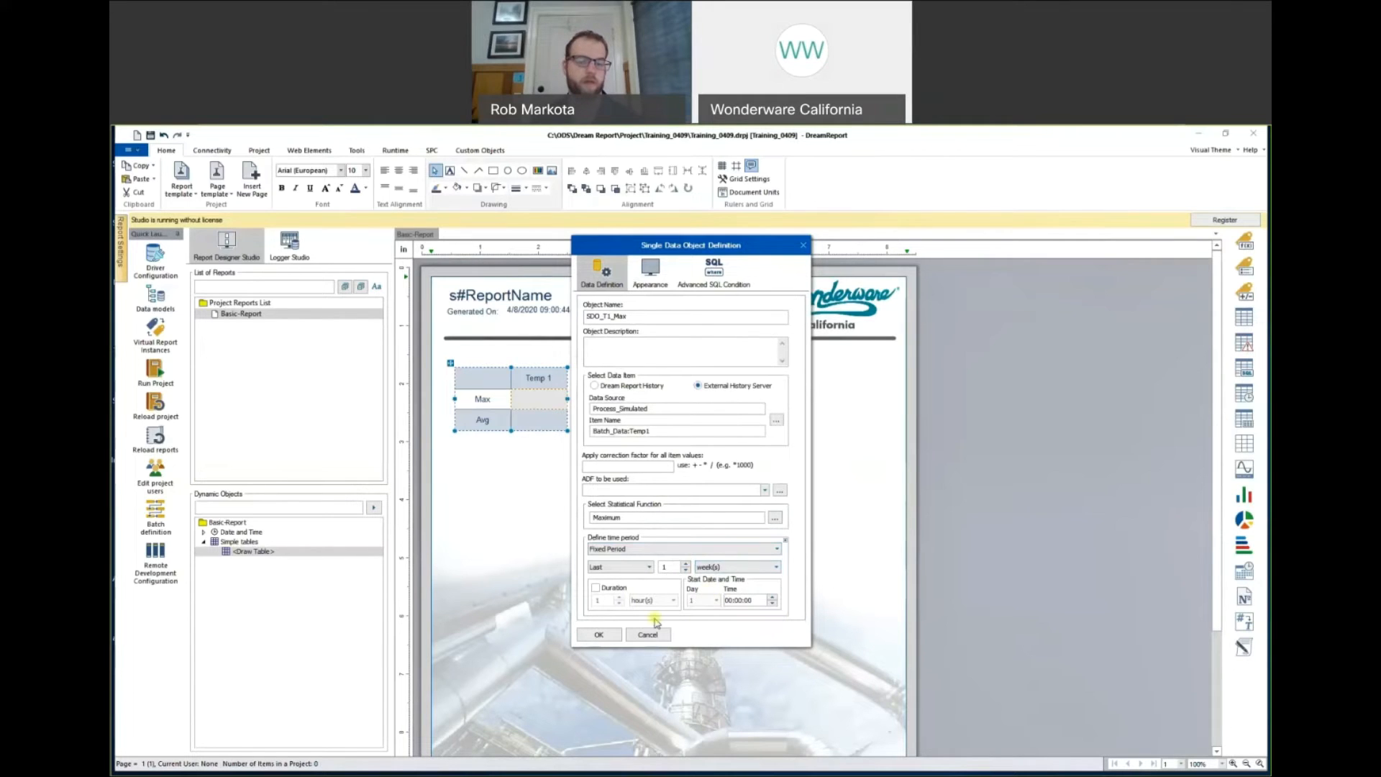
left_click(600, 635)
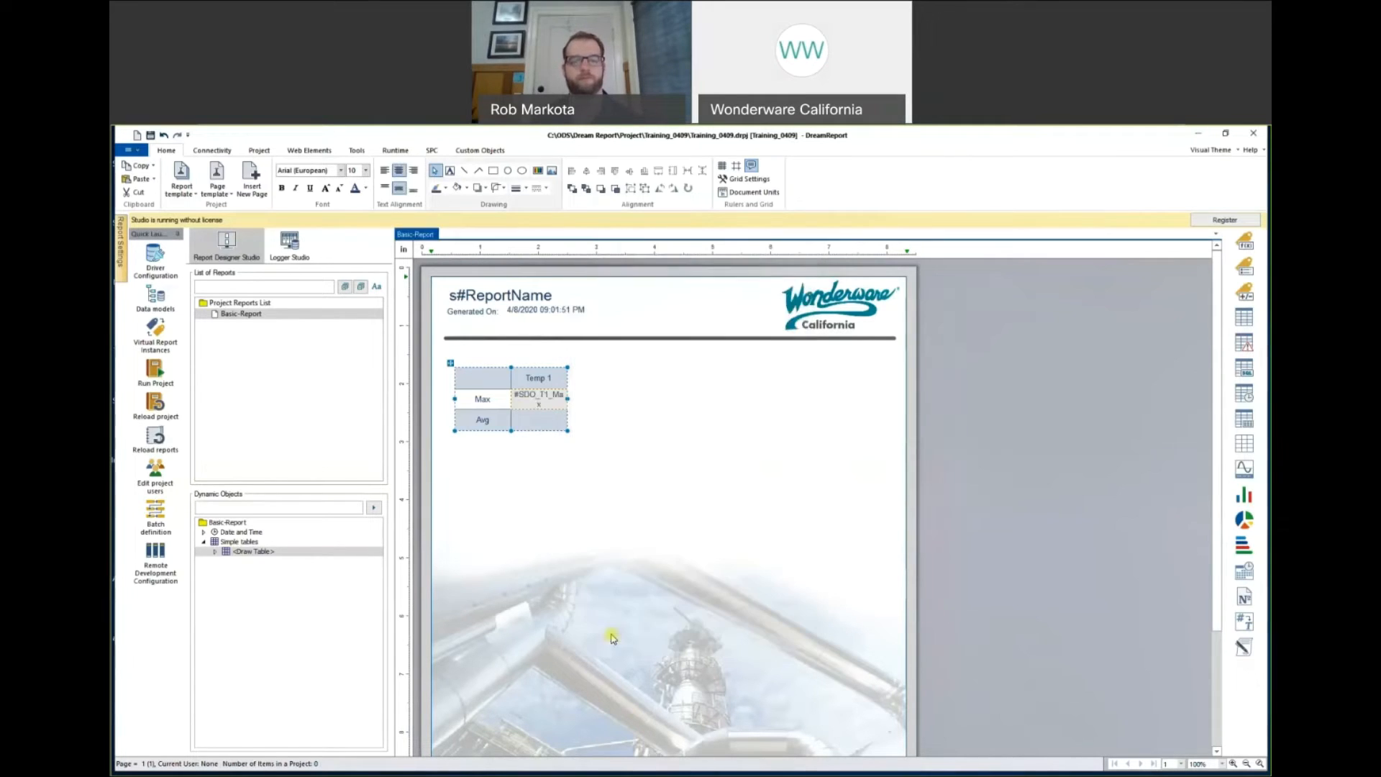
Start a Single Data object in the Avg cell under Temp 1 and name it SDO_T1_Avg.
right_click(536, 426)
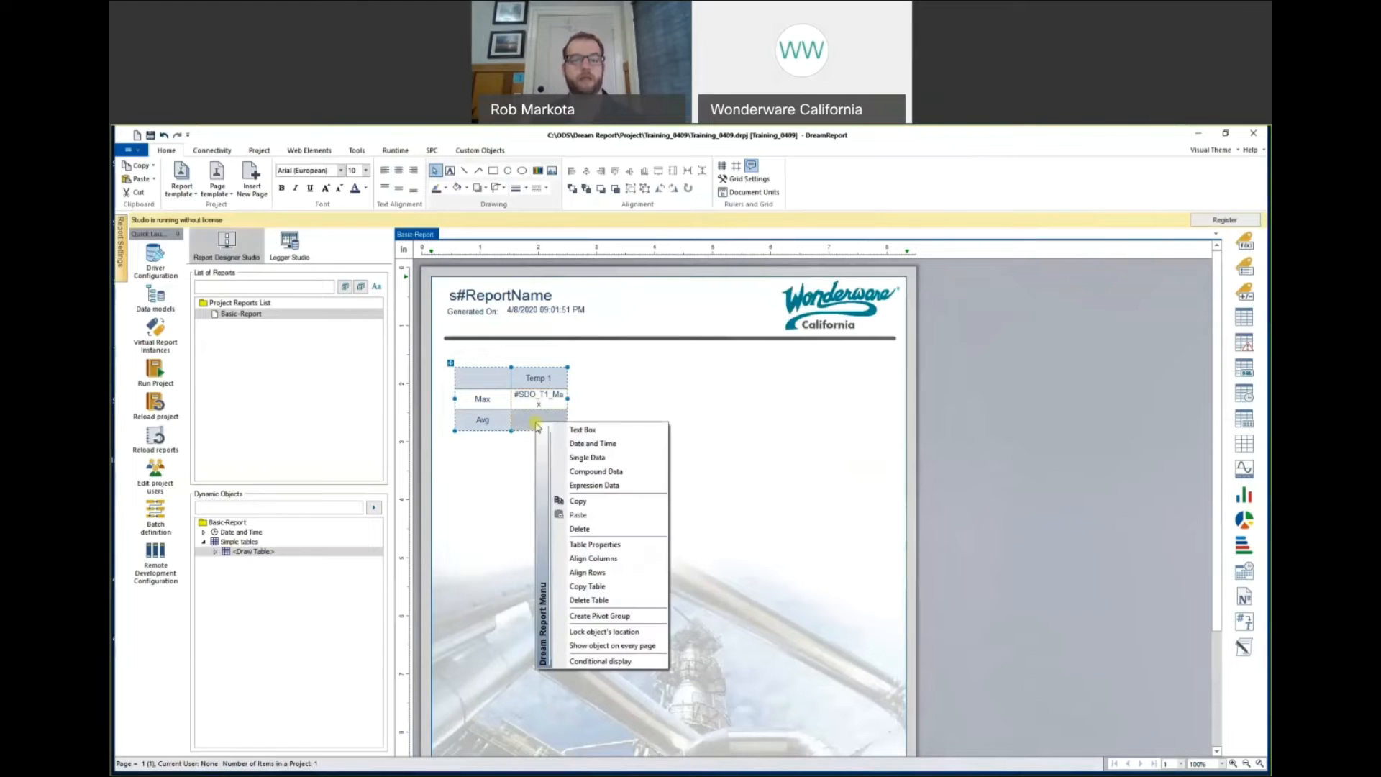
left_click(565, 459)
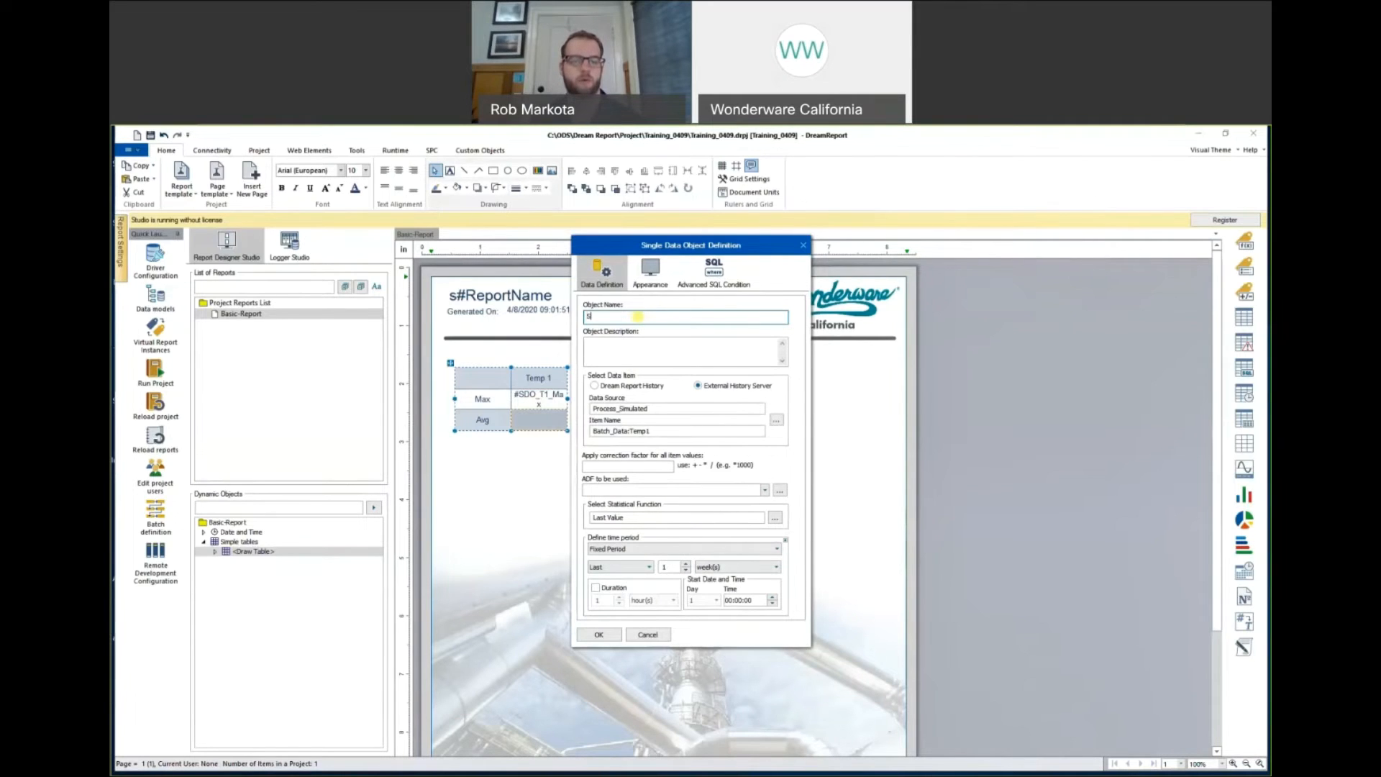
type("DO_T1")
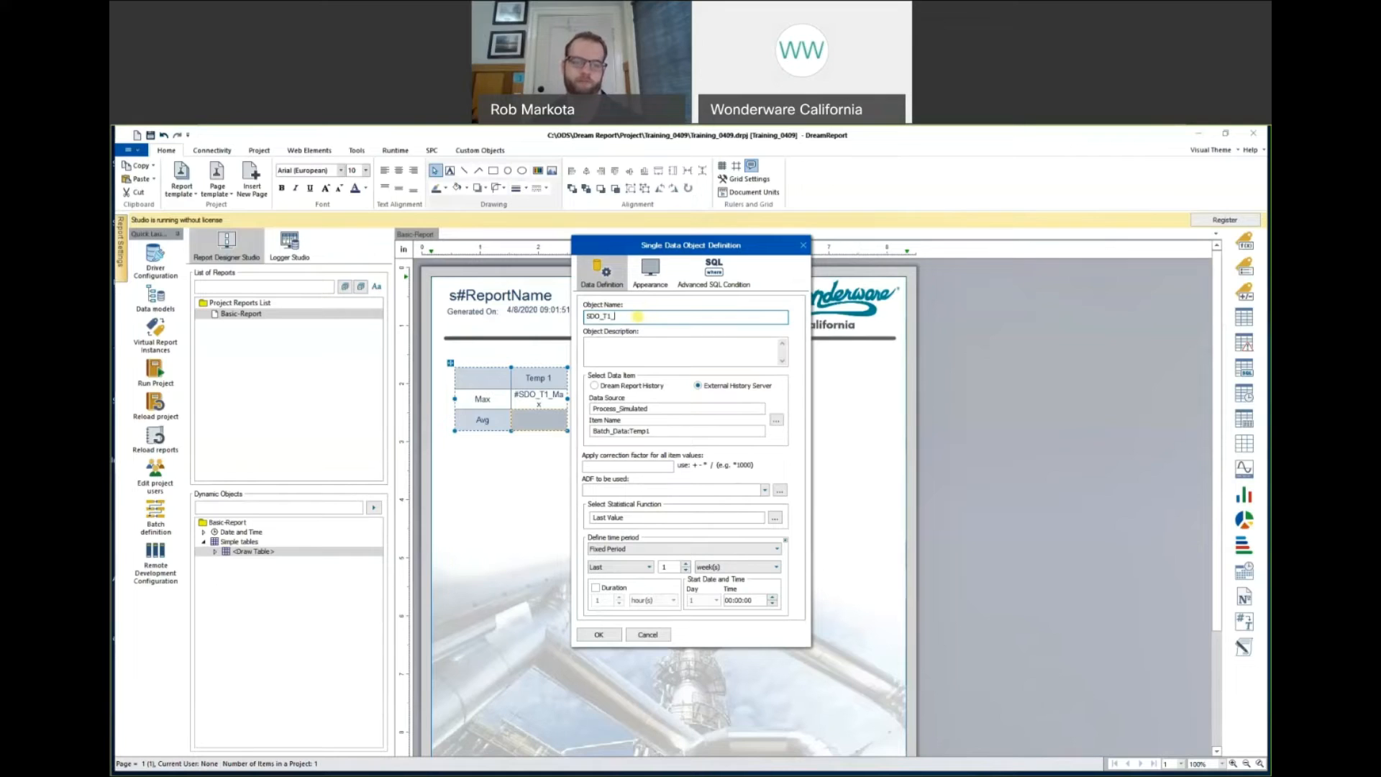
type("_Avg")
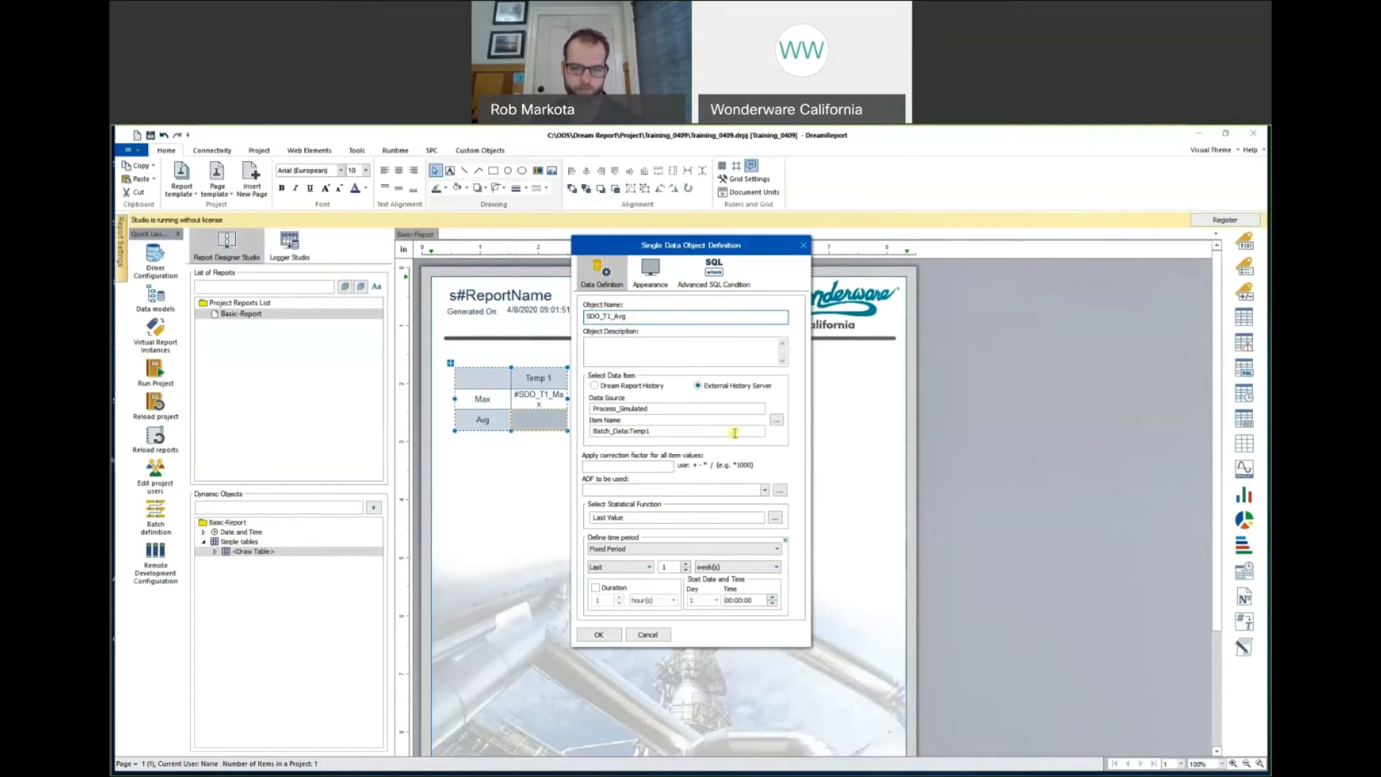
Set SDO_T1_Avg's statistical function to Average and finish placing the object in the Avg cell.
left_click(777, 520)
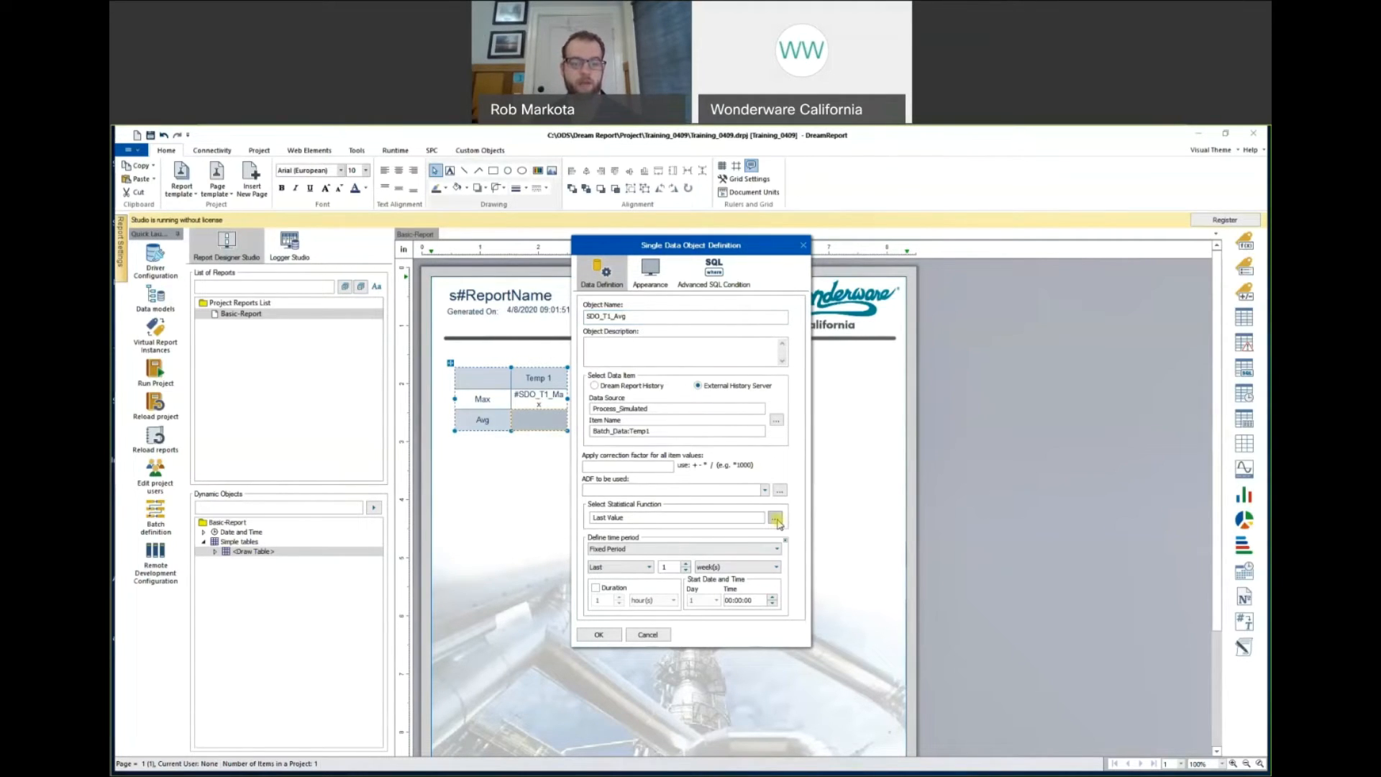
left_click(776, 519)
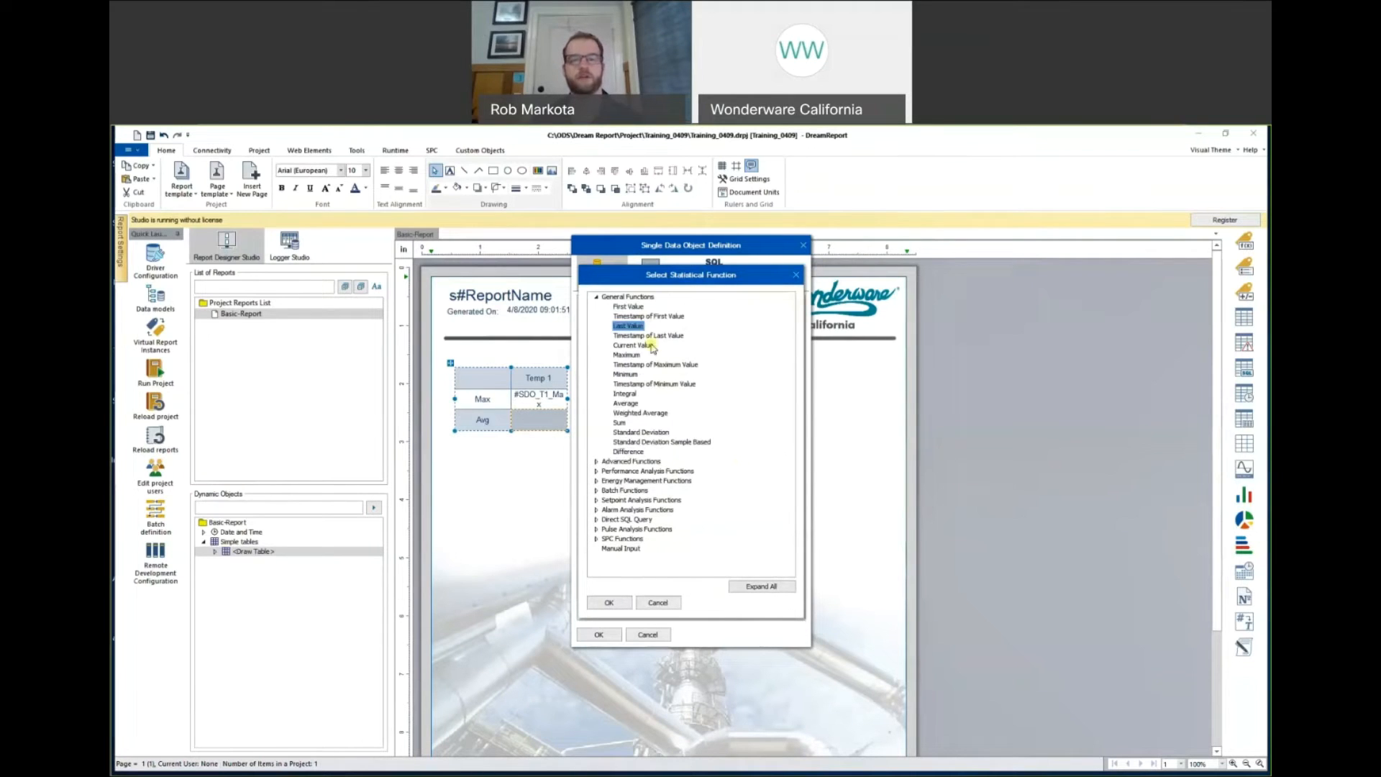
left_click(626, 404)
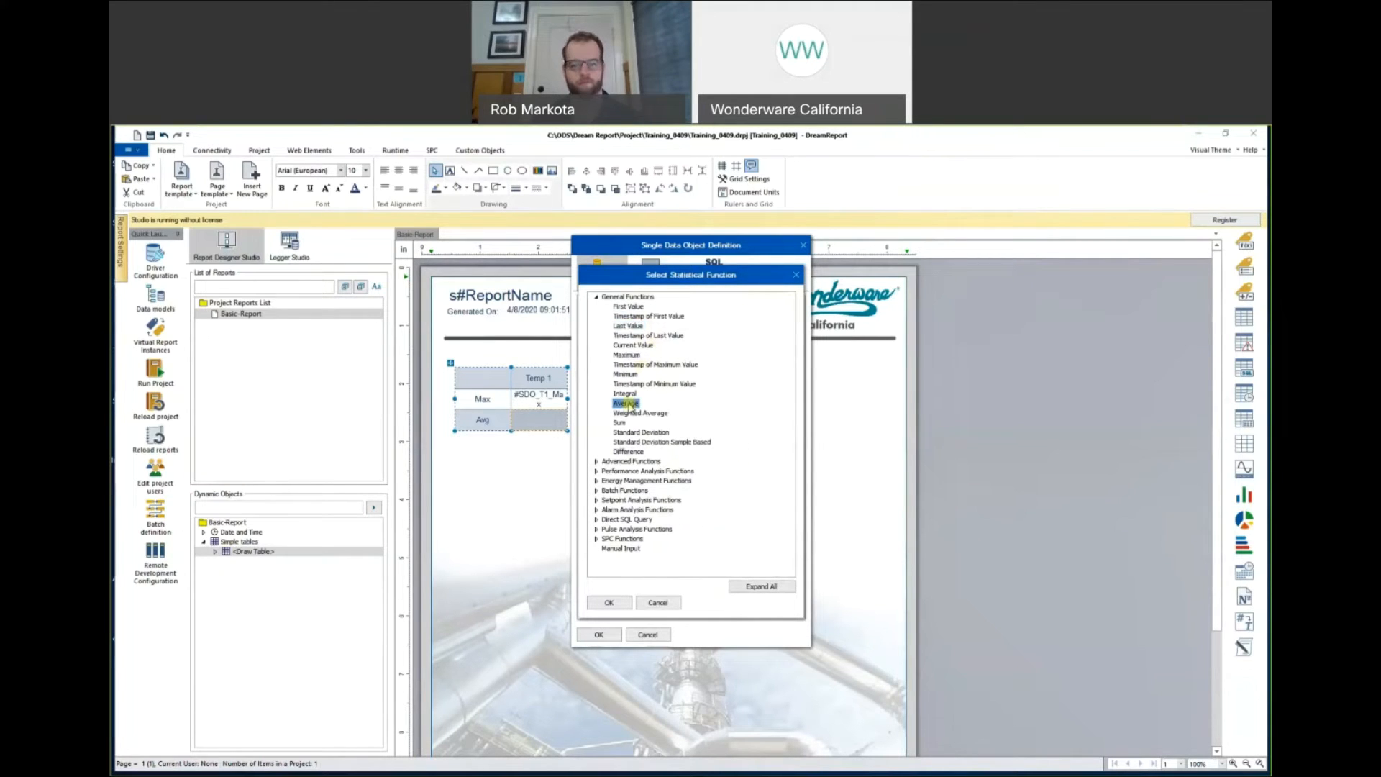
left_click(611, 603)
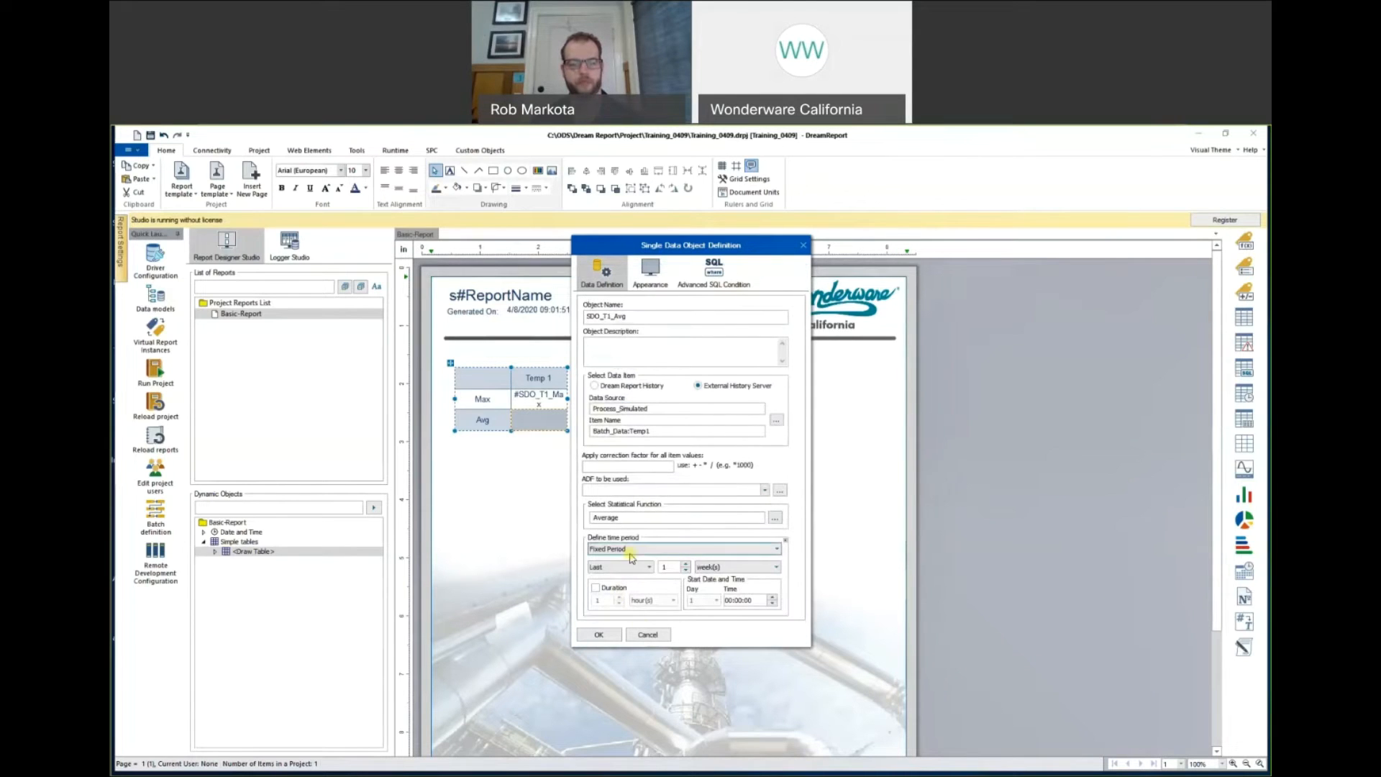
left_click(602, 636)
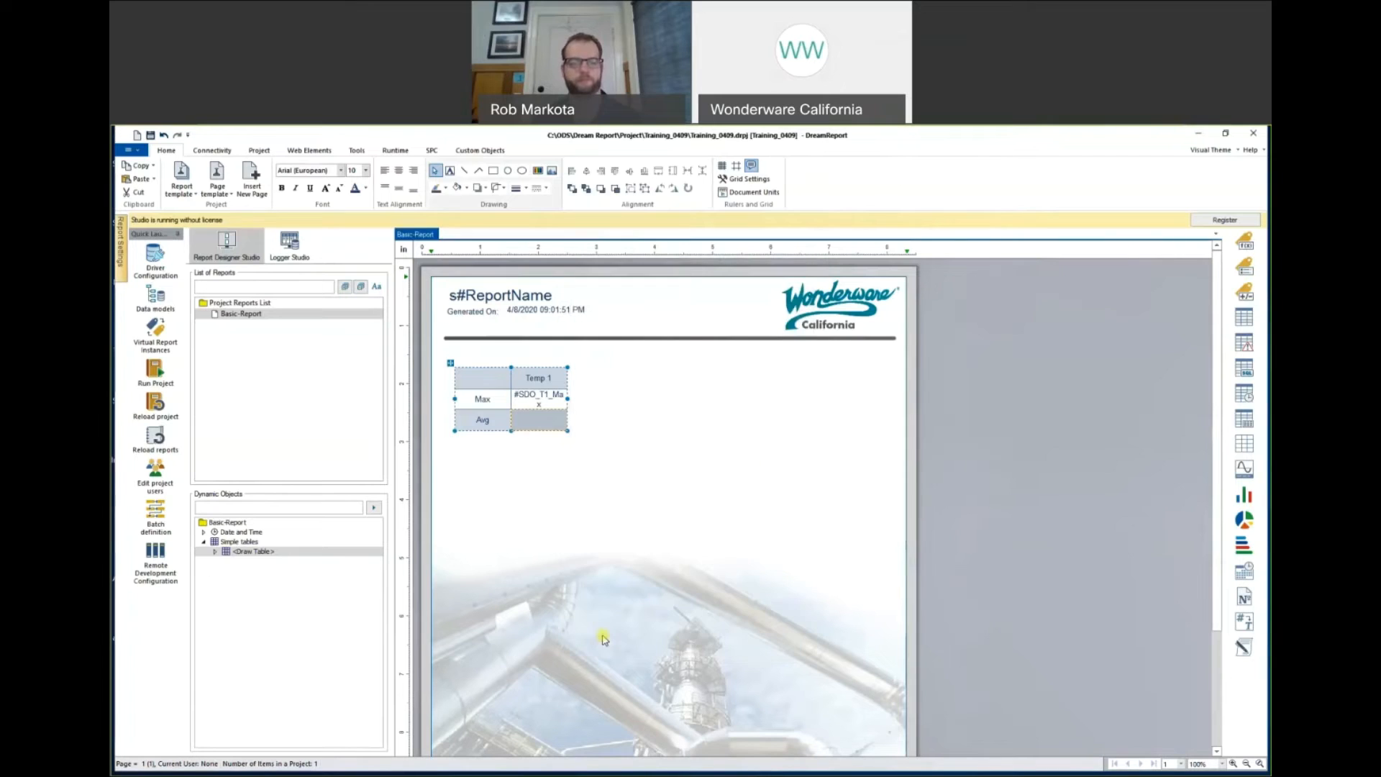
left_click(617, 485)
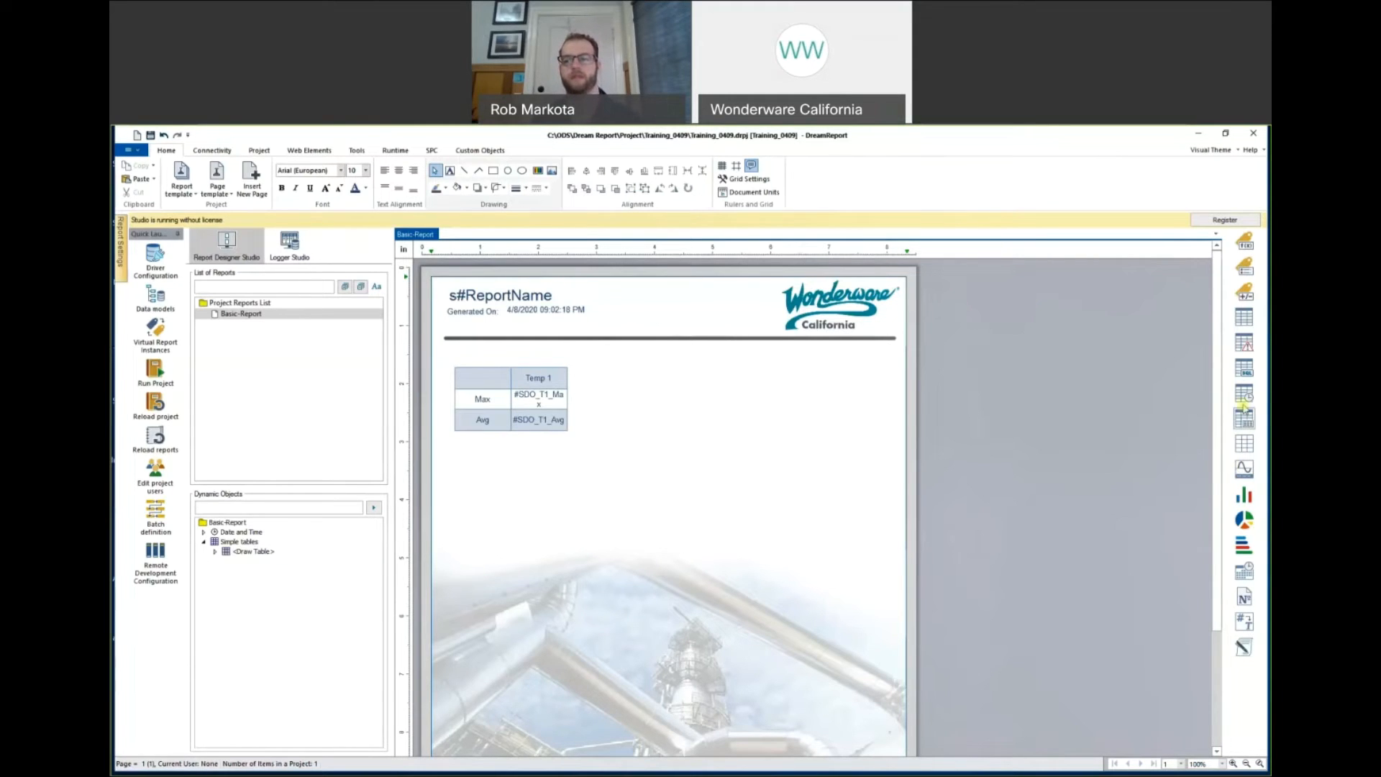
Draw an Item Table below the Temp 1 table with Motor1 and Temp1 from the Process_Simulated source as its data items.
left_click(1245, 322)
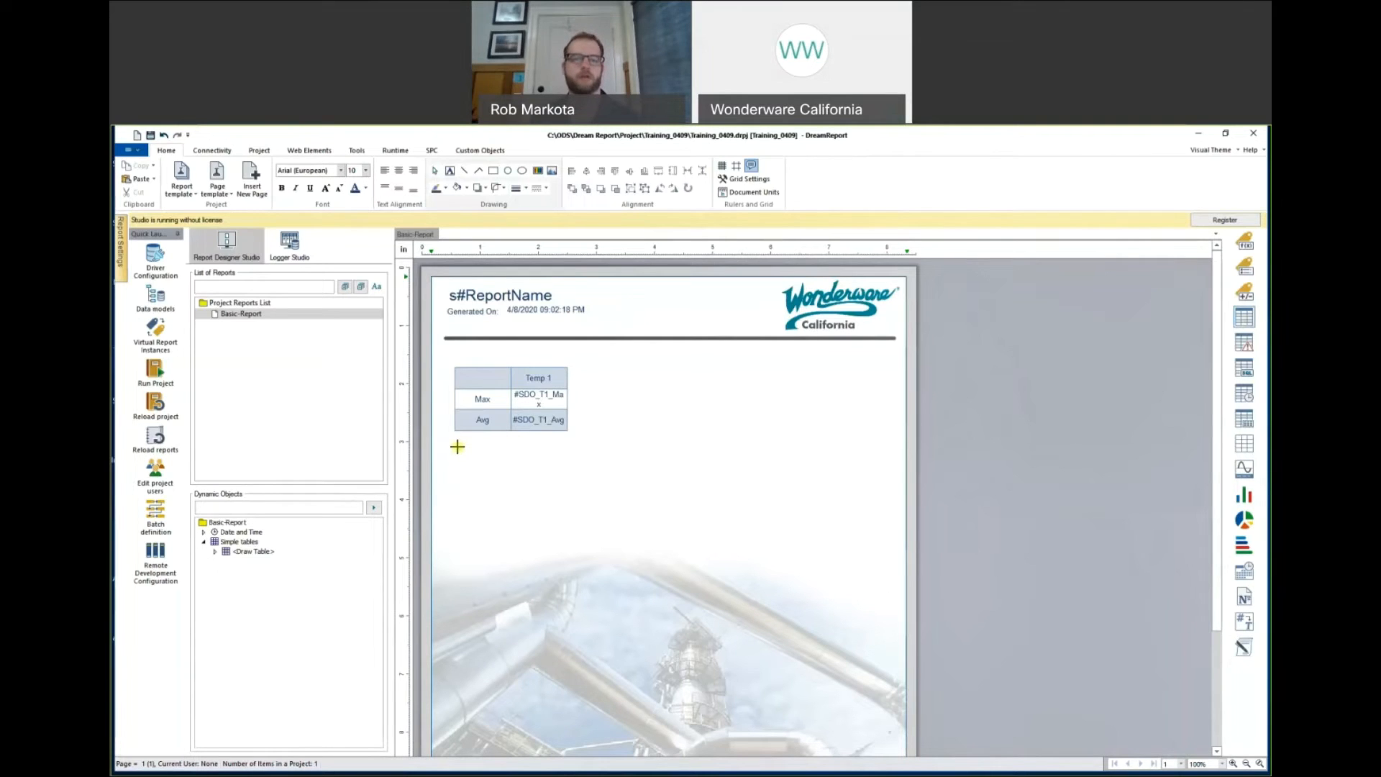
left_click_drag(458, 446, 591, 489)
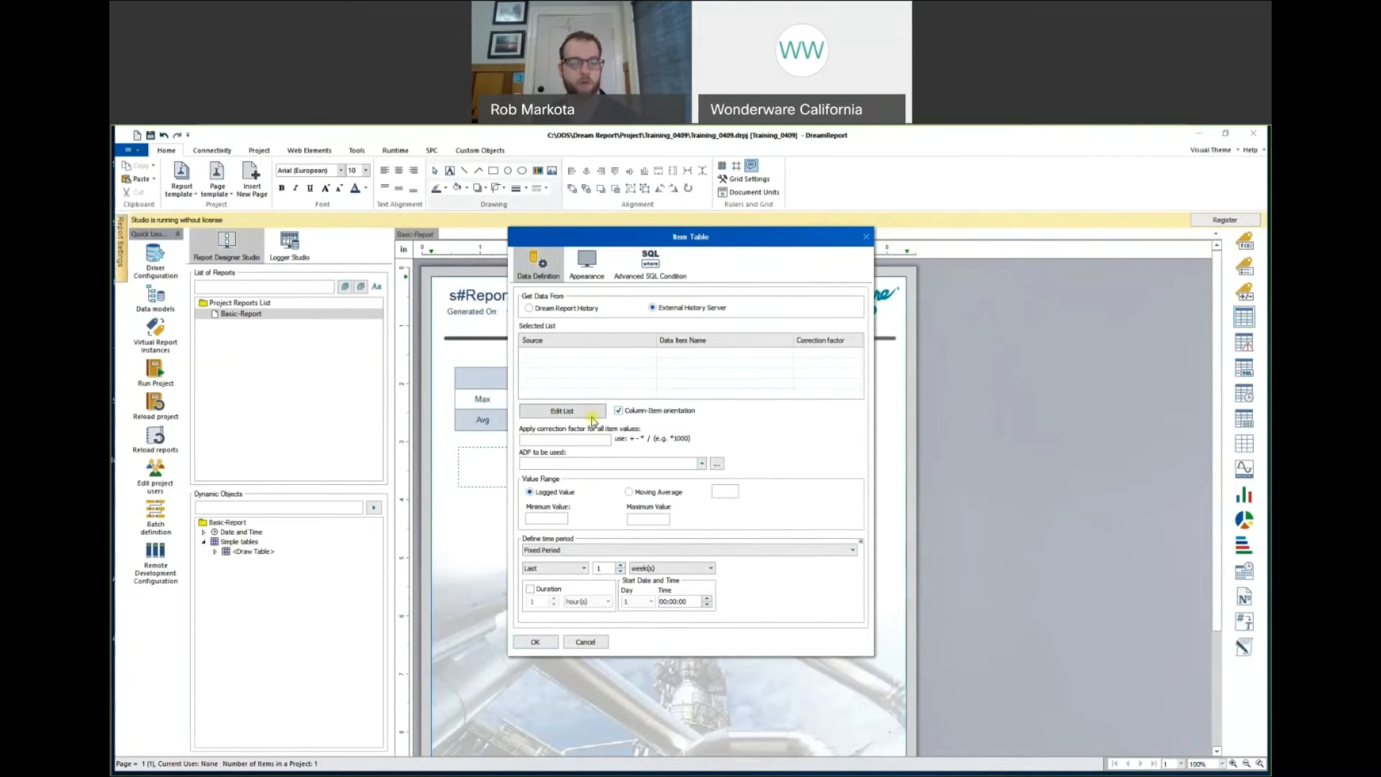
left_click(562, 411)
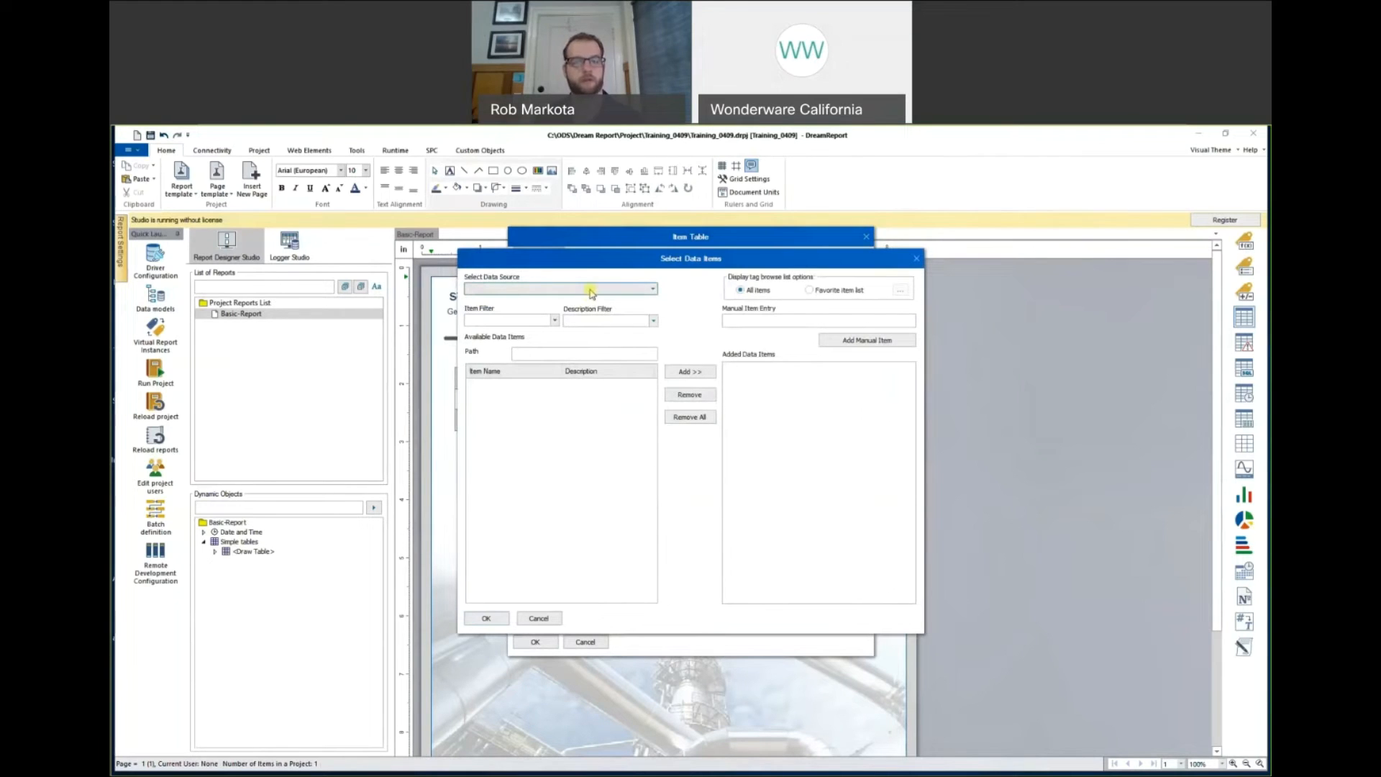
left_click(591, 288)
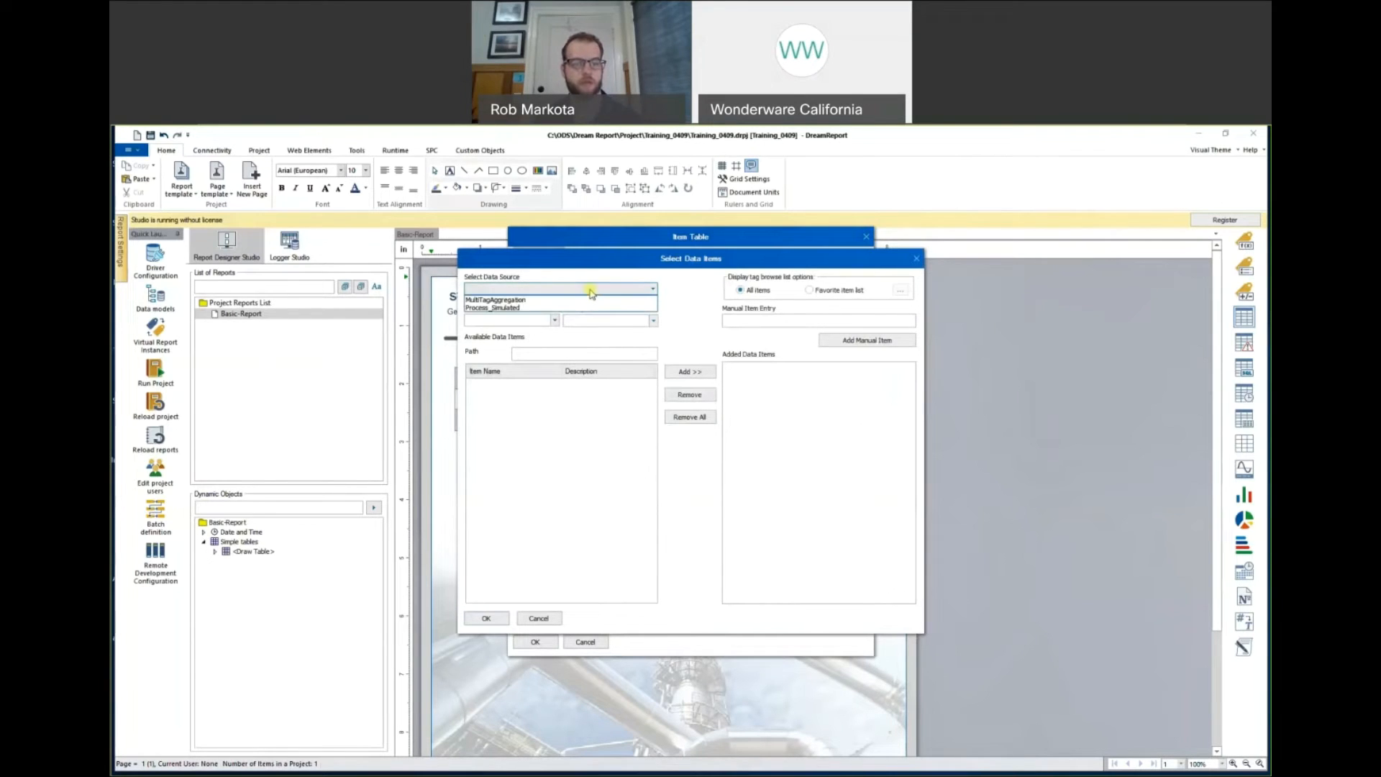
left_click(588, 308)
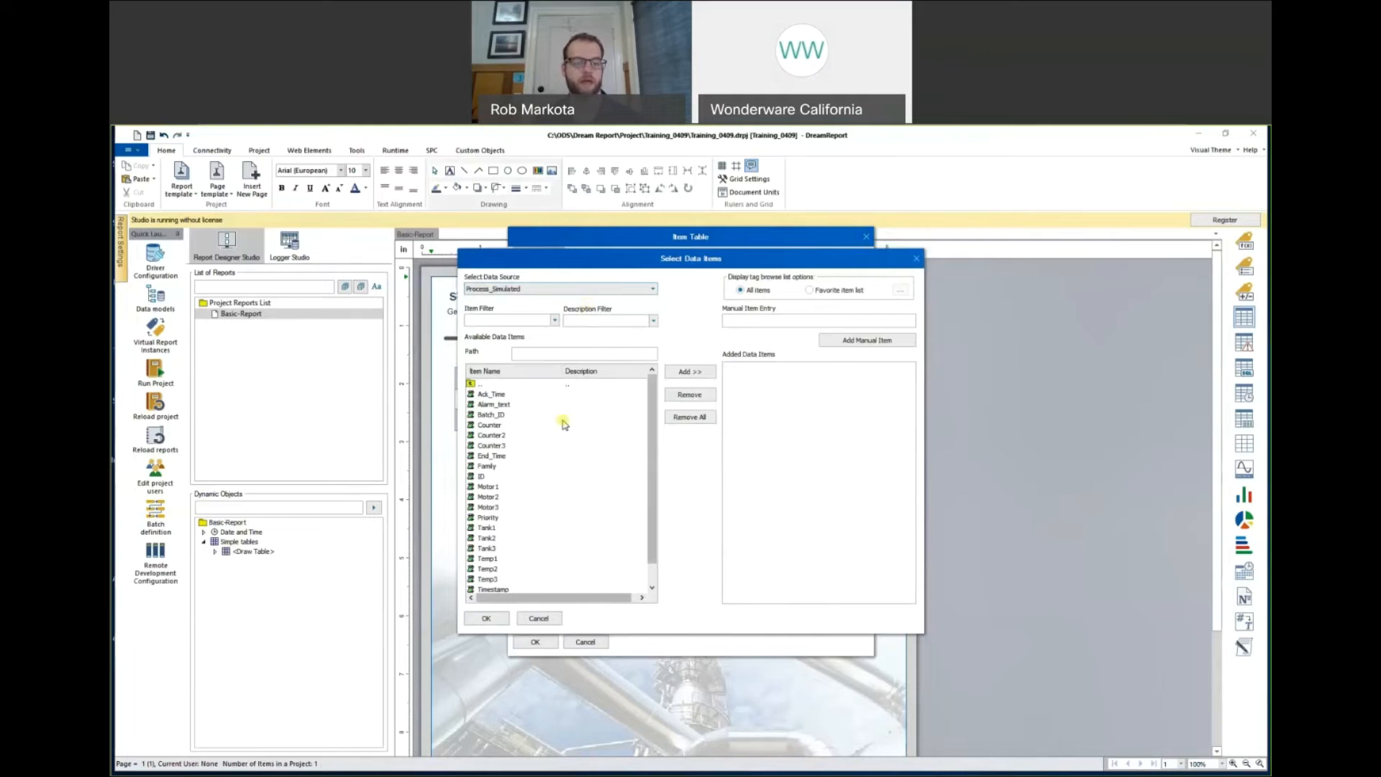
left_click(559, 487)
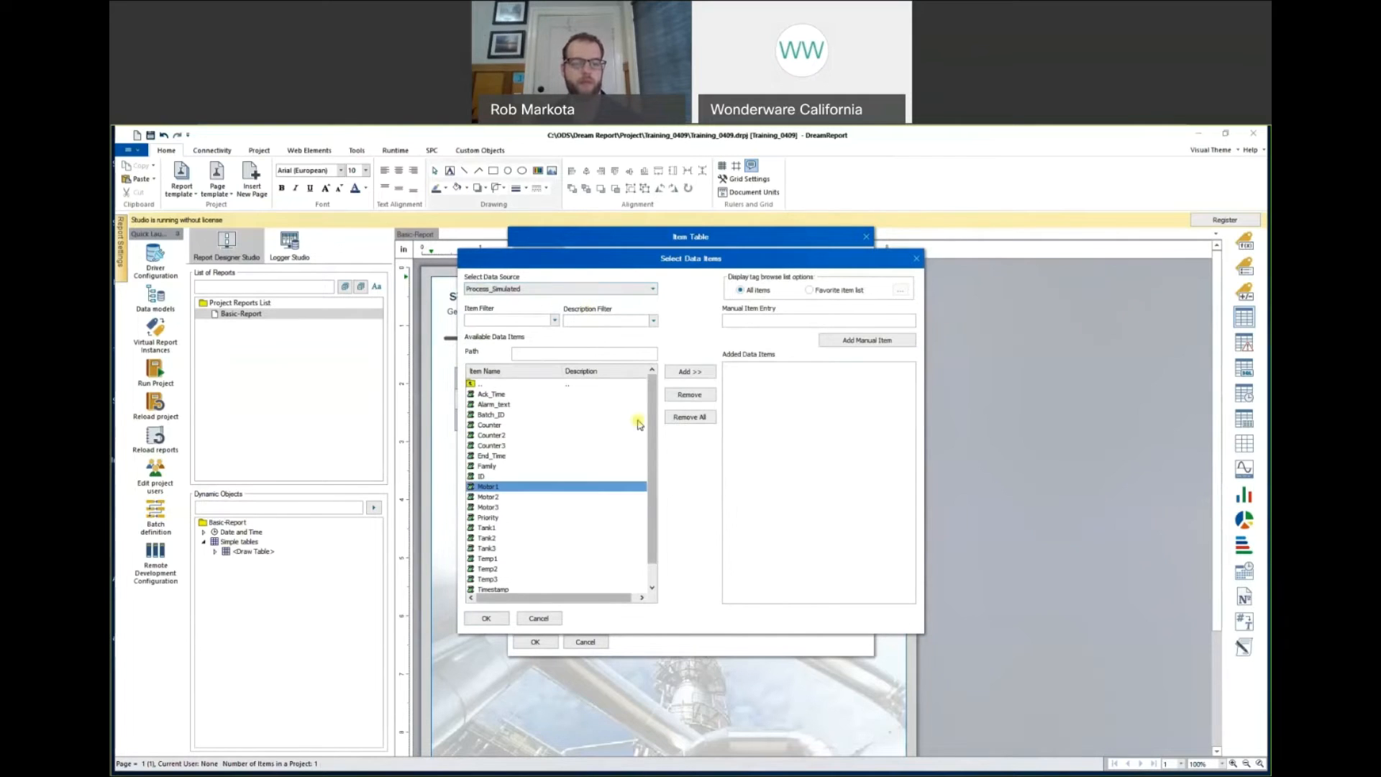
left_click(678, 372)
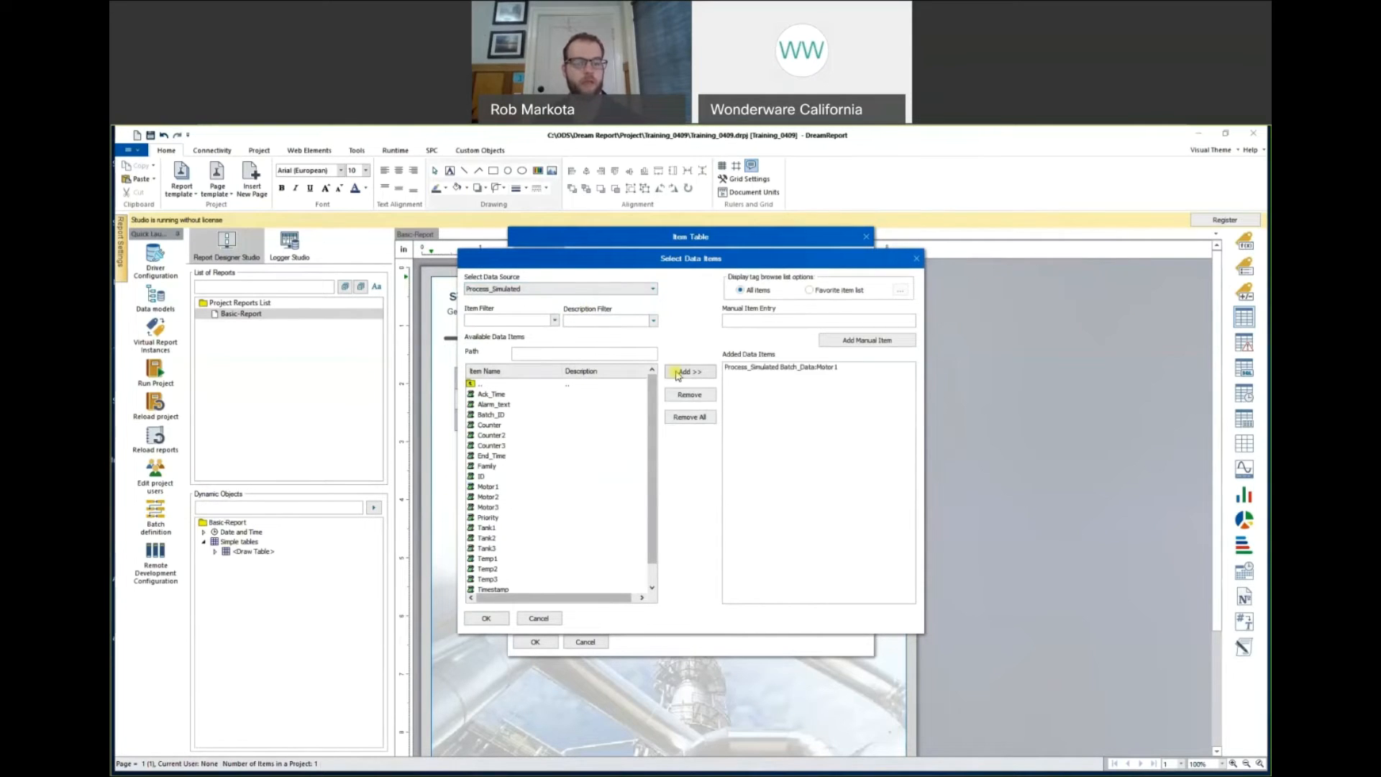
left_click(525, 558)
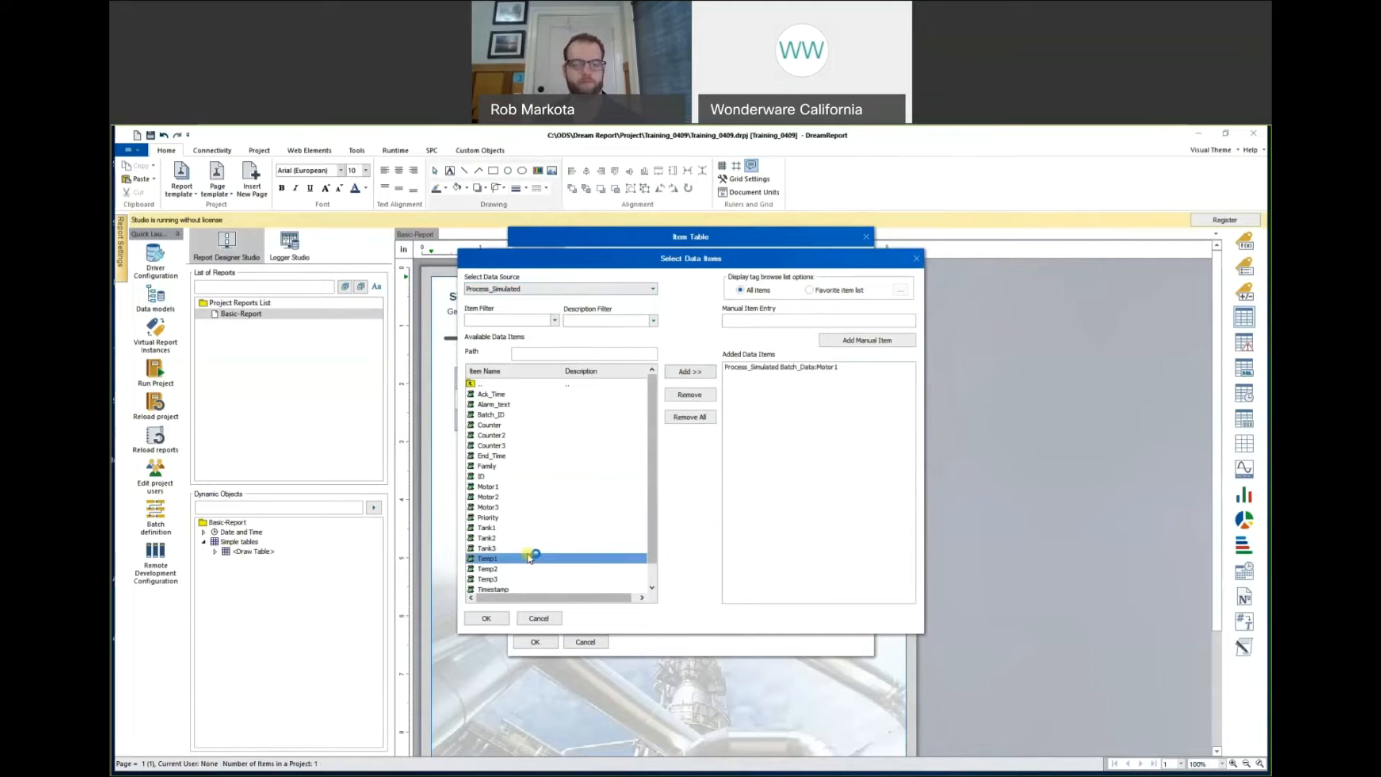
left_click(688, 373)
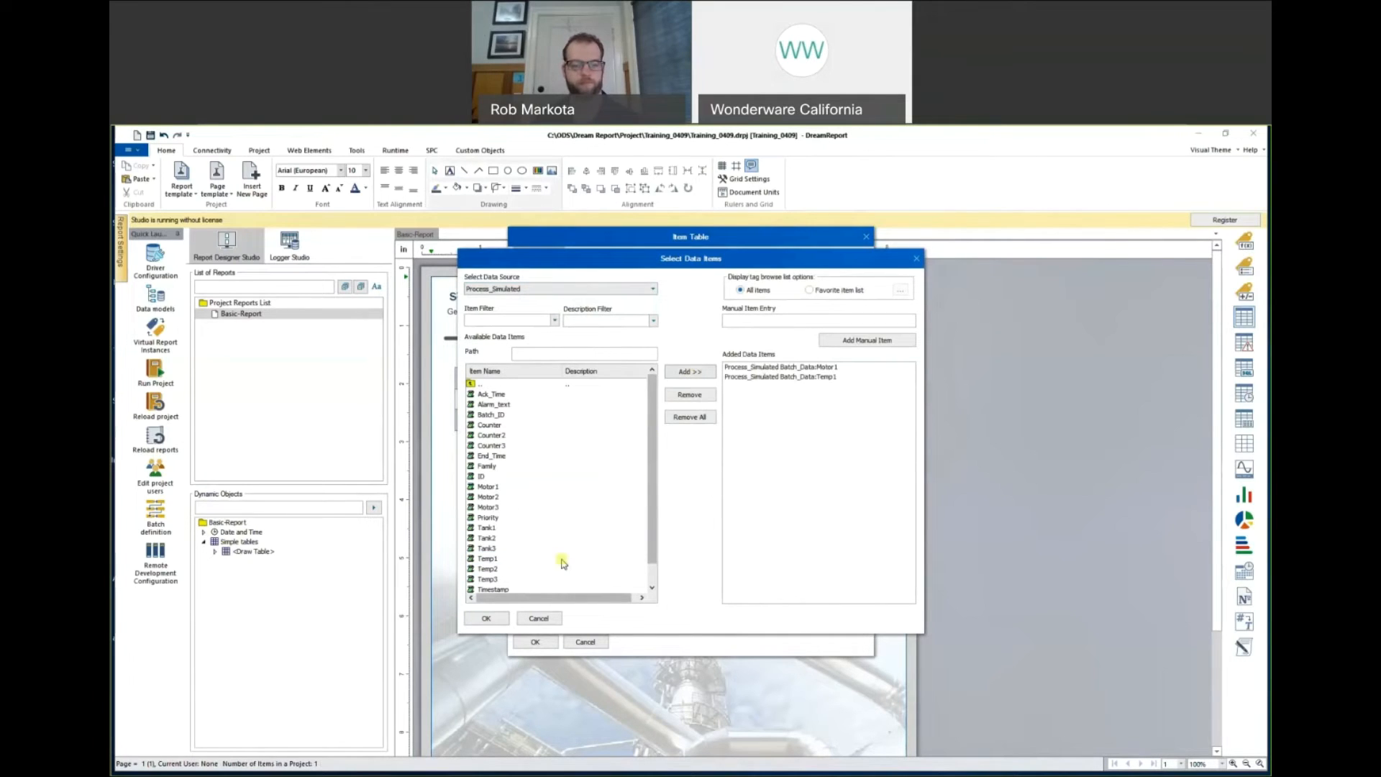
left_click(487, 619)
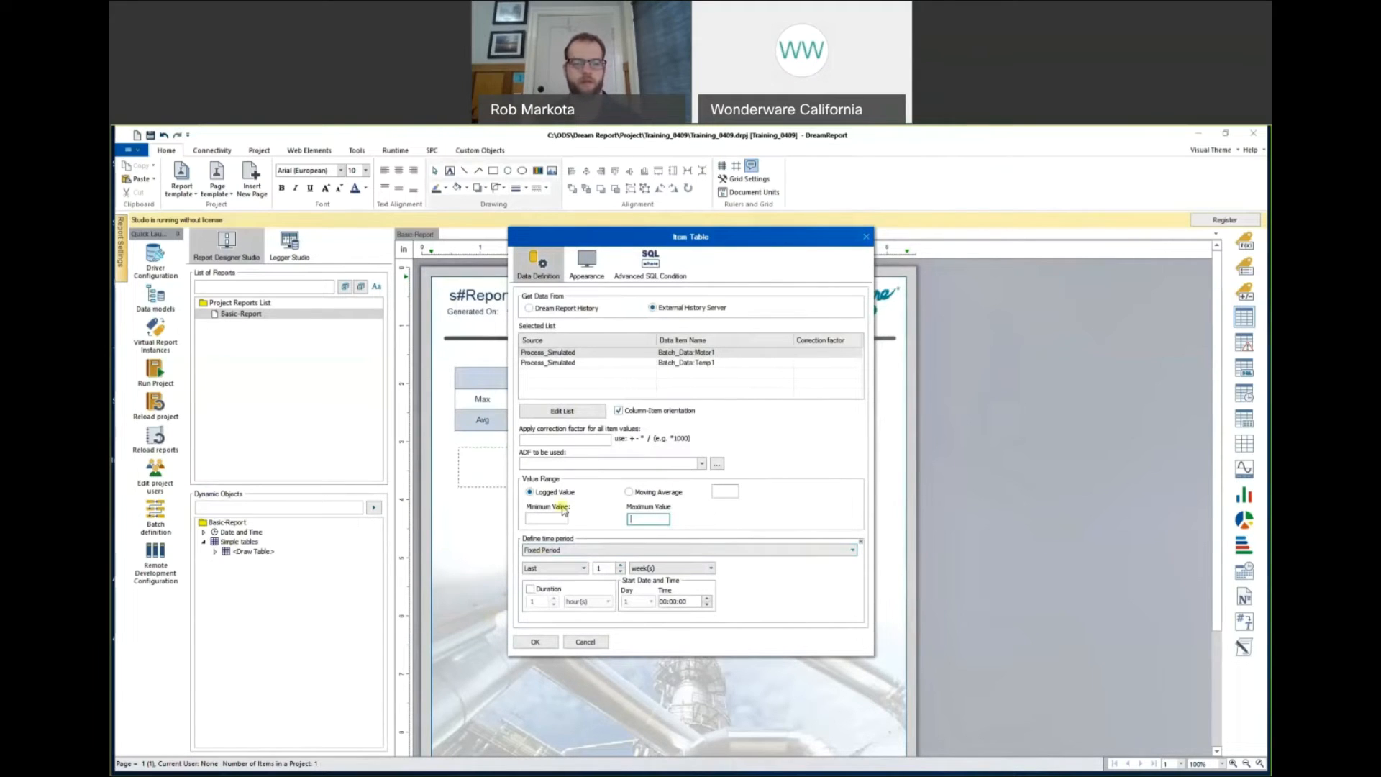
Display a table name on the item table and set it to "Raw Data - Motor1 & Temp1".
left_click(587, 270)
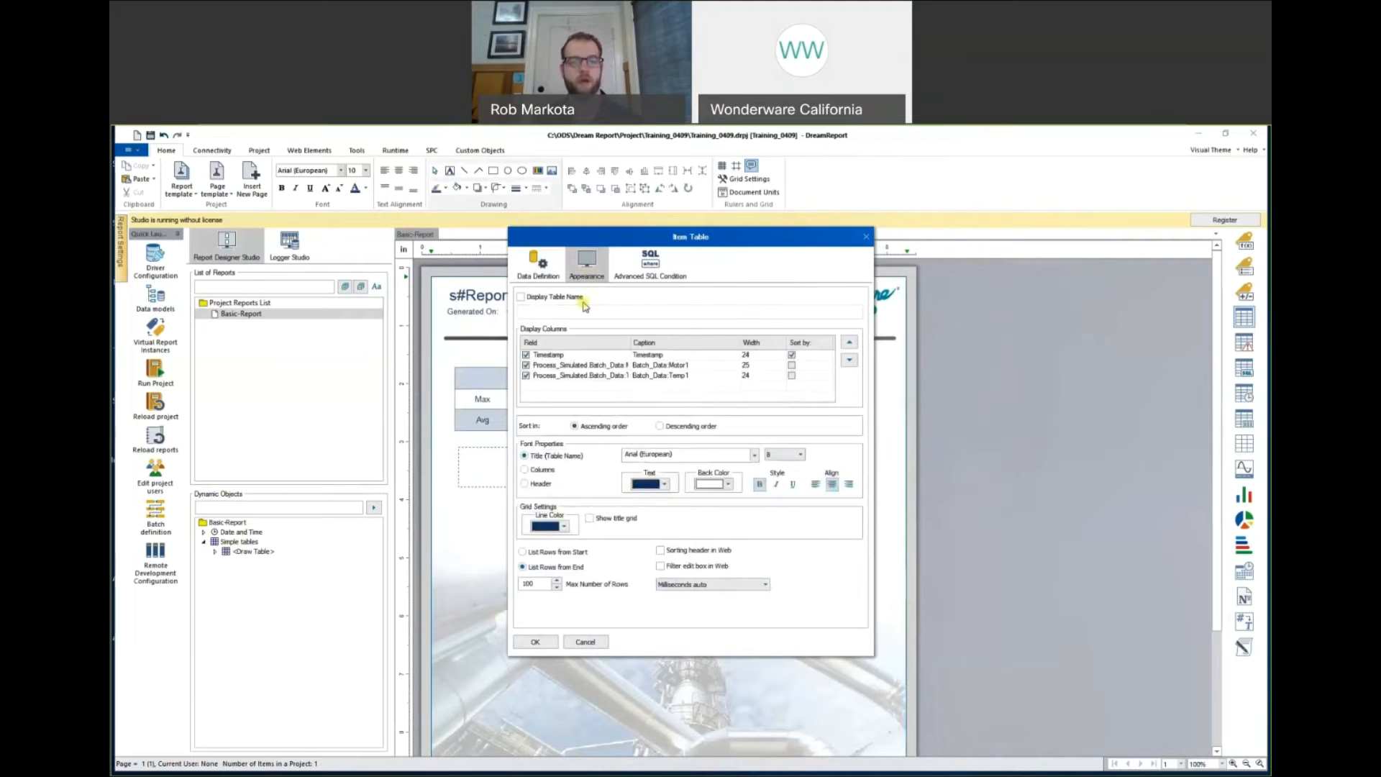
left_click(540, 310)
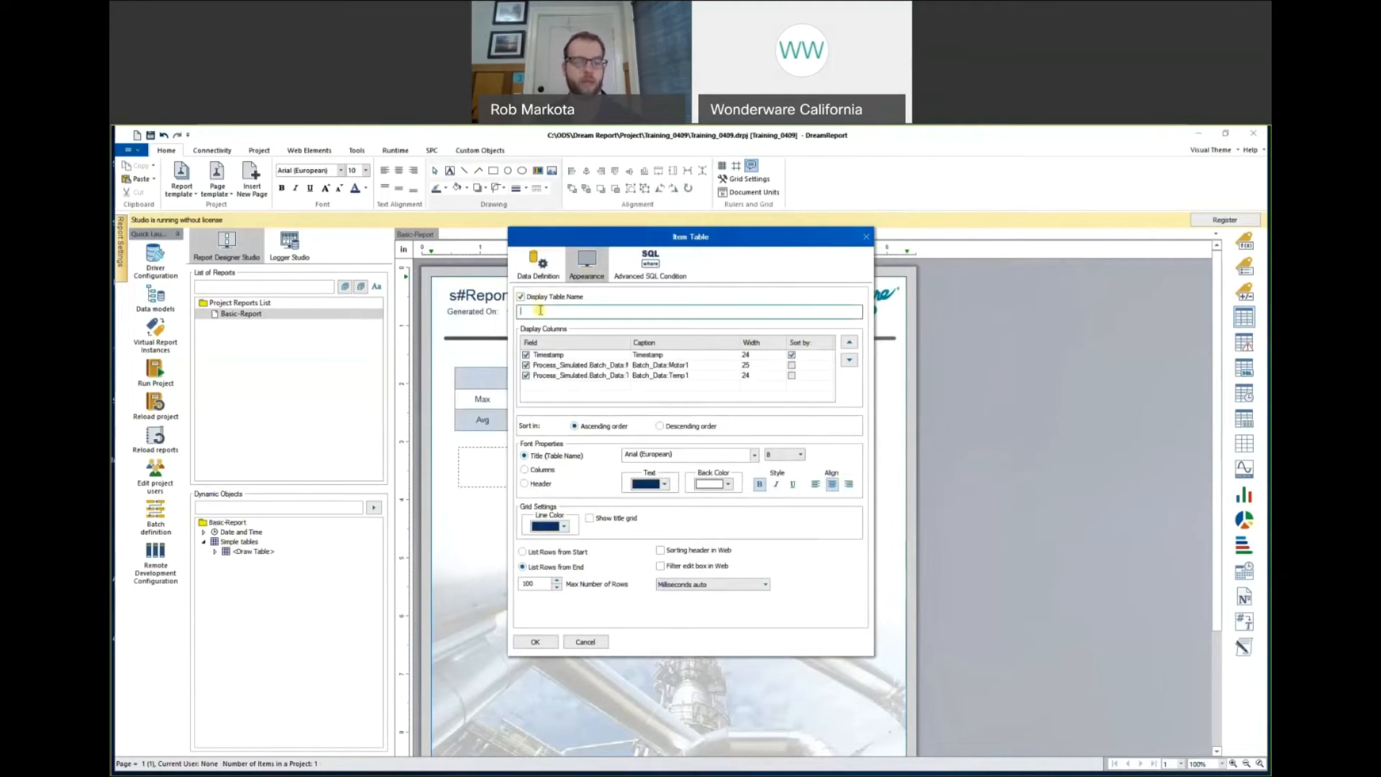
type("Raw")
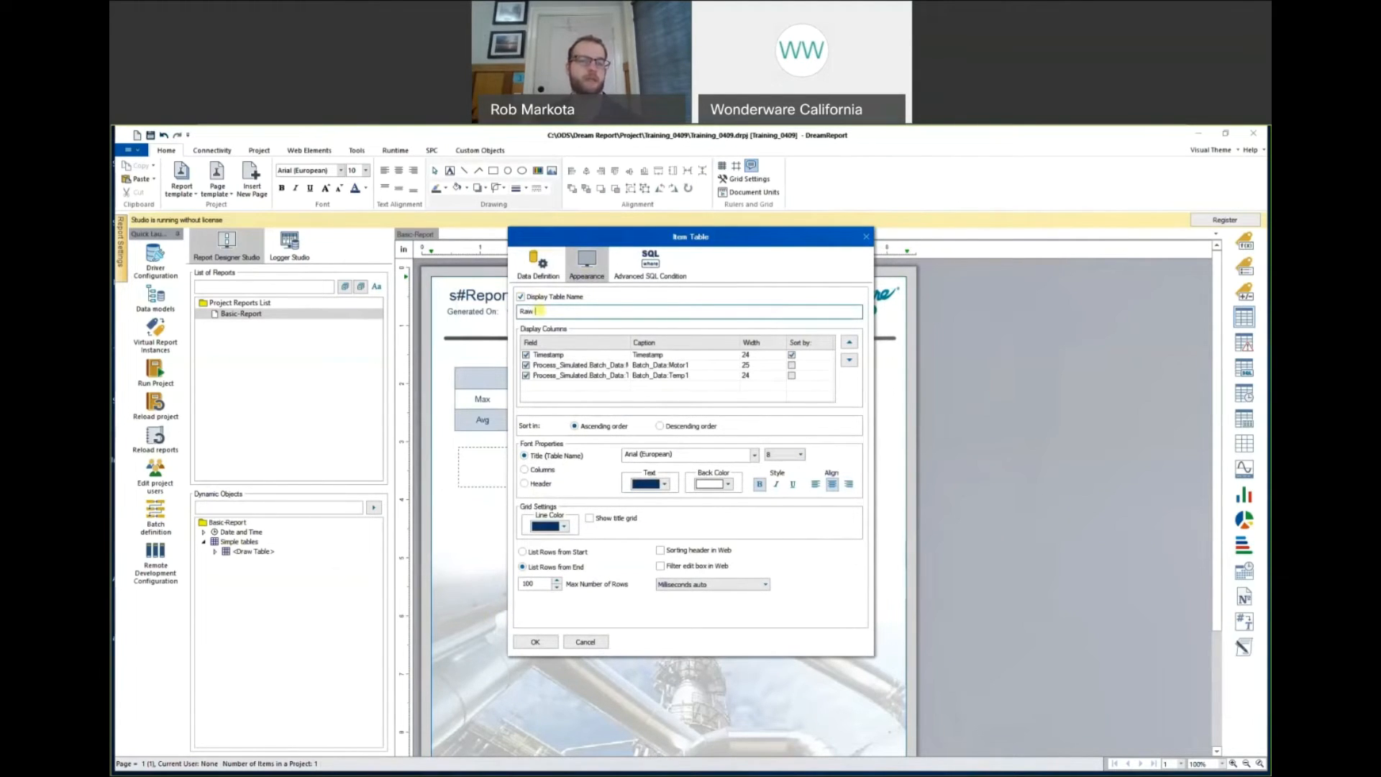
type(" Data - Mo")
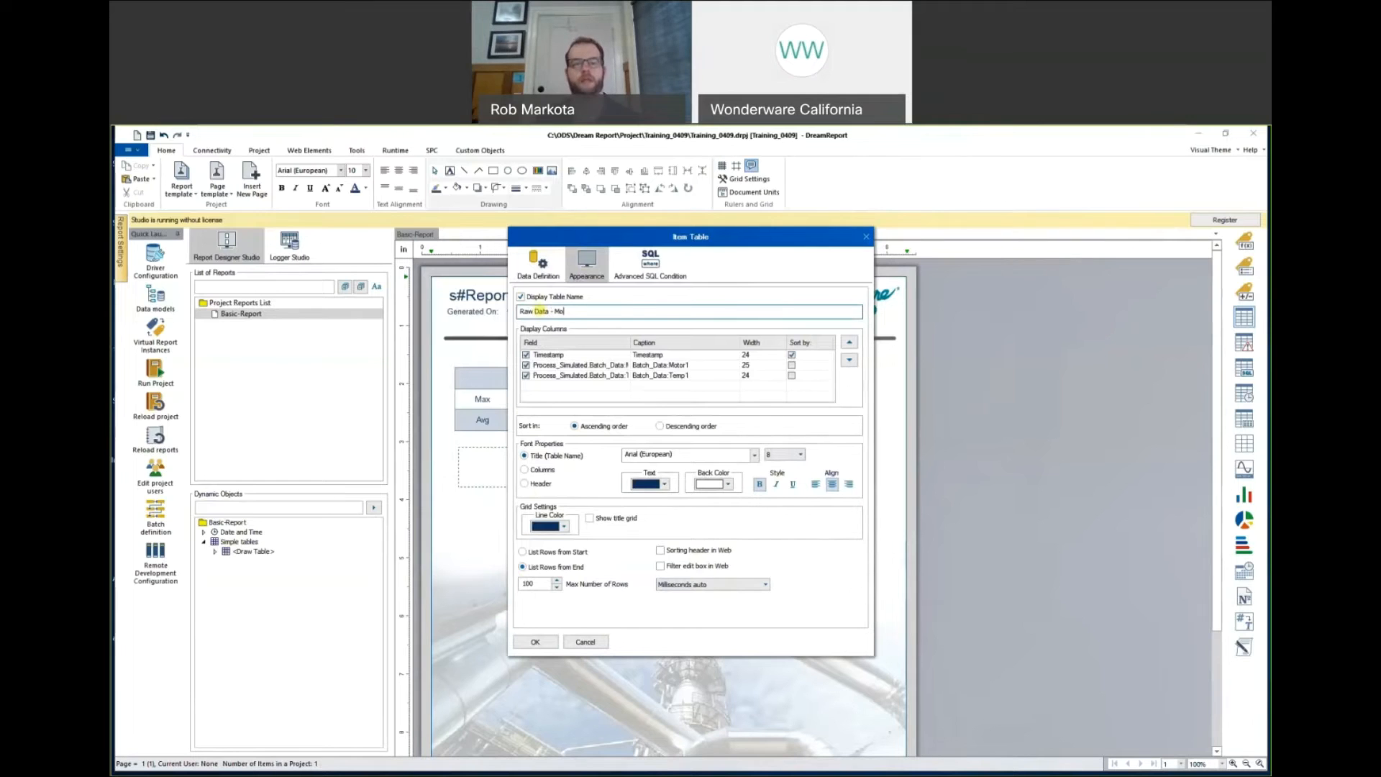
type("tor 1 & Temp1")
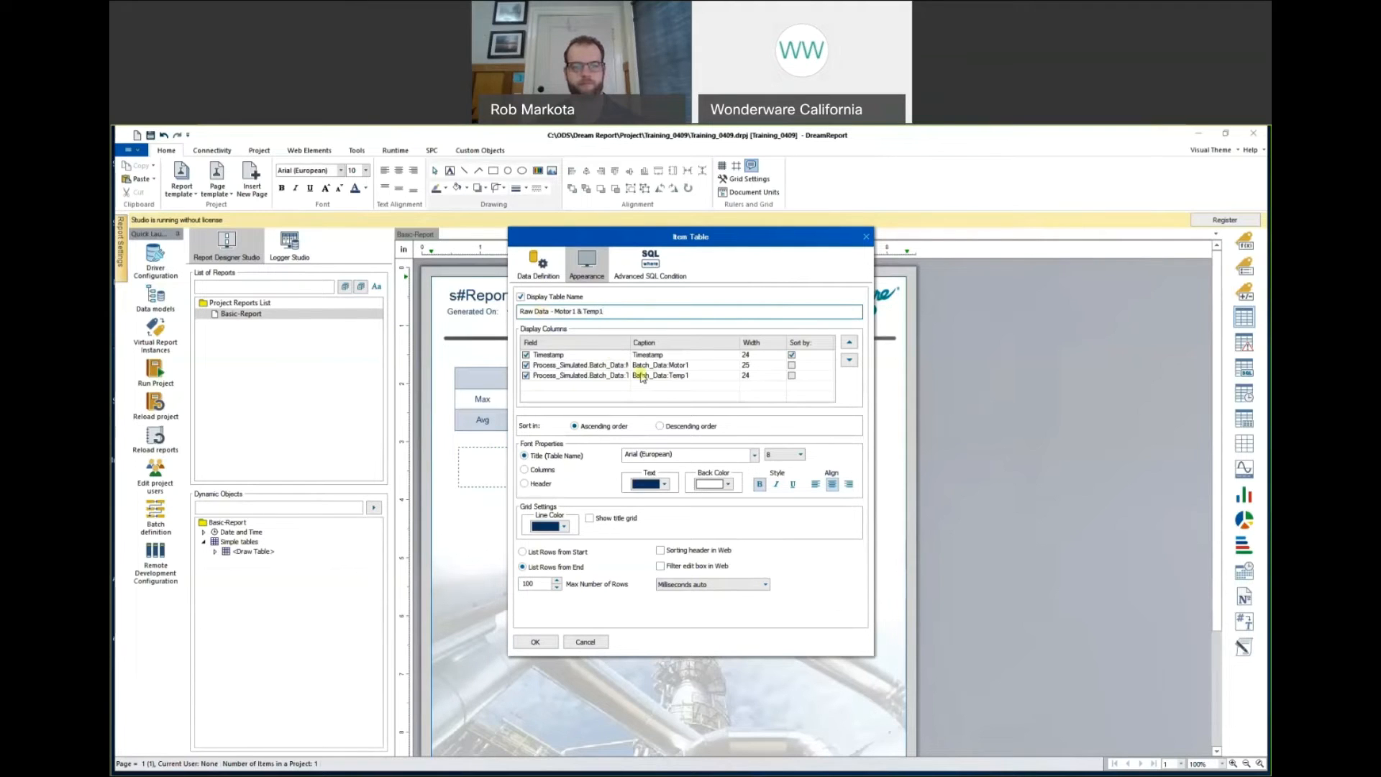
Shorten the captions of the two data columns to Motor1 and Temp1 by removing the Batch_Data prefix.
left_click(665, 366)
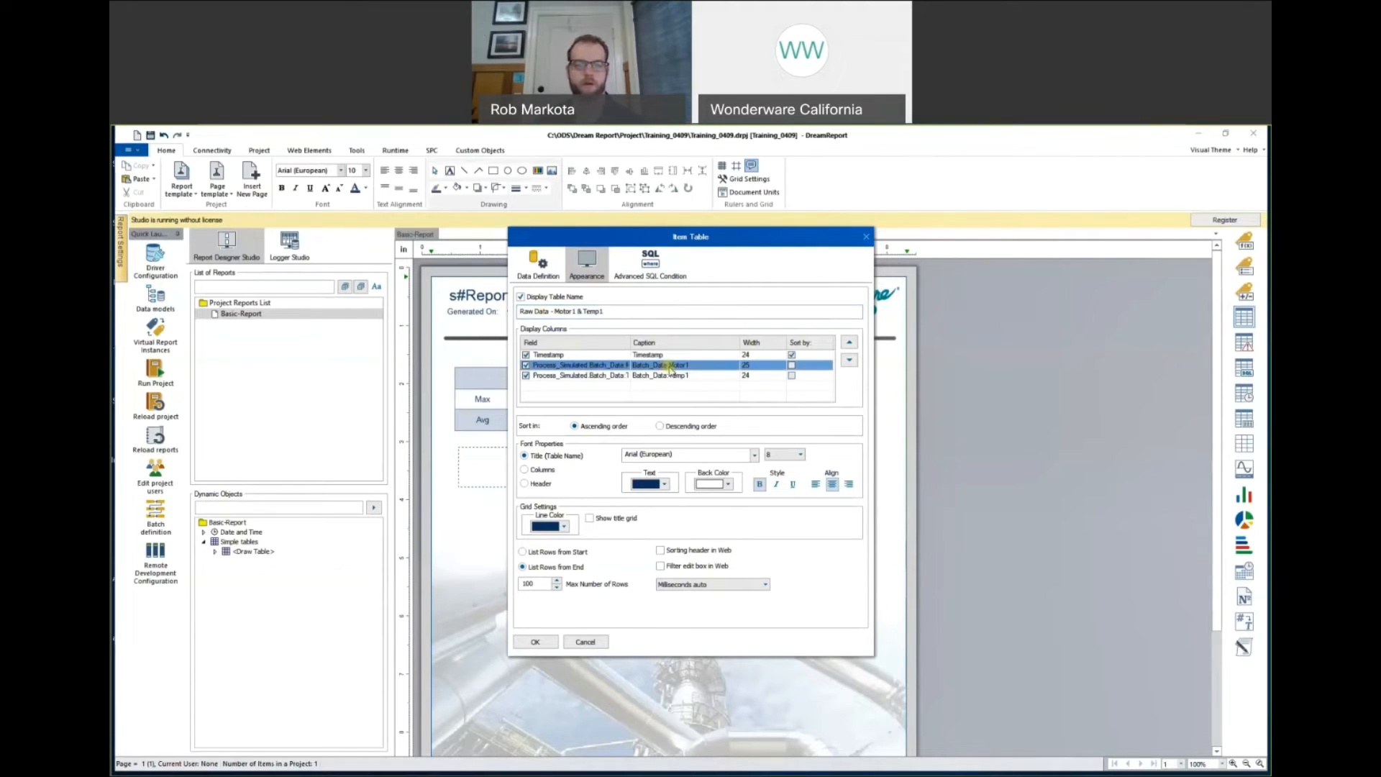
left_click(669, 366)
key("BackSpace")
key("BackSpace")
key("BackSpace")
key("BackSpace")
key("BackSpace")
key("BackSpace")
key("BackSpace")
key("BackSpace")
key("BackSpace")
key("BackSpace")
key("BackSpace")
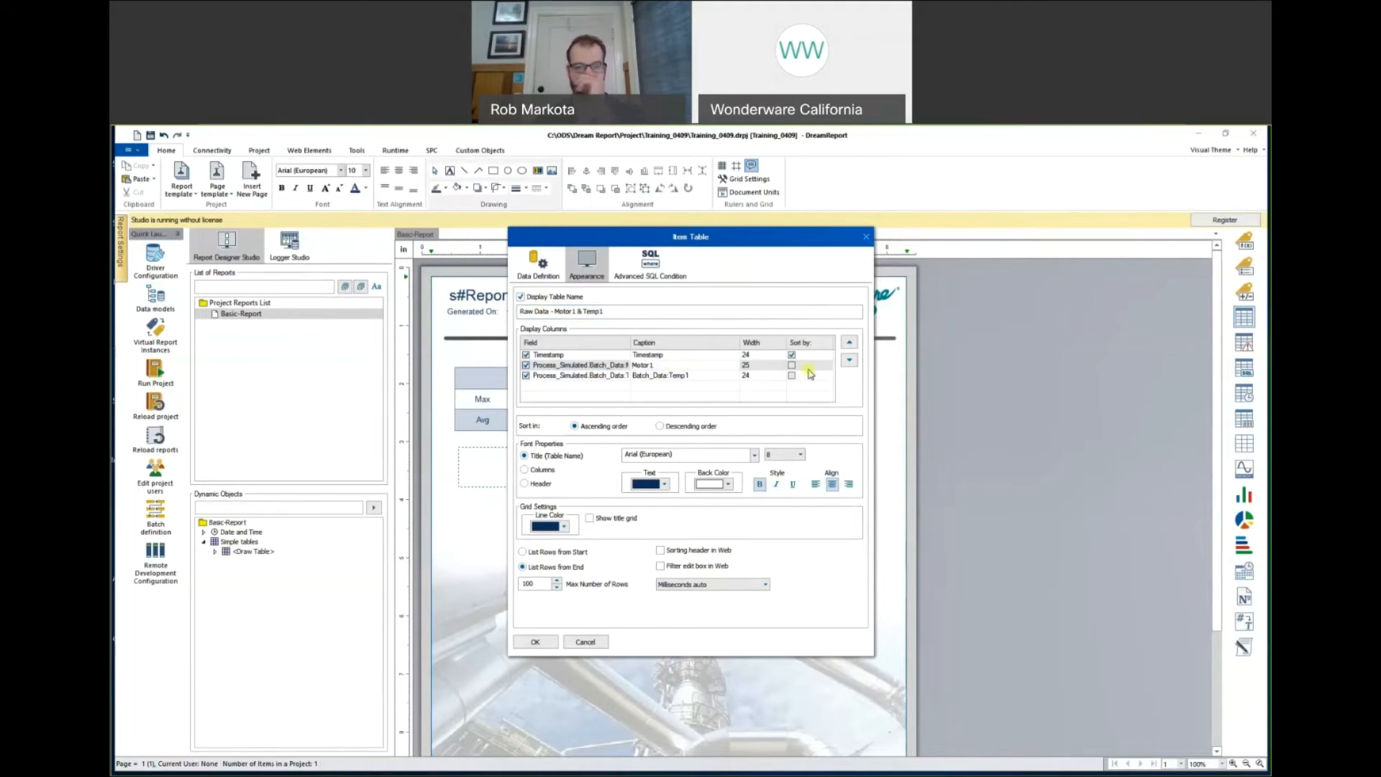
left_click(670, 375)
left_click(671, 375)
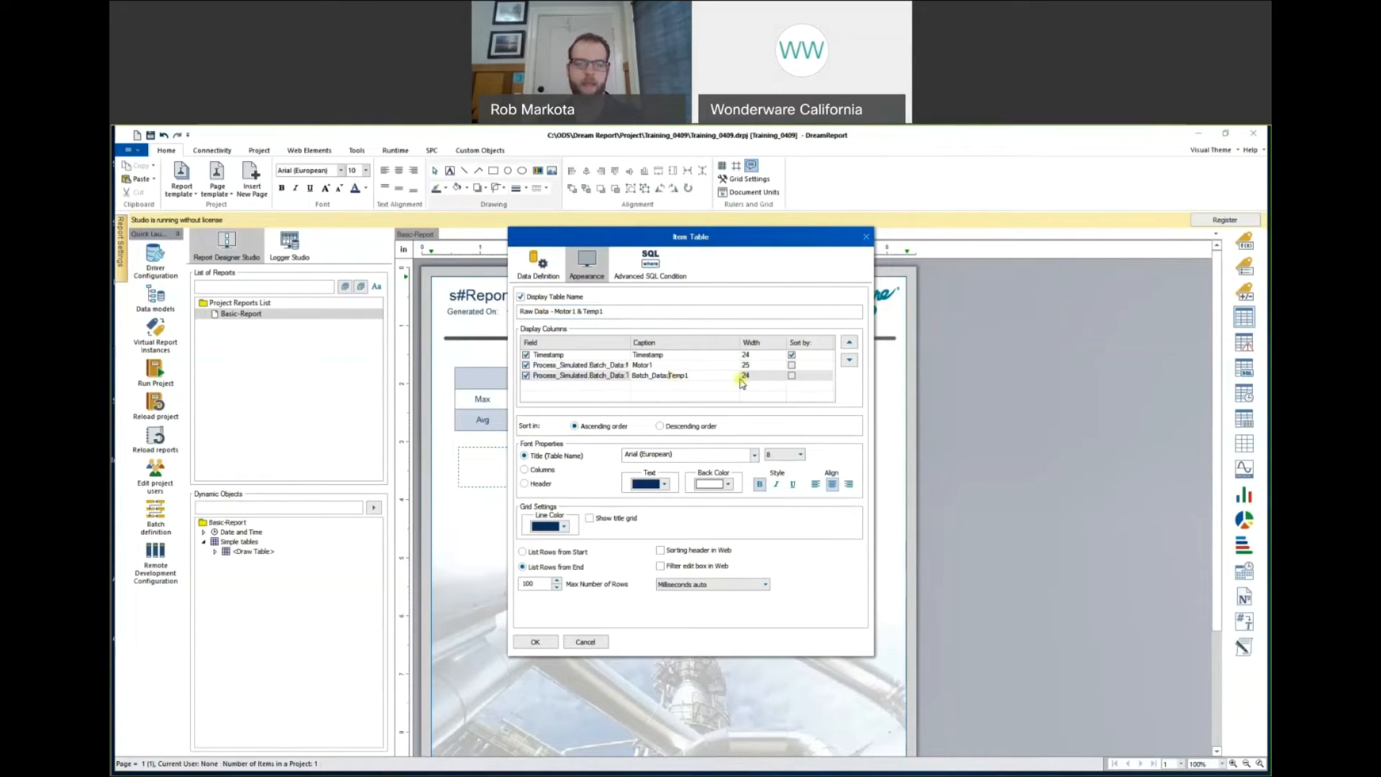
key("BackSpace")
key("BackSpace")
key("BackSpace")
key("BackSpace")
key("BackSpace")
key("BackSpace")
key("BackSpace")
key("BackSpace")
key("BackSpace")
key("BackSpace")
key("BackSpace")
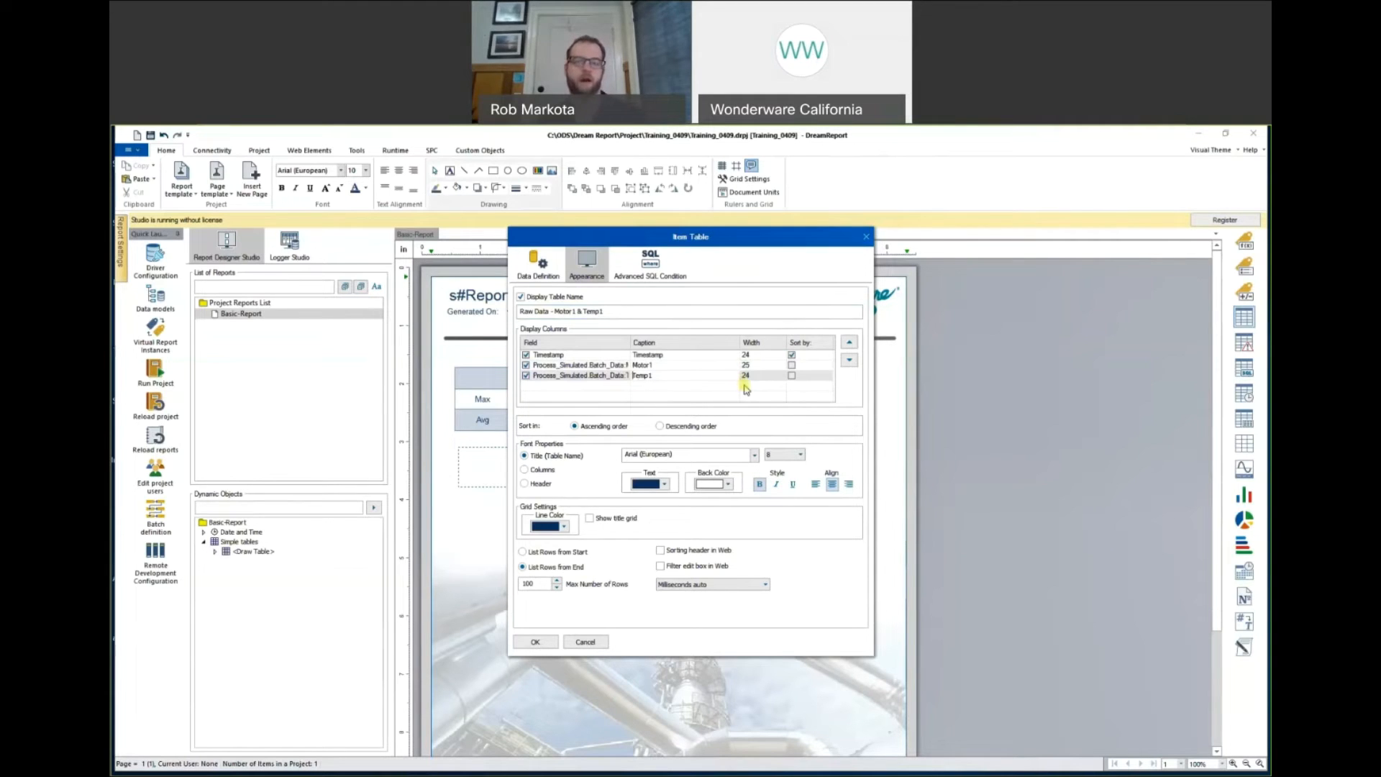
Set the item table to list rows from the start and apply the table definition.
left_click(663, 367)
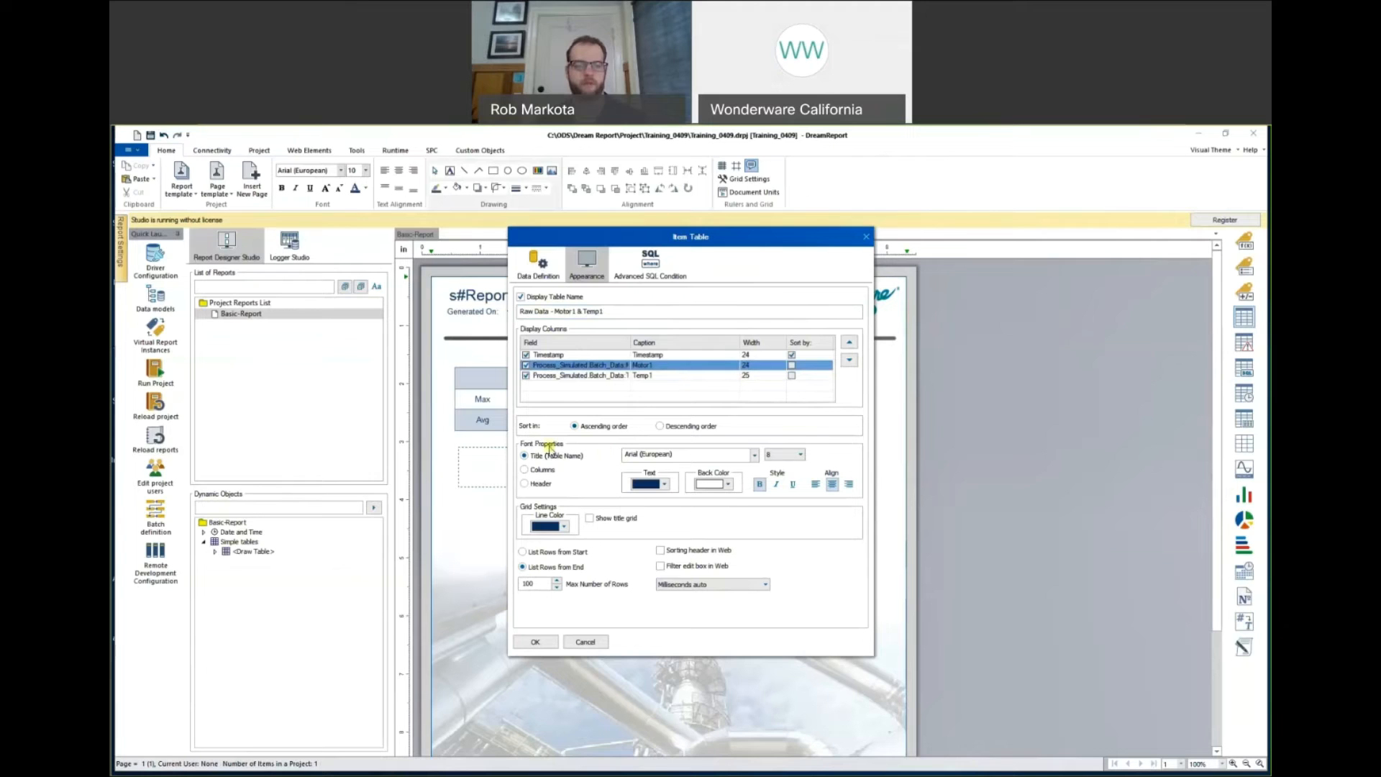
left_click(523, 553)
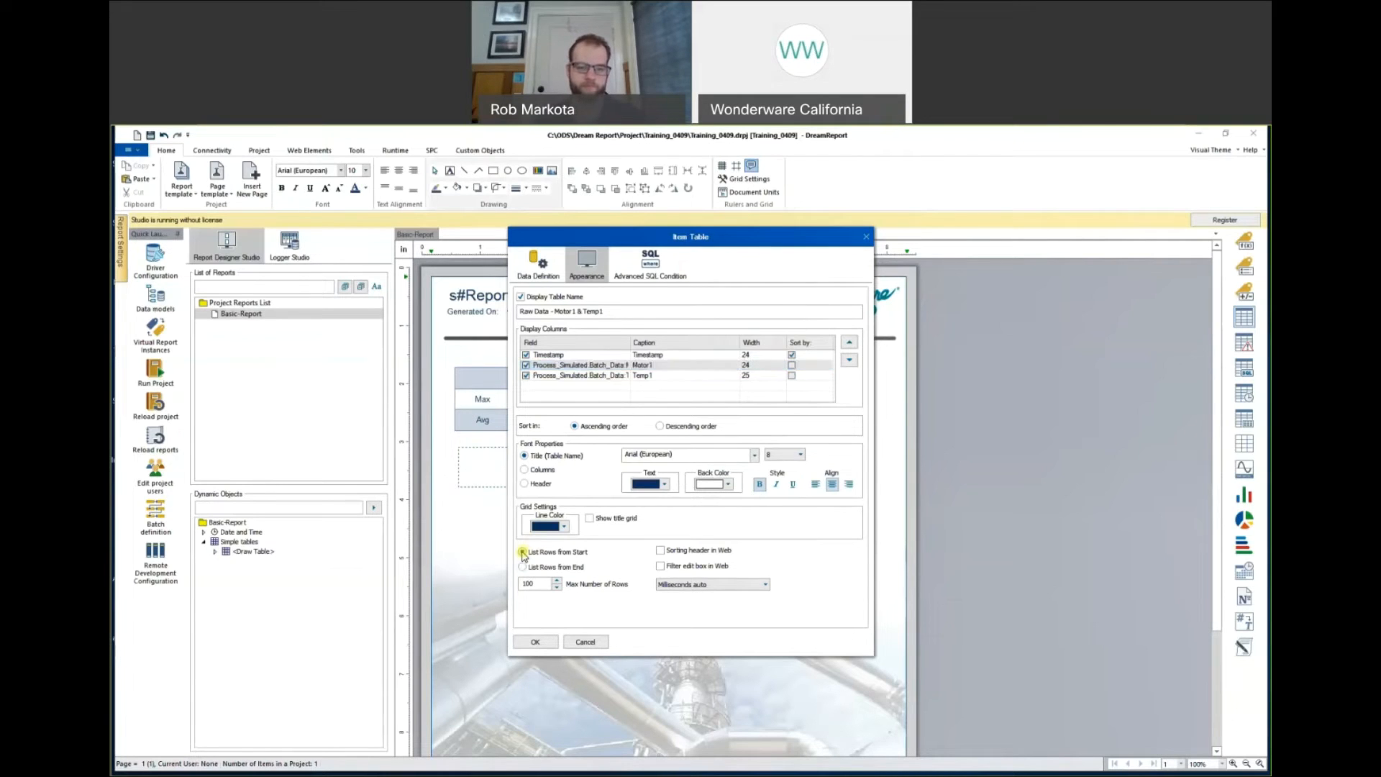
left_click(536, 643)
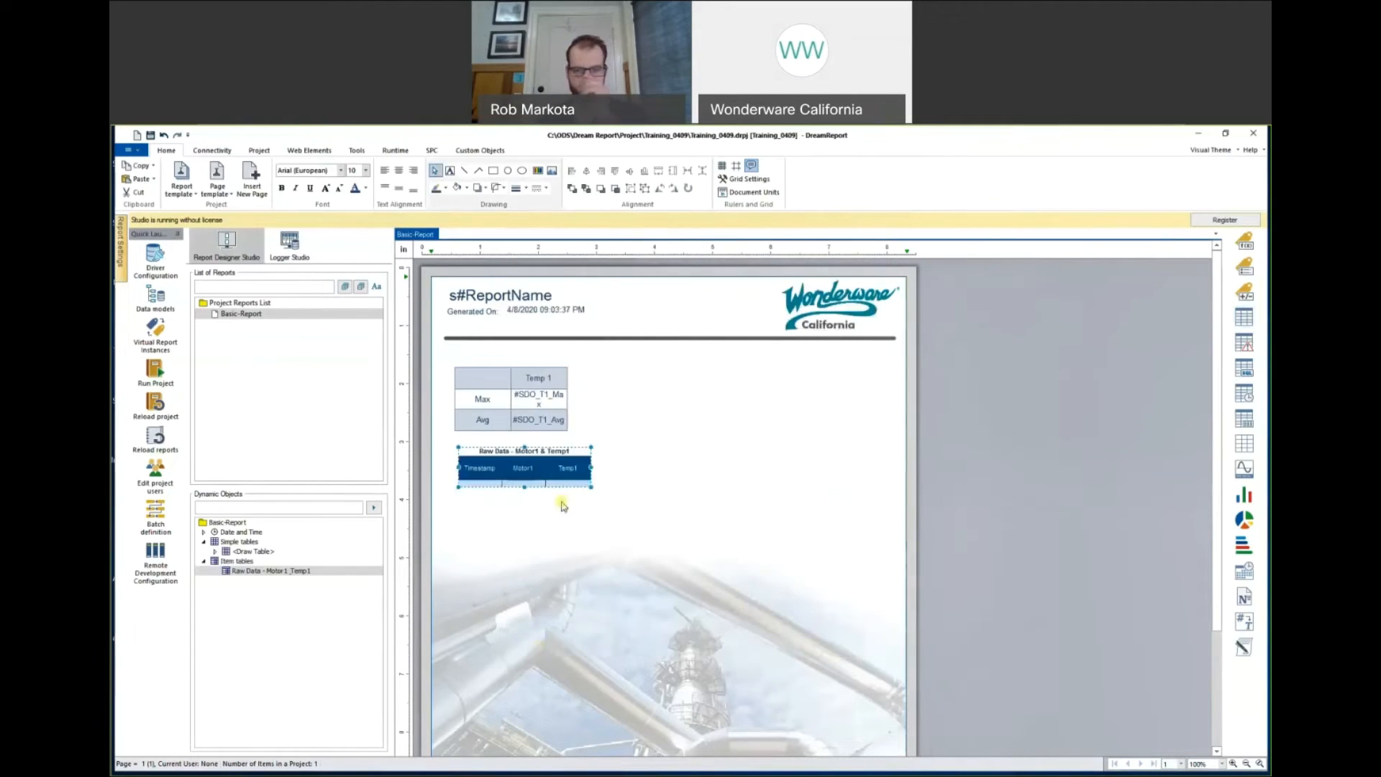
Reduce the Raw Data table's height from its upper edge and widen the Timestamp column, narrowing the Motor1 and Temp1 columns.
left_click(547, 469)
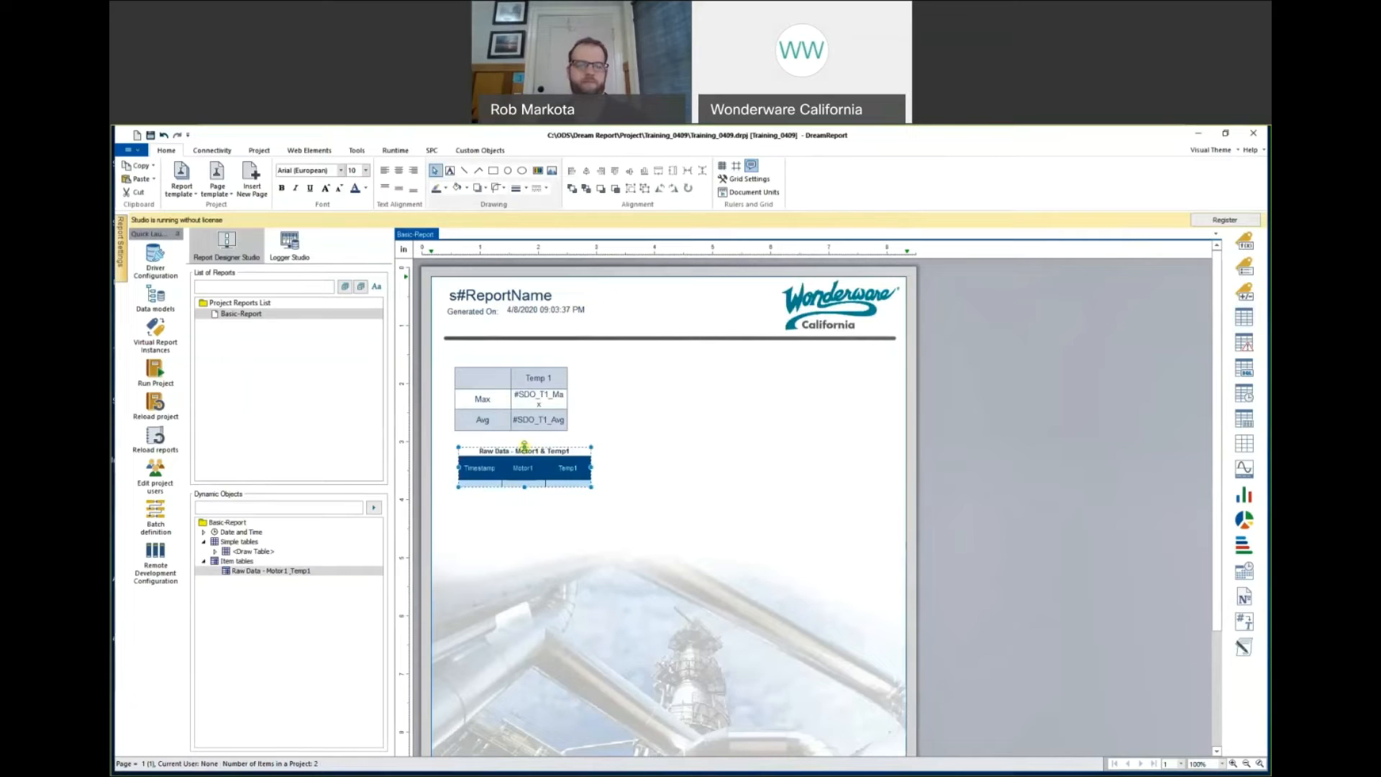
left_click_drag(527, 456, 525, 460)
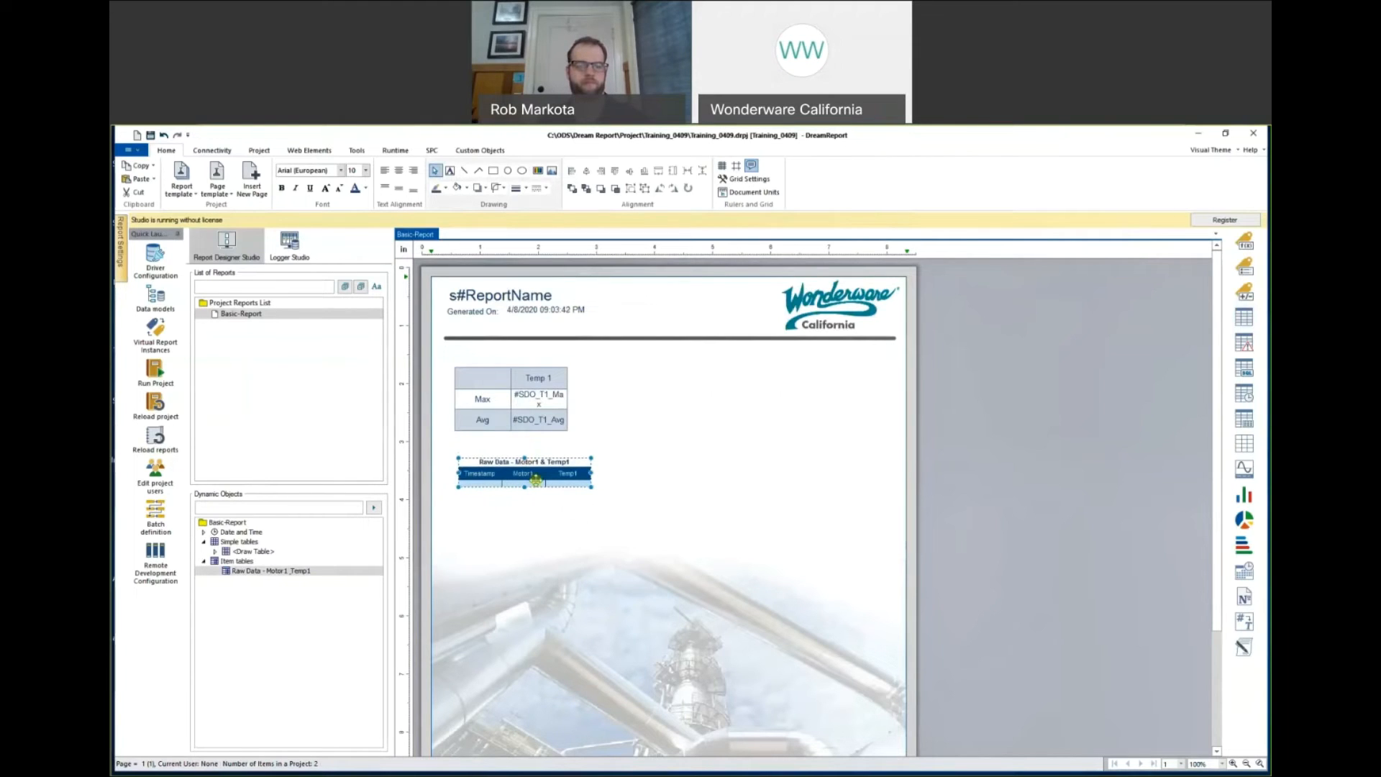
double_click(546, 476)
left_click(546, 476)
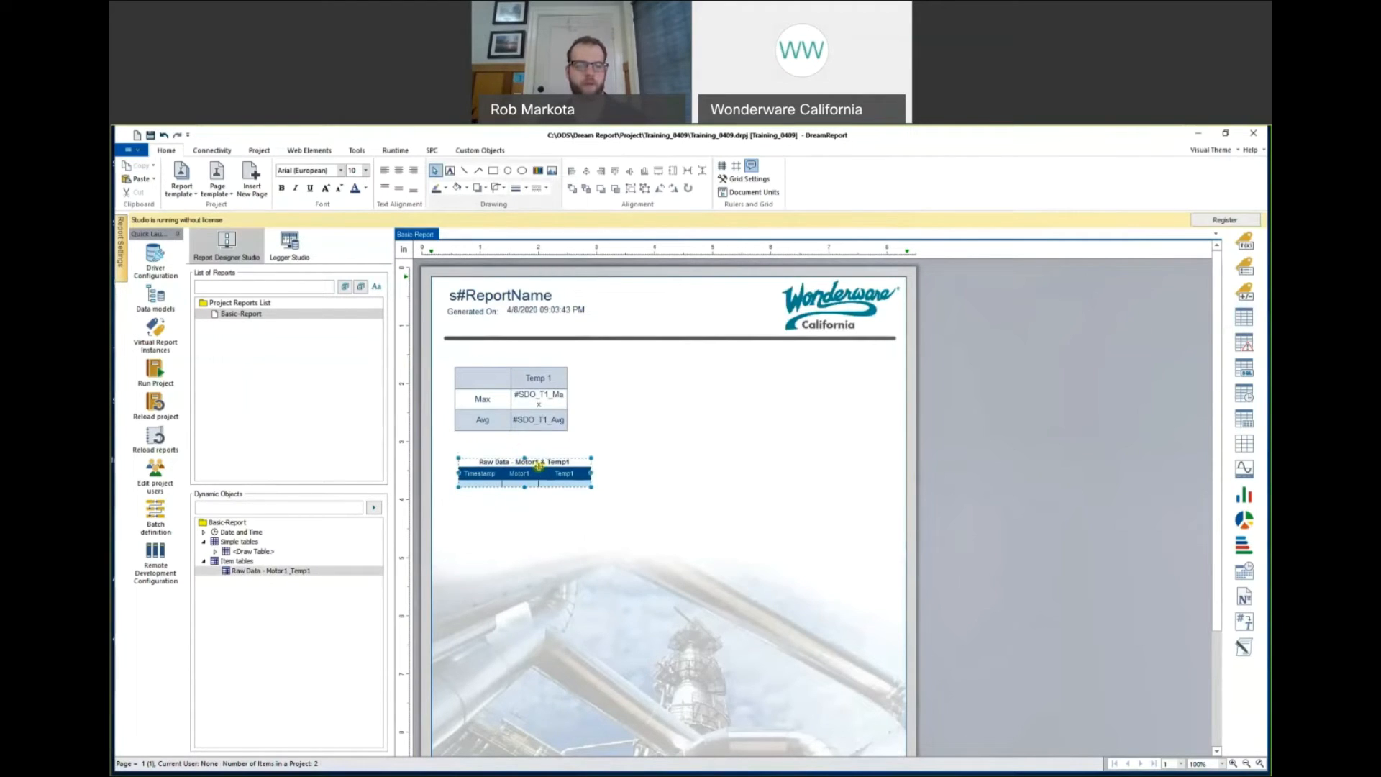
left_click_drag(502, 475, 518, 474)
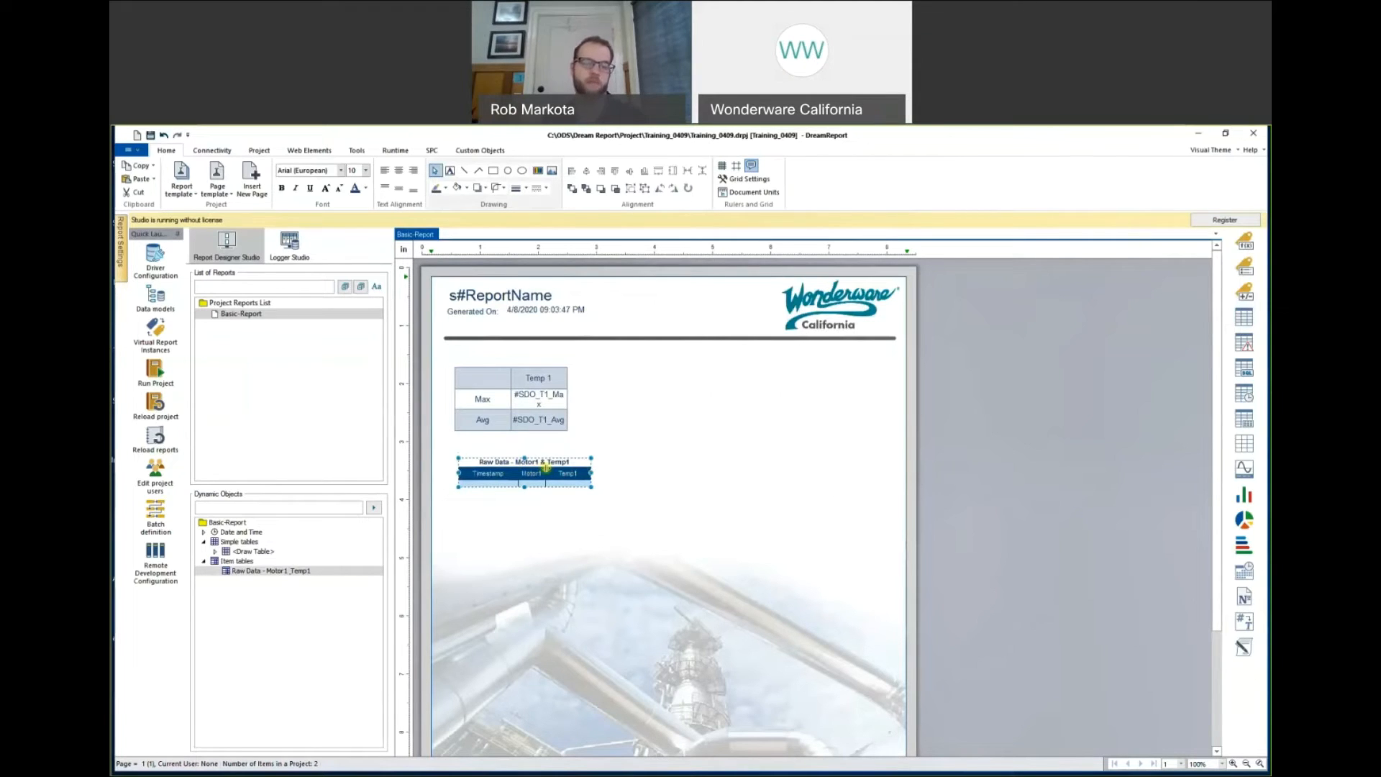
left_click_drag(545, 473, 559, 473)
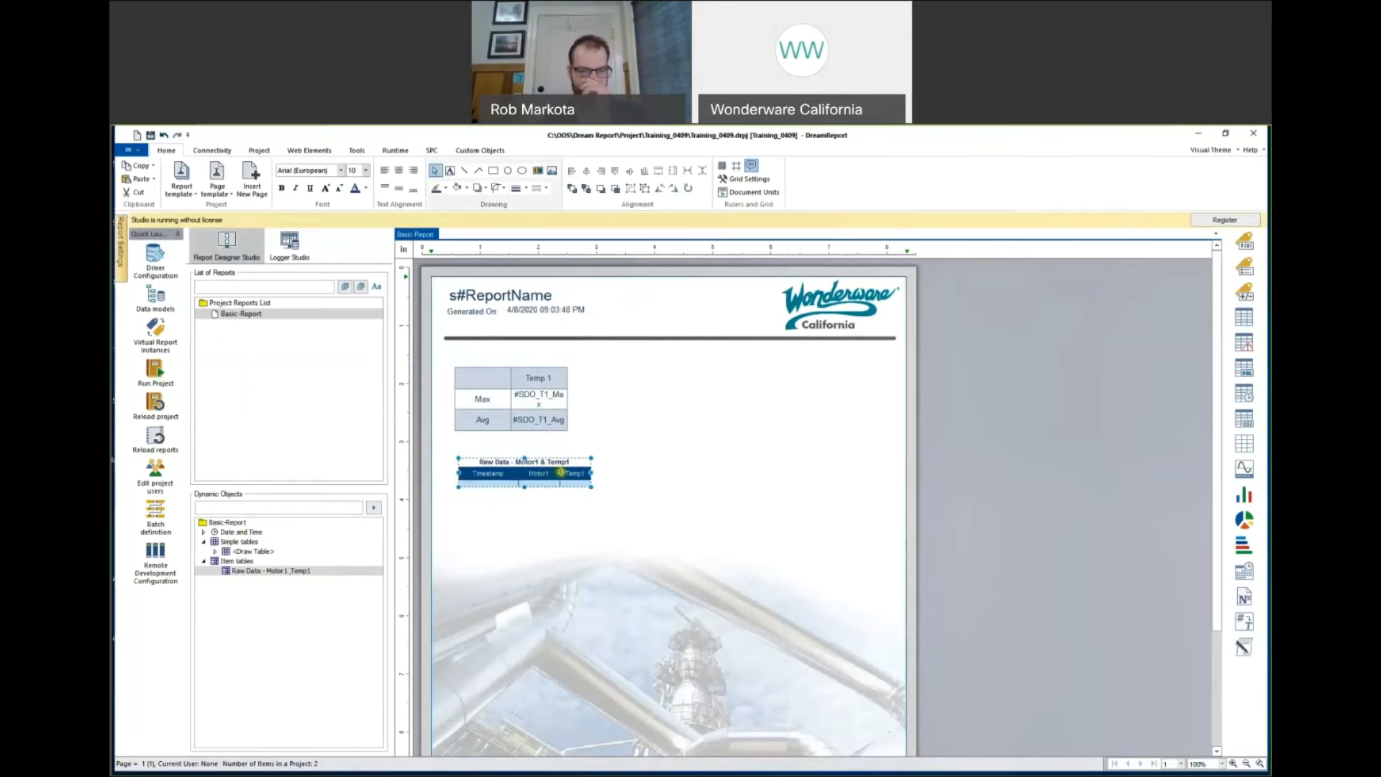
left_click_drag(520, 472, 534, 473)
left_click(537, 504)
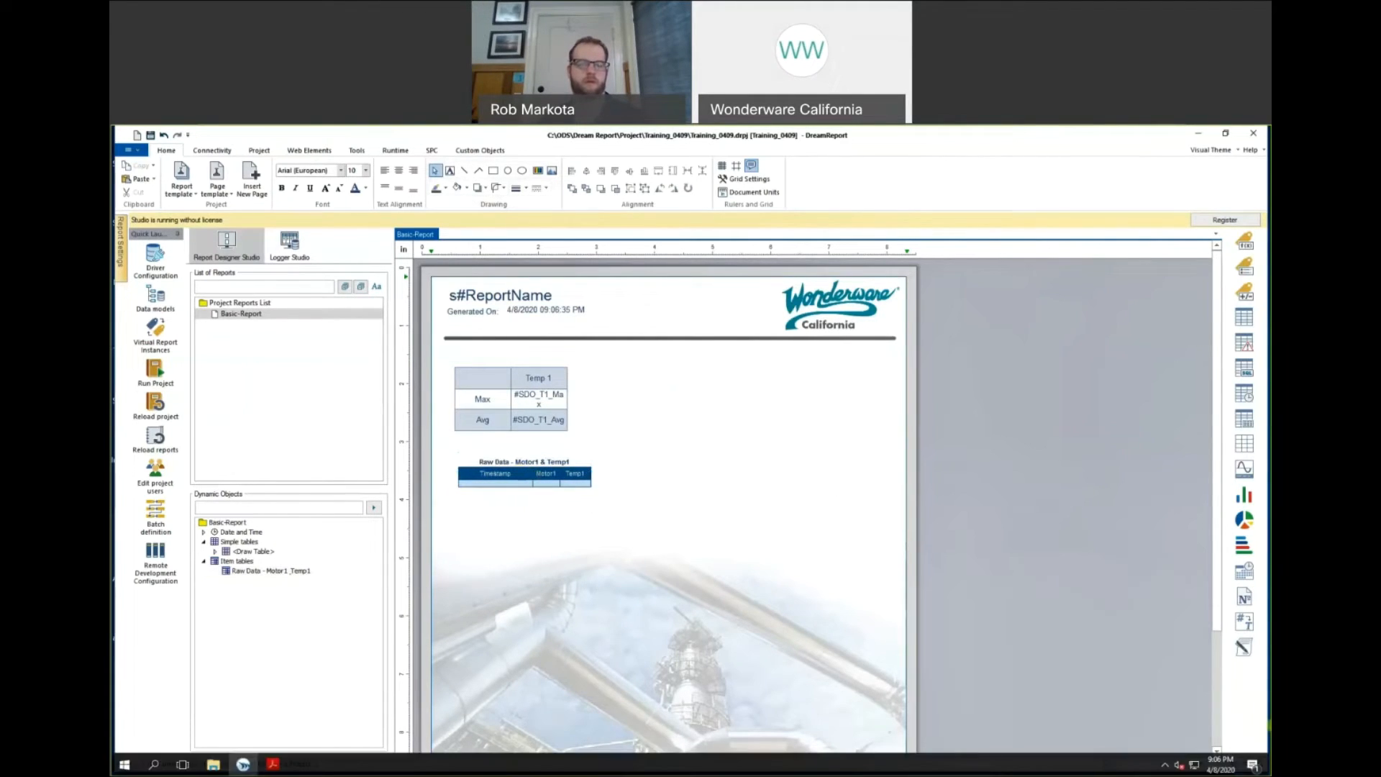
Duplicate the Raw Data item table and place the copy beside the original at about the same height.
left_click(517, 478)
right_click(517, 478)
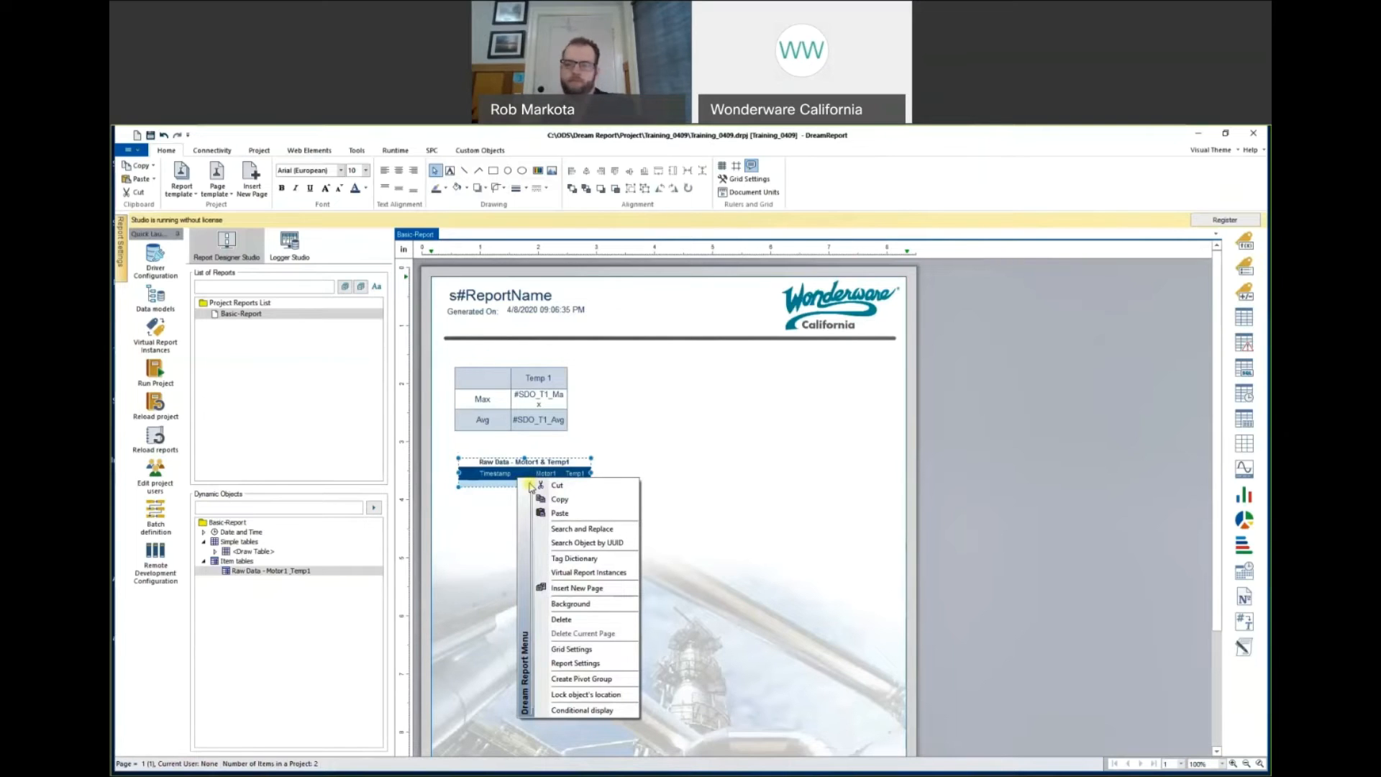
left_click(558, 499)
left_click(617, 470)
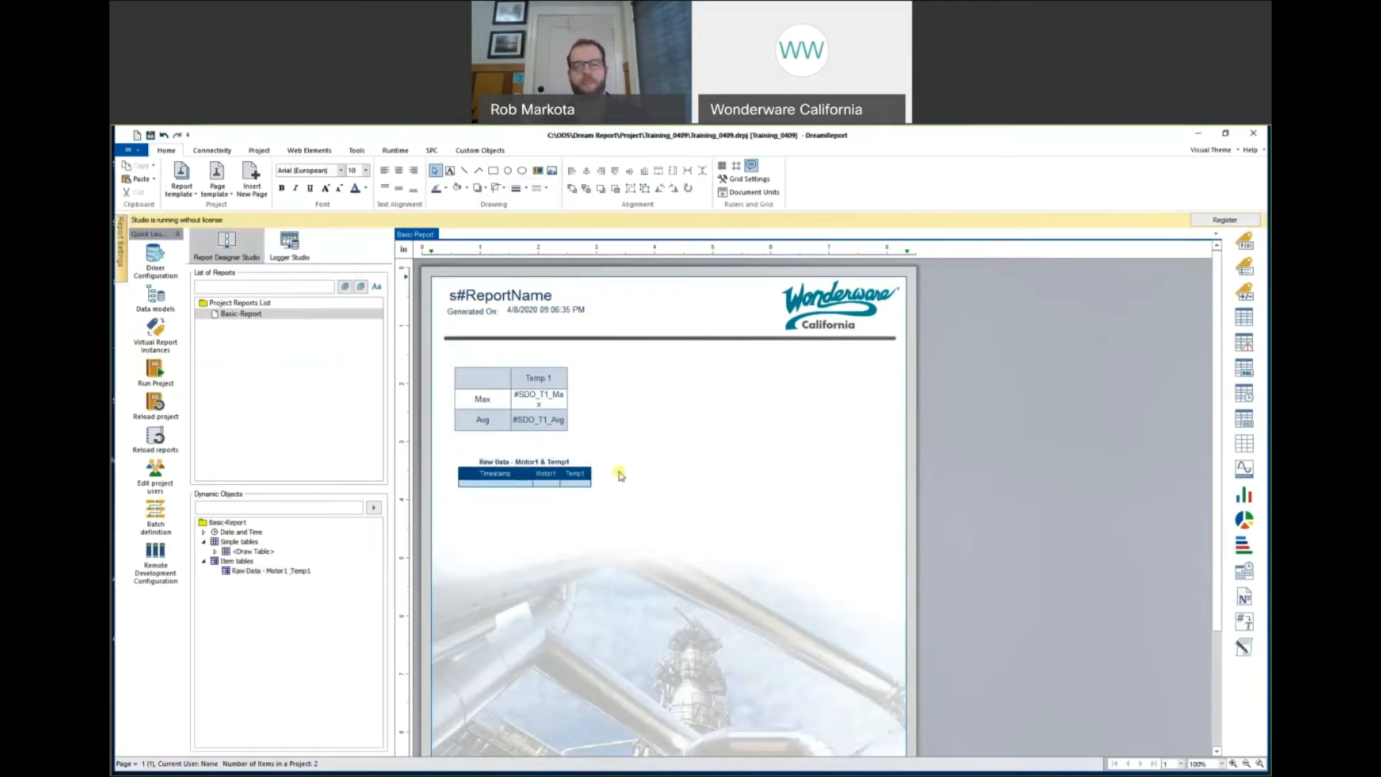
right_click(623, 475)
left_click(661, 507)
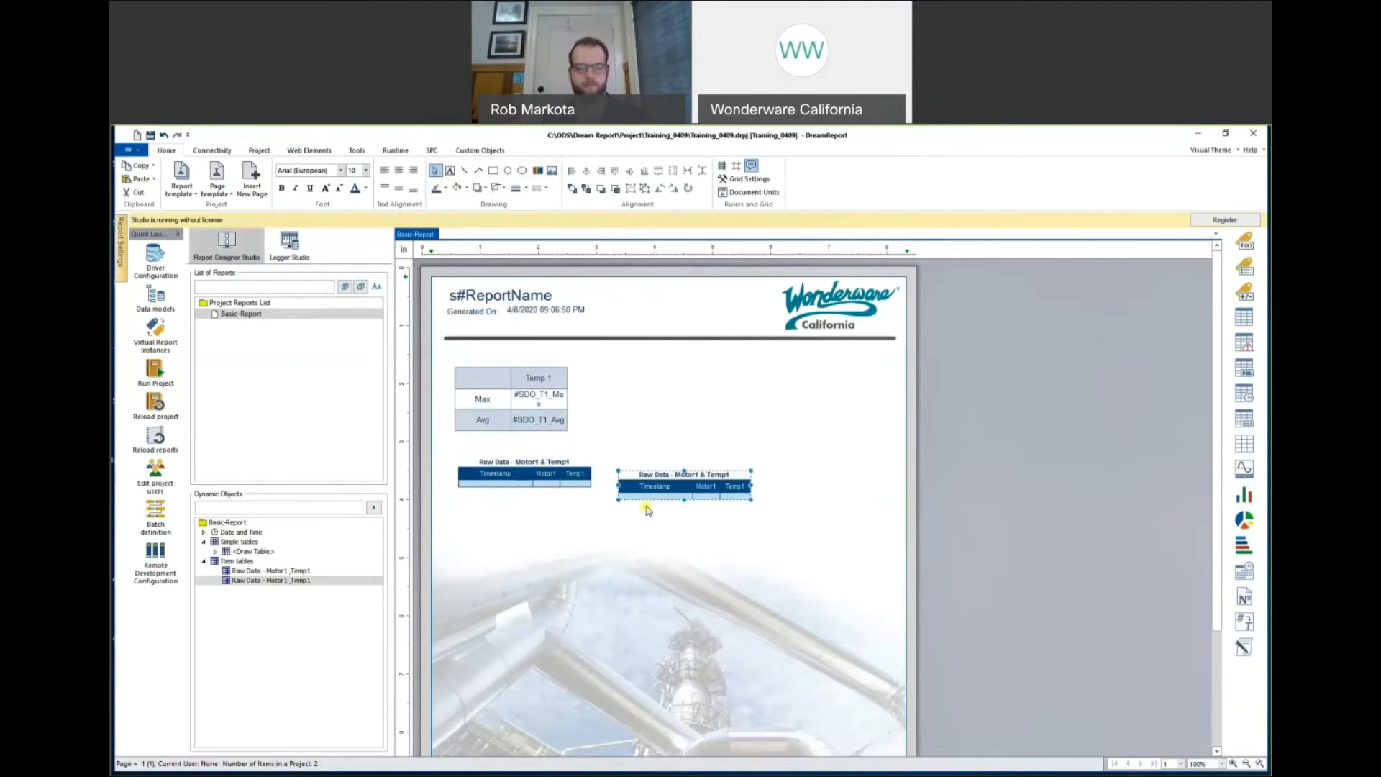
left_click_drag(643, 489, 638, 479)
left_click(629, 540)
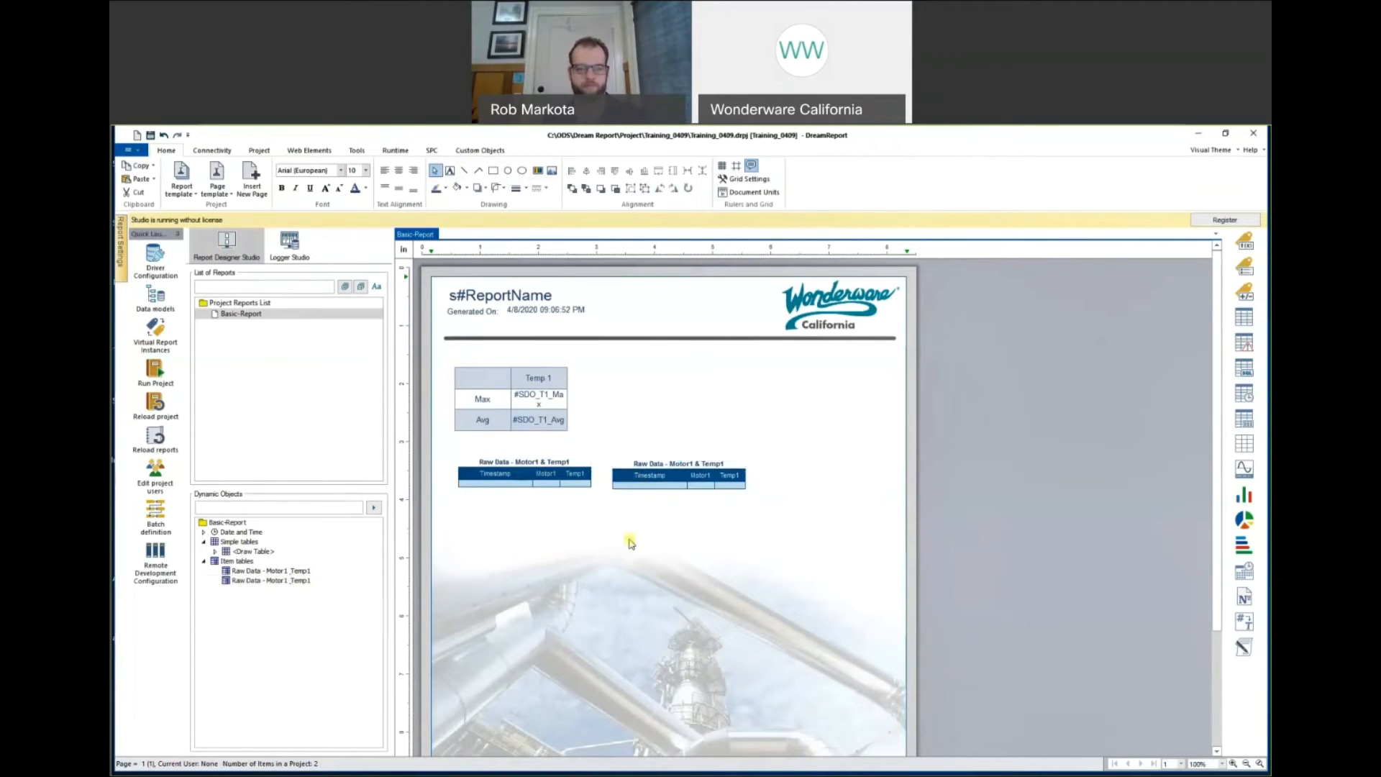
Begin the copied table's advanced SQL condition with the Process_Simulated item Motor1, followed by "= 1 AND".
right_click(628, 478)
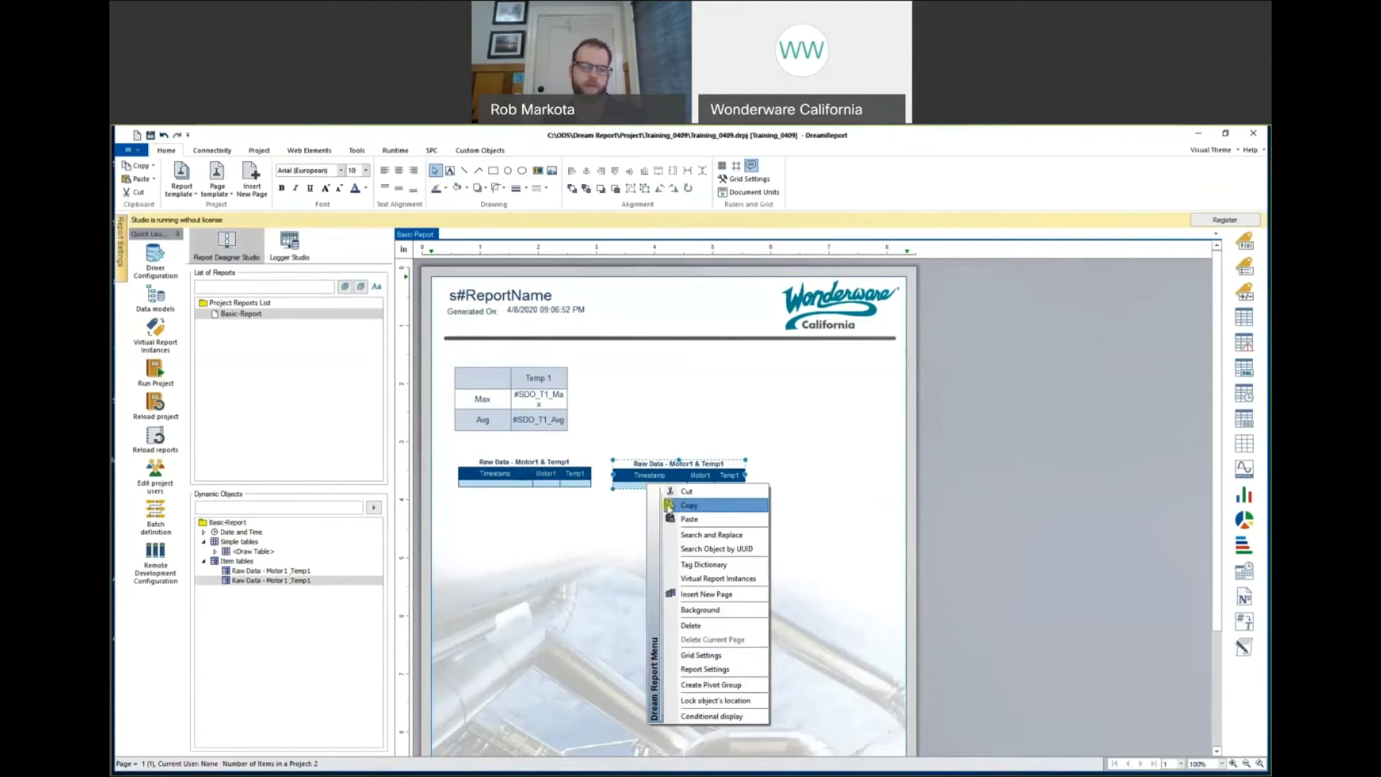
left_click(627, 478)
double_click(627, 478)
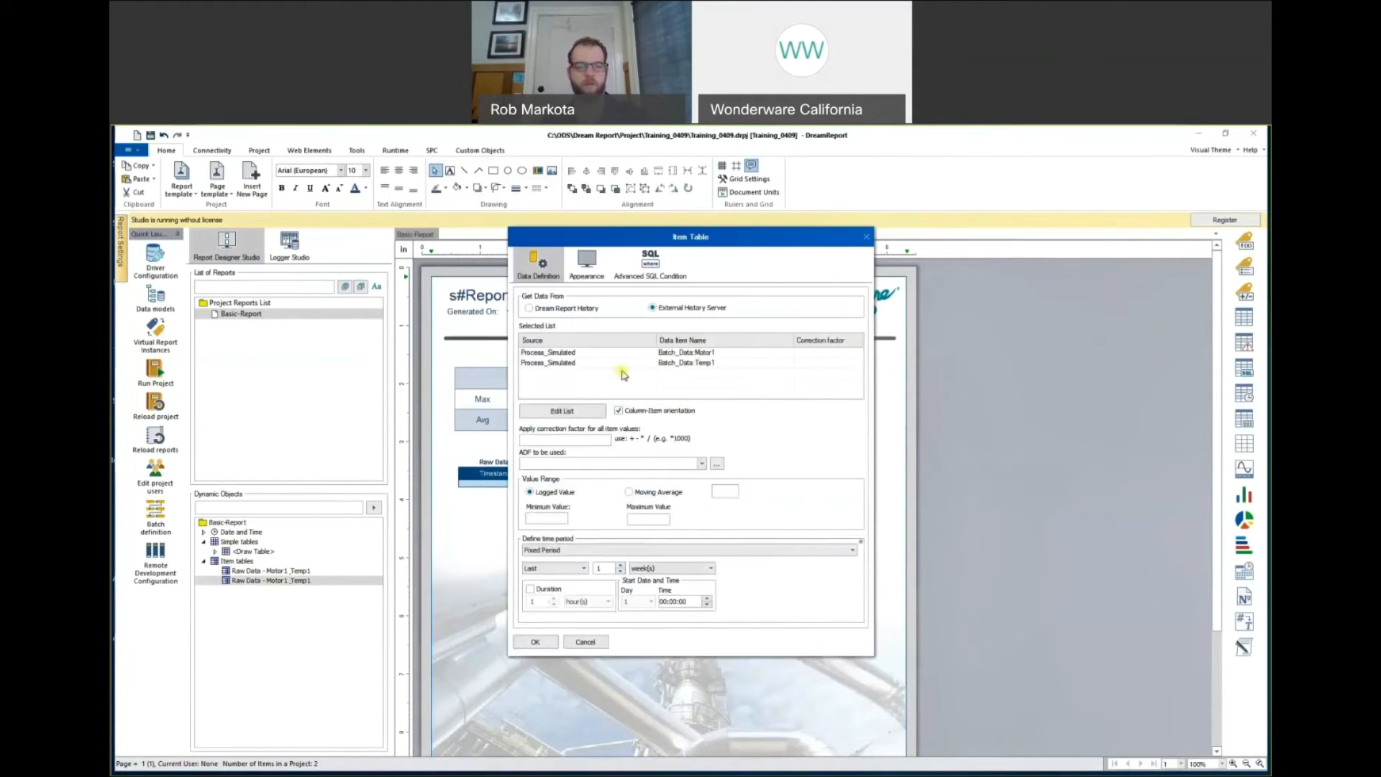
left_click(638, 277)
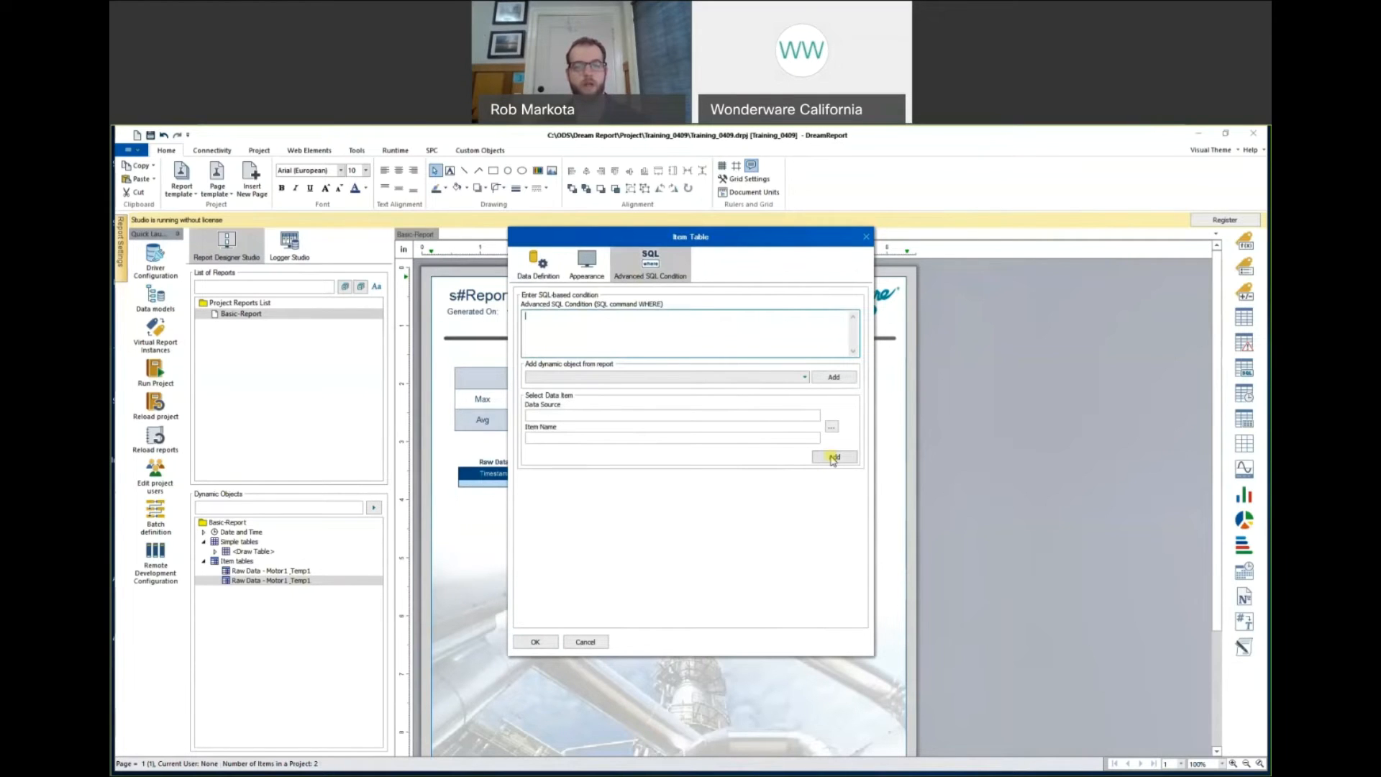
left_click(831, 428)
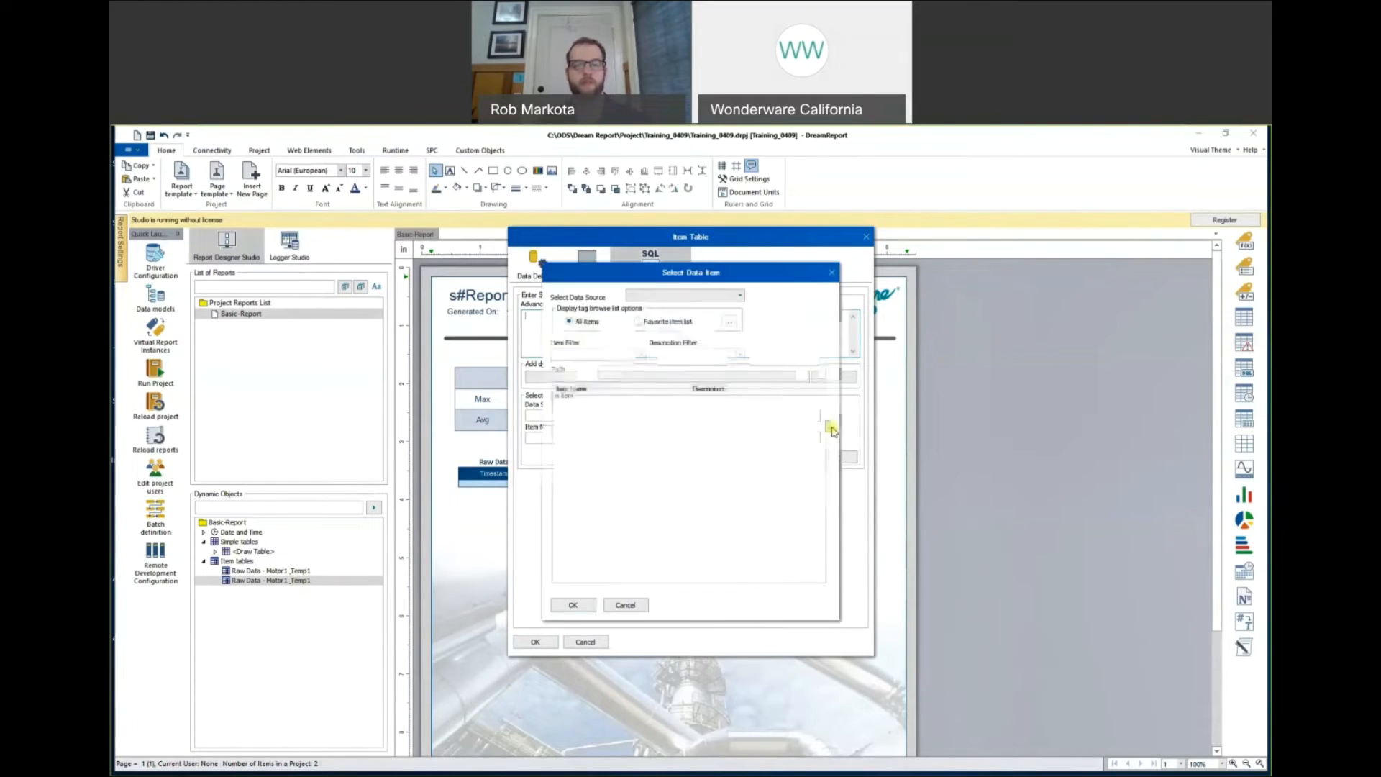
left_click(712, 296)
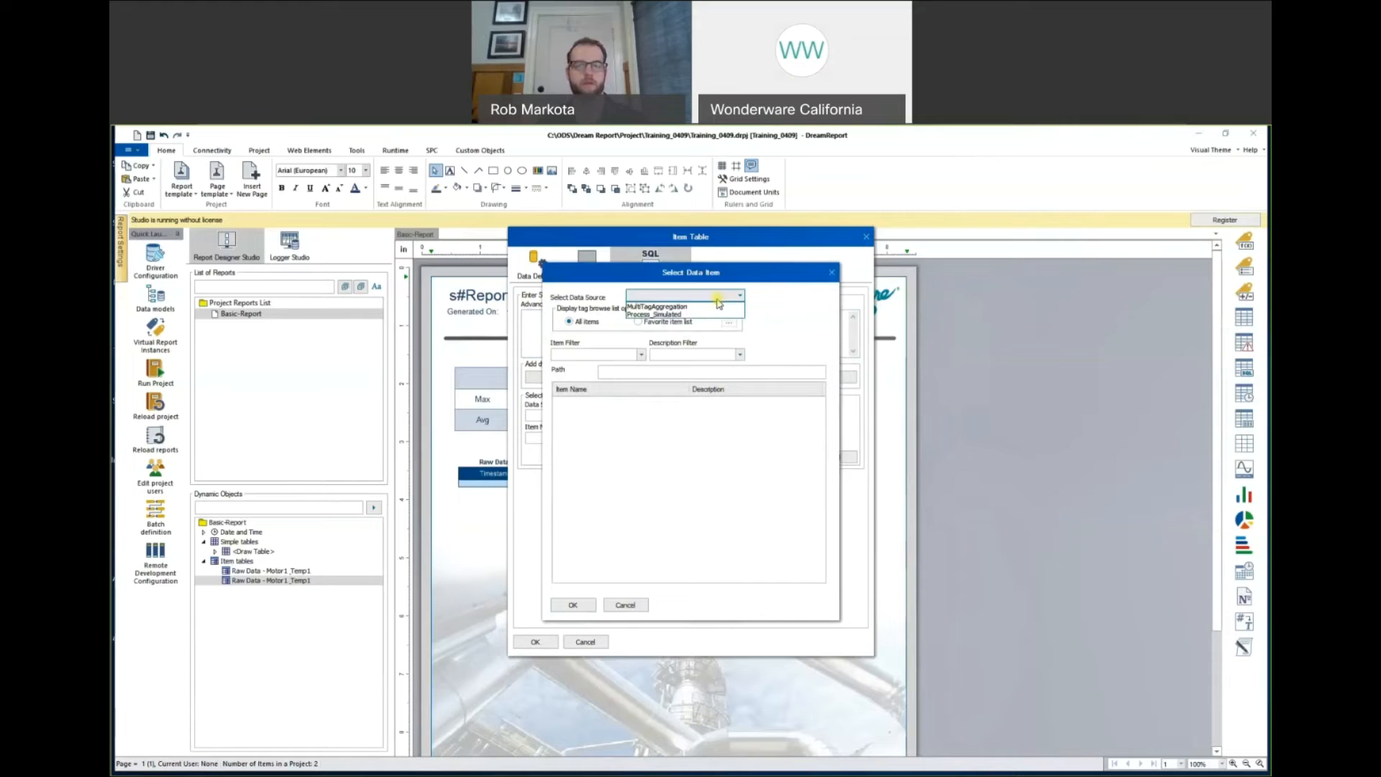
left_click(712, 314)
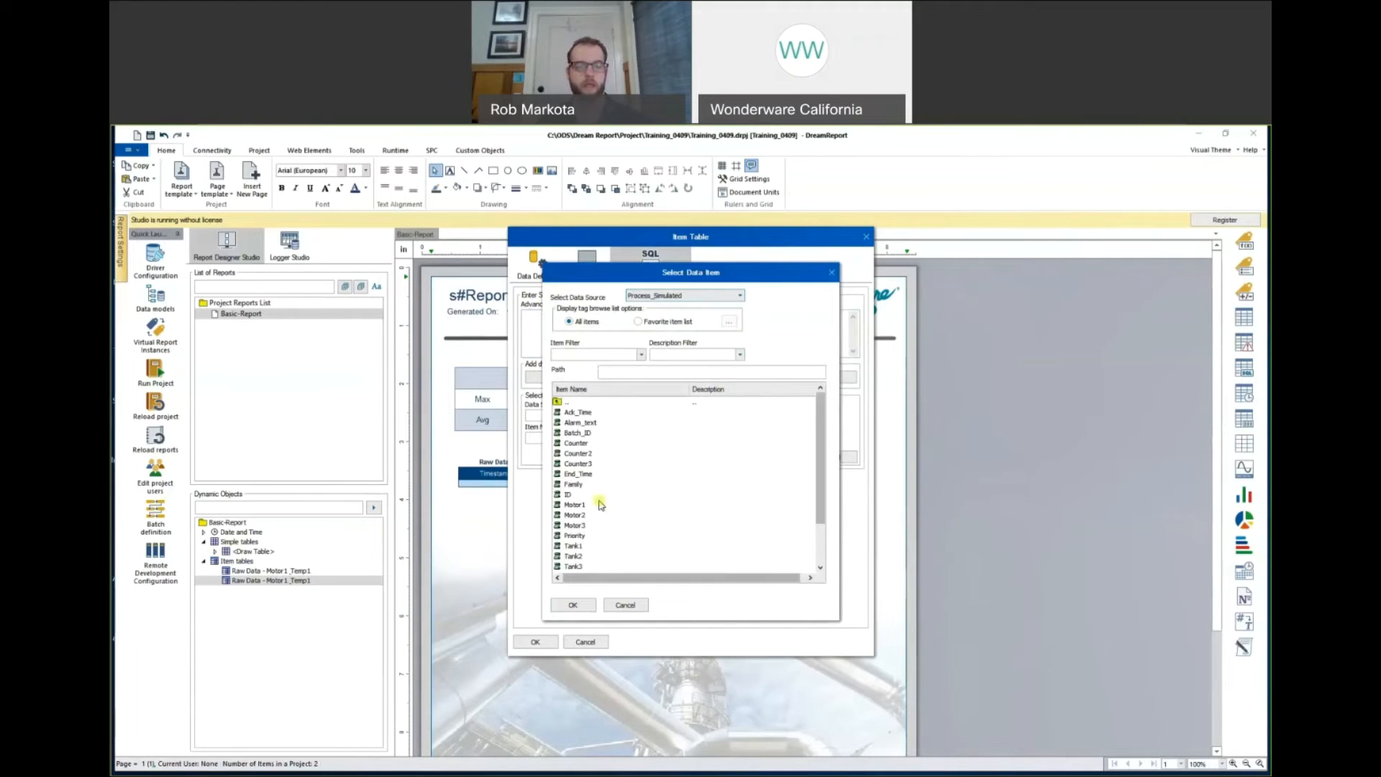
left_click(592, 506)
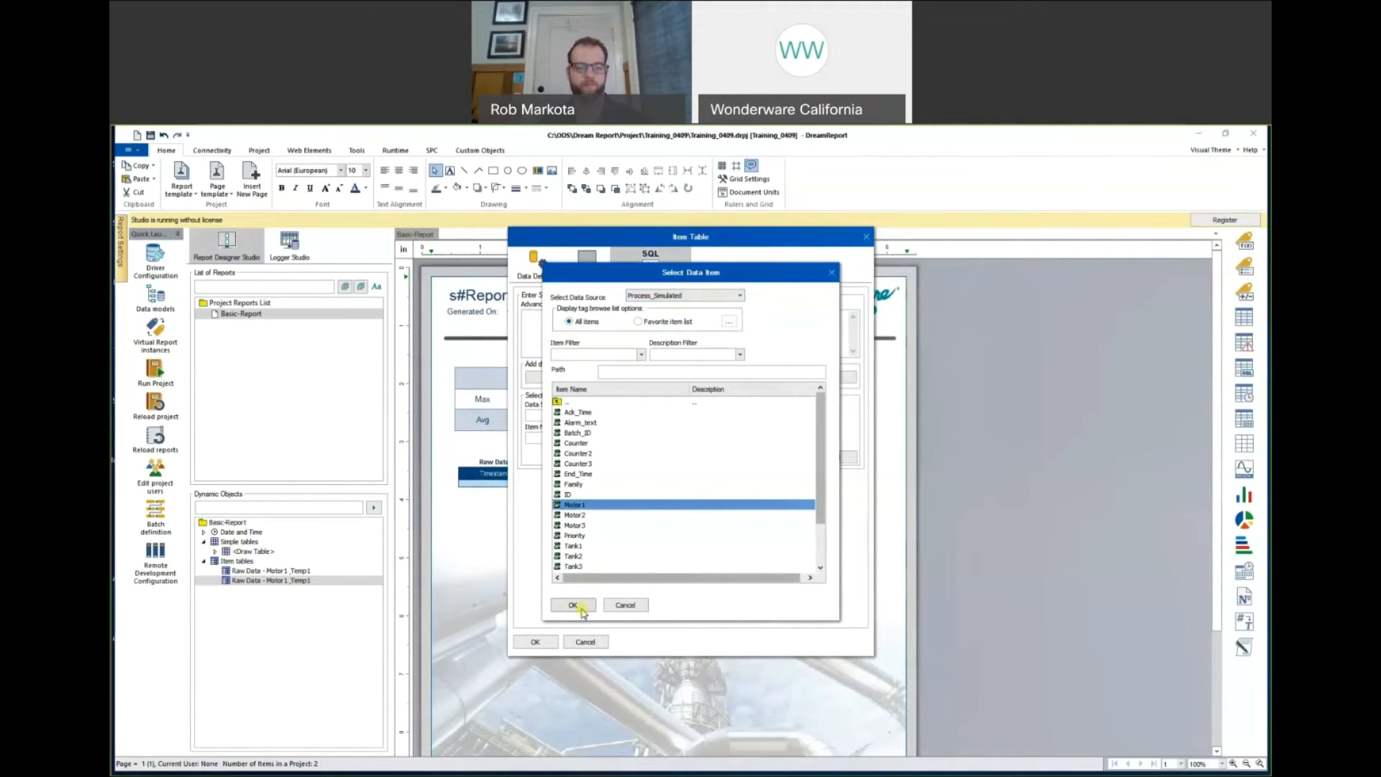
left_click(581, 609)
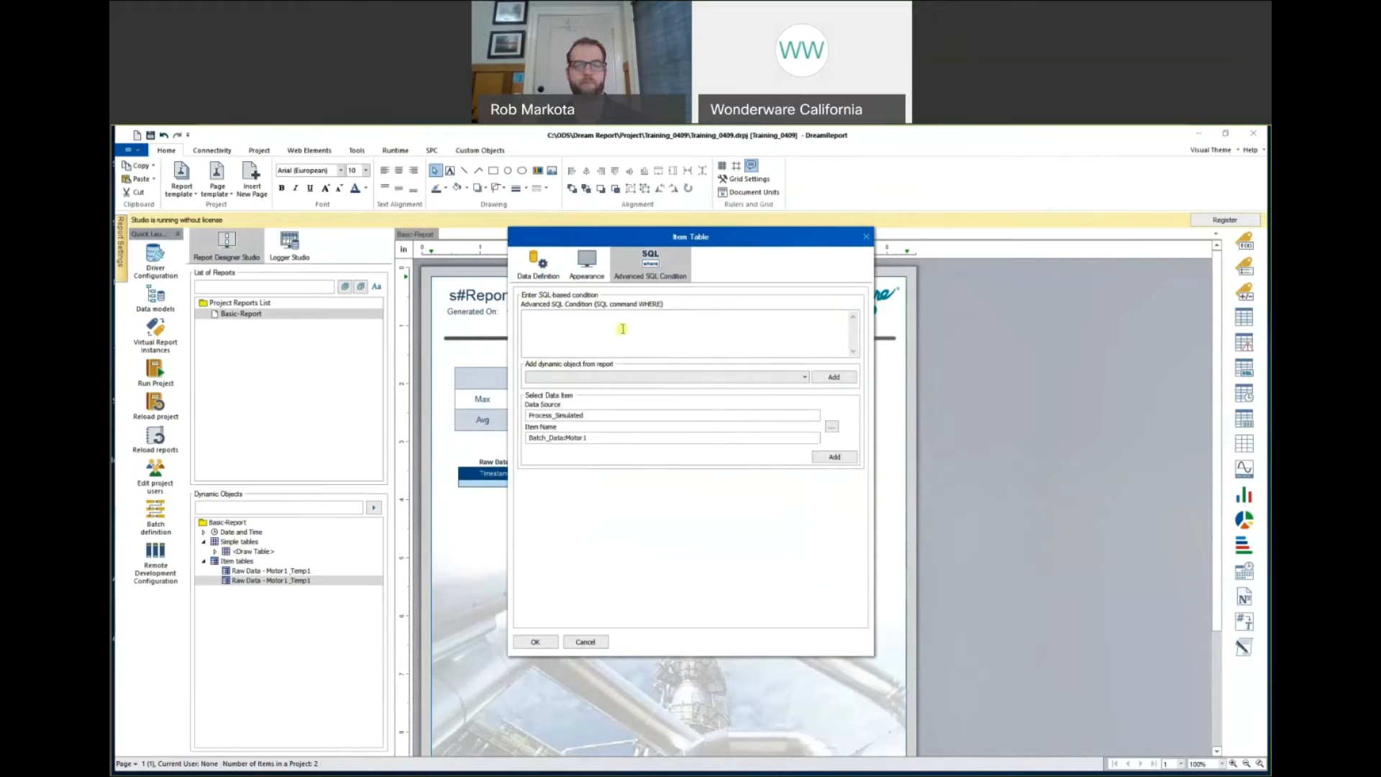
left_click(831, 457)
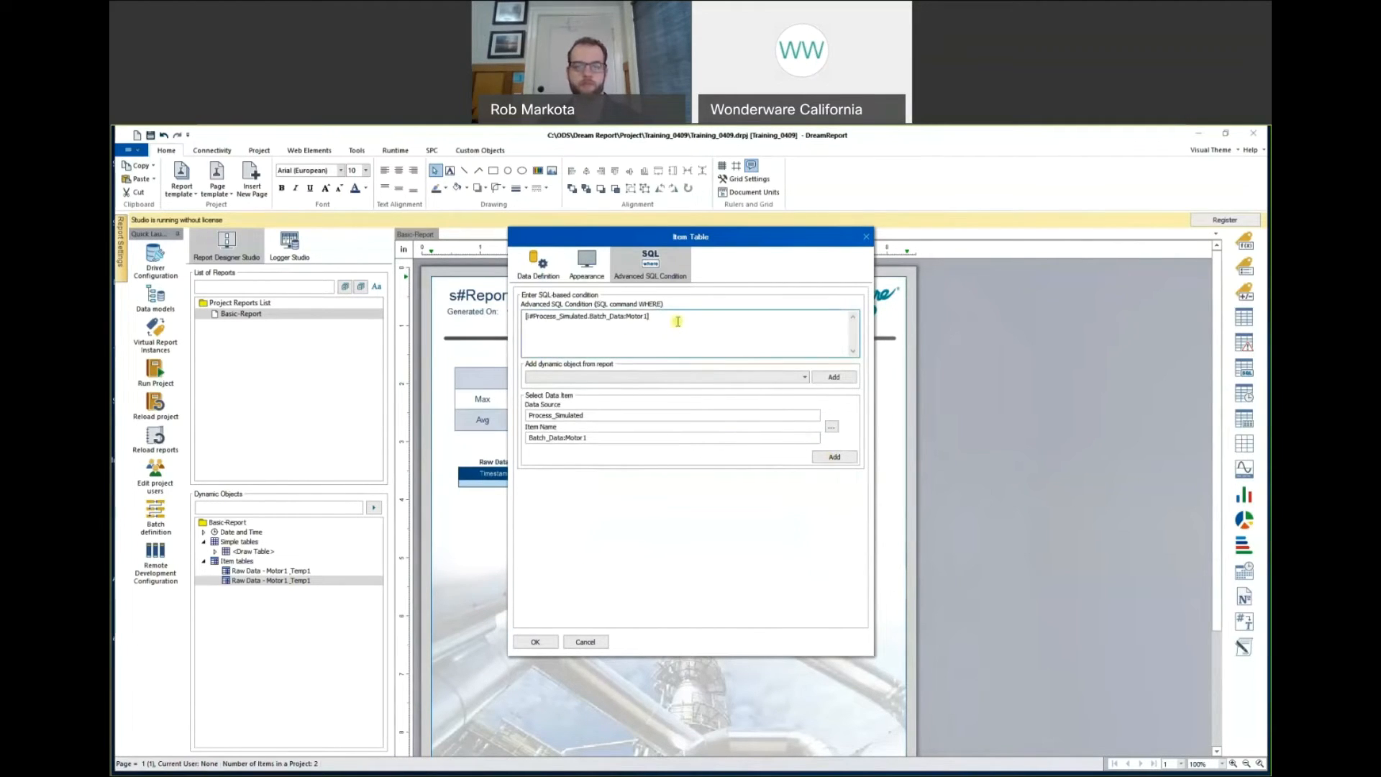
type("= 1 AND")
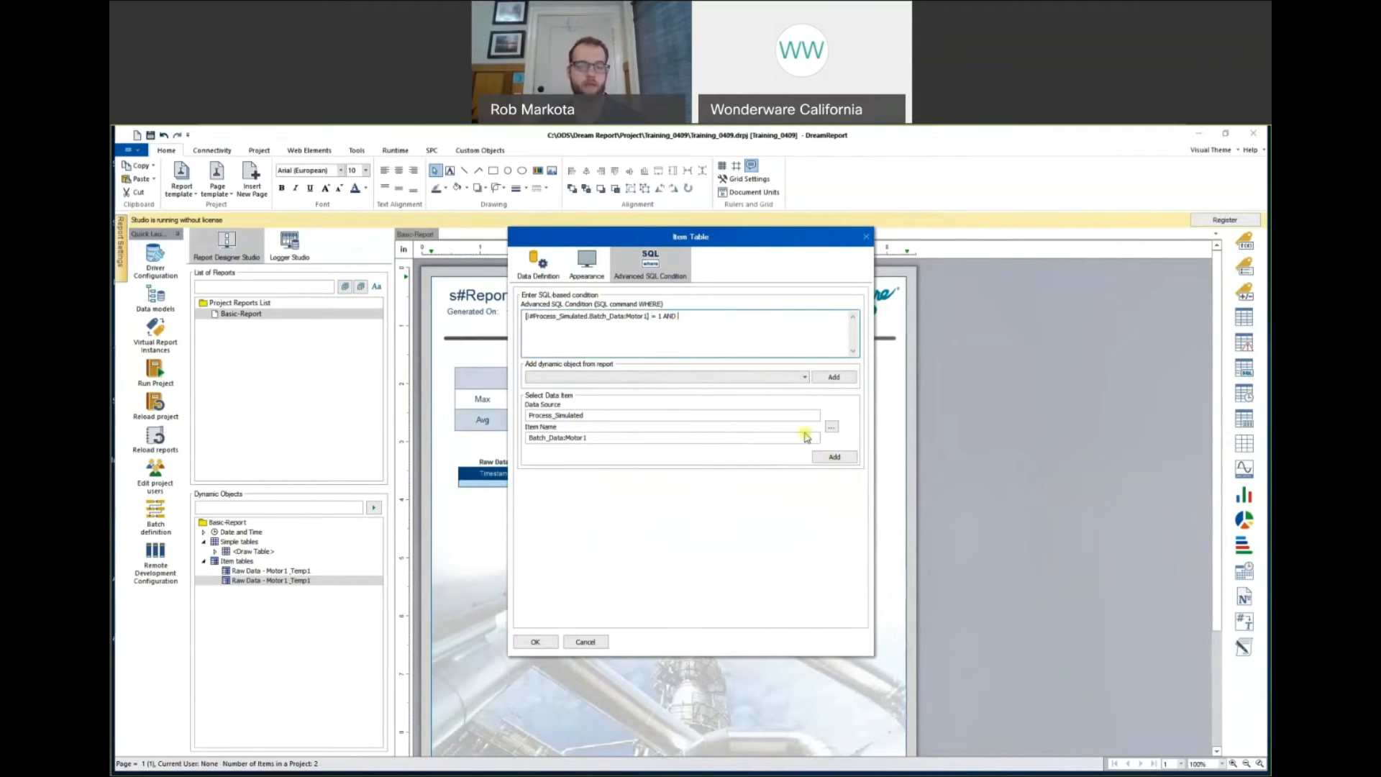
Extend the SQL condition with the Process_Simulated item Temp1, followed by "> 80".
left_click(829, 430)
scroll(633, 504, "down", 2)
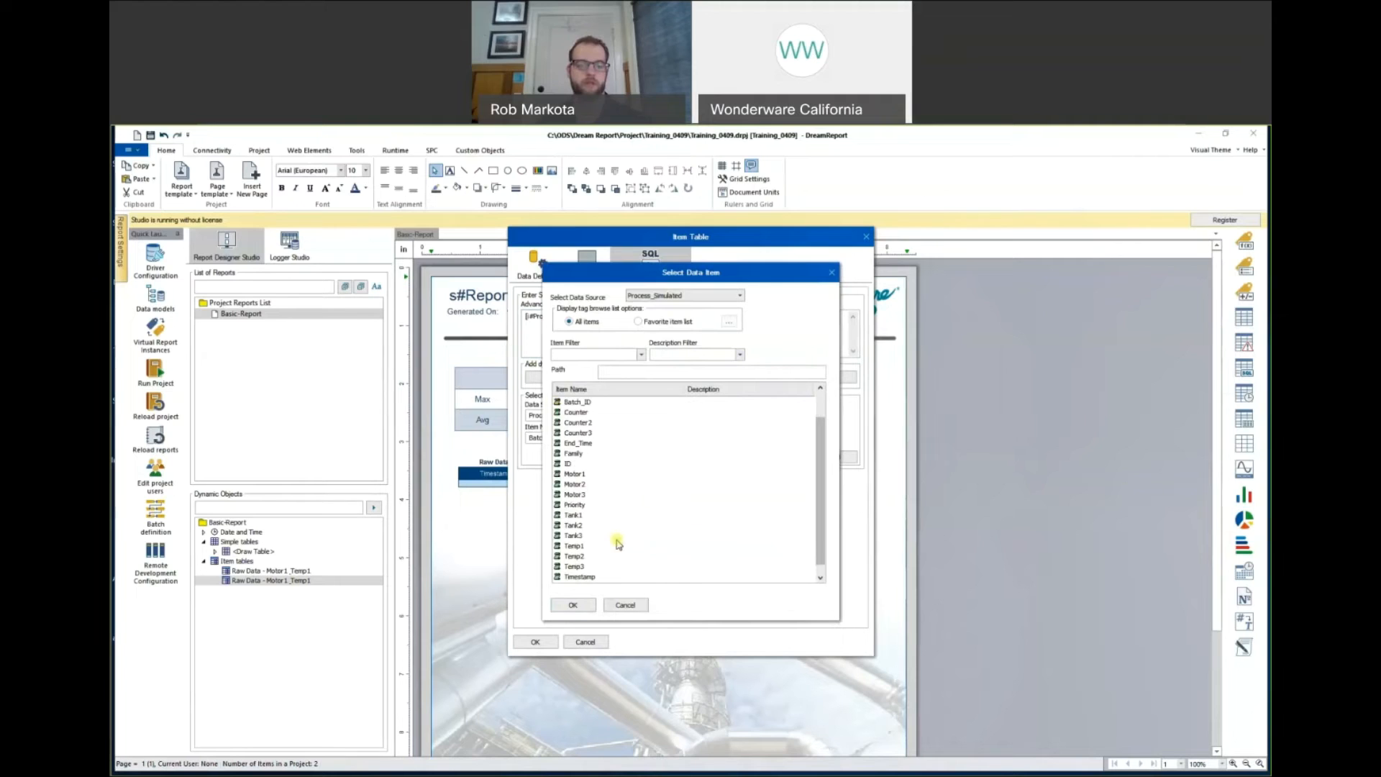
left_click(594, 546)
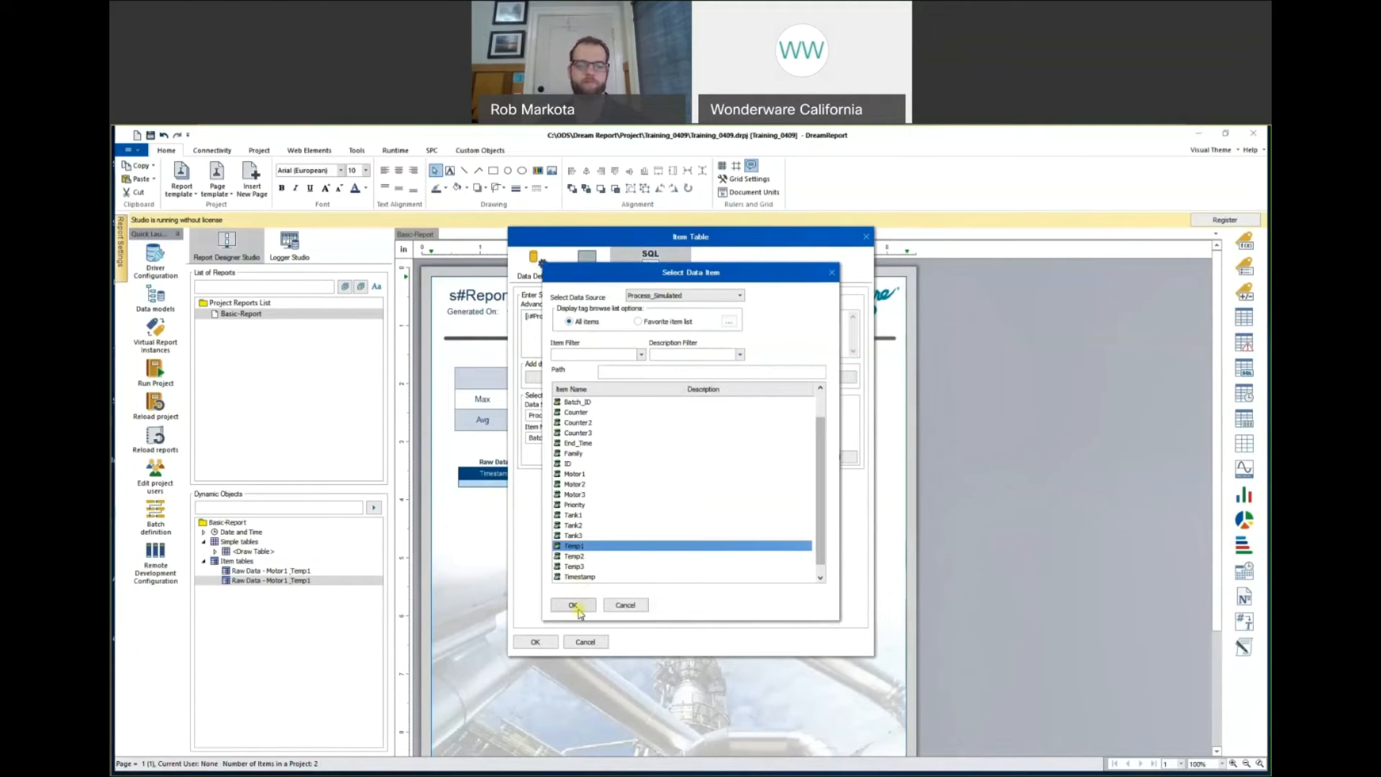
left_click(574, 606)
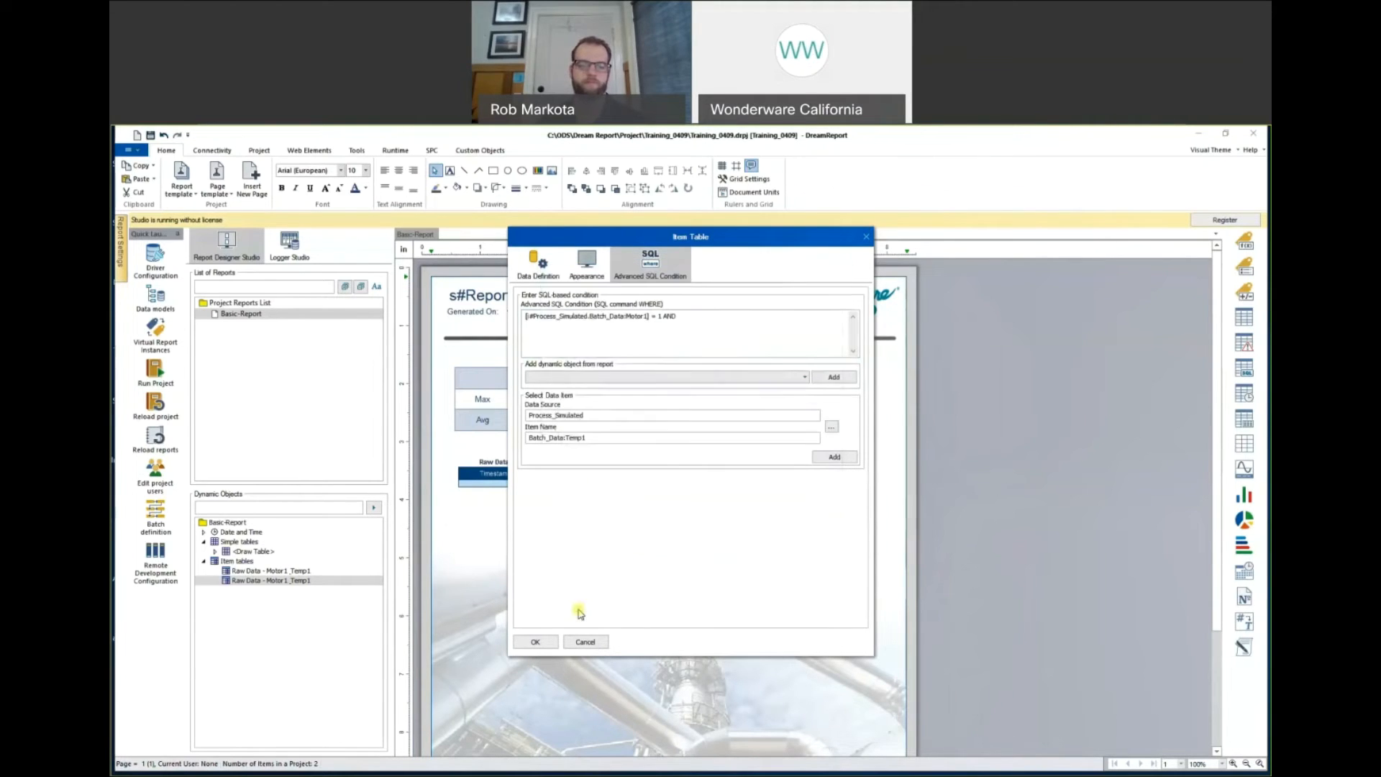
left_click(836, 456)
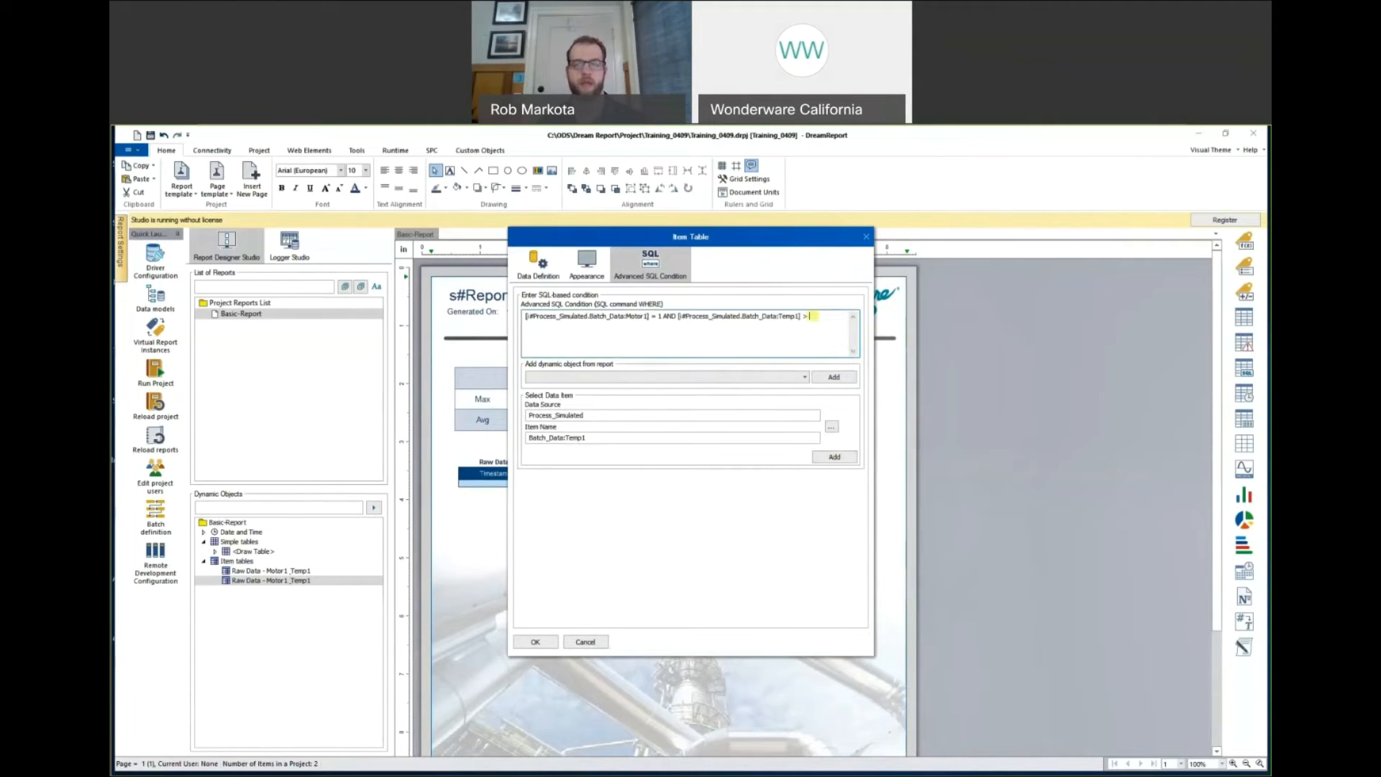
Change the copied table's name to "Filtered Data - Motor1 & Temp1" and apply the table definition.
left_click(586, 267)
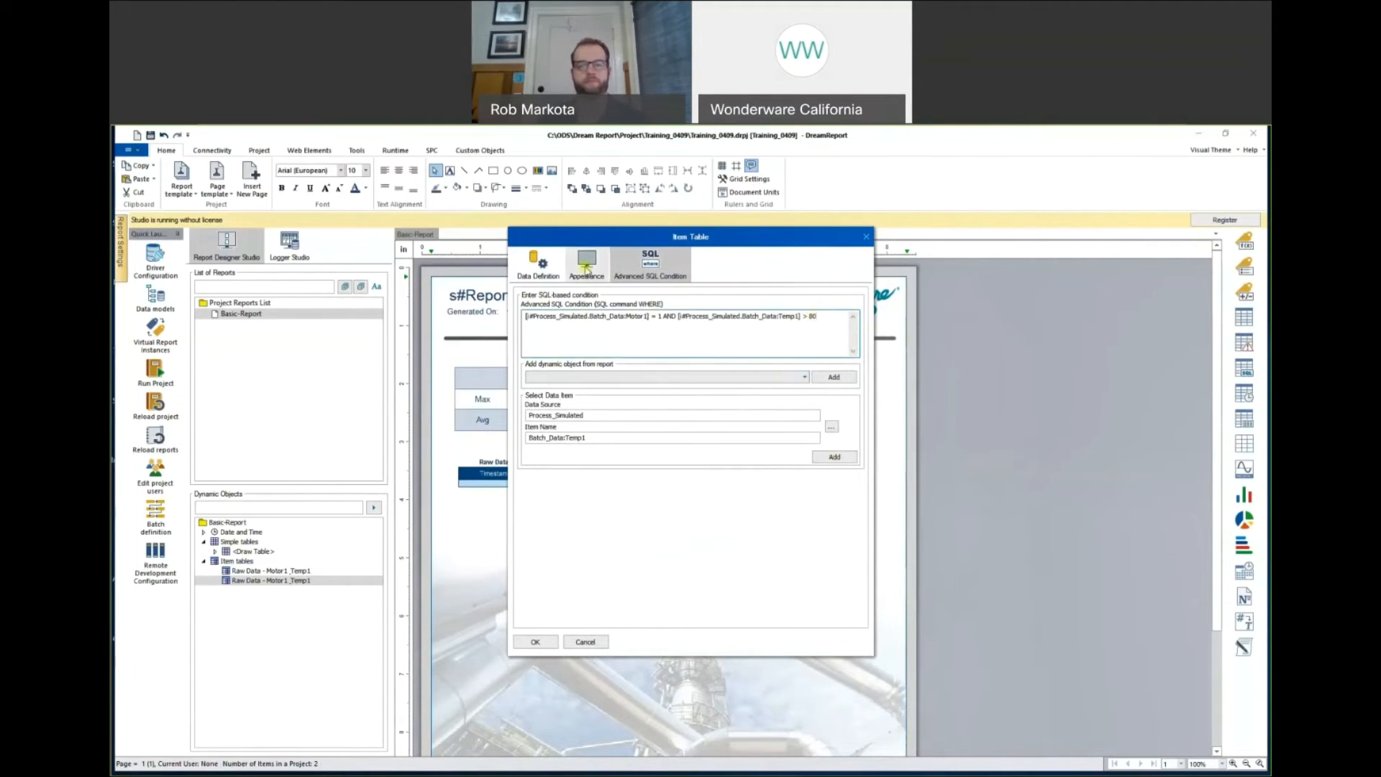
double_click(524, 310)
type("Fil")
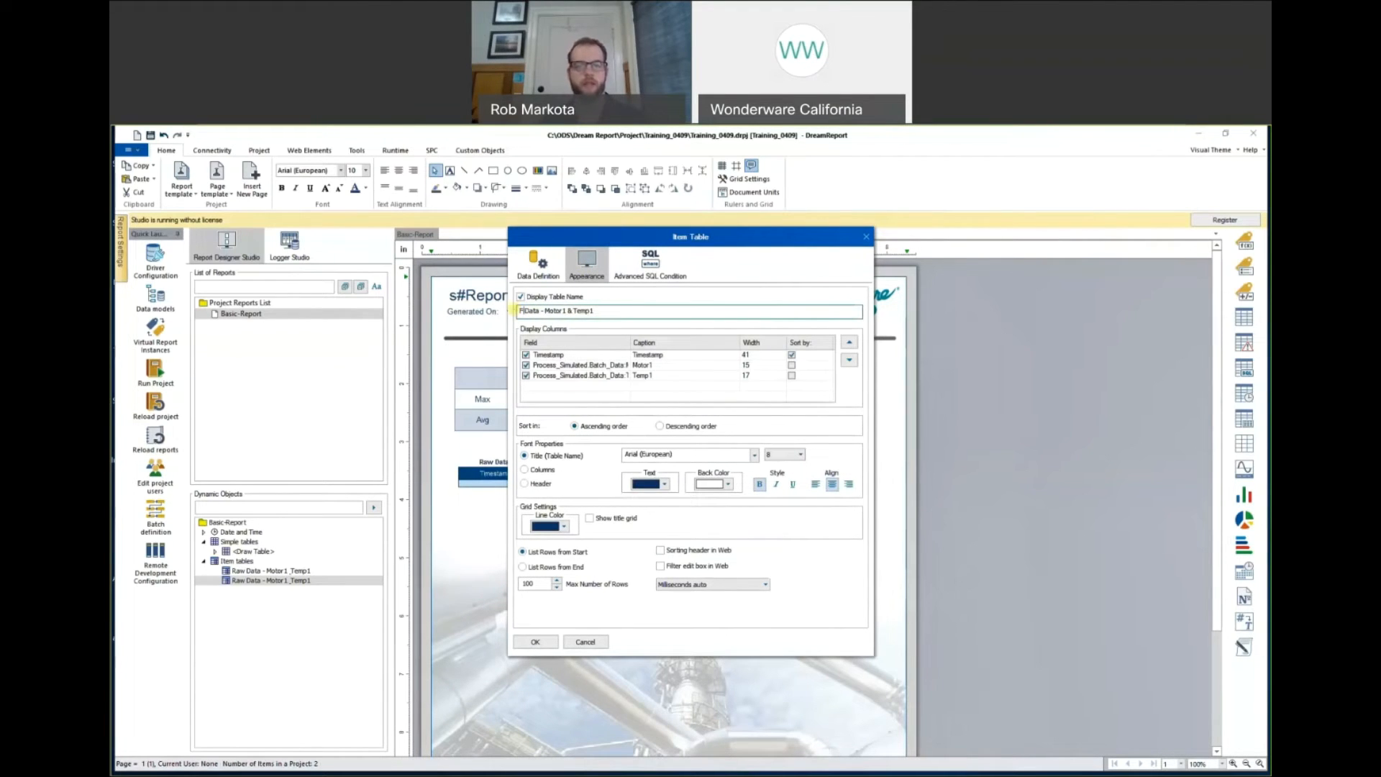
type("tered")
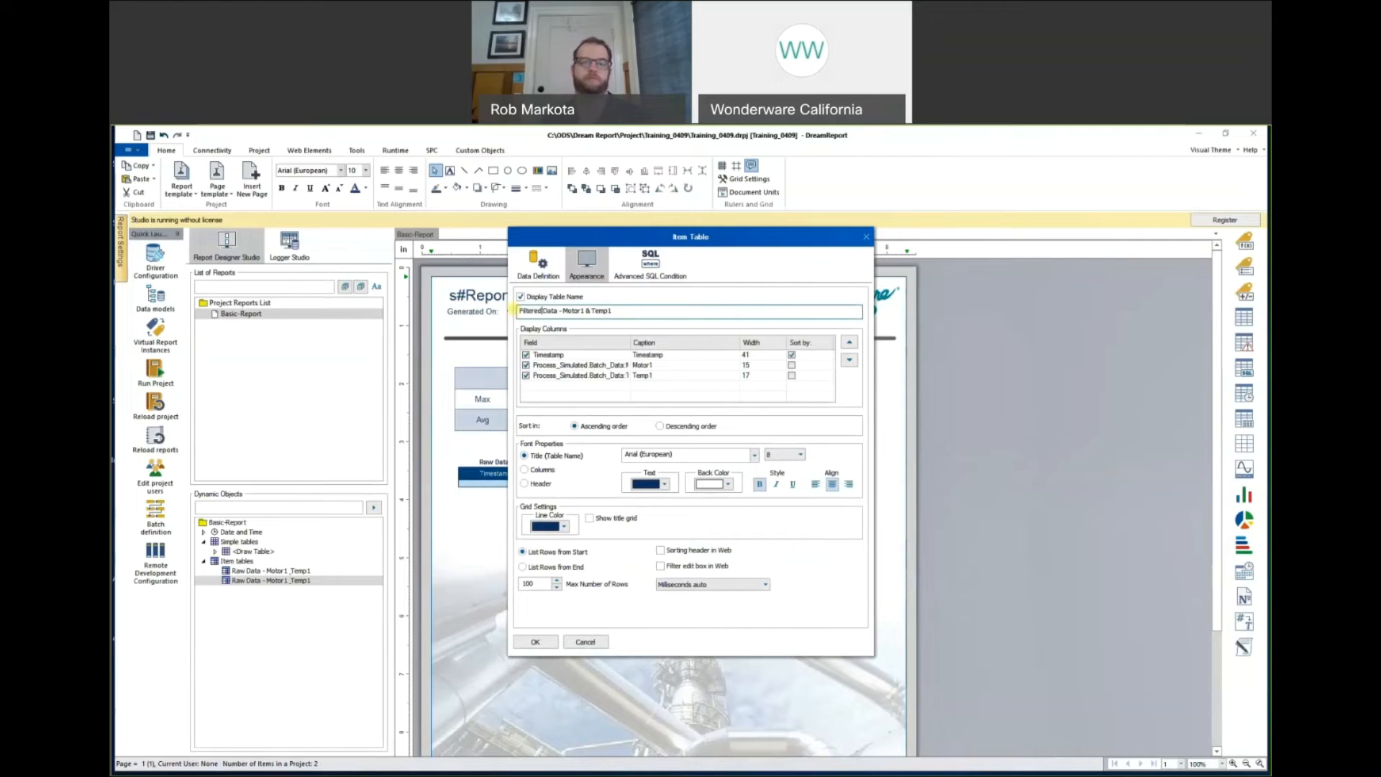
left_click(535, 642)
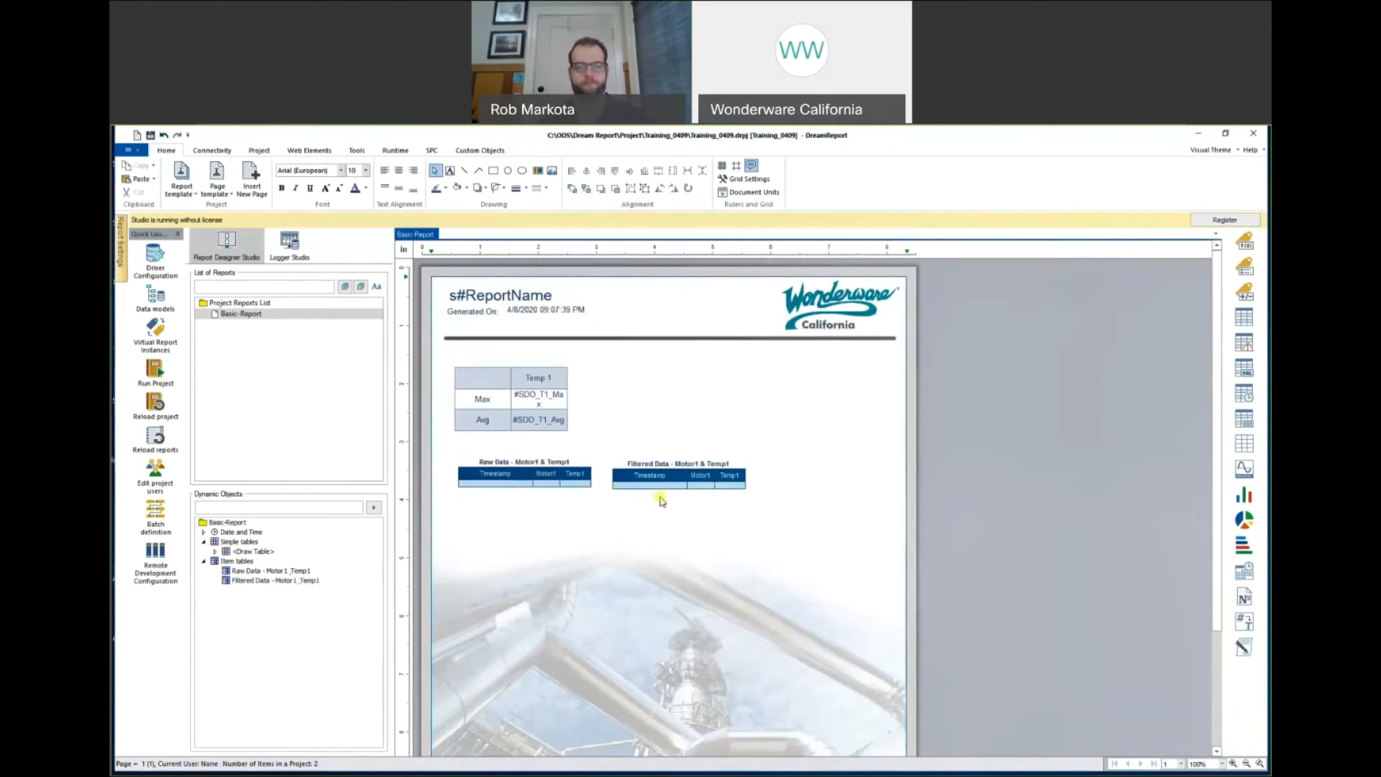
Align the Filtered Data table level with the Raw Data table.
left_click(661, 484)
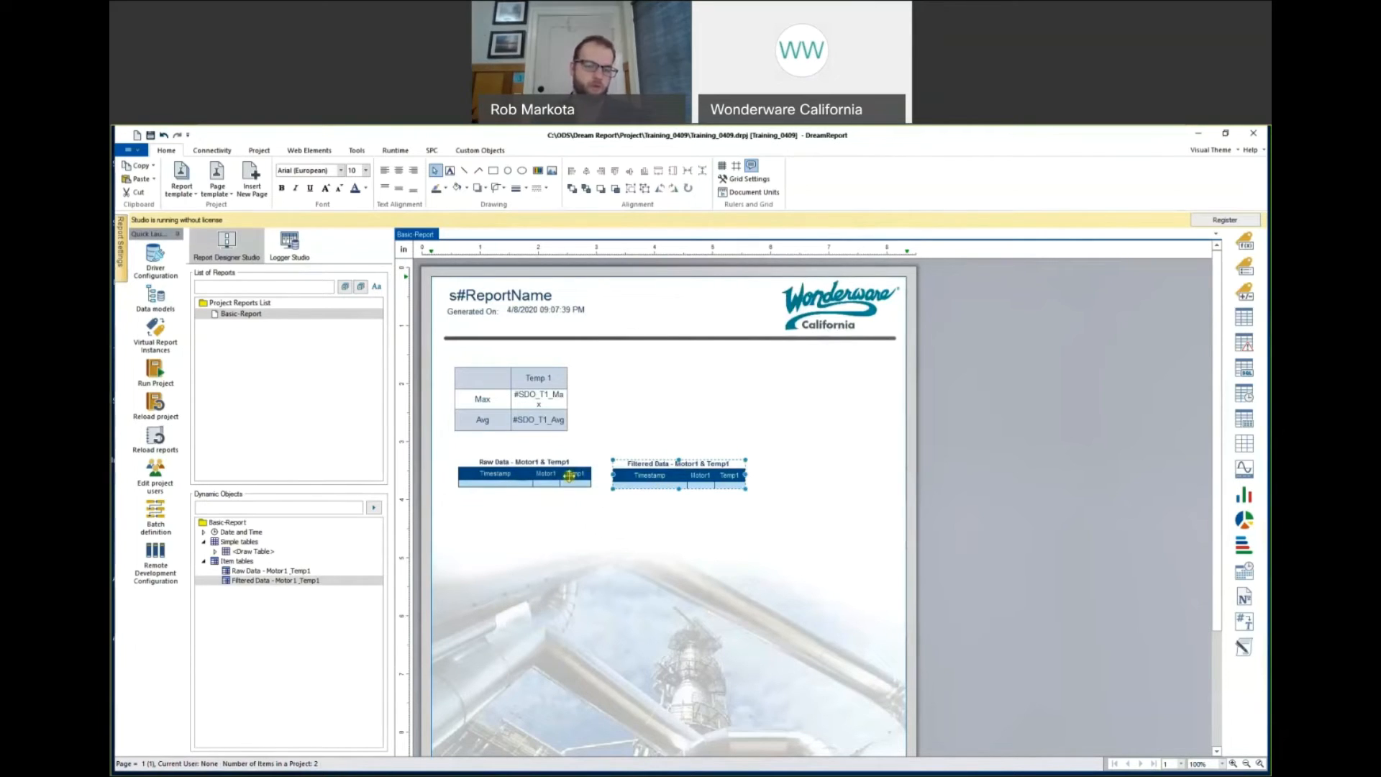
left_click(506, 475)
left_click(642, 485, "ctrl")
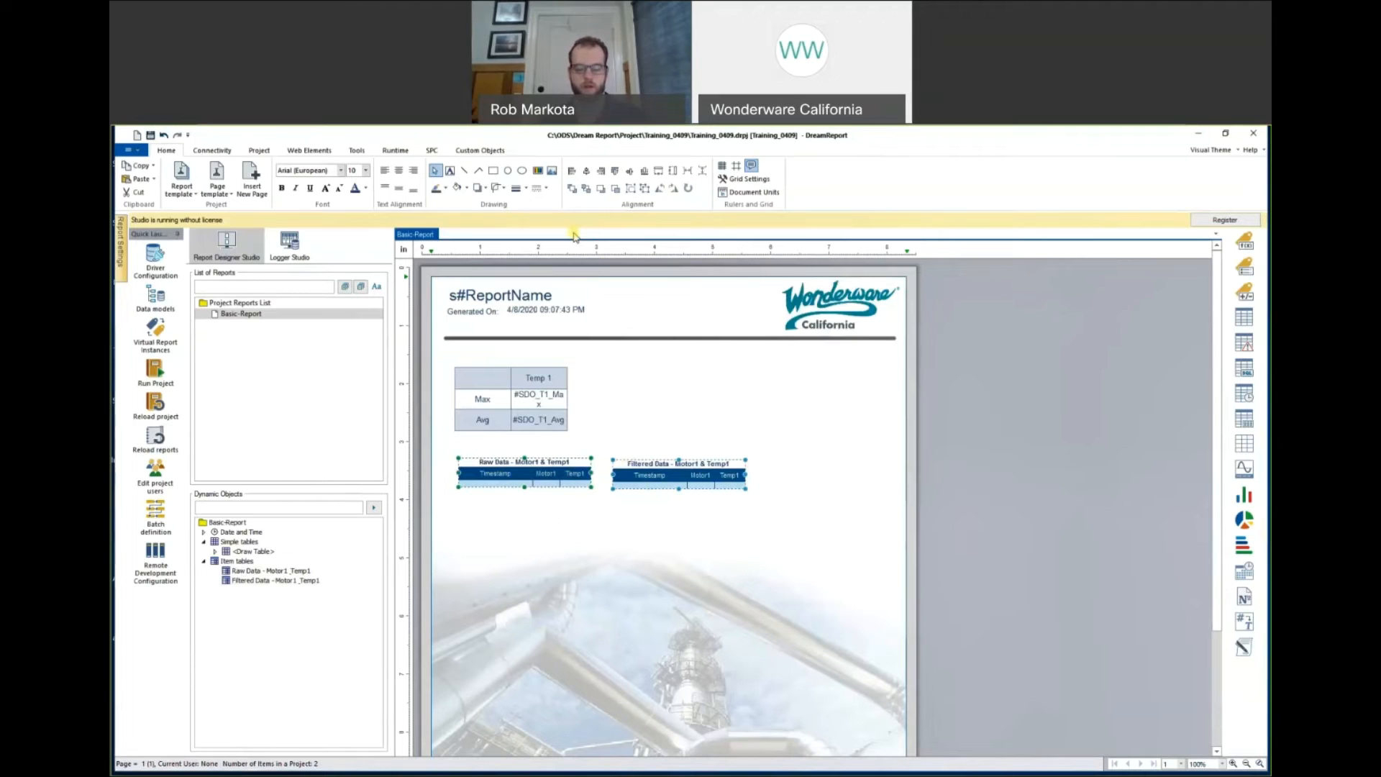
left_click(644, 175)
left_click(660, 408)
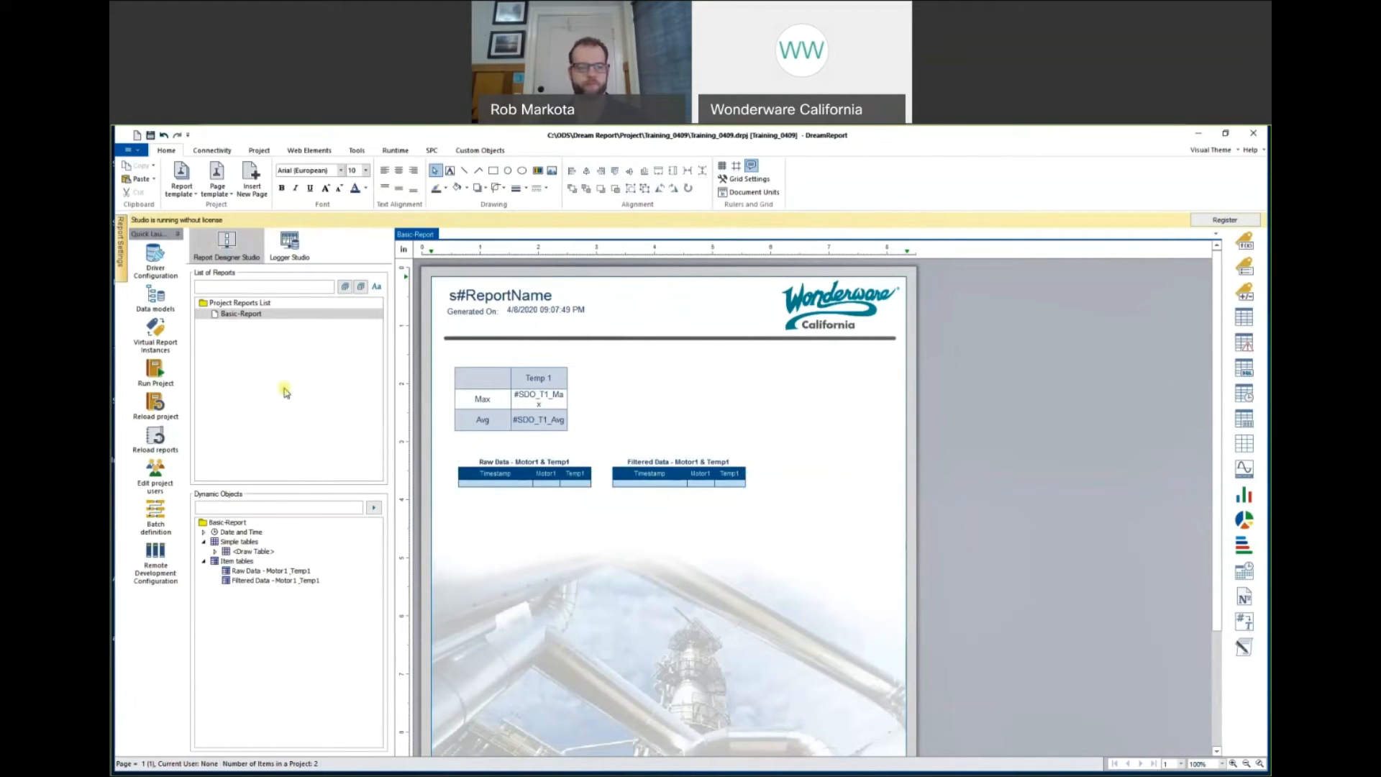
Run the project, saving the changes first, and generate Basic-Report from the Runtime Management Console.
left_click(157, 372)
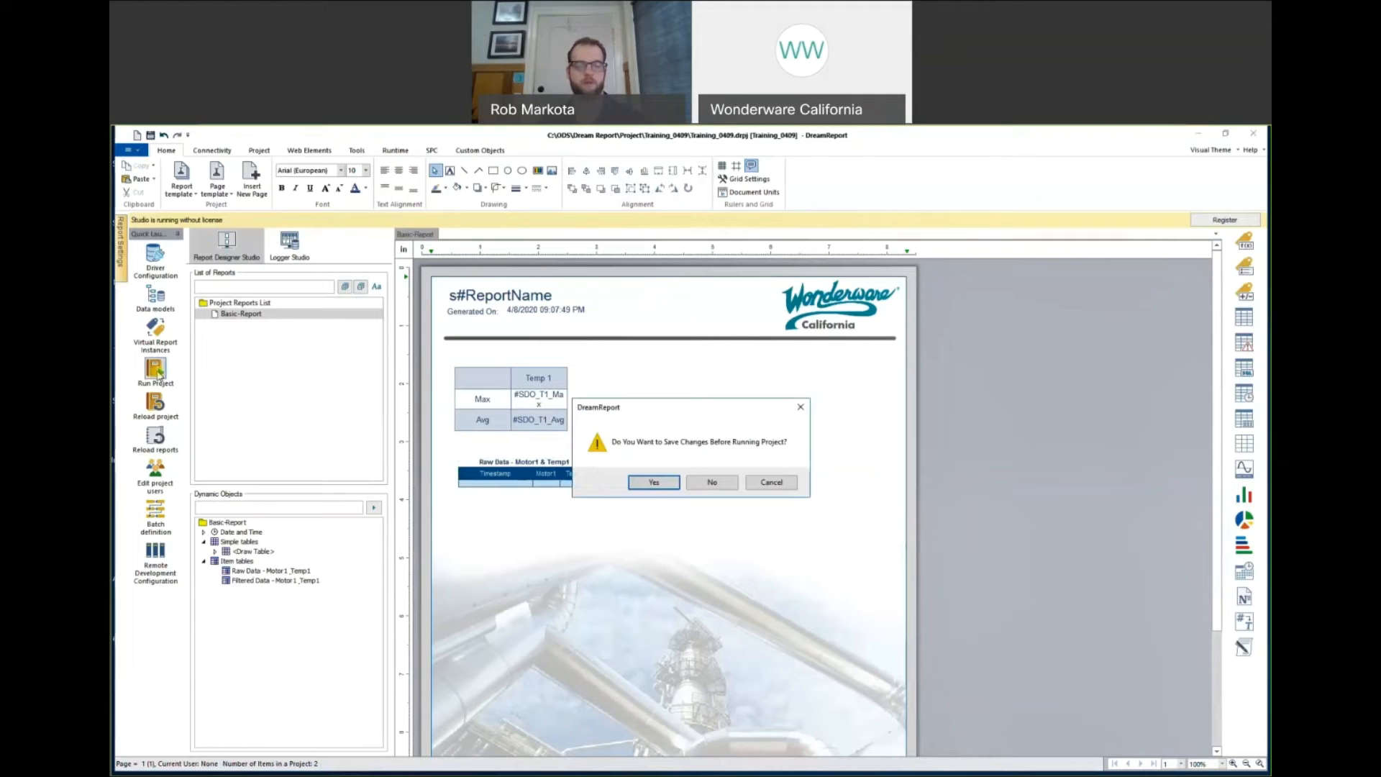
left_click(639, 486)
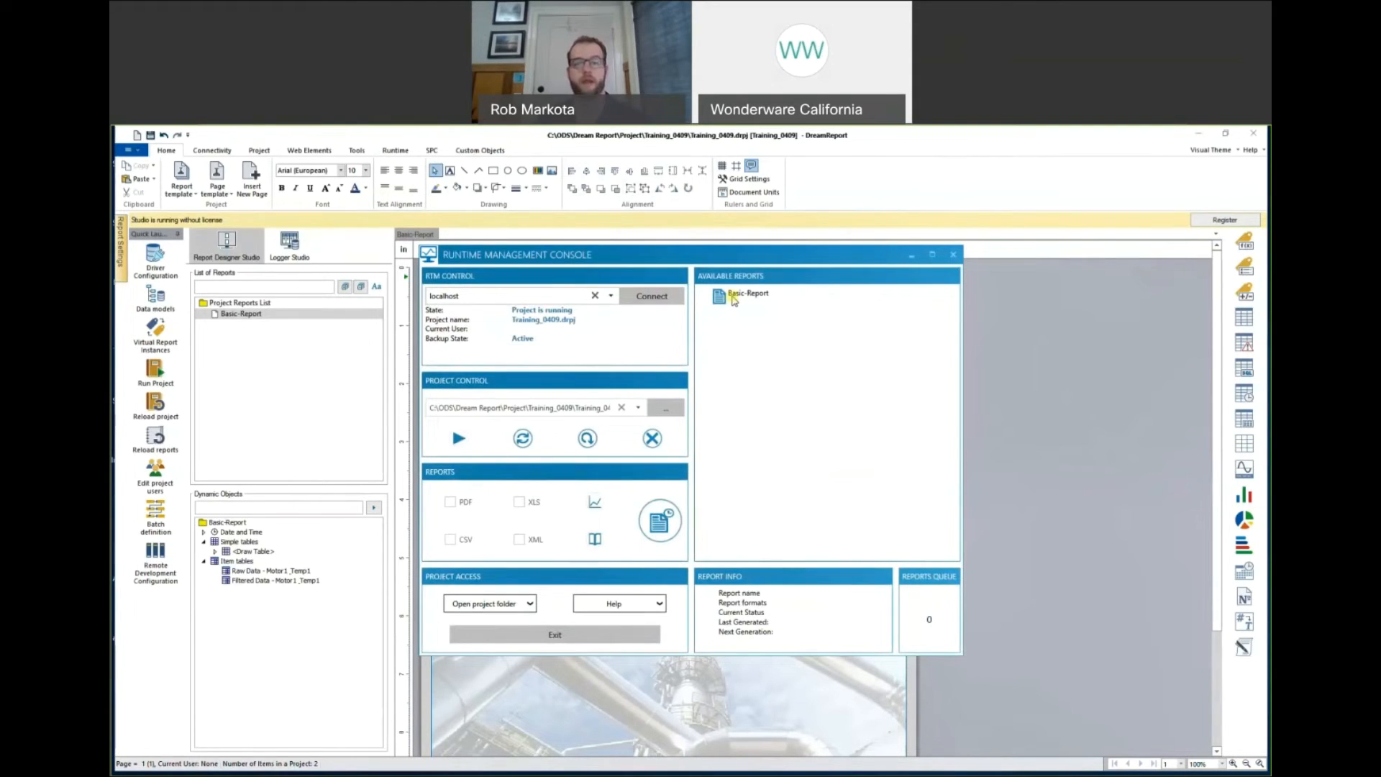
left_click(734, 300)
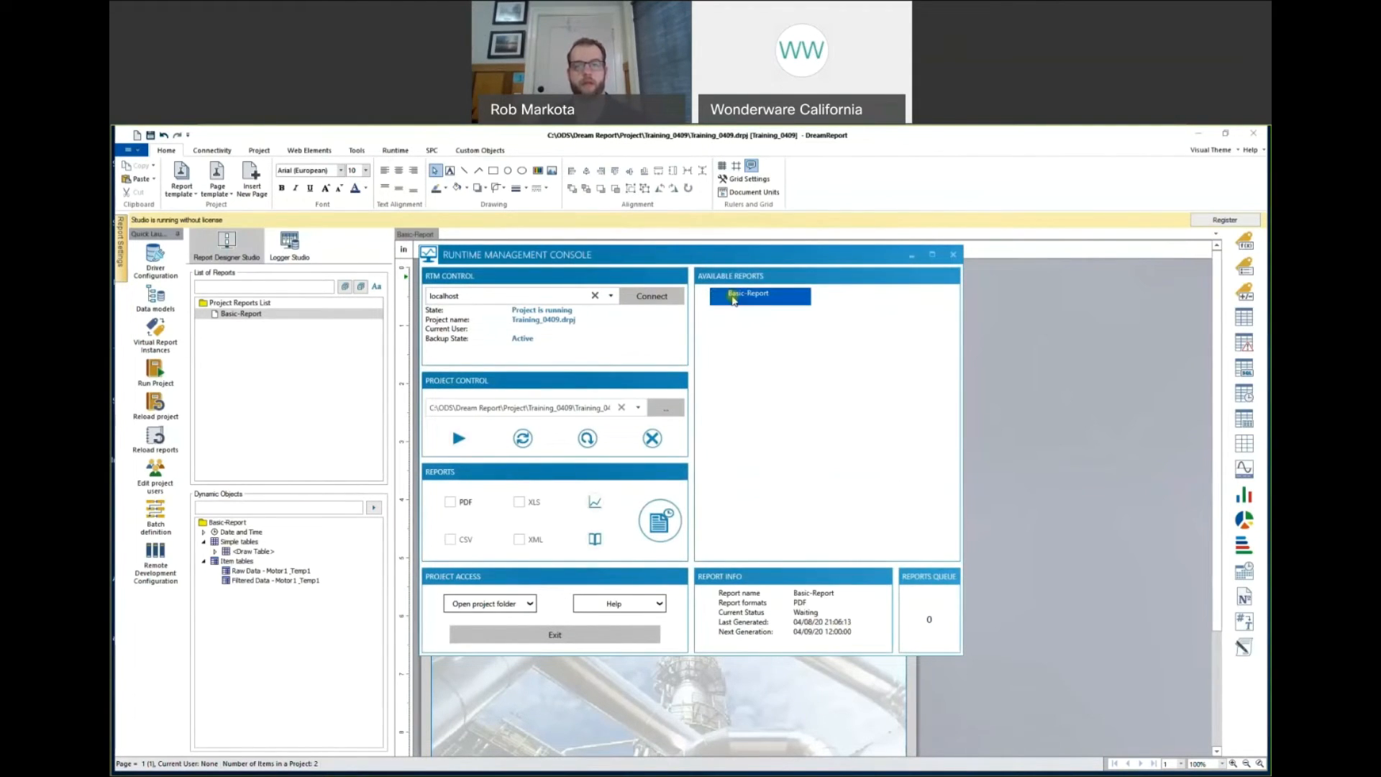
right_click(733, 300)
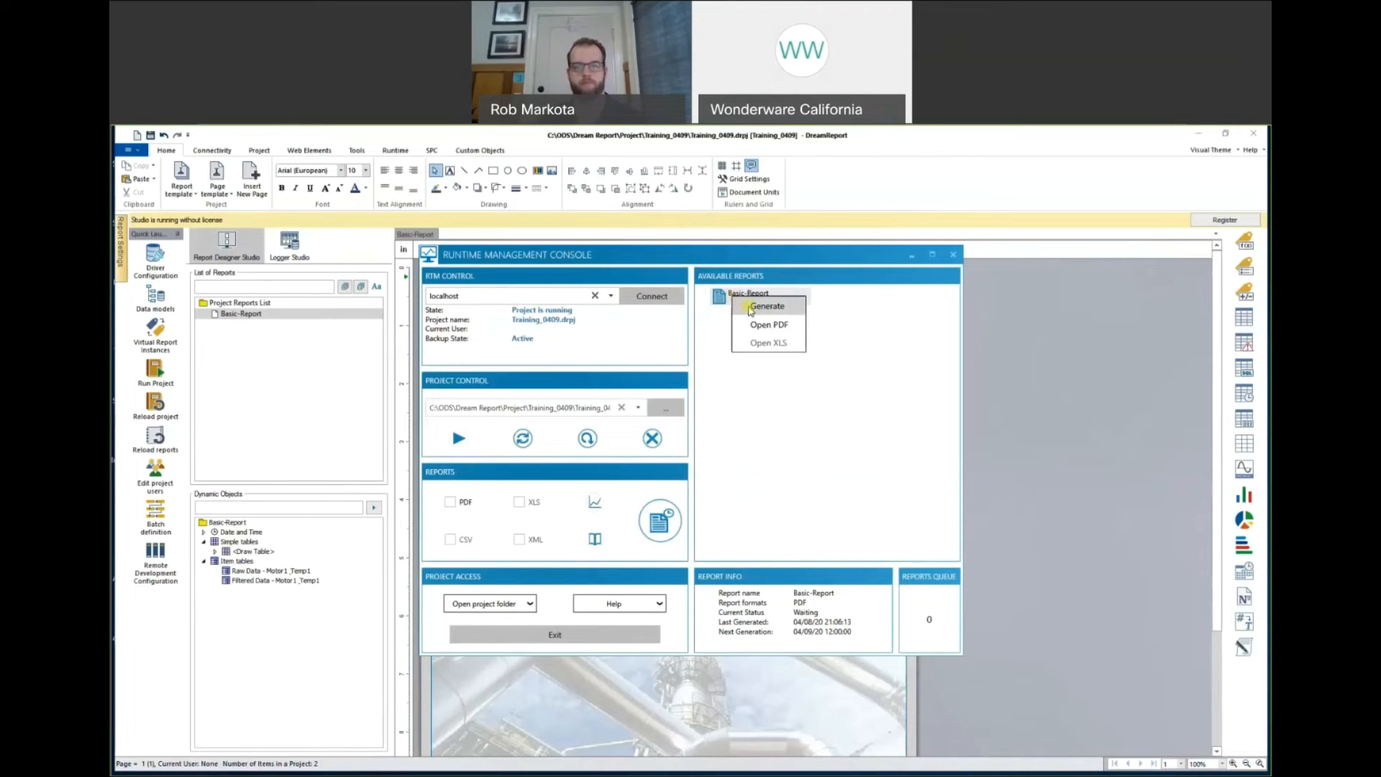
left_click(751, 308)
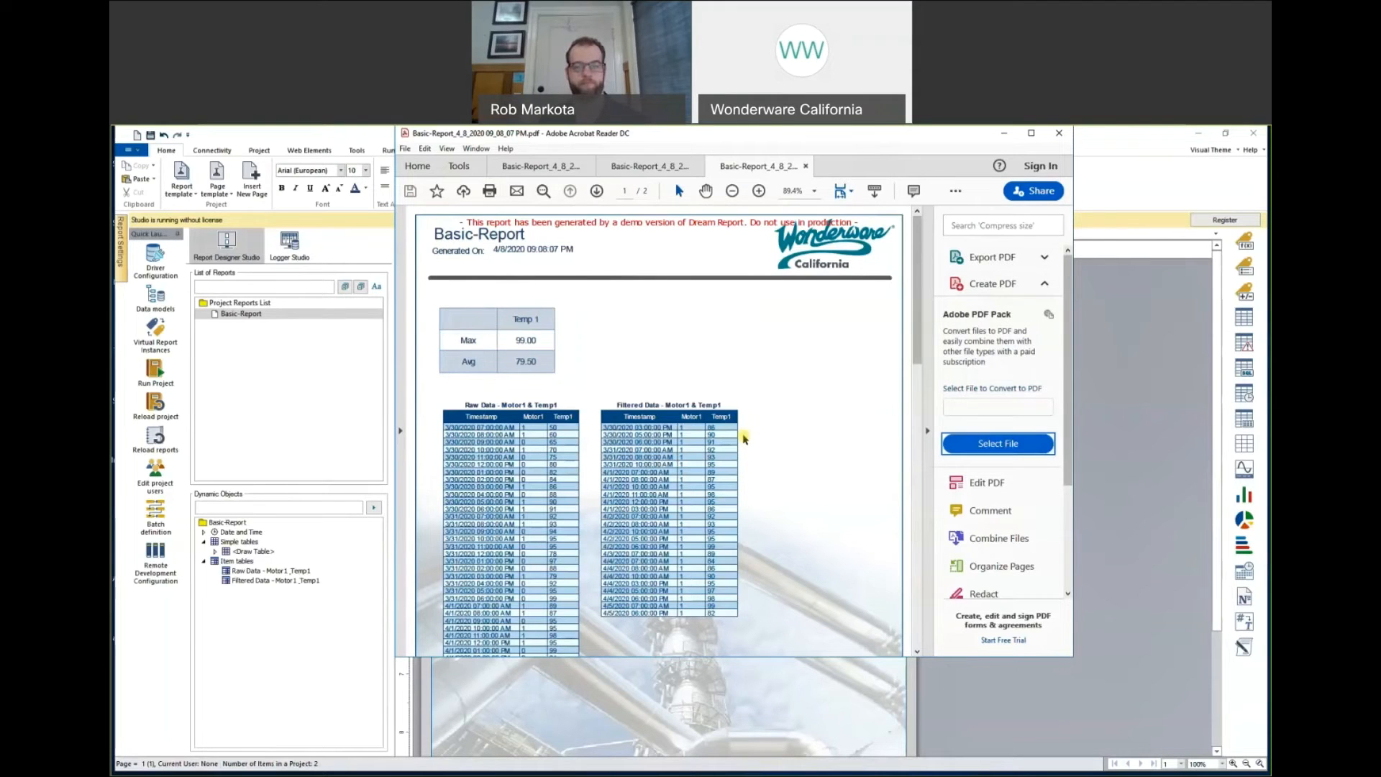
Review the raw and filtered tables in the generated PDF, and return to the report design.
scroll(745, 438, "down", 2)
scroll(744, 437, "up", 2)
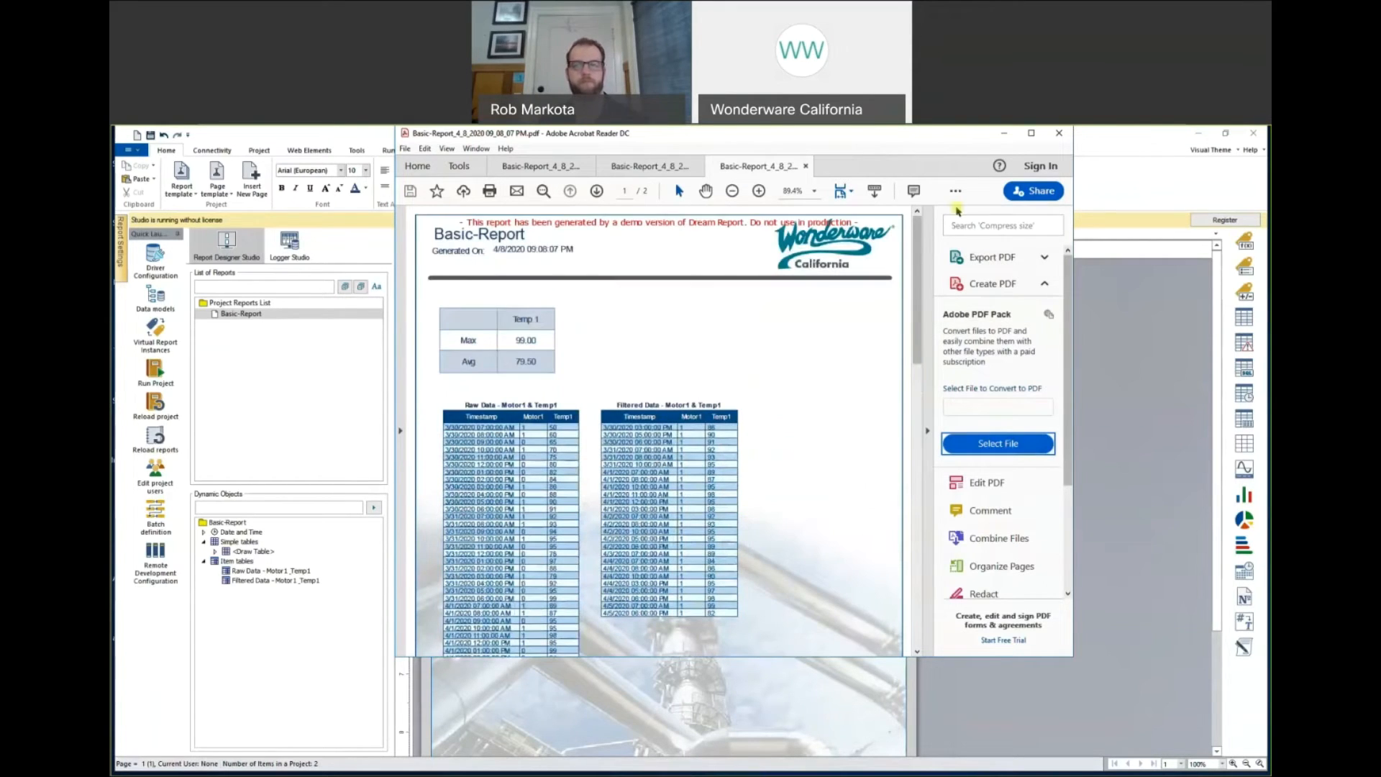
left_click(1004, 134)
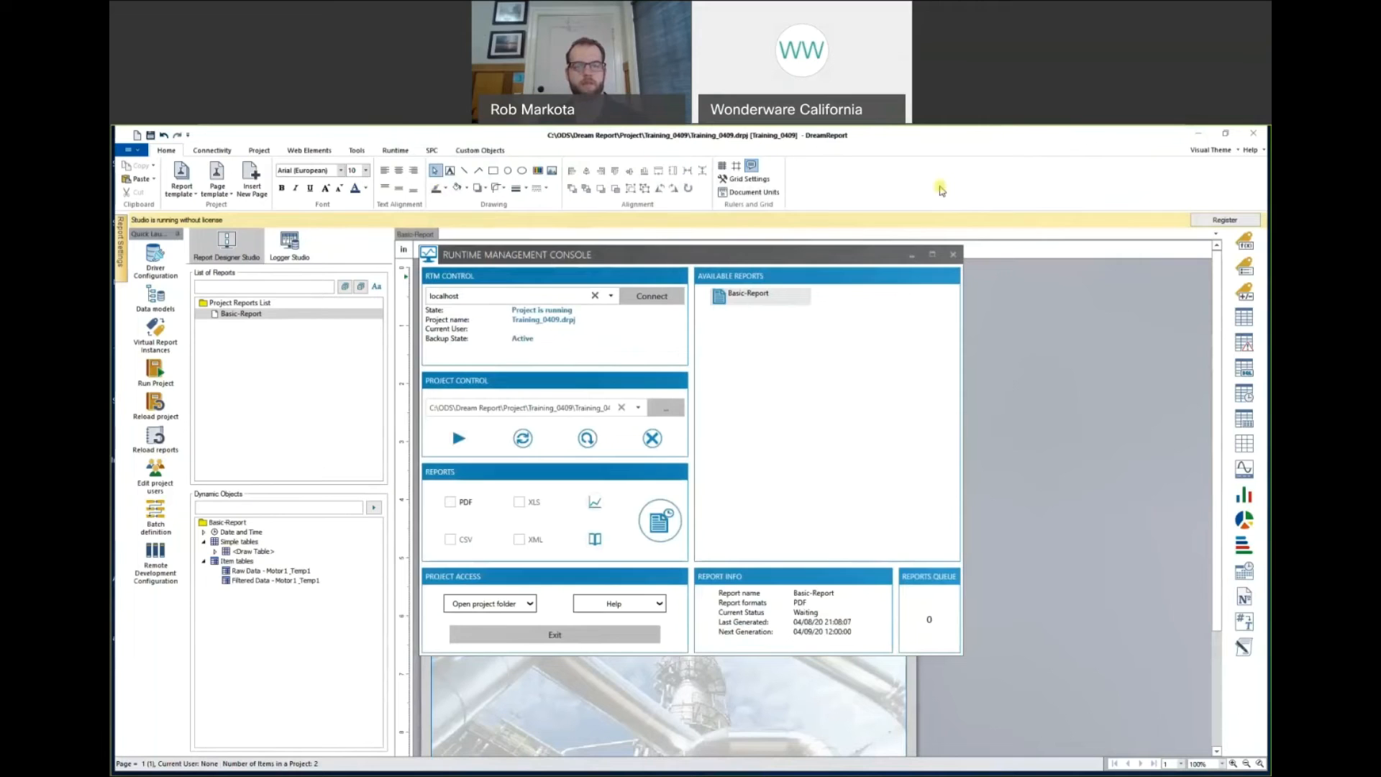
left_click(911, 257)
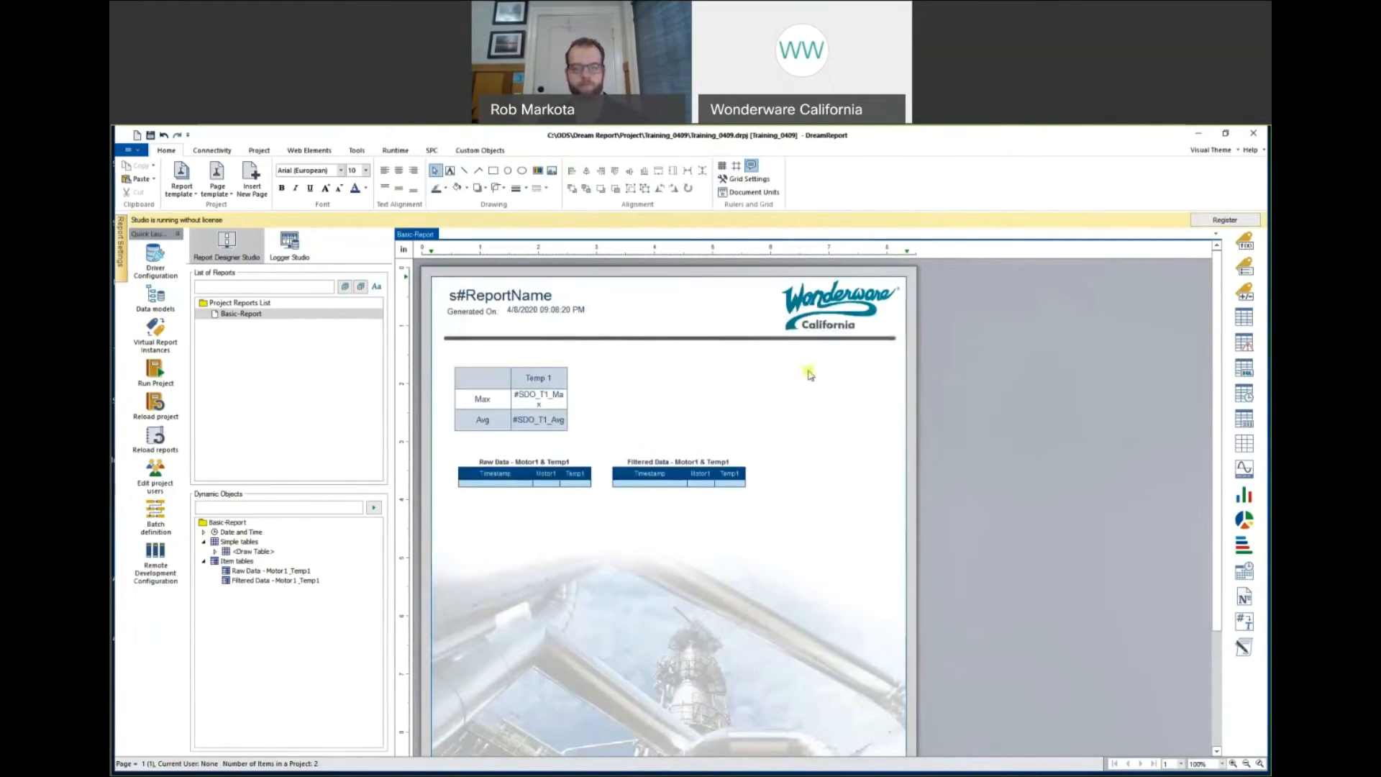
Place a chart beside the Temp 1 summary table and add Temp1 from Process_Simulated as a Value series.
left_click(1244, 471)
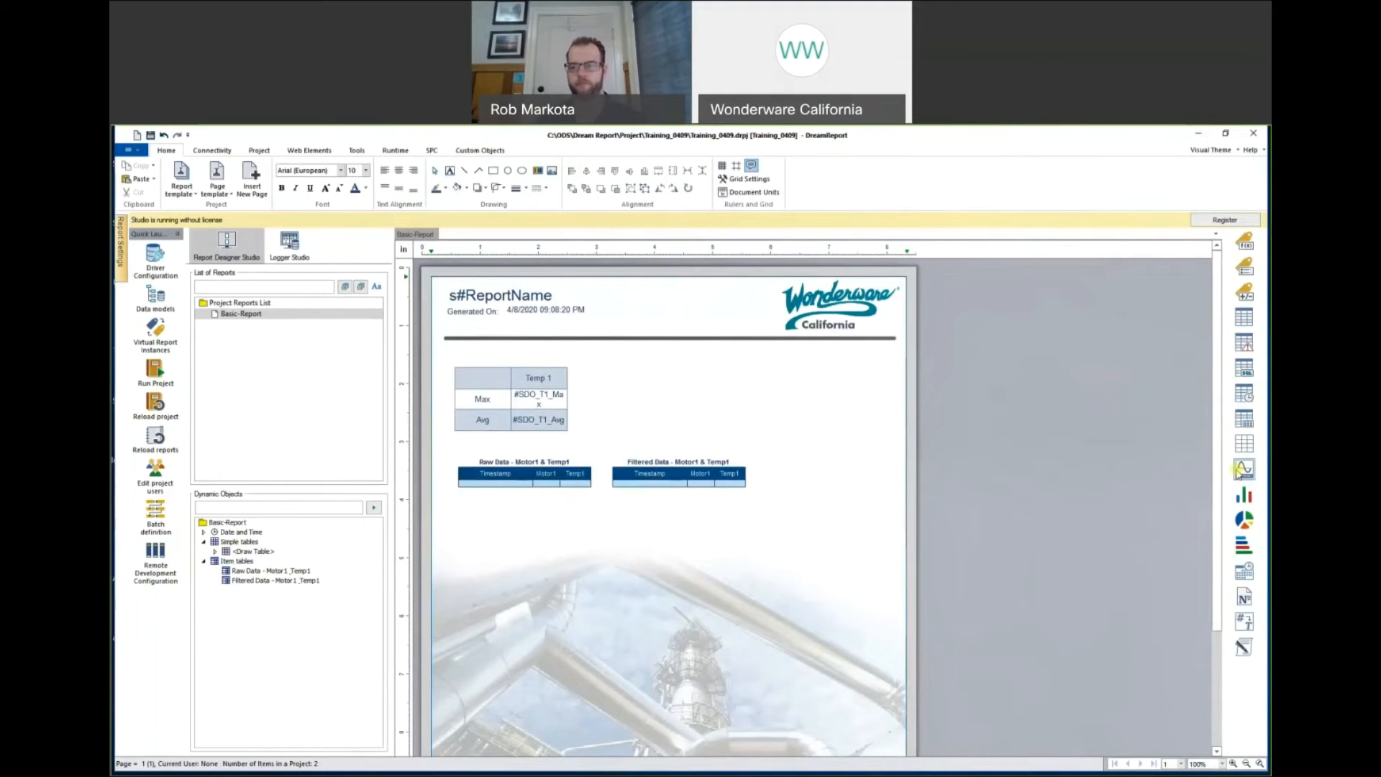
left_click_drag(621, 366, 811, 444)
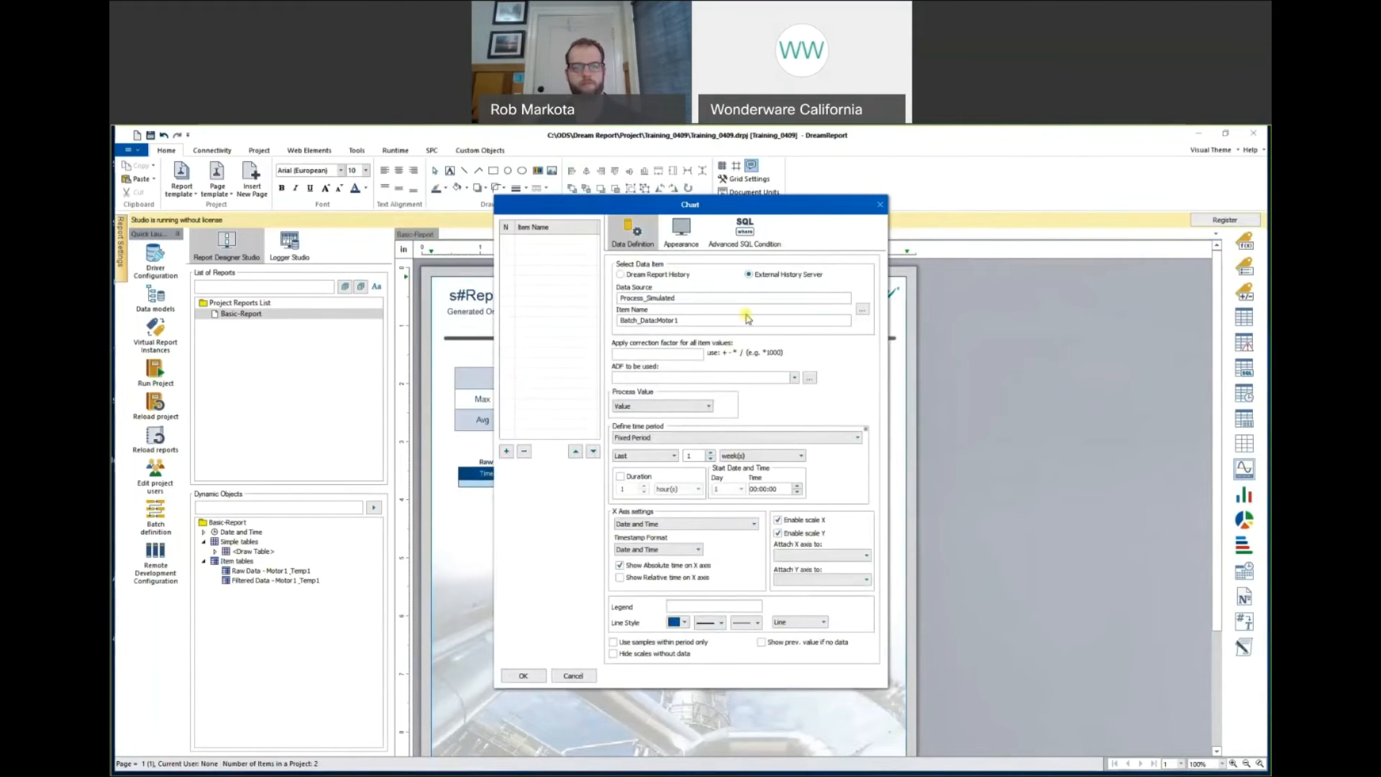
left_click(863, 311)
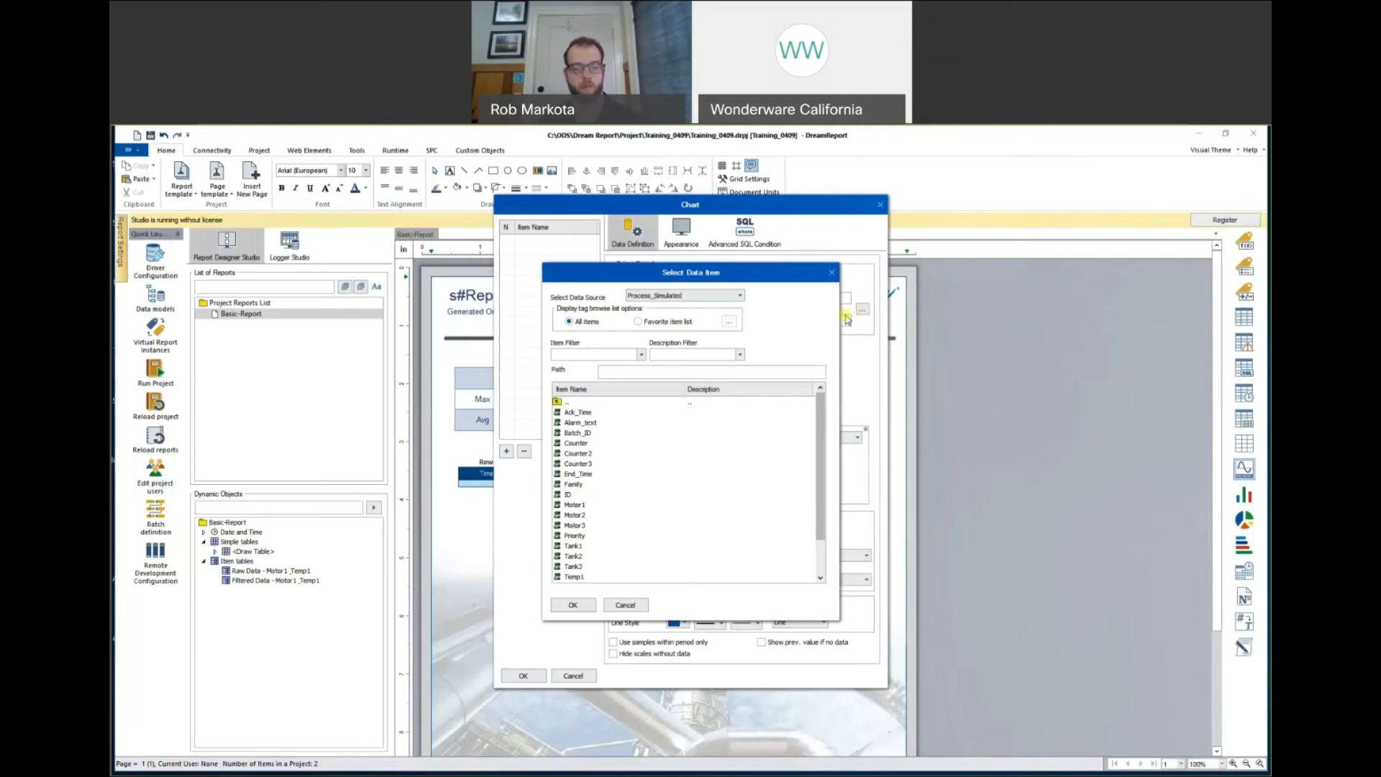
left_click(581, 577)
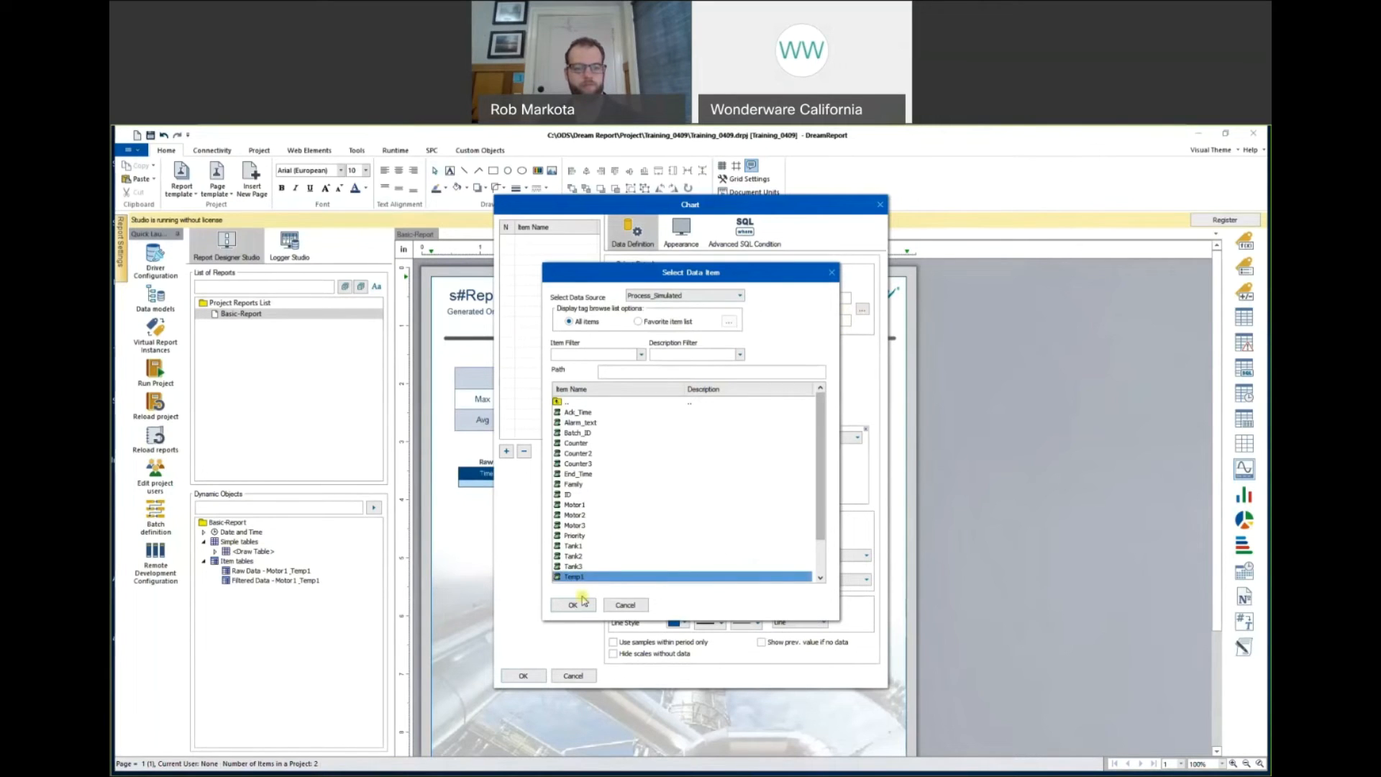
left_click(583, 602)
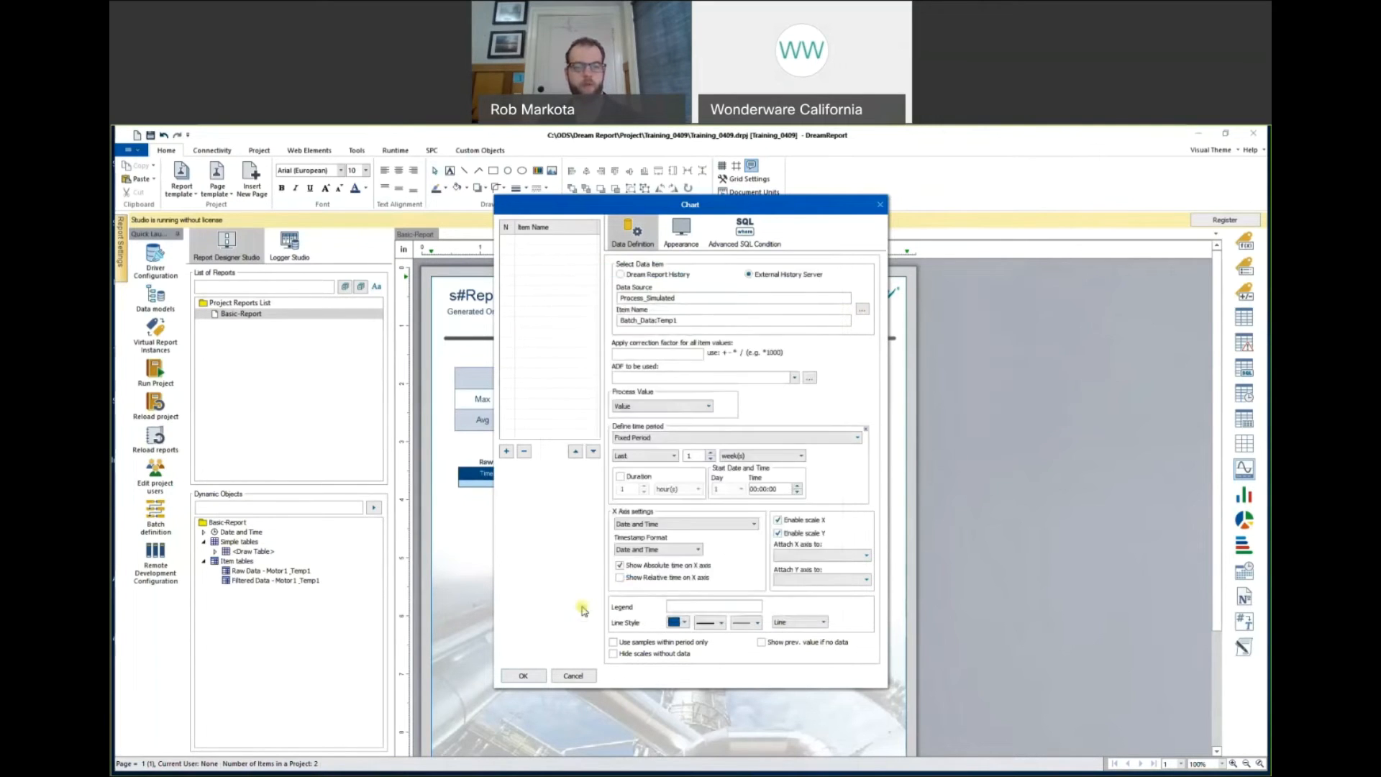
left_click(666, 408)
left_click(667, 407)
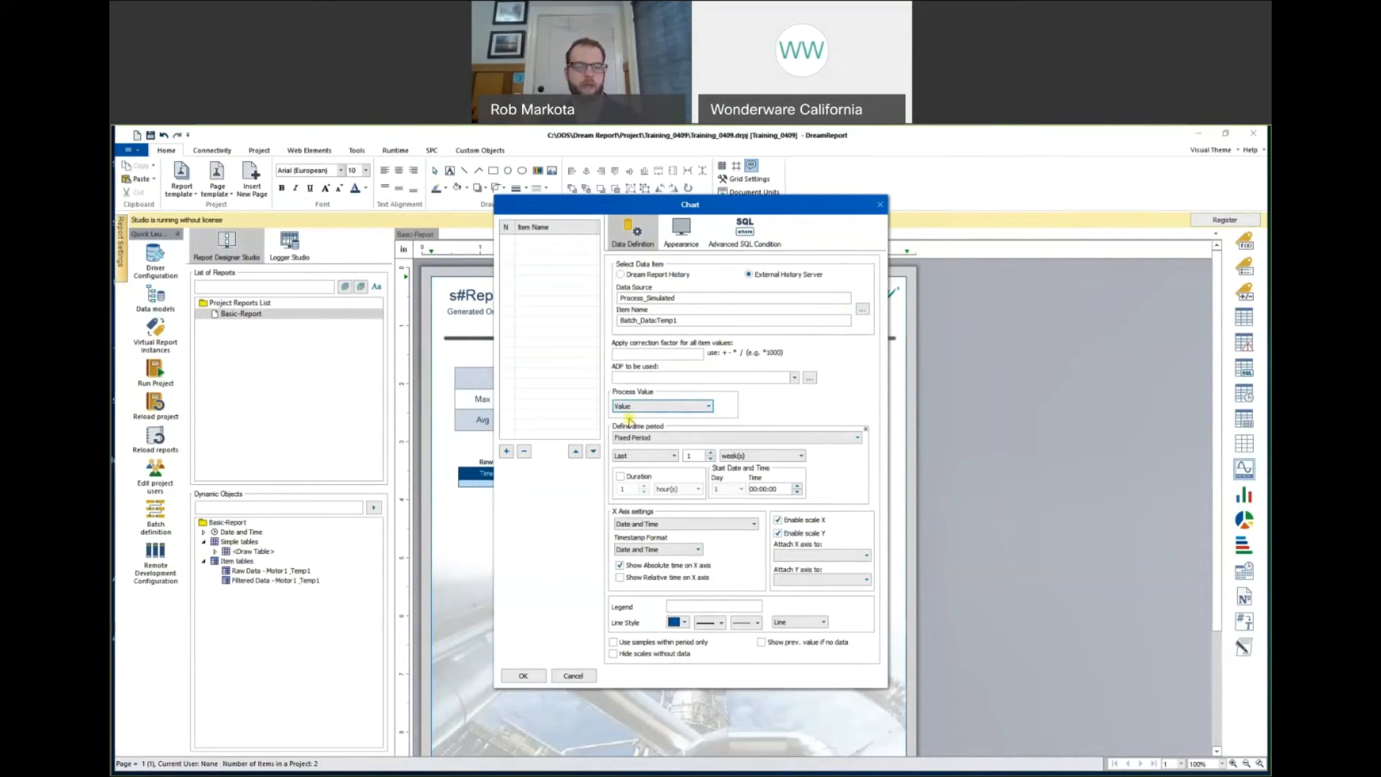
left_click(506, 451)
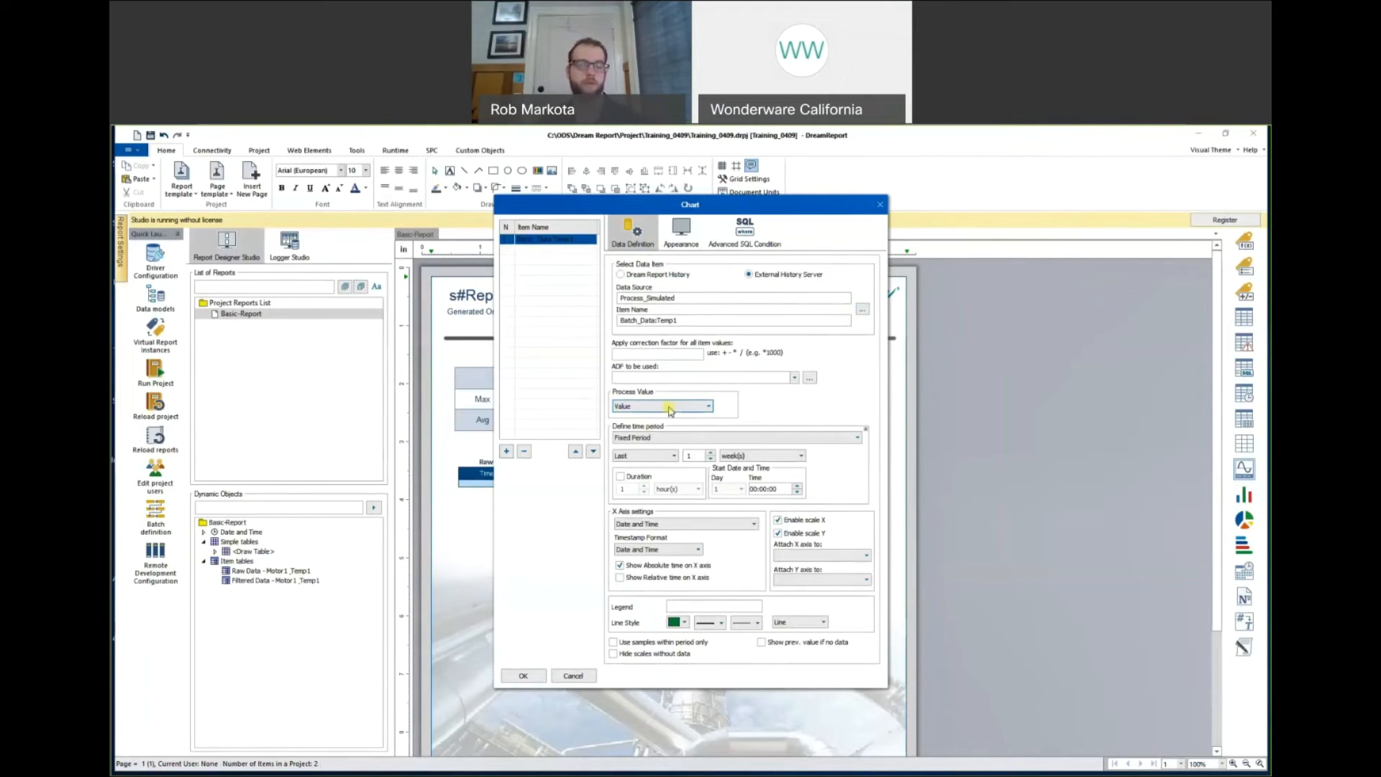
Add a second Temp1 series to the chart with the Moving Average process value and apply the chart definition.
left_click(669, 408)
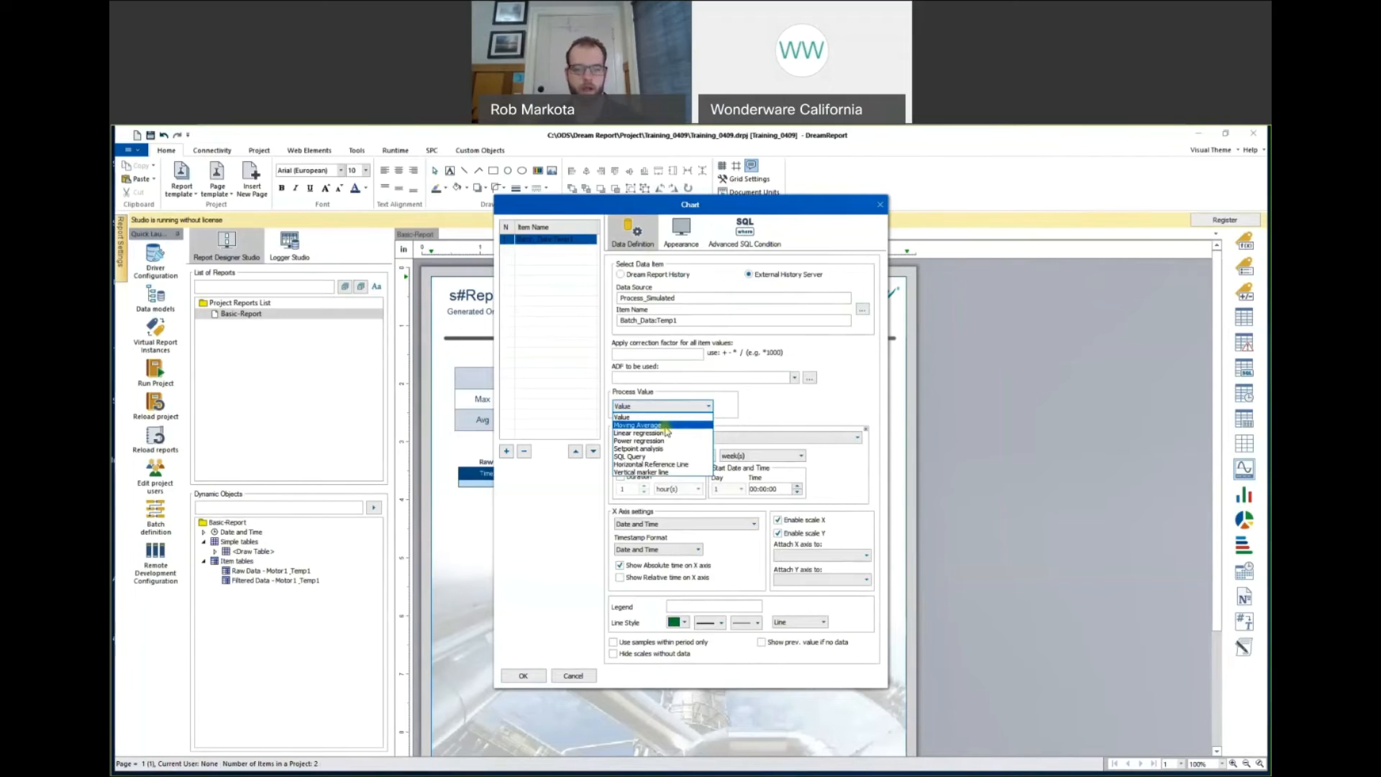
left_click(666, 427)
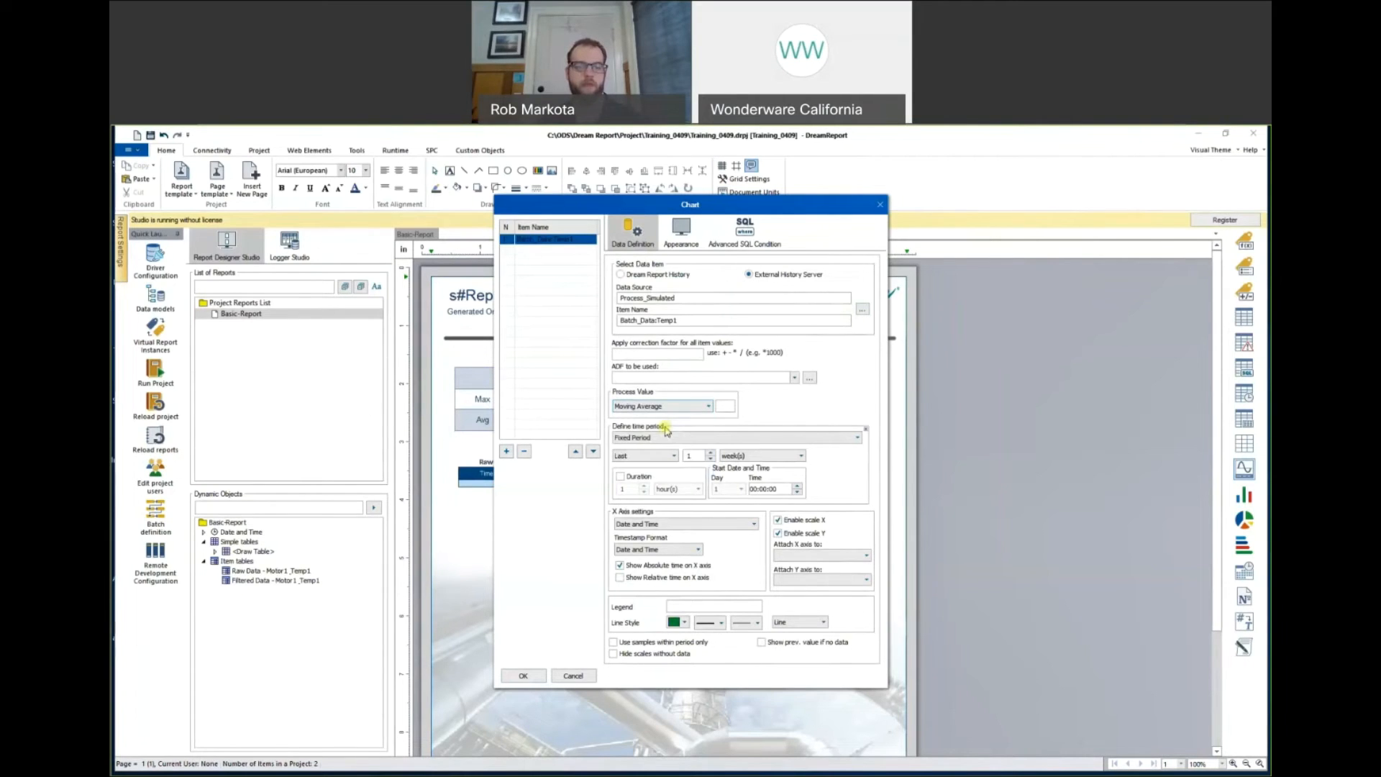
left_click(507, 452)
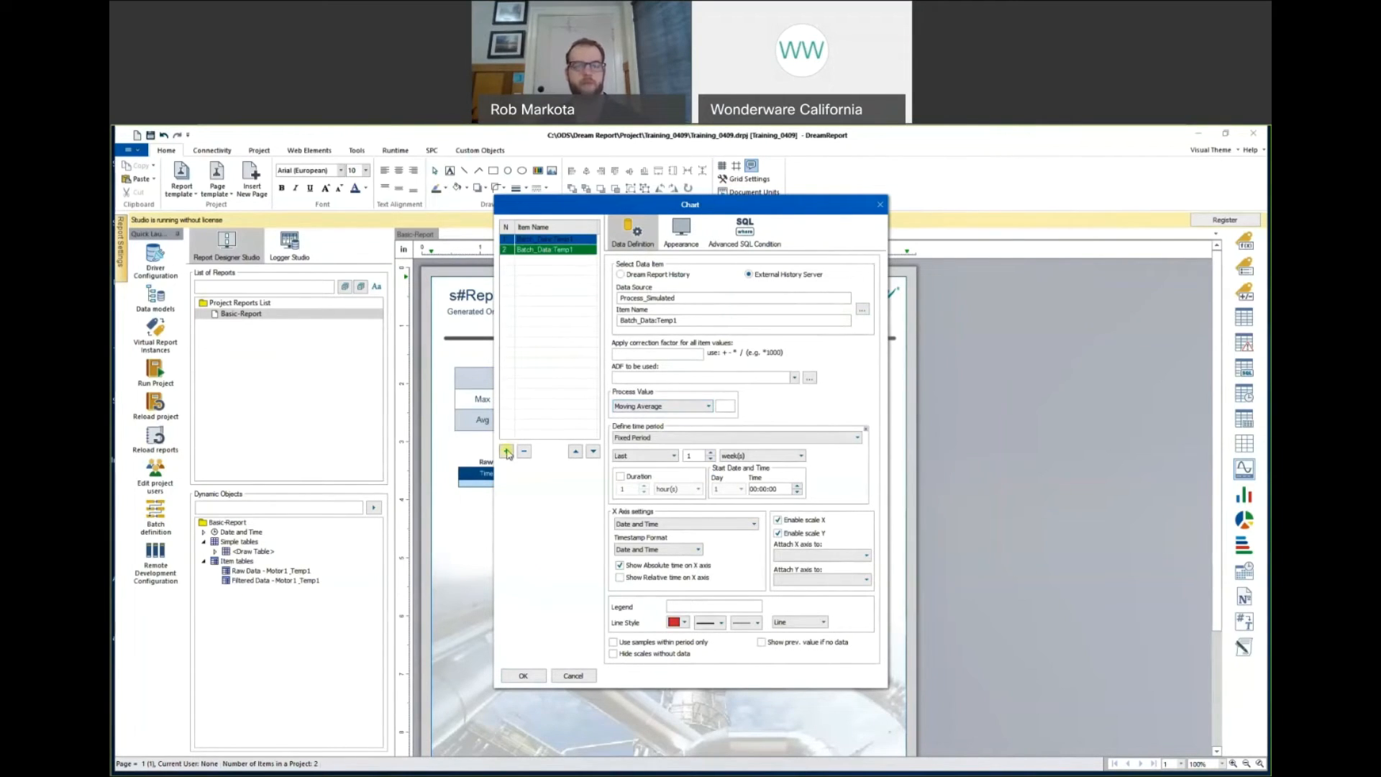
left_click(524, 676)
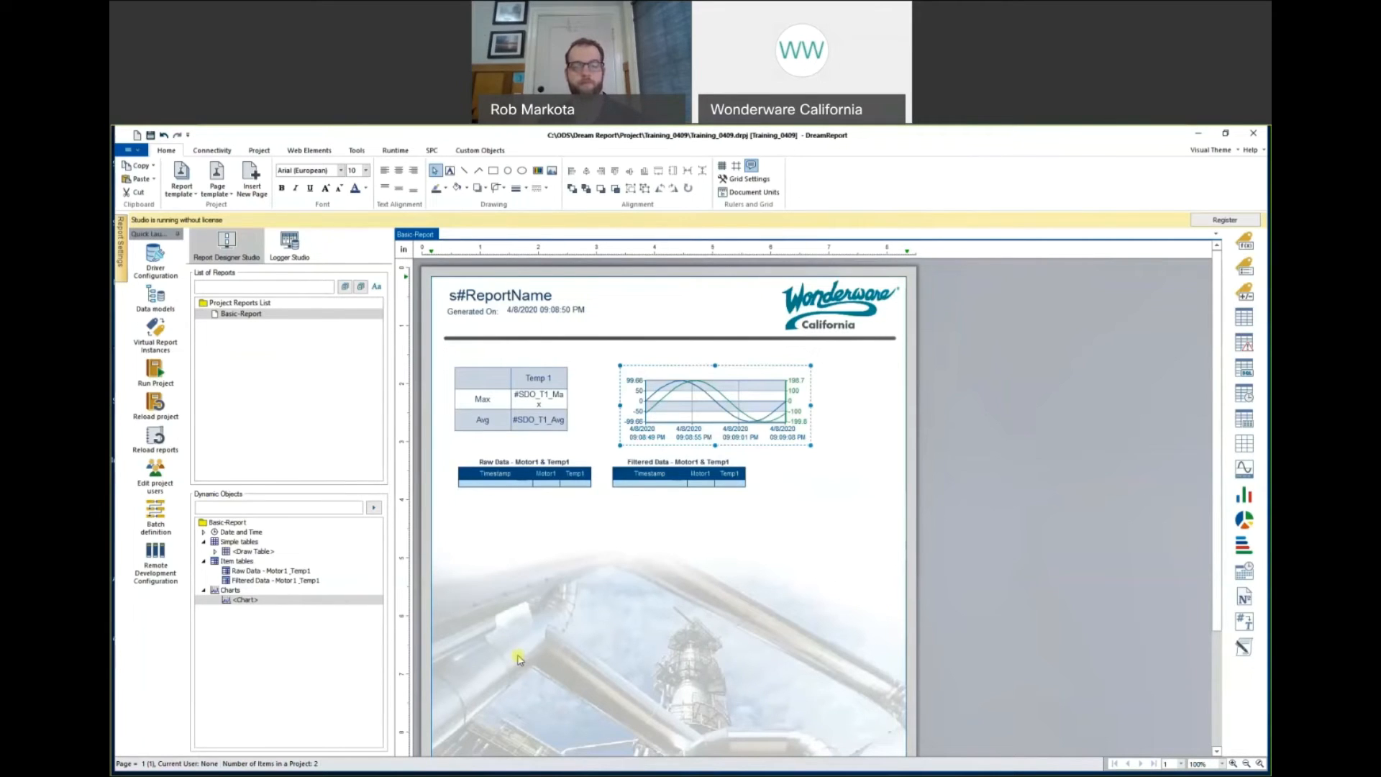
left_click(670, 543)
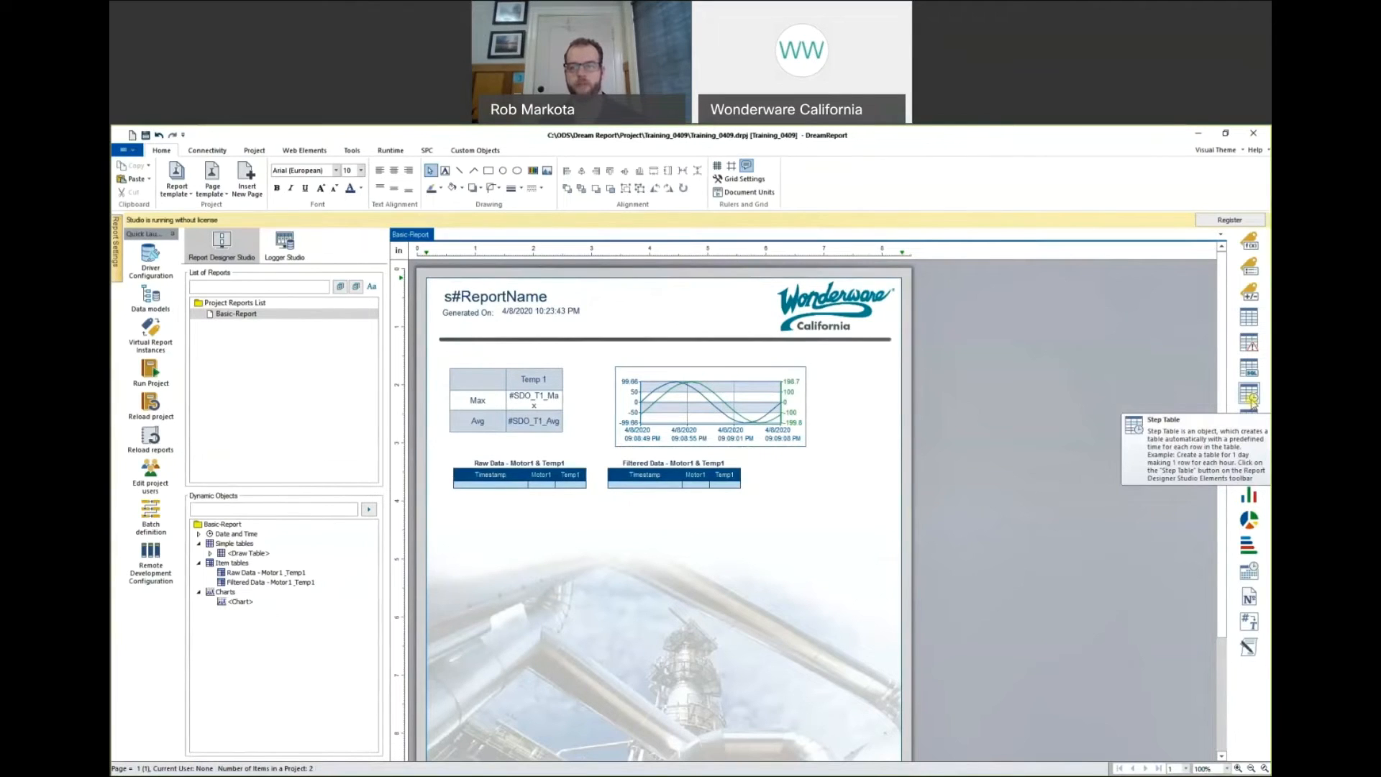
Place a Step Table beside the Filtered Data table with 3 columns and a time-based step period of 1 day.
left_click(1250, 403)
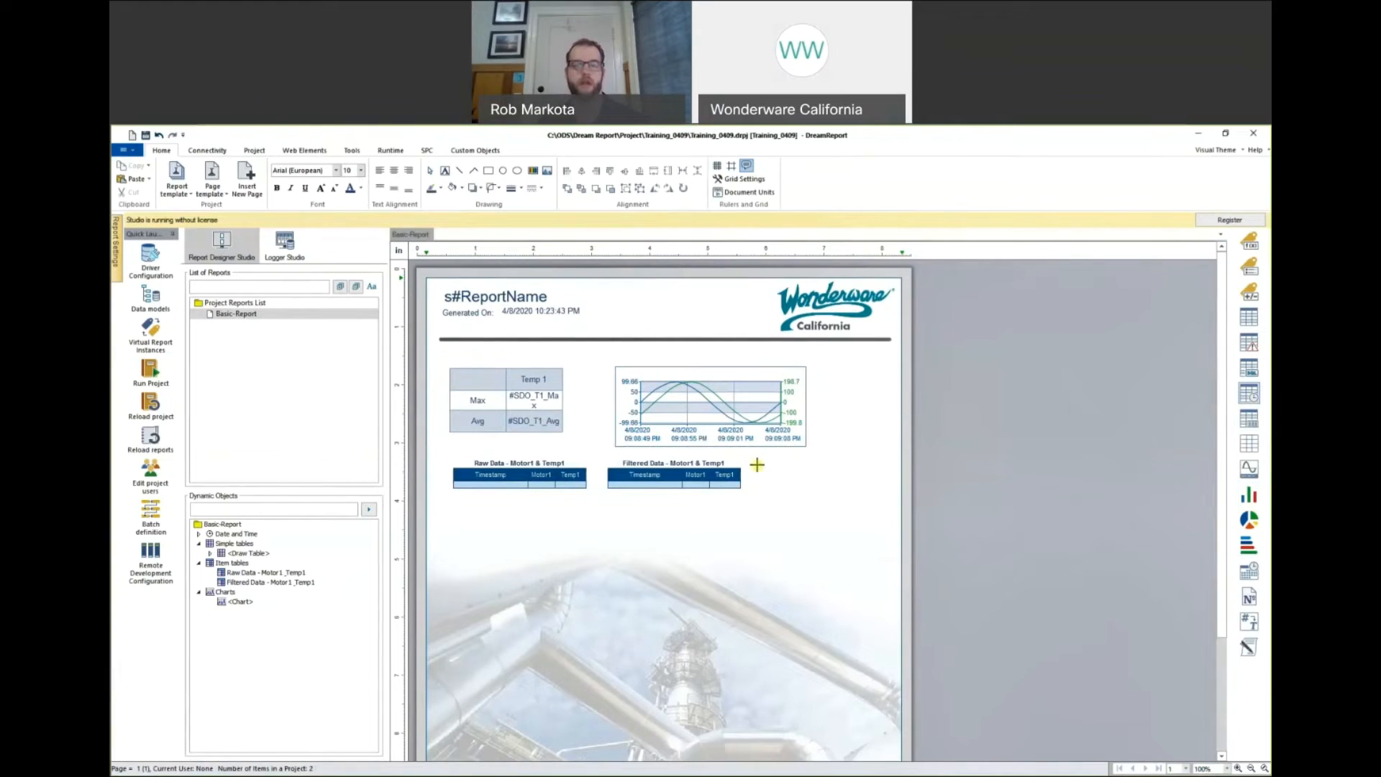
left_click_drag(756, 468, 876, 488)
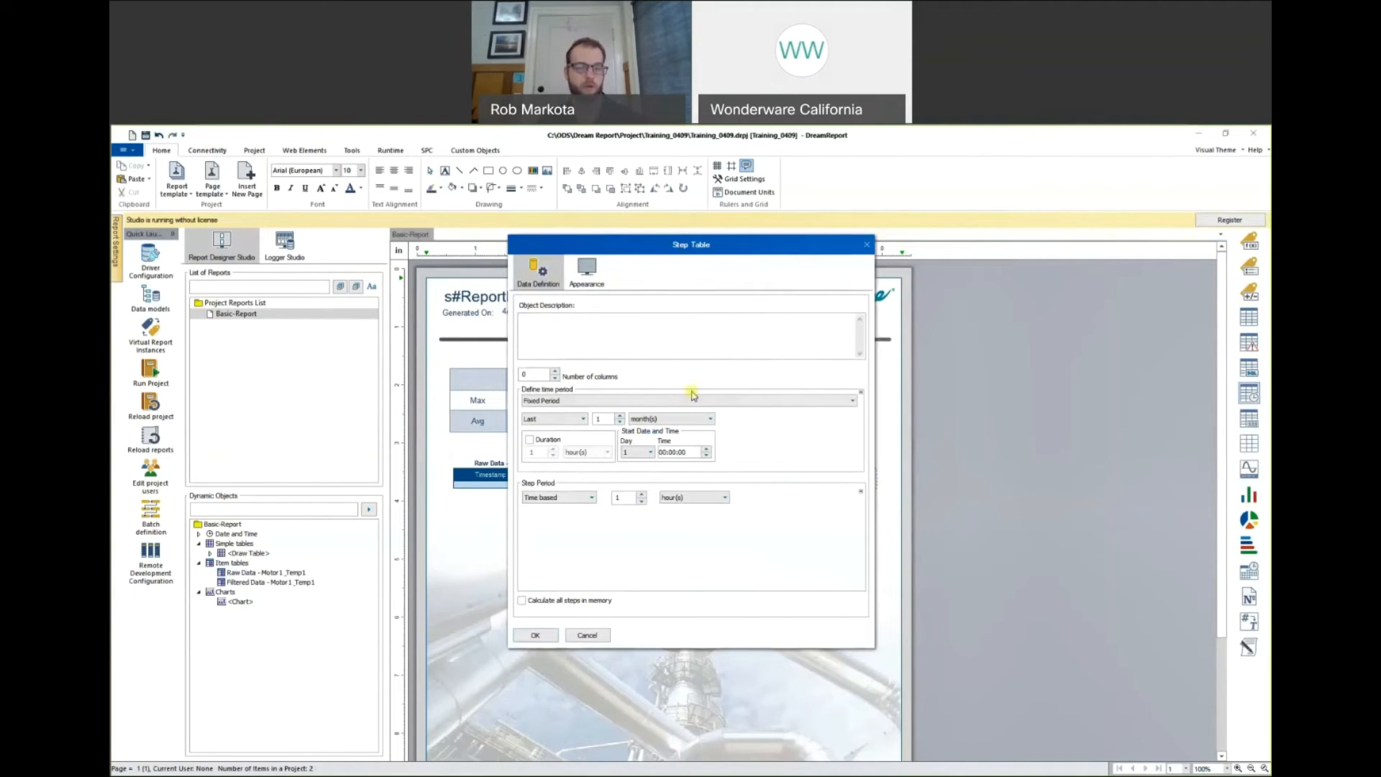
left_click(557, 372)
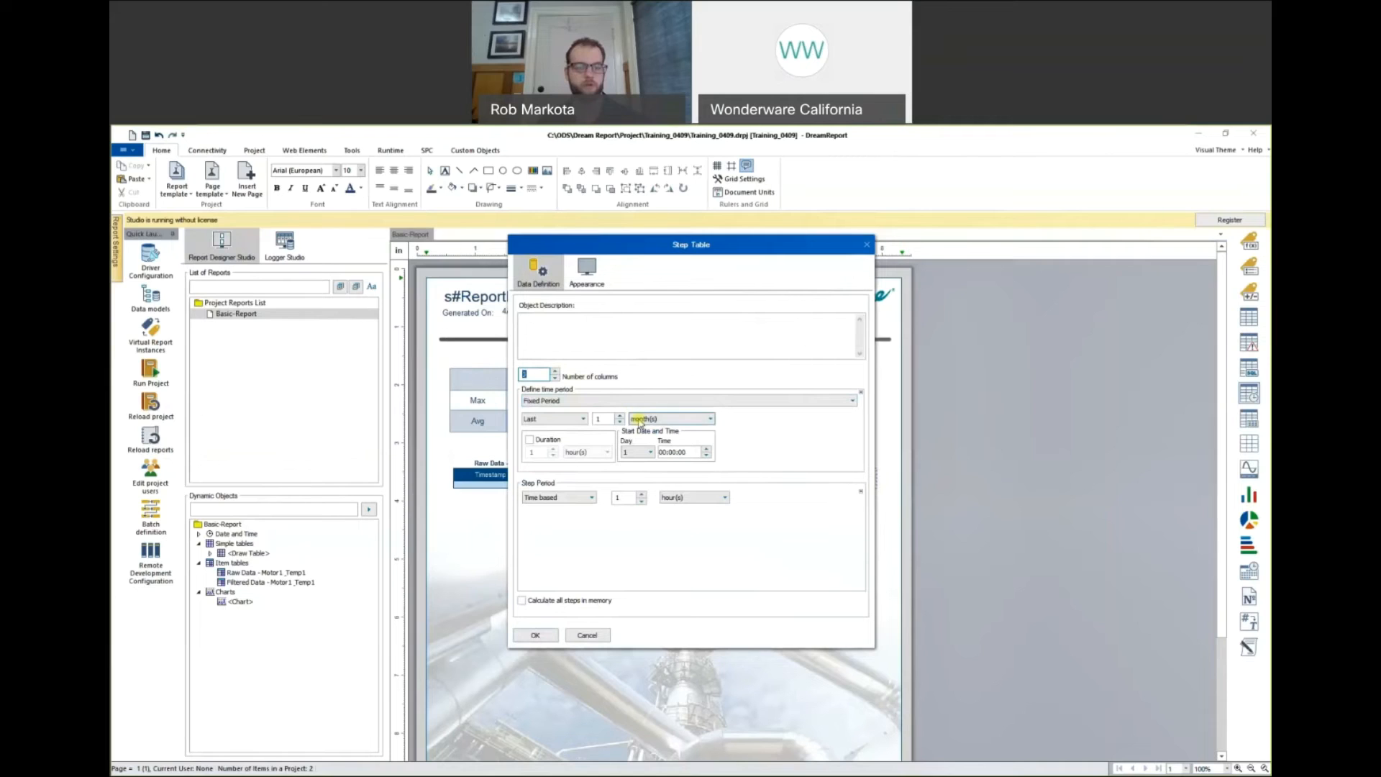
left_click(692, 497)
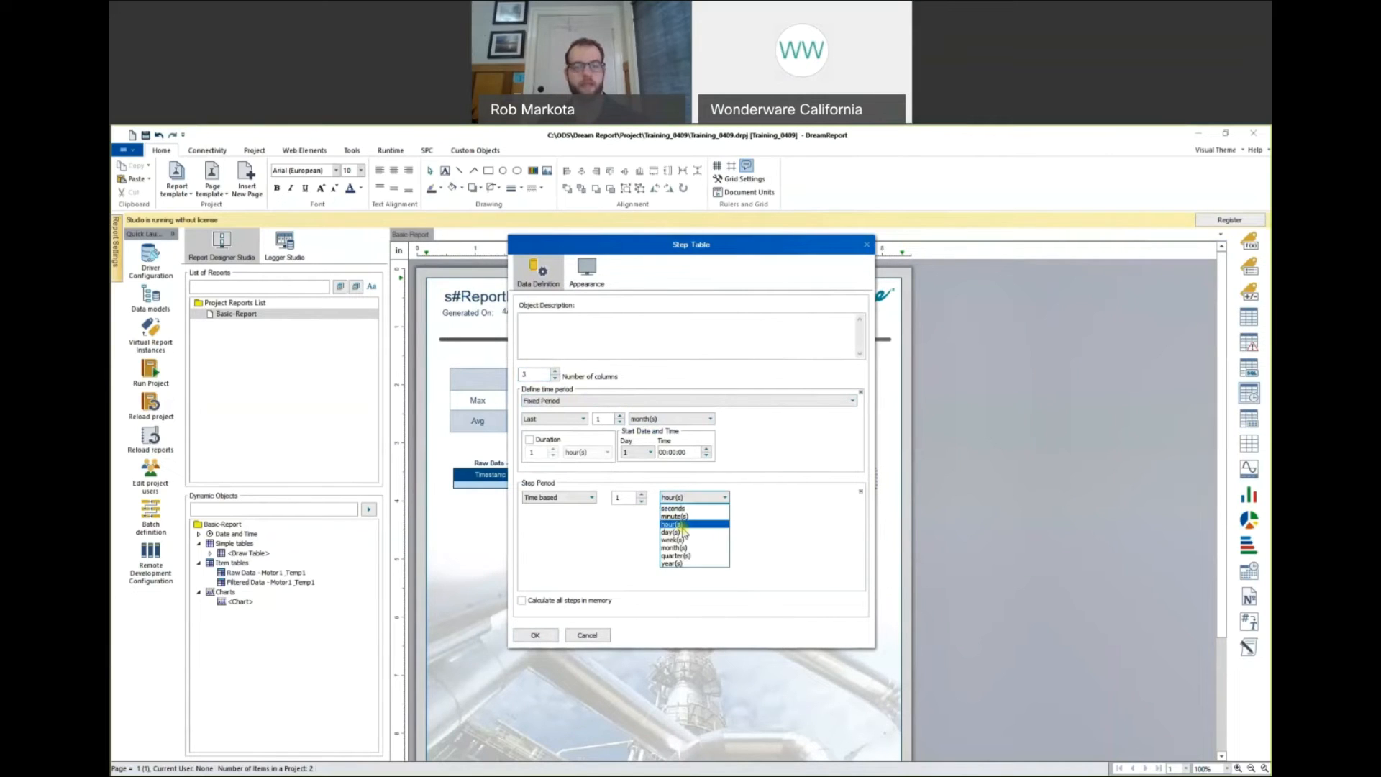
left_click(683, 532)
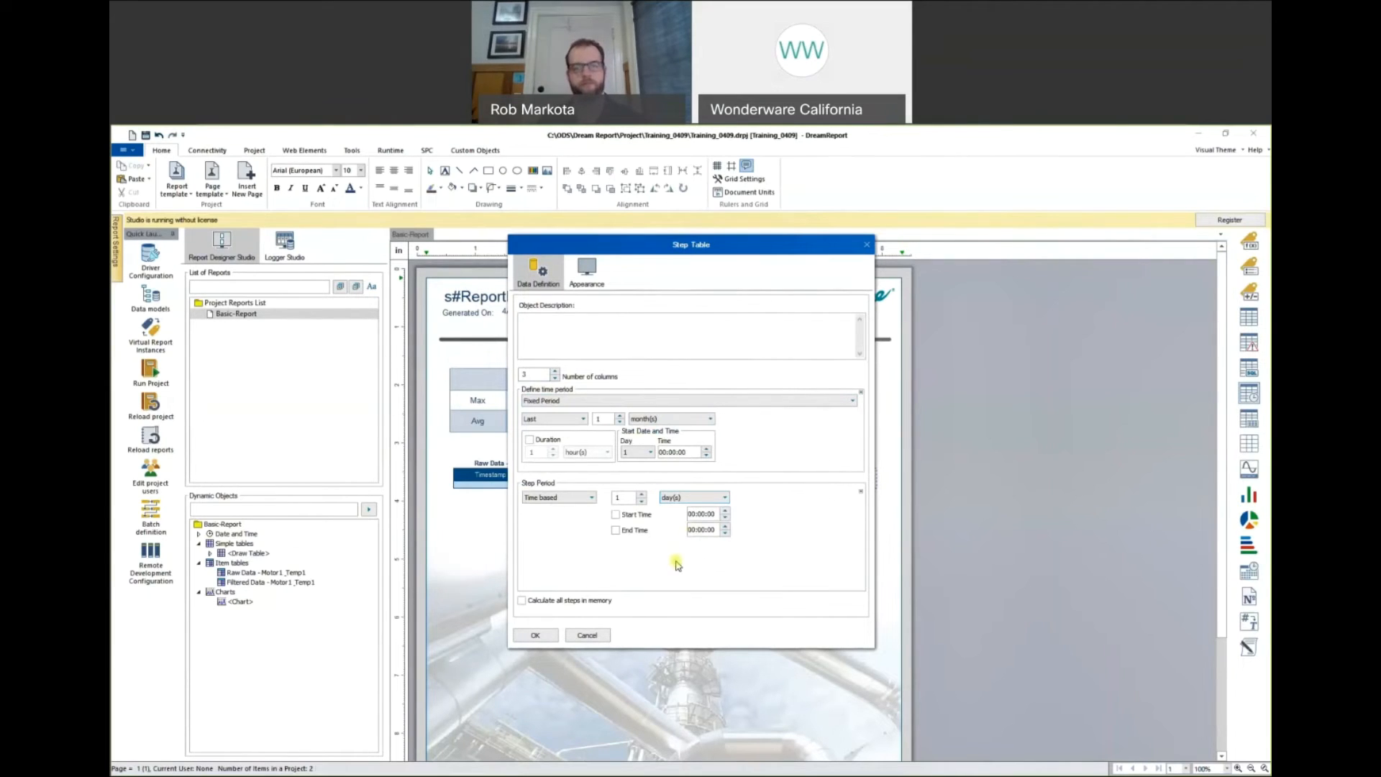
Display the step table's name as "Step Table - Motor1 & Temp1".
left_click(587, 270)
left_click(523, 303)
left_click(533, 317)
type("Ste")
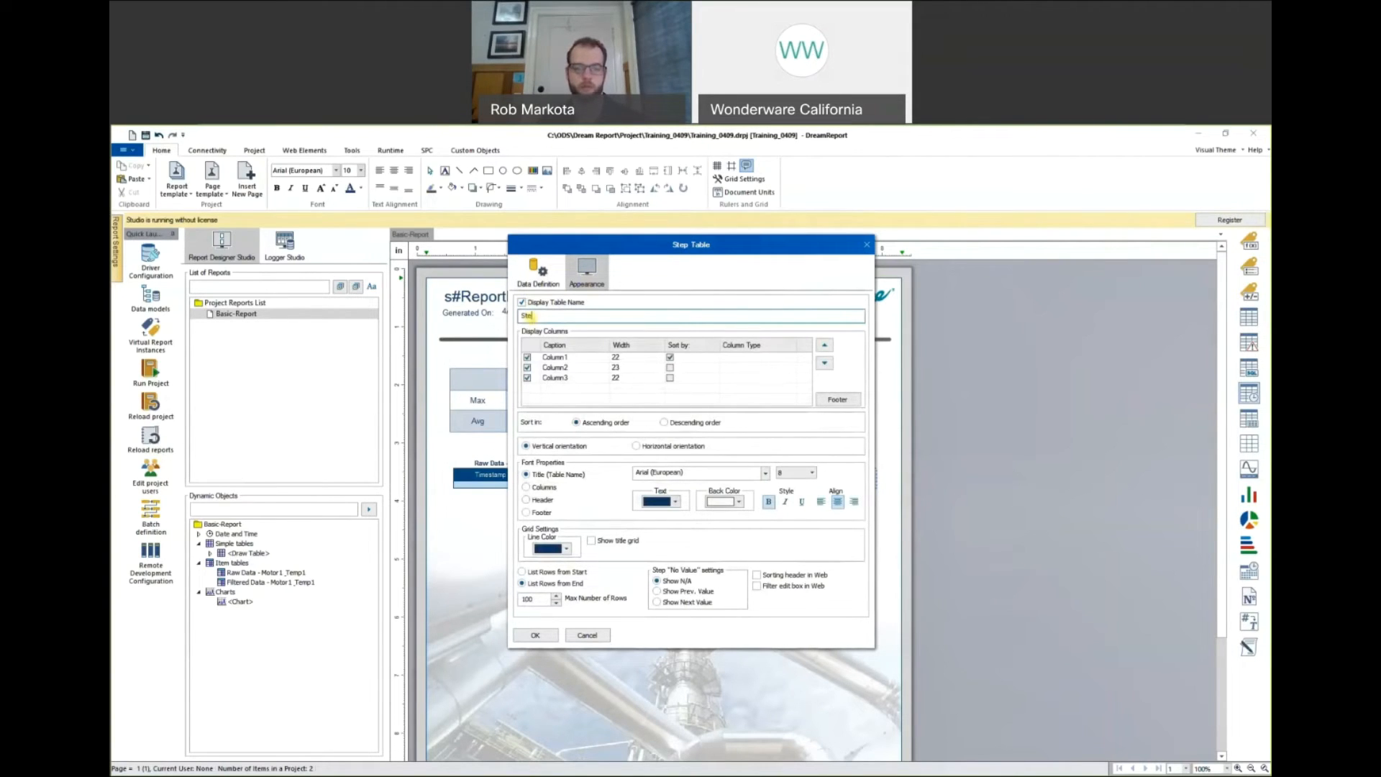
type("p Table -")
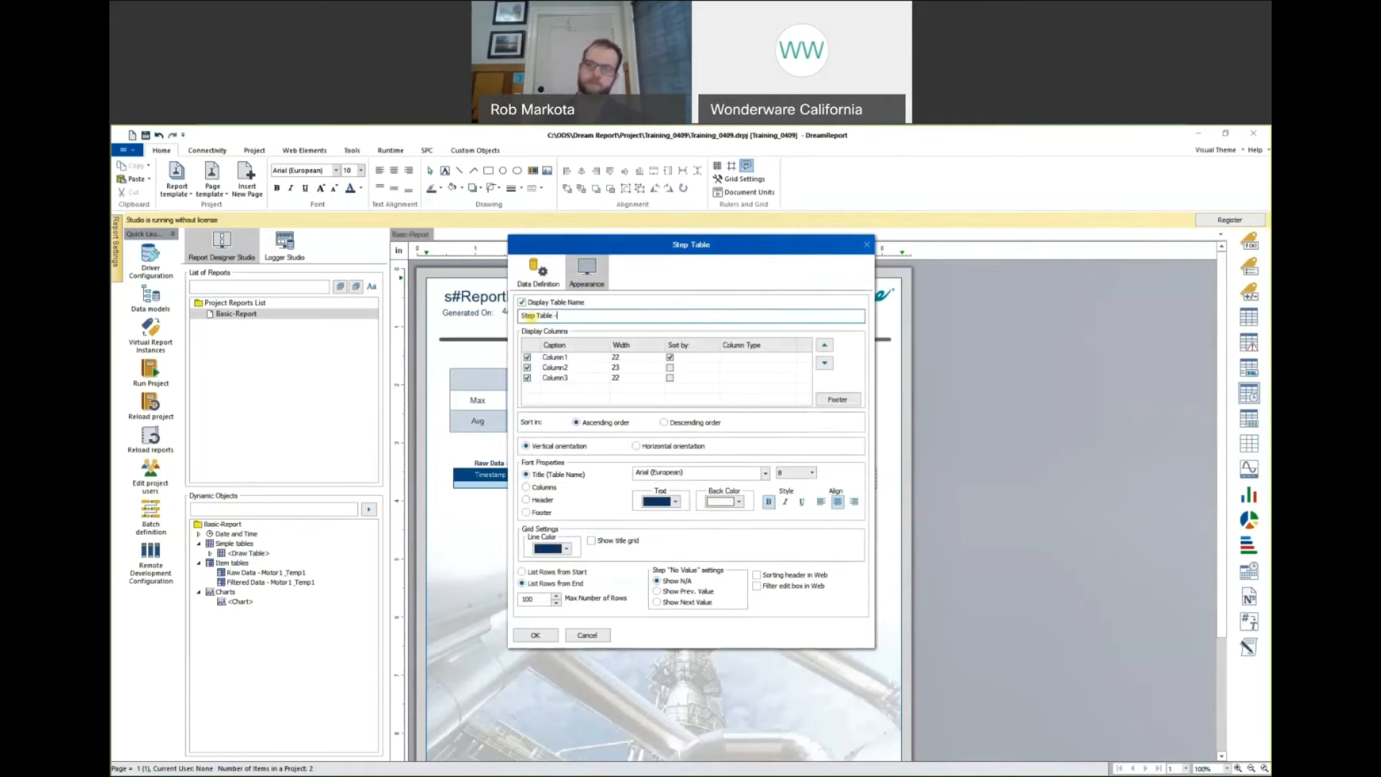
type(" Motor1 & Temp1")
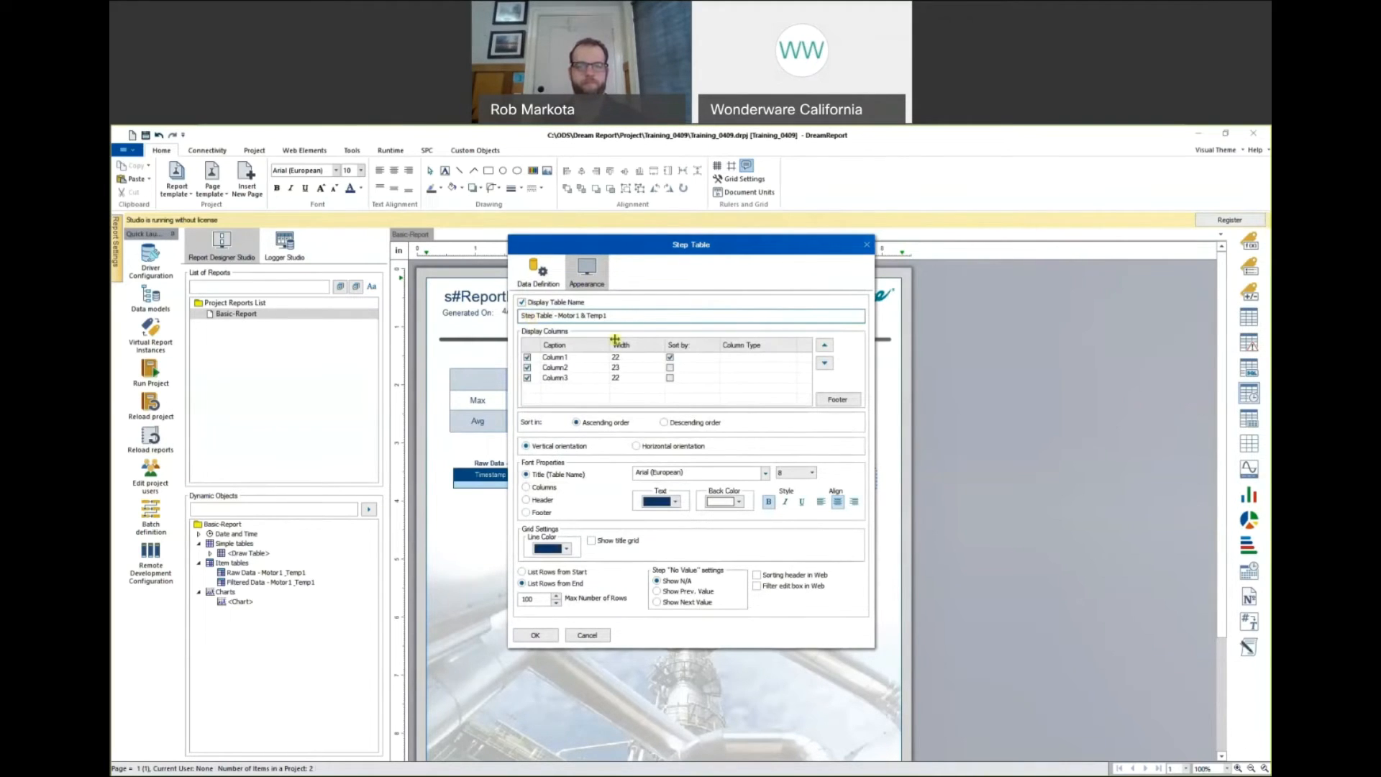
Set Column1 of the step table to Step start time, using the From Project Localization date/time format.
left_click(761, 357)
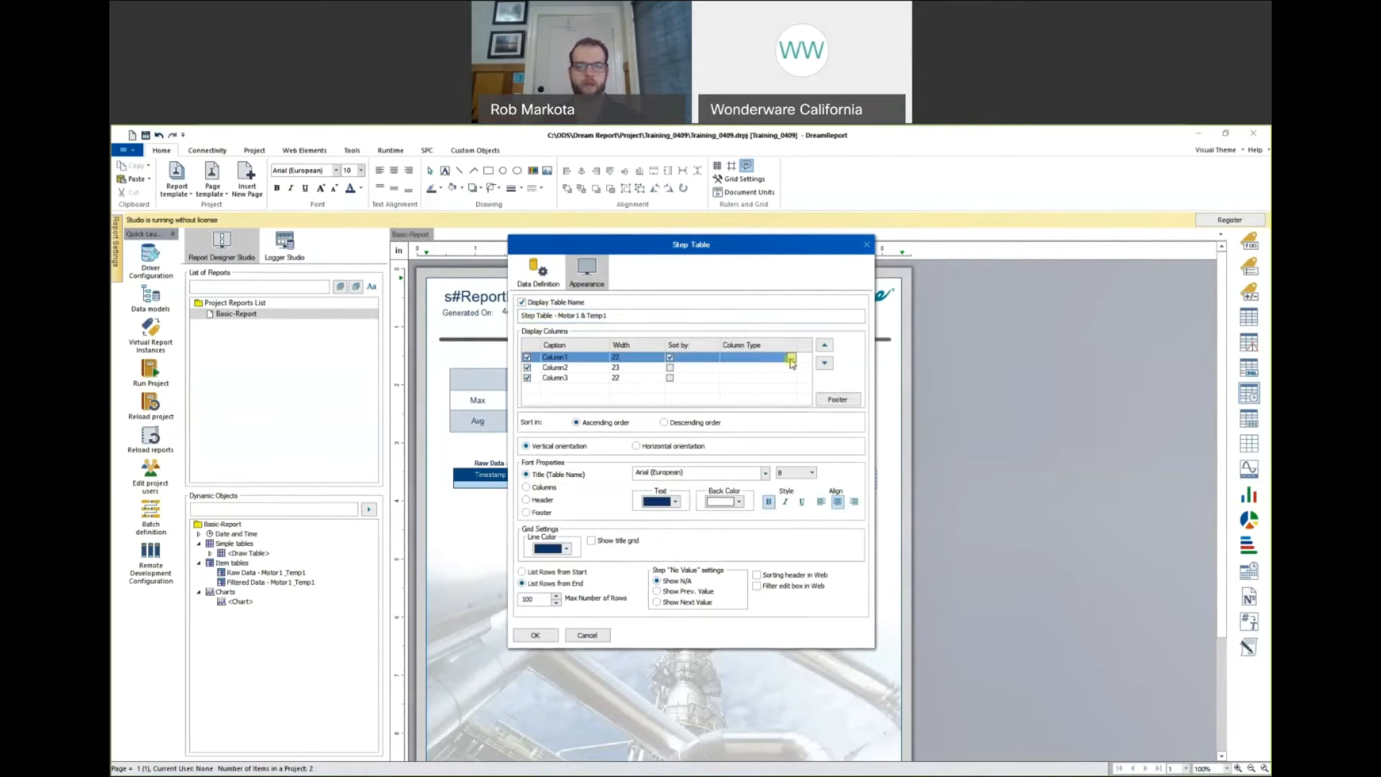
left_click(791, 358)
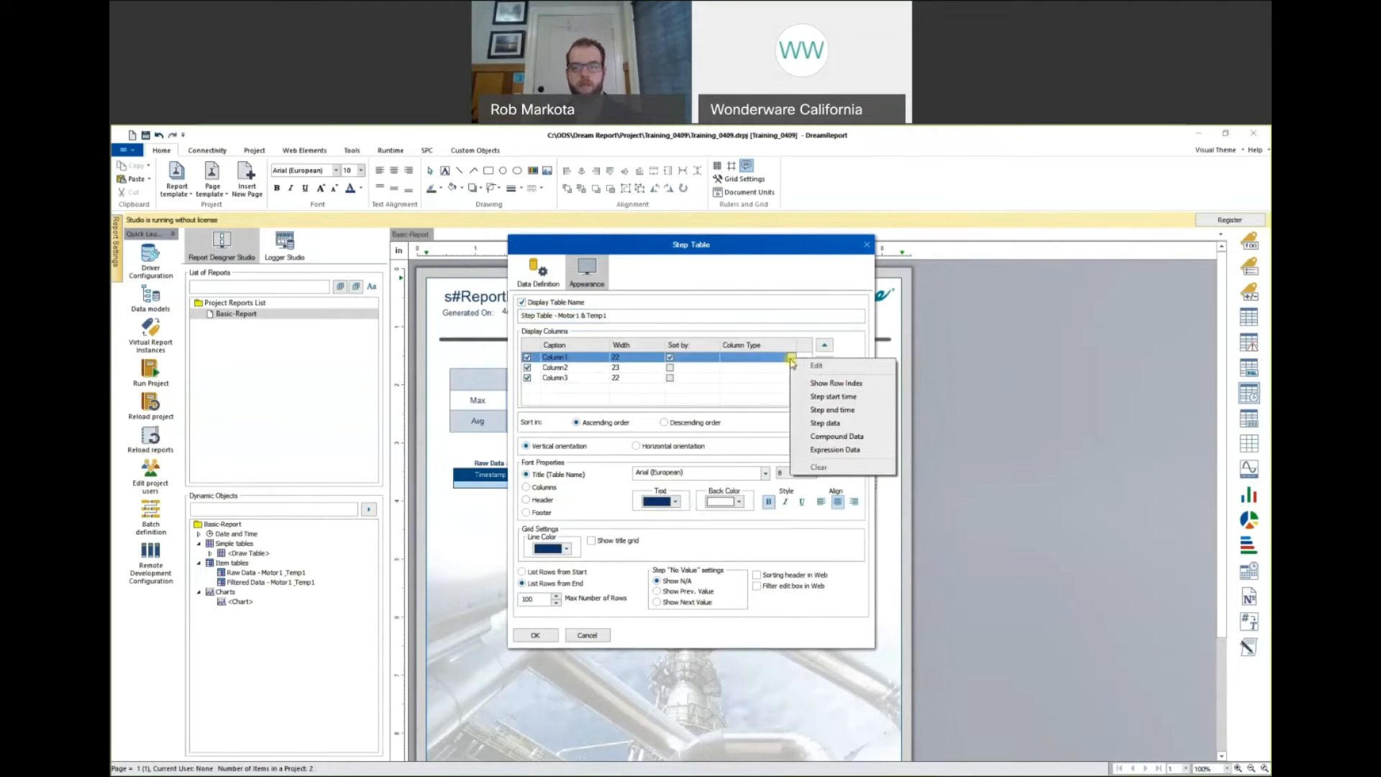
left_click(811, 398)
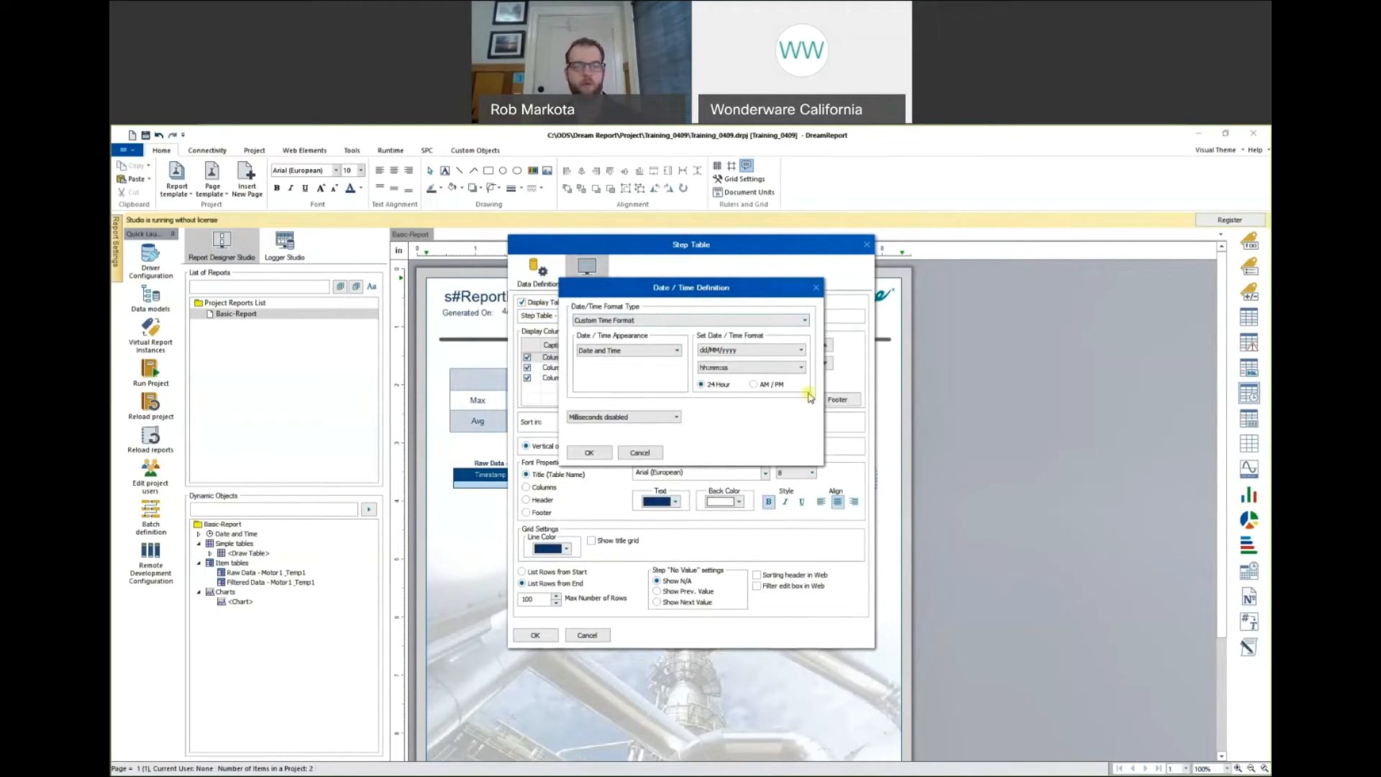
left_click(751, 320)
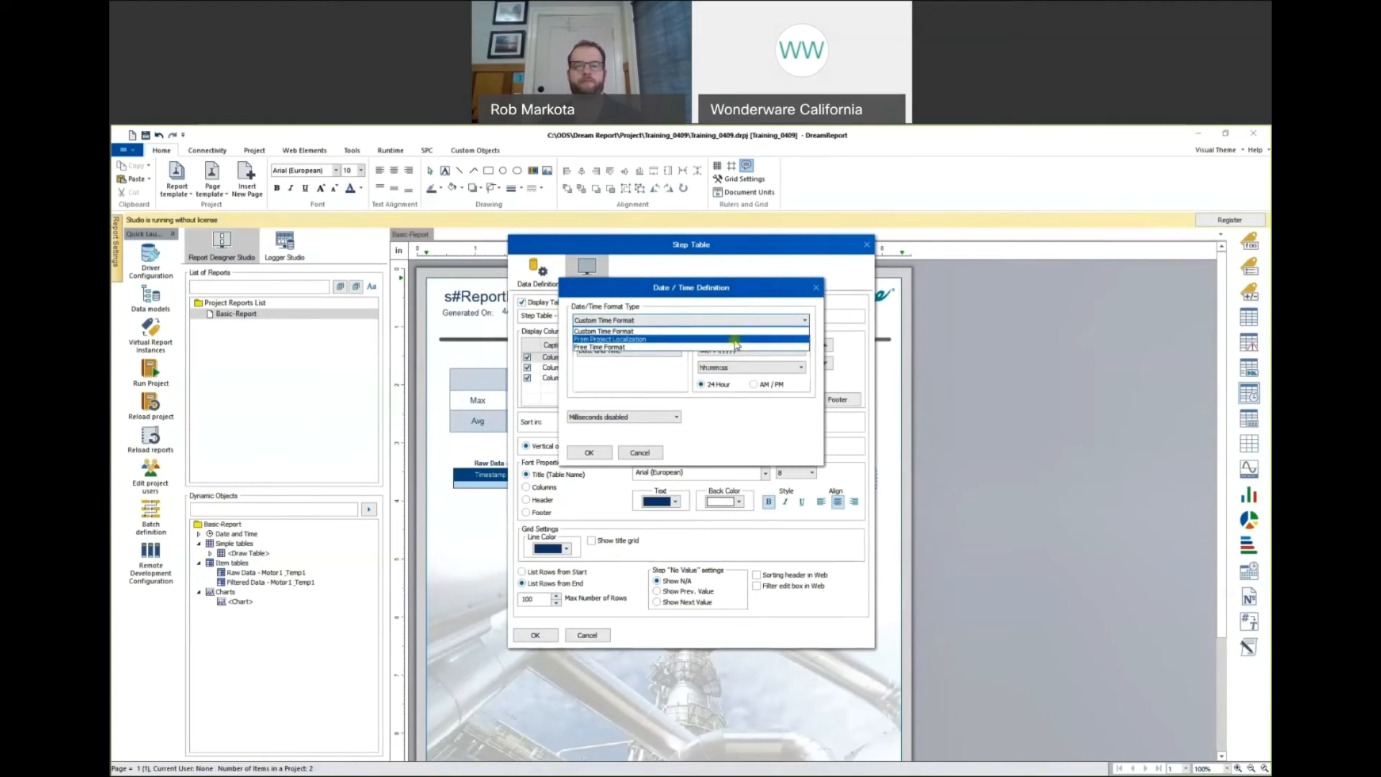
left_click(735, 340)
left_click(590, 453)
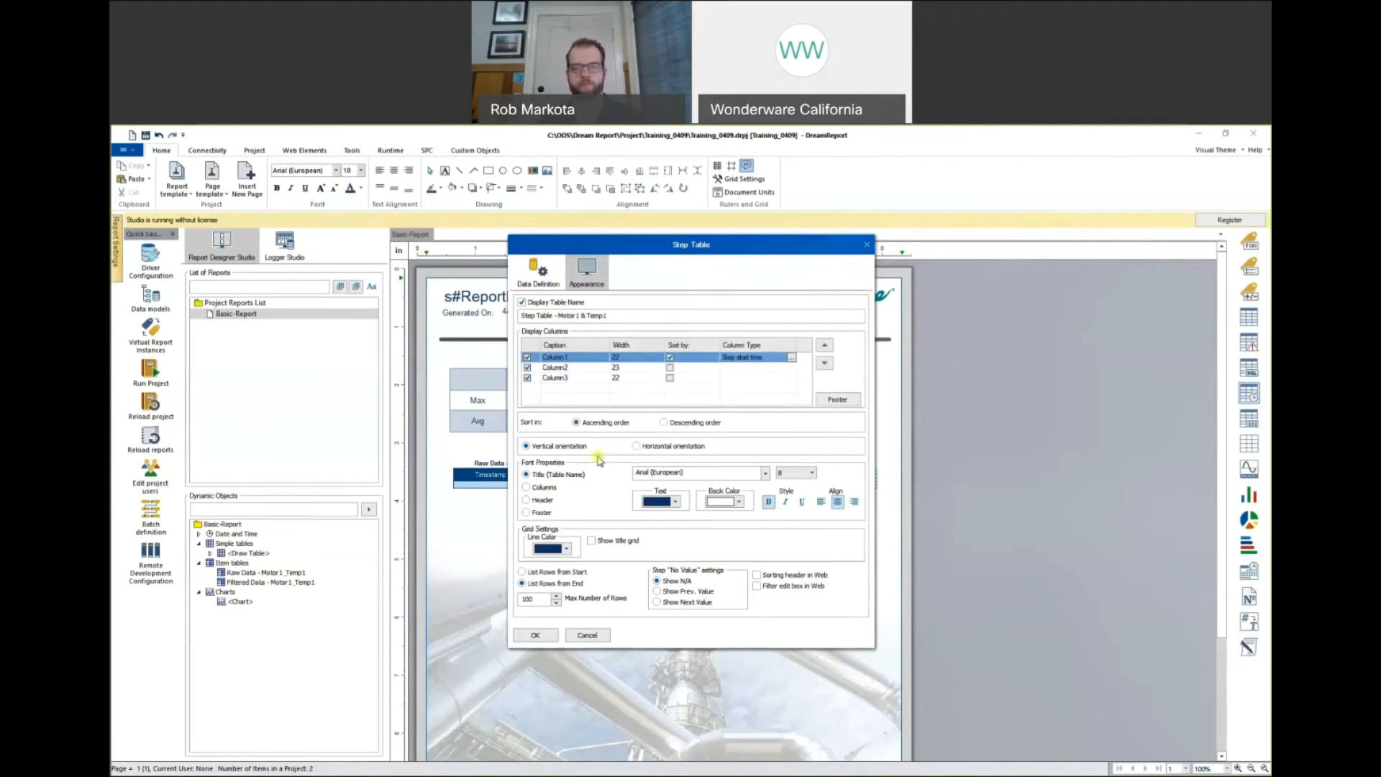
Set Column2 to Step data with an object named Step_M1 that reads Motor1 from Process_Simulated.
left_click(748, 368)
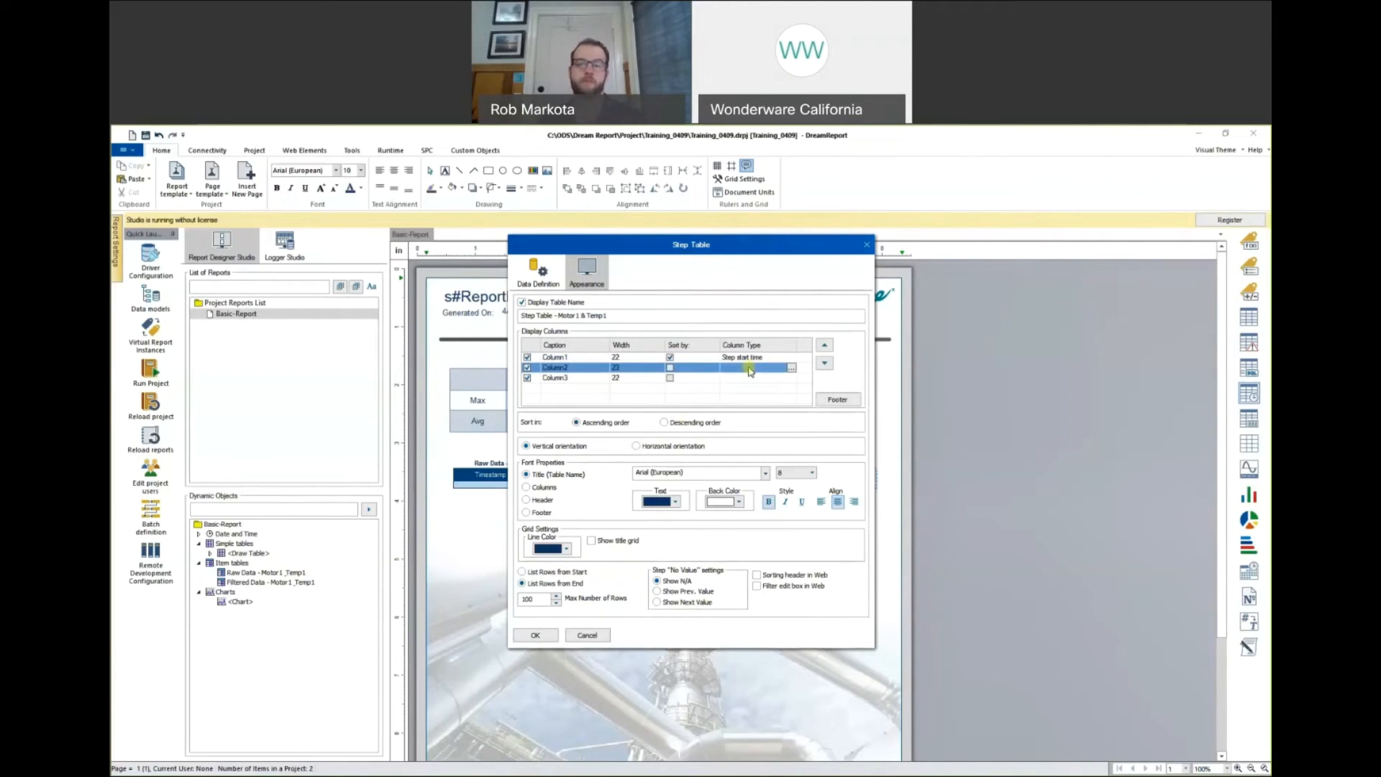
left_click(792, 368)
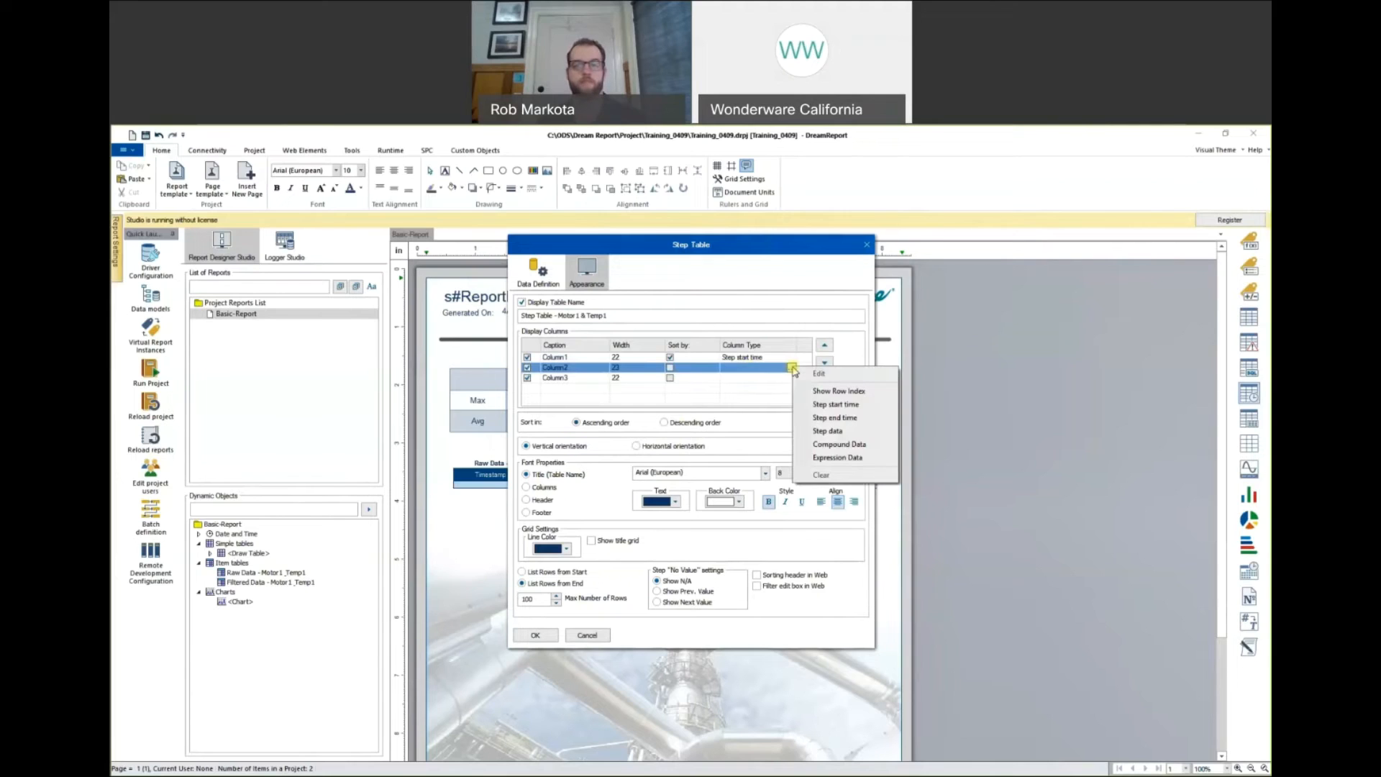
left_click(826, 431)
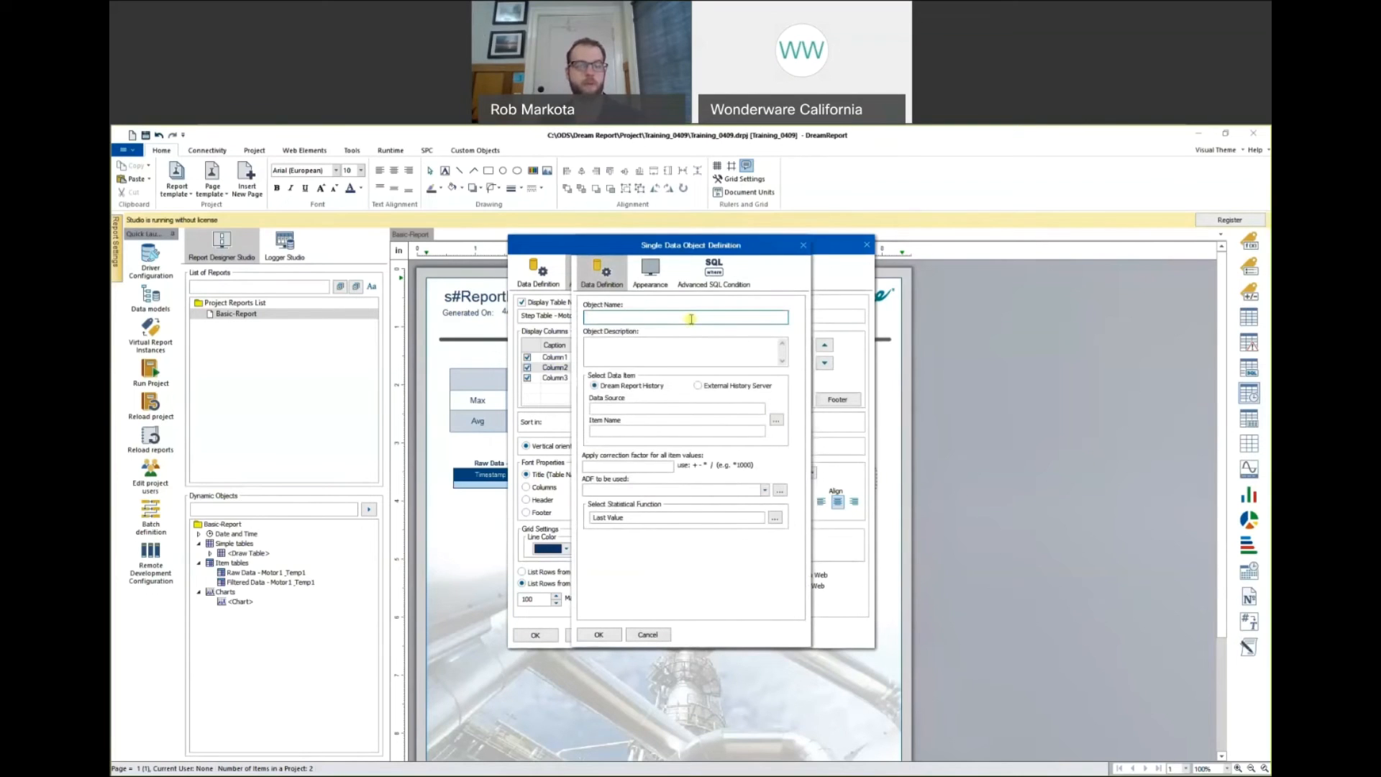
type("Step_")
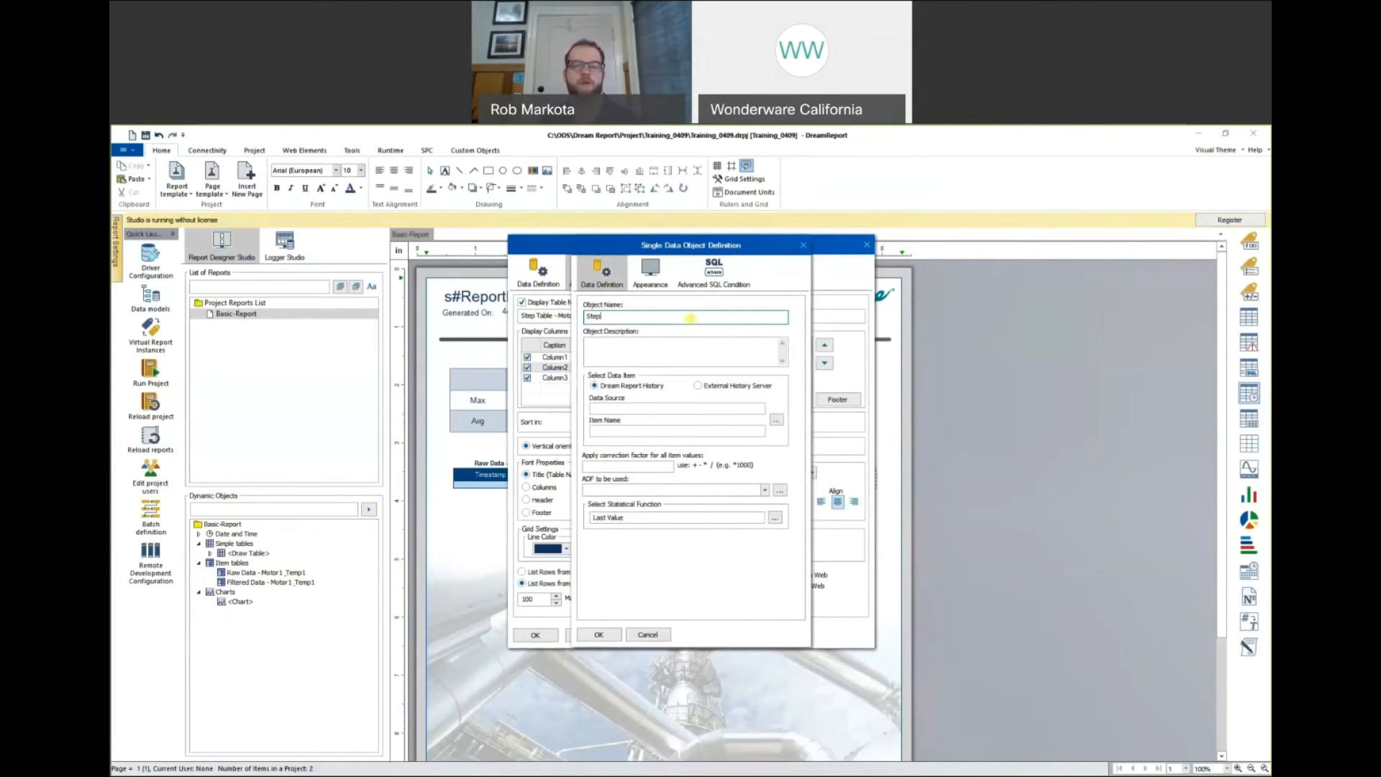
type("M1")
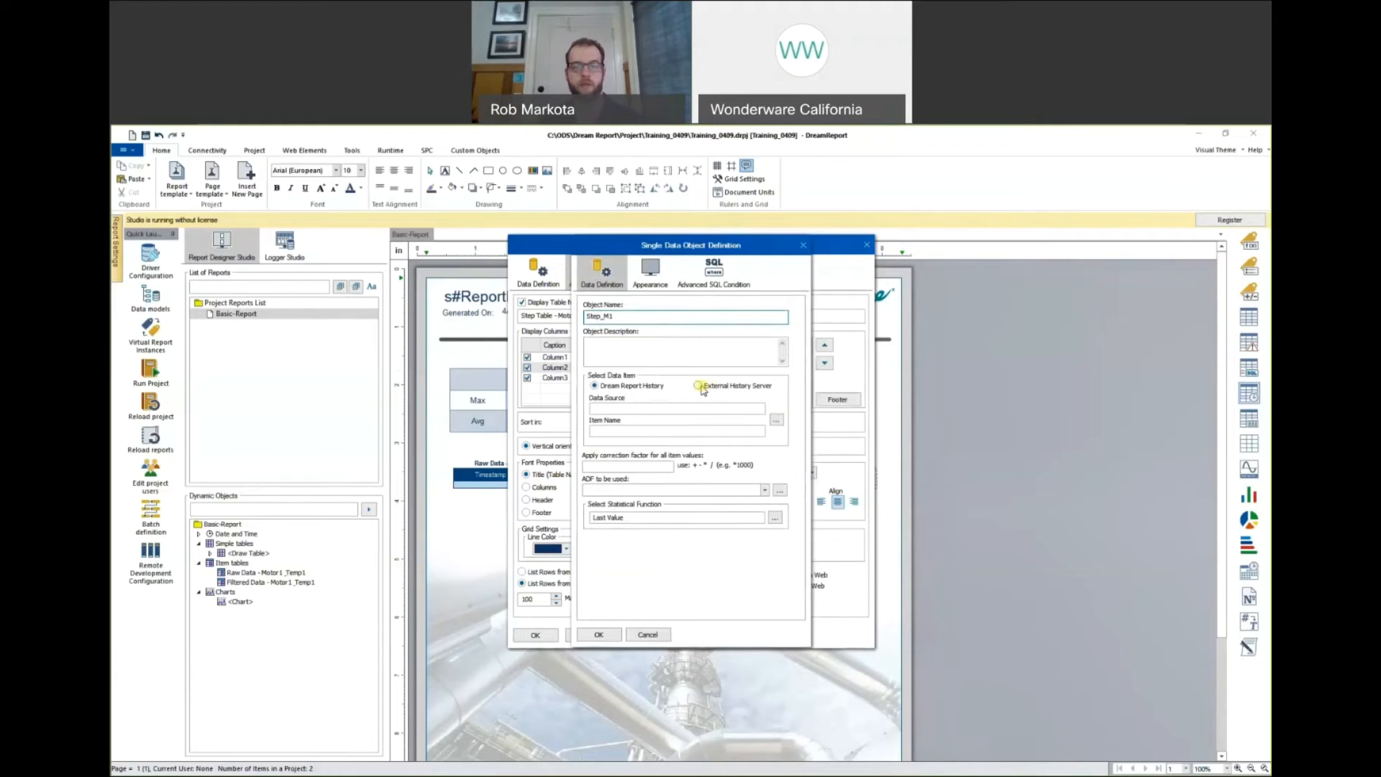
left_click(776, 419)
left_click(719, 296)
left_click(719, 315)
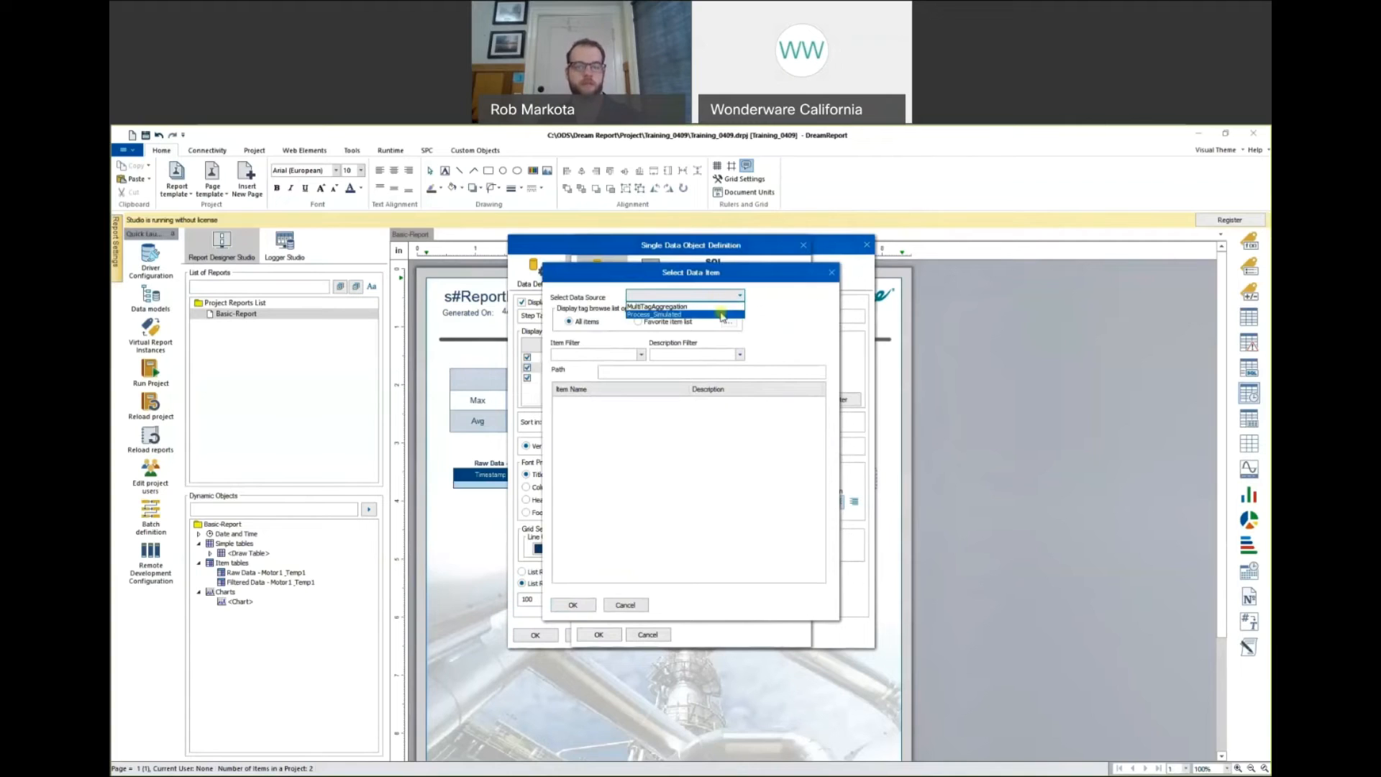
left_click(628, 506)
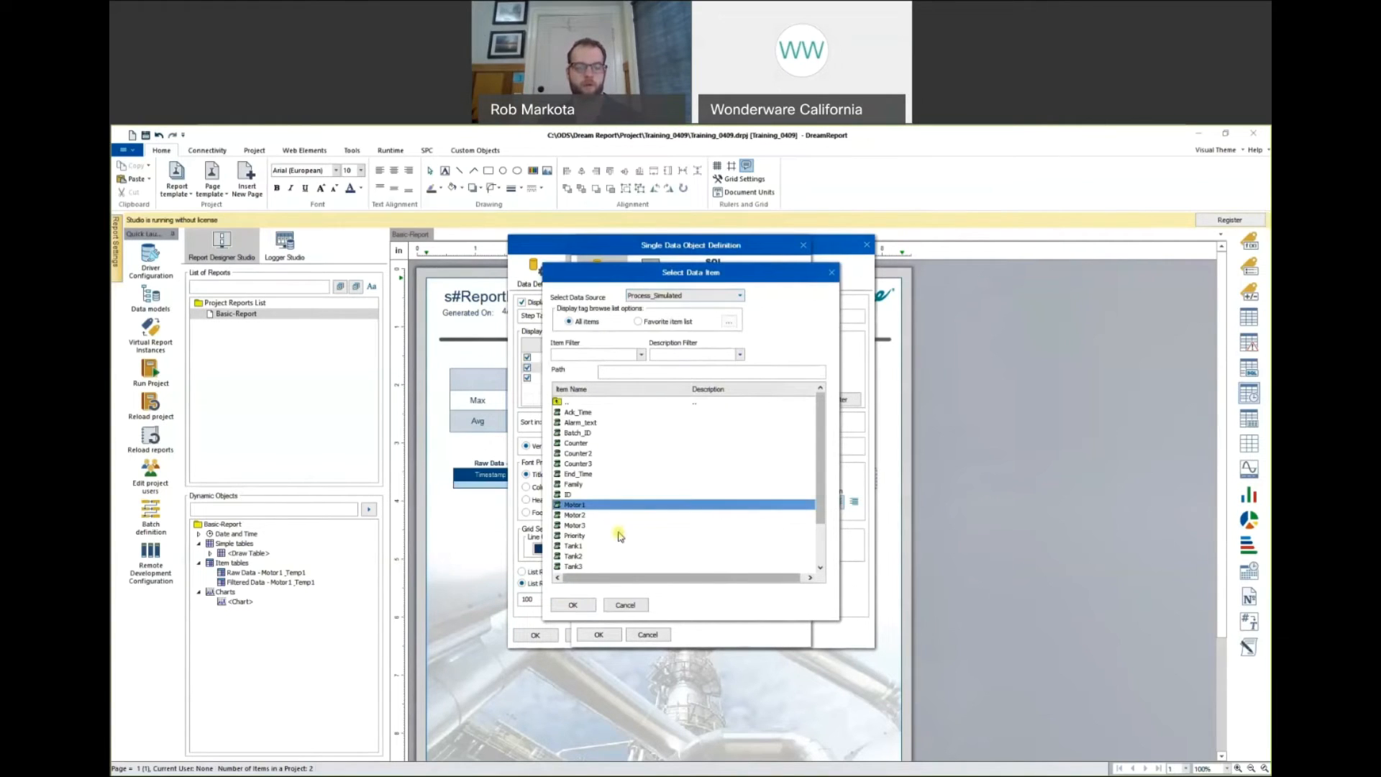
left_click(573, 605)
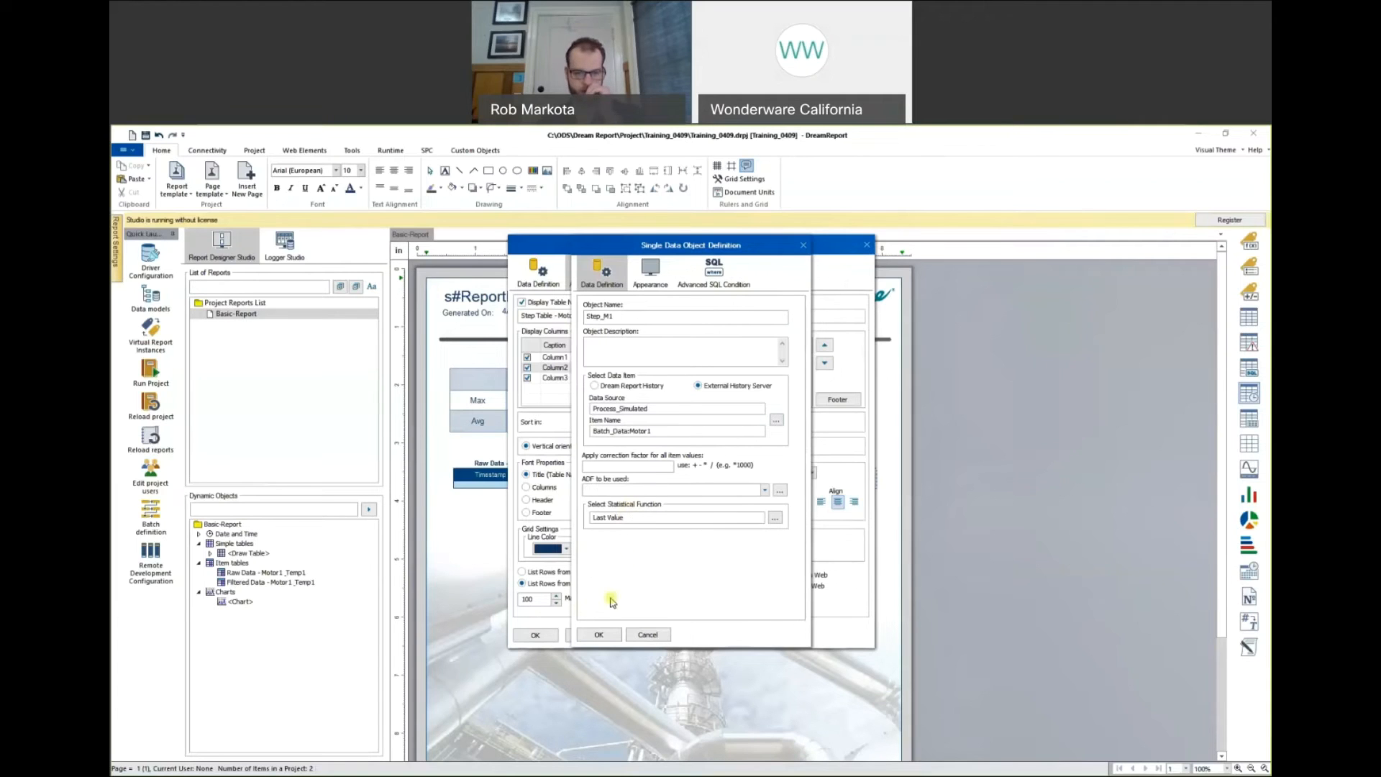
left_click(601, 635)
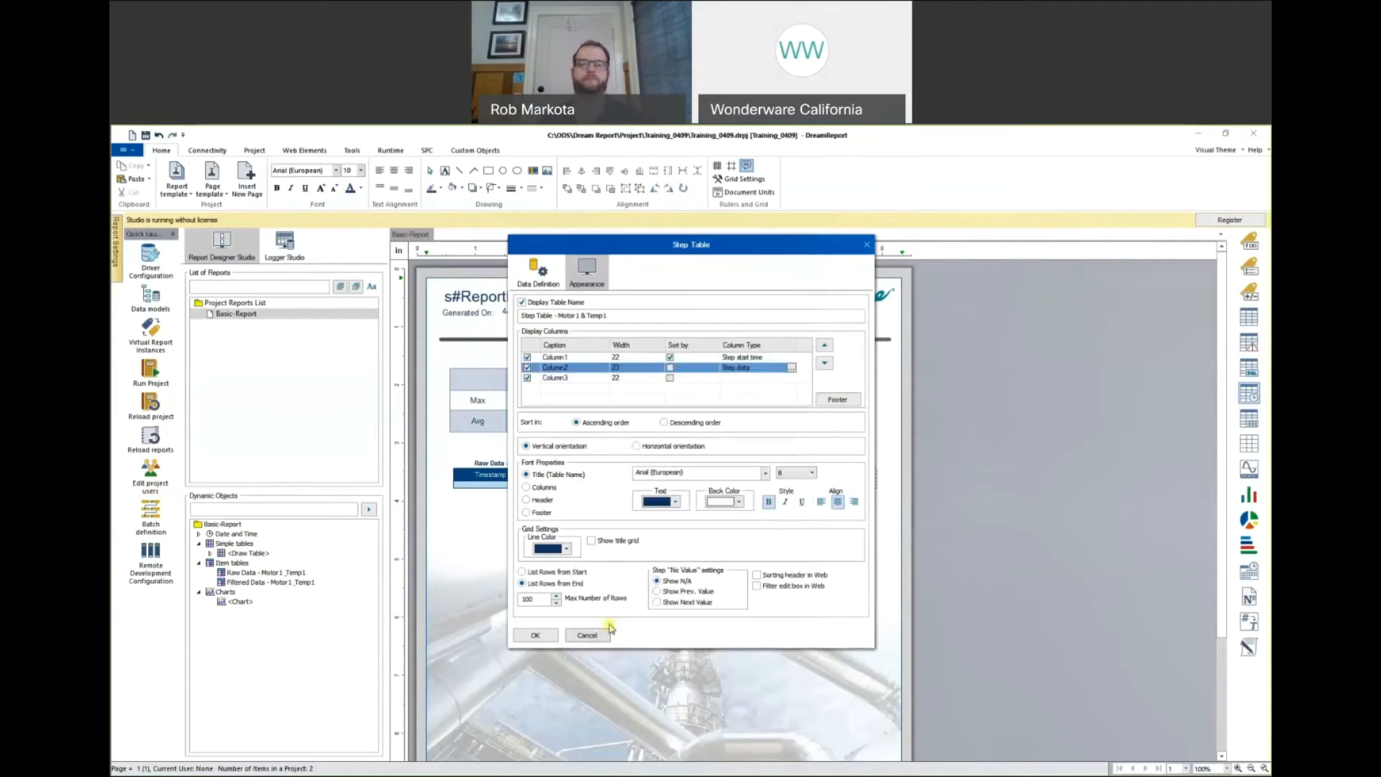
Set Column3 to Step data with an object named Step_T1 that reads Temp1 from Process_Simulated, and list the rows from the start.
left_click(748, 380)
left_click(791, 378)
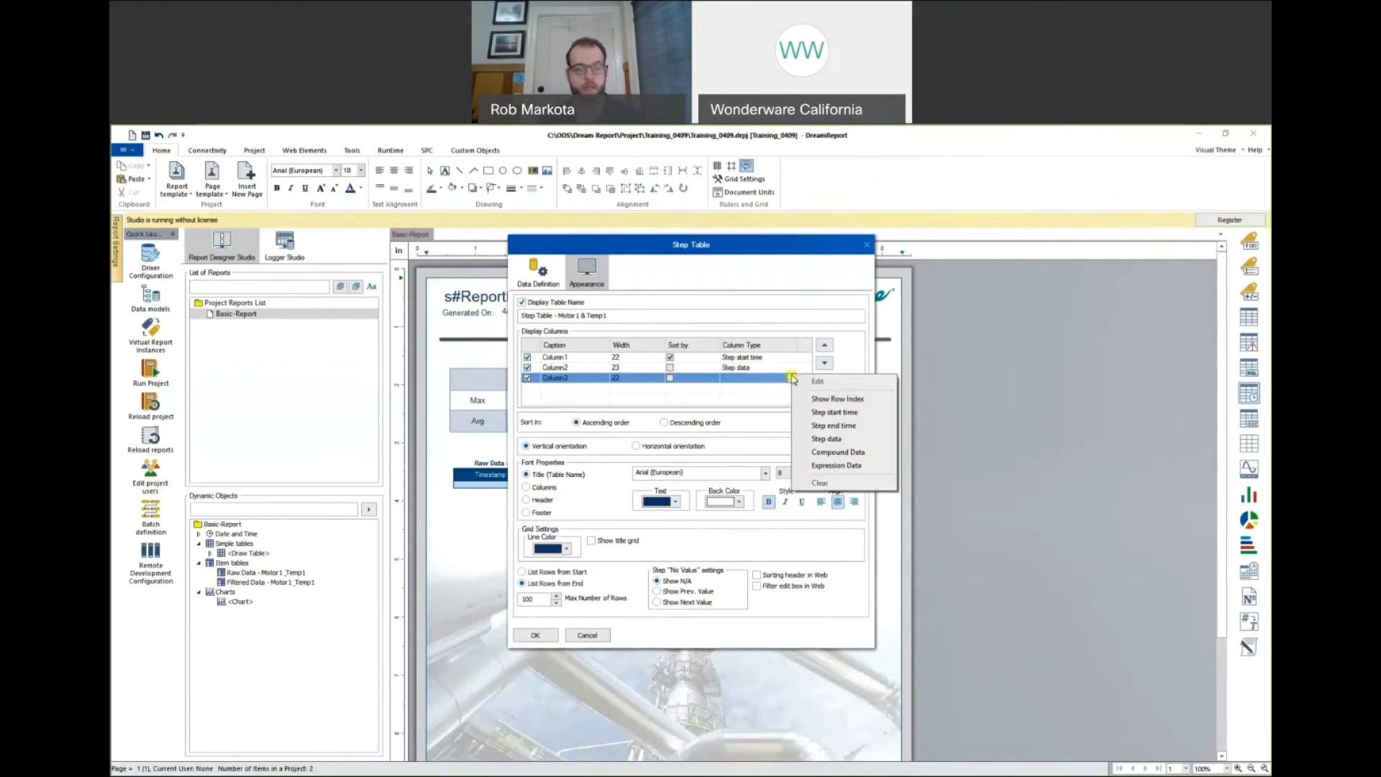
left_click(825, 439)
type("Step_T1")
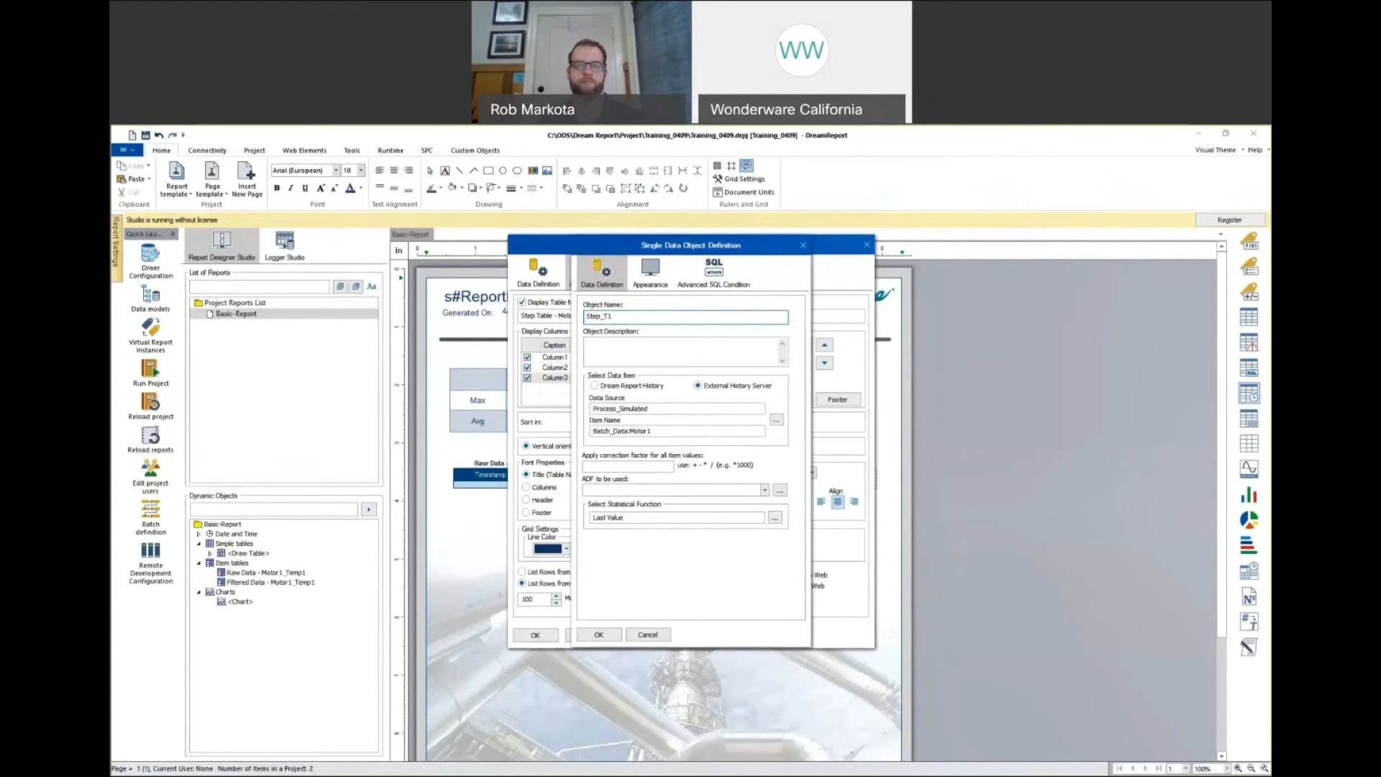
left_click(776, 421)
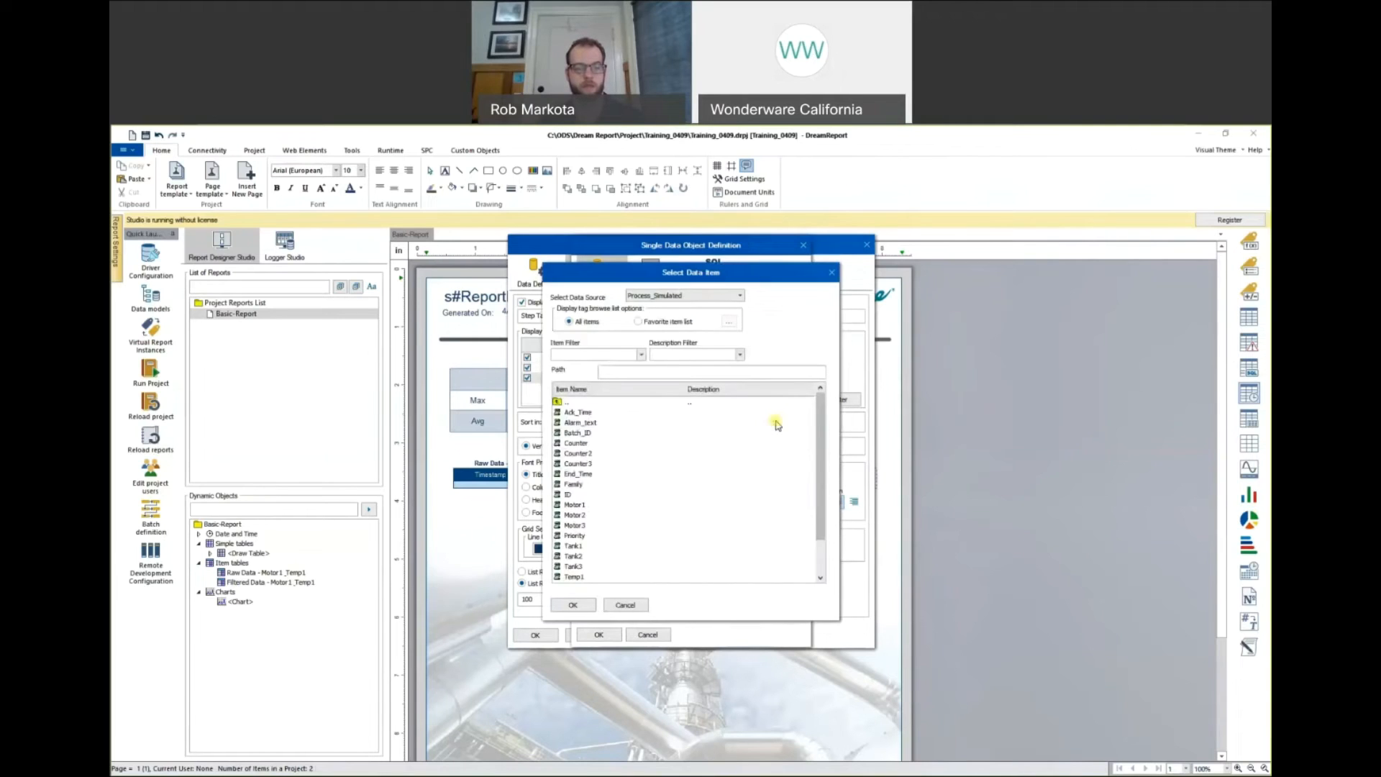
left_click(608, 578)
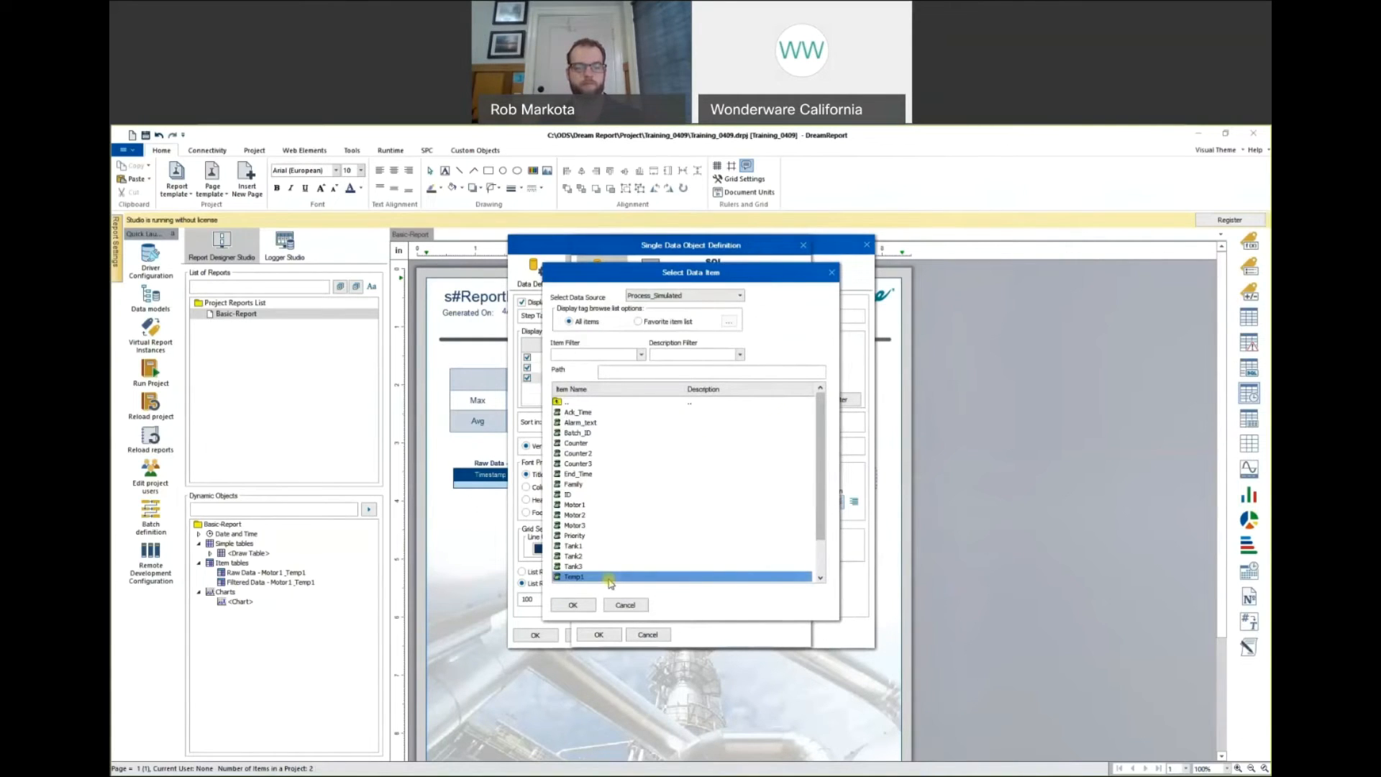
left_click(574, 605)
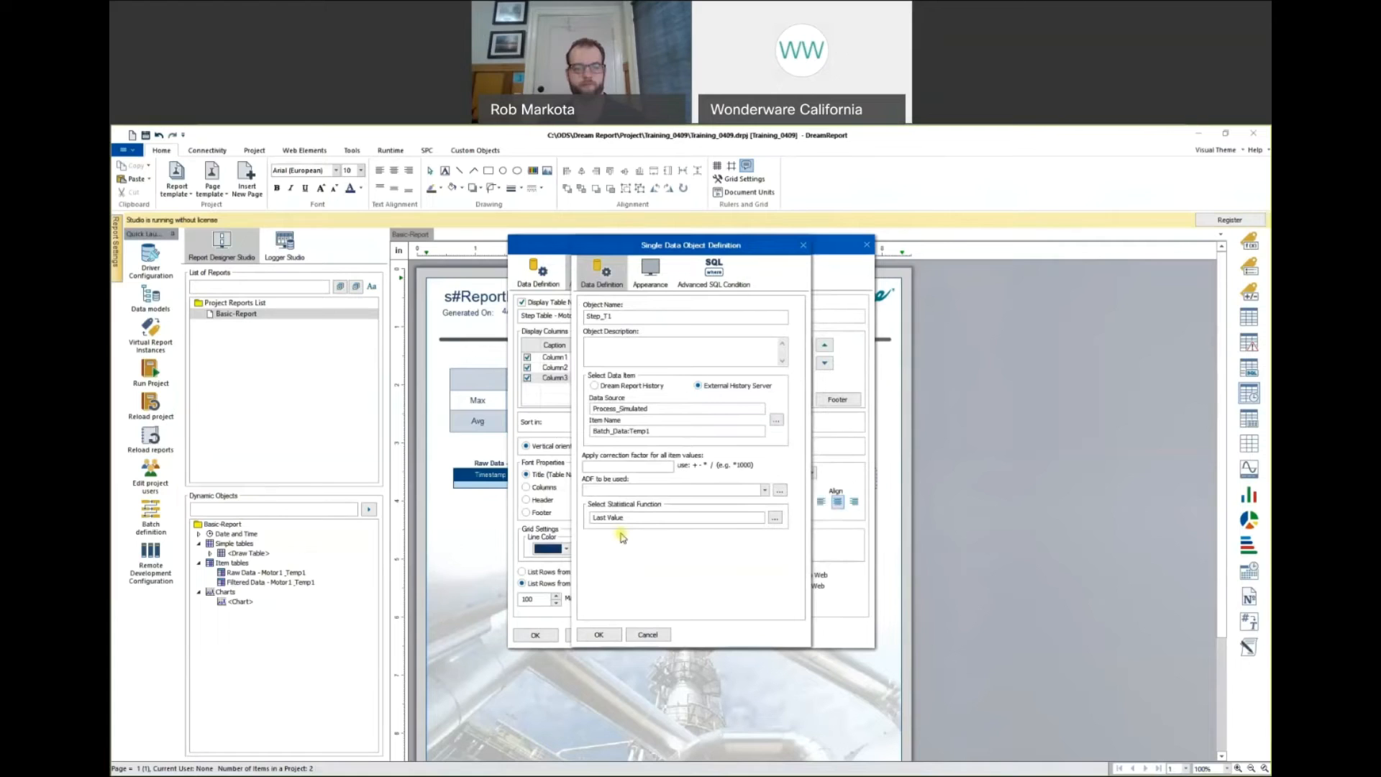
left_click(600, 635)
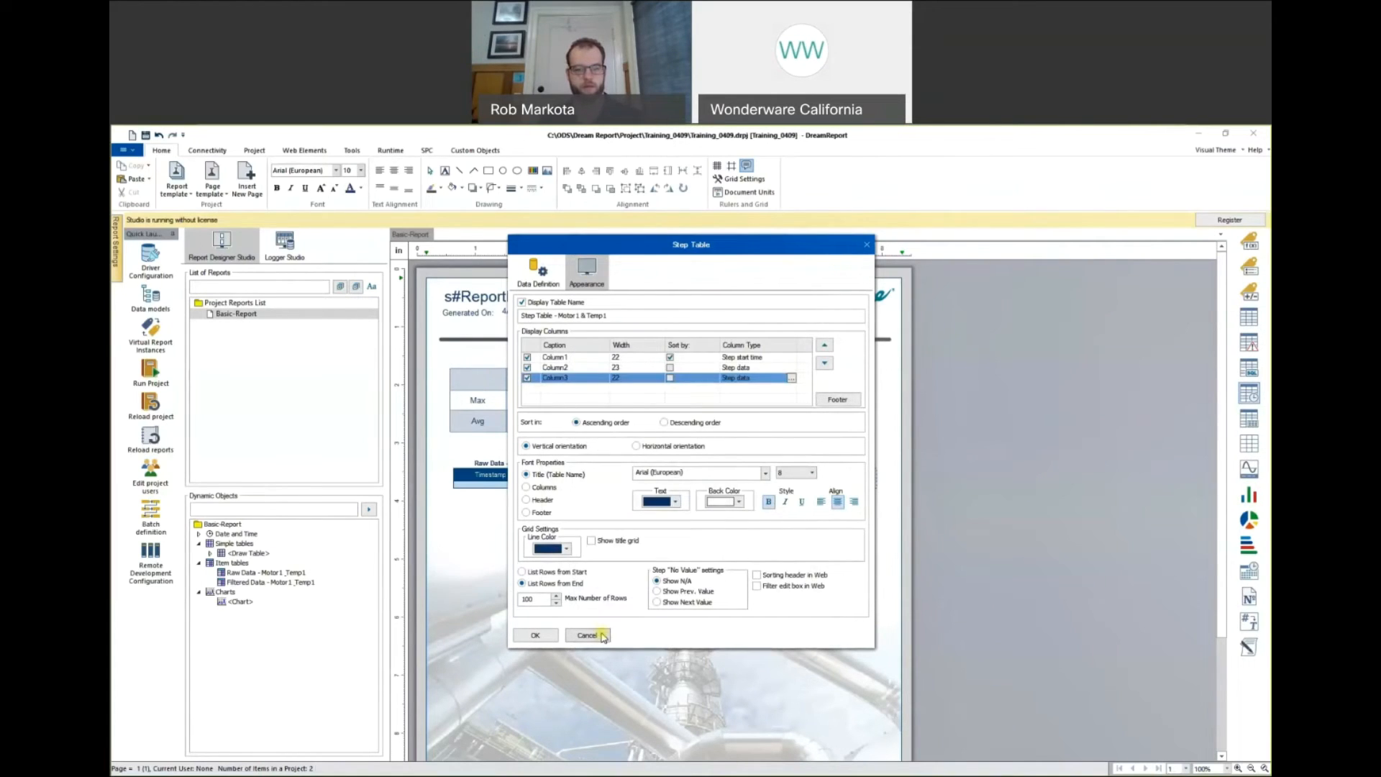
left_click(523, 571)
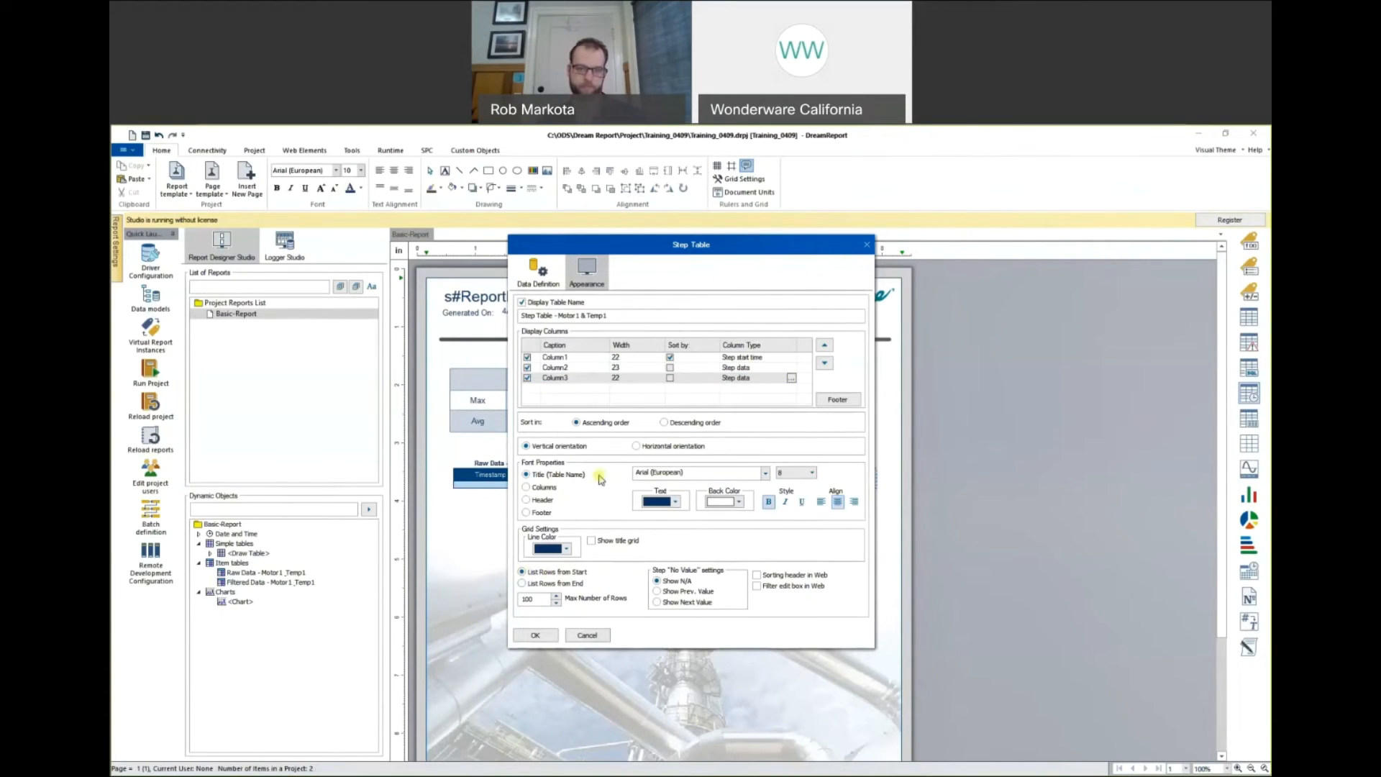
Add a footer row to the step table with the text "Max Value" in Column1.
left_click(837, 400)
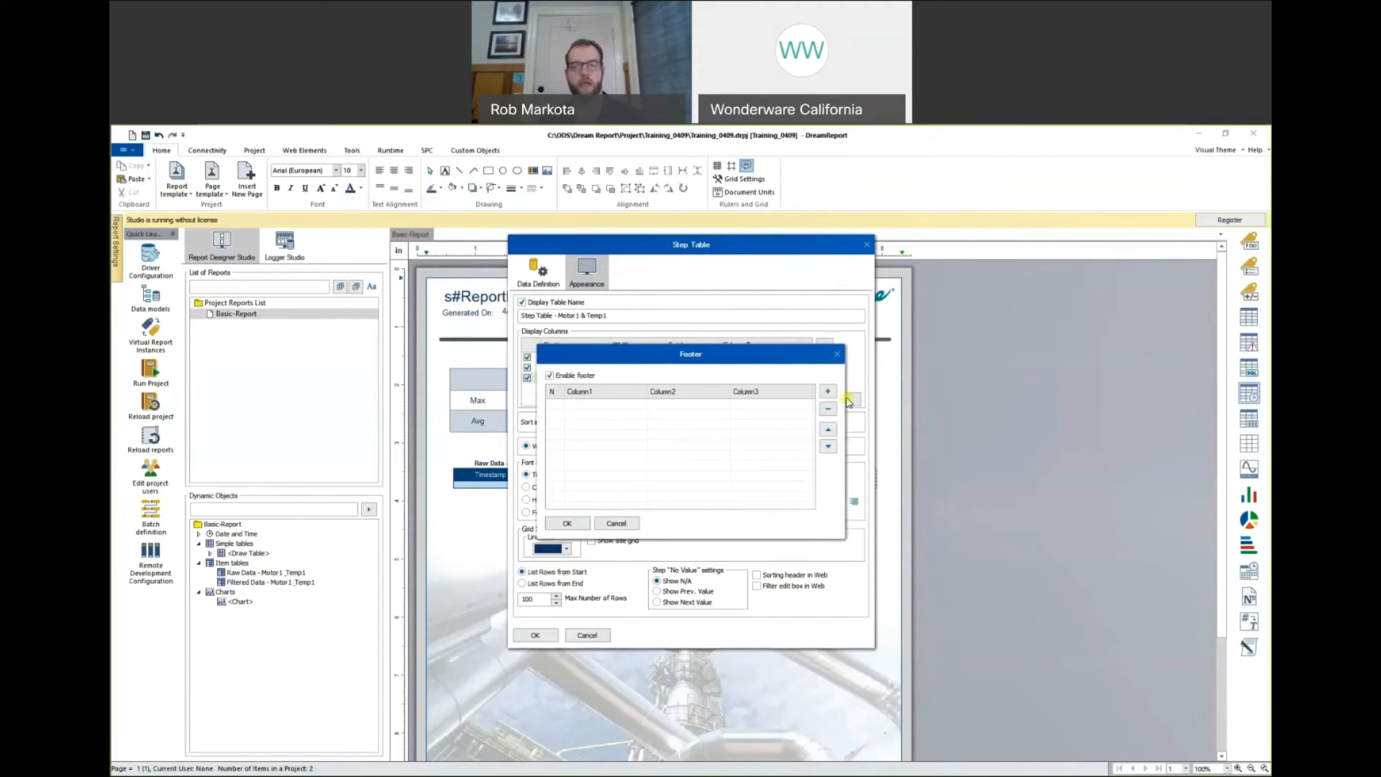
left_click(829, 390)
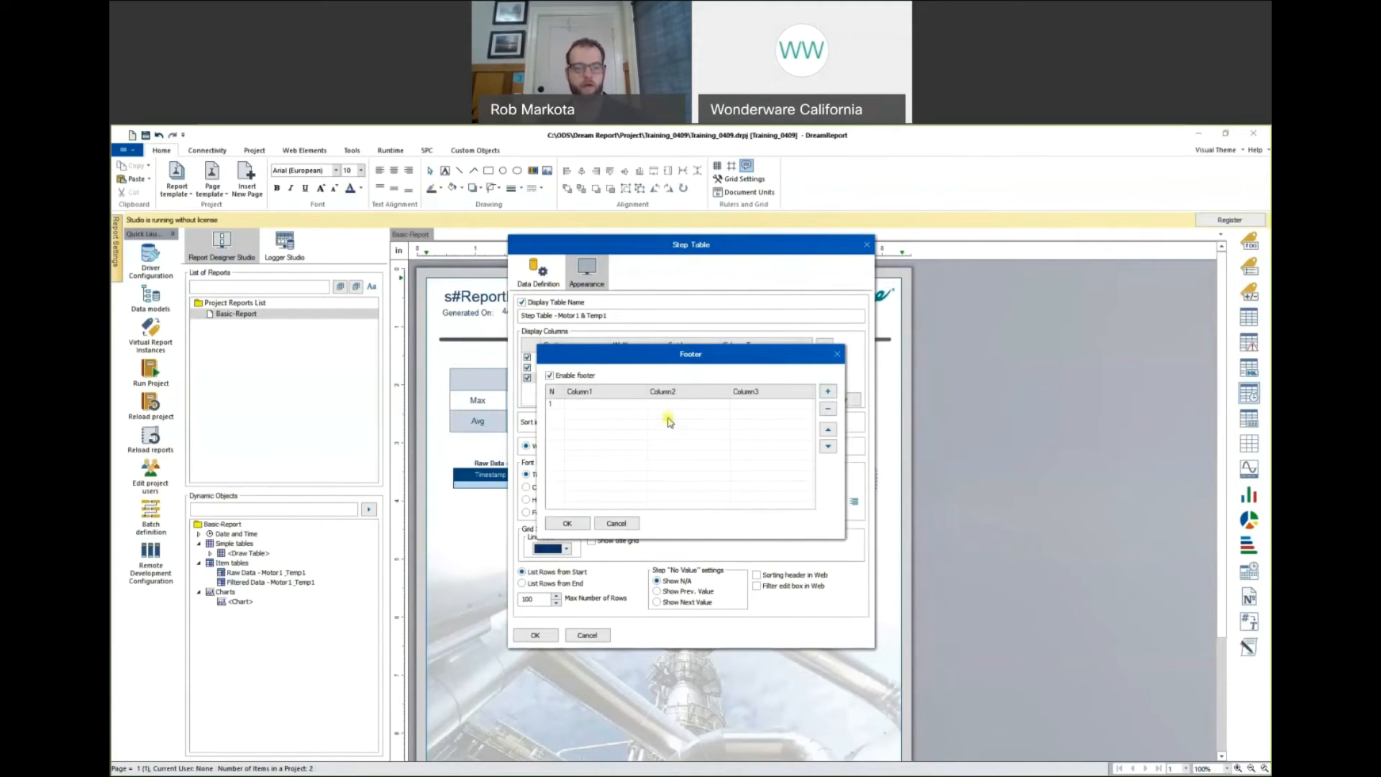
left_click(627, 403)
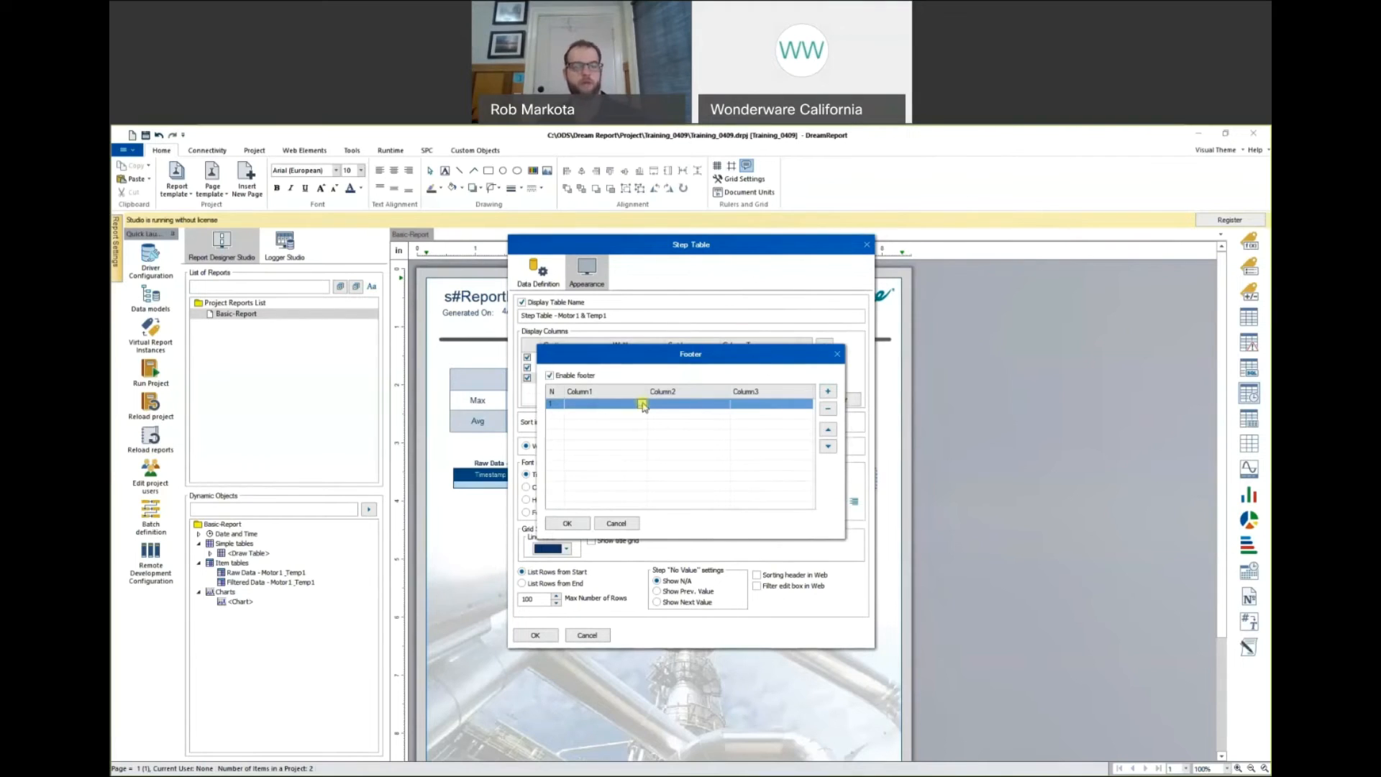
left_click(643, 405)
left_click(662, 456)
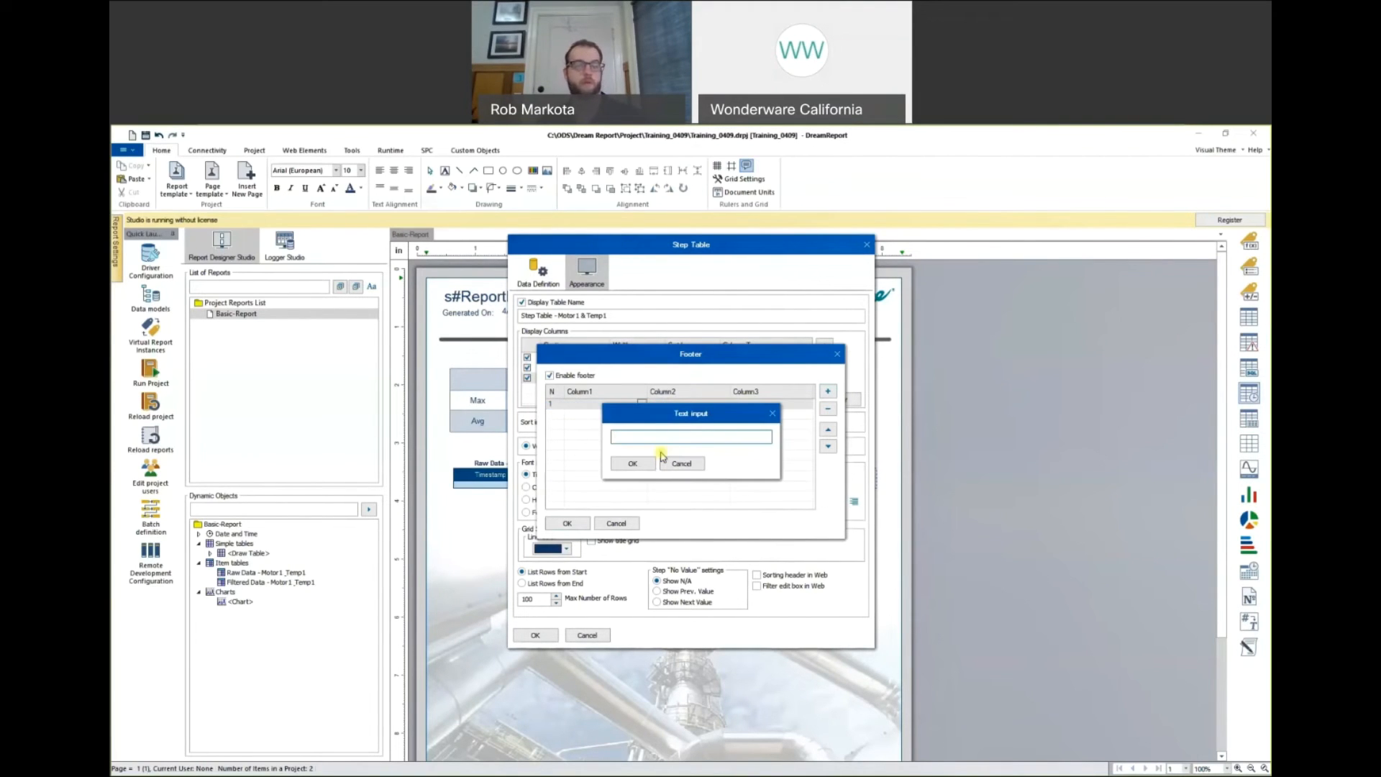
type("Max Value")
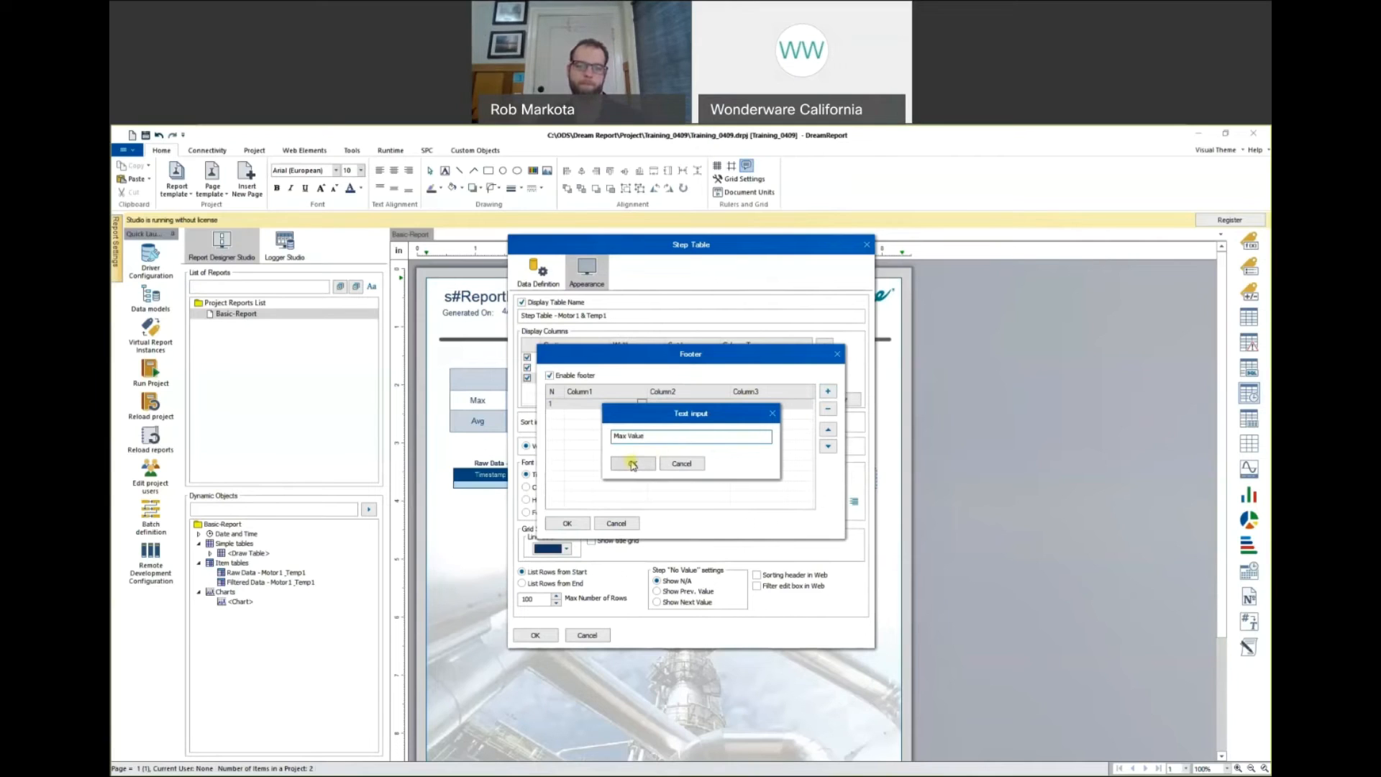
left_click(632, 464)
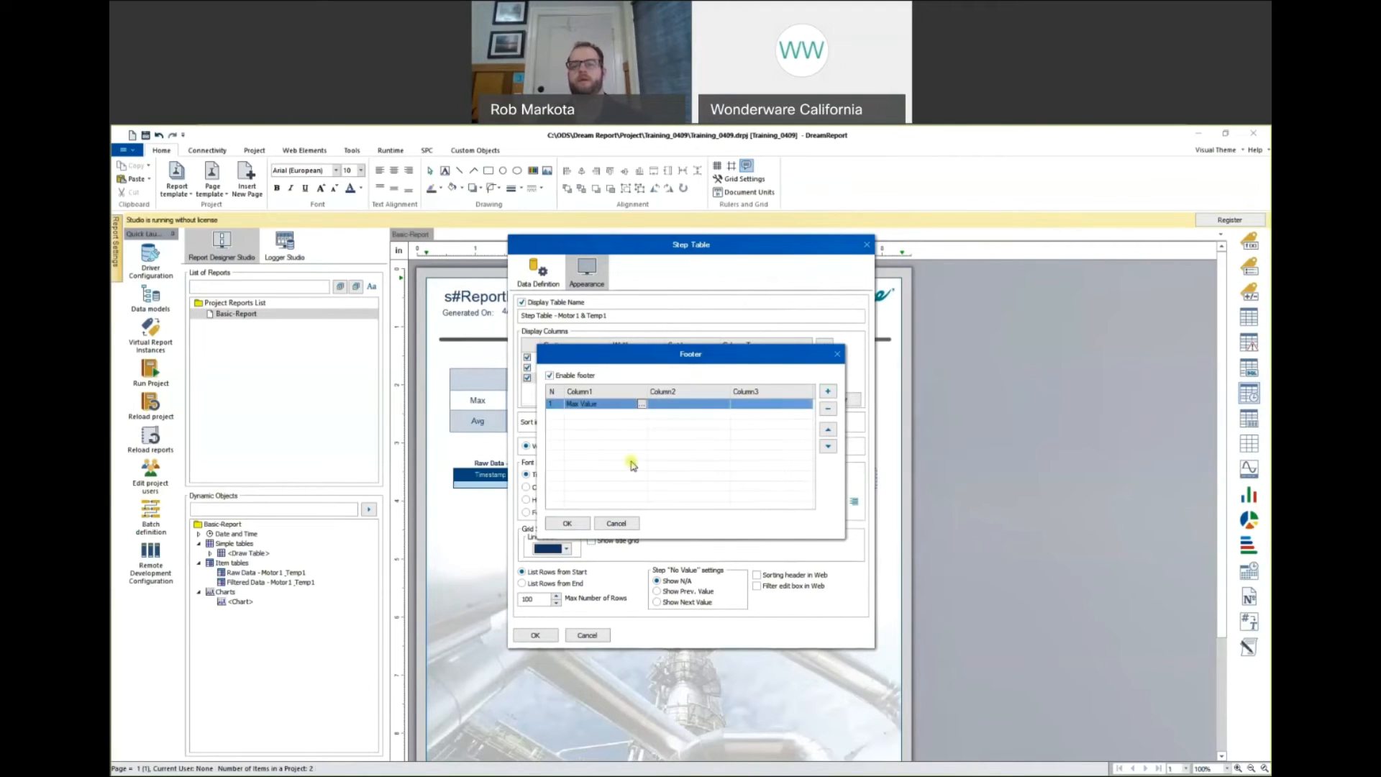
Fill the footer's Column3 cell with compound data named Cmpnd_T1_Max, using the Maximum function on Step_T1.
left_click(759, 407)
left_click(808, 405)
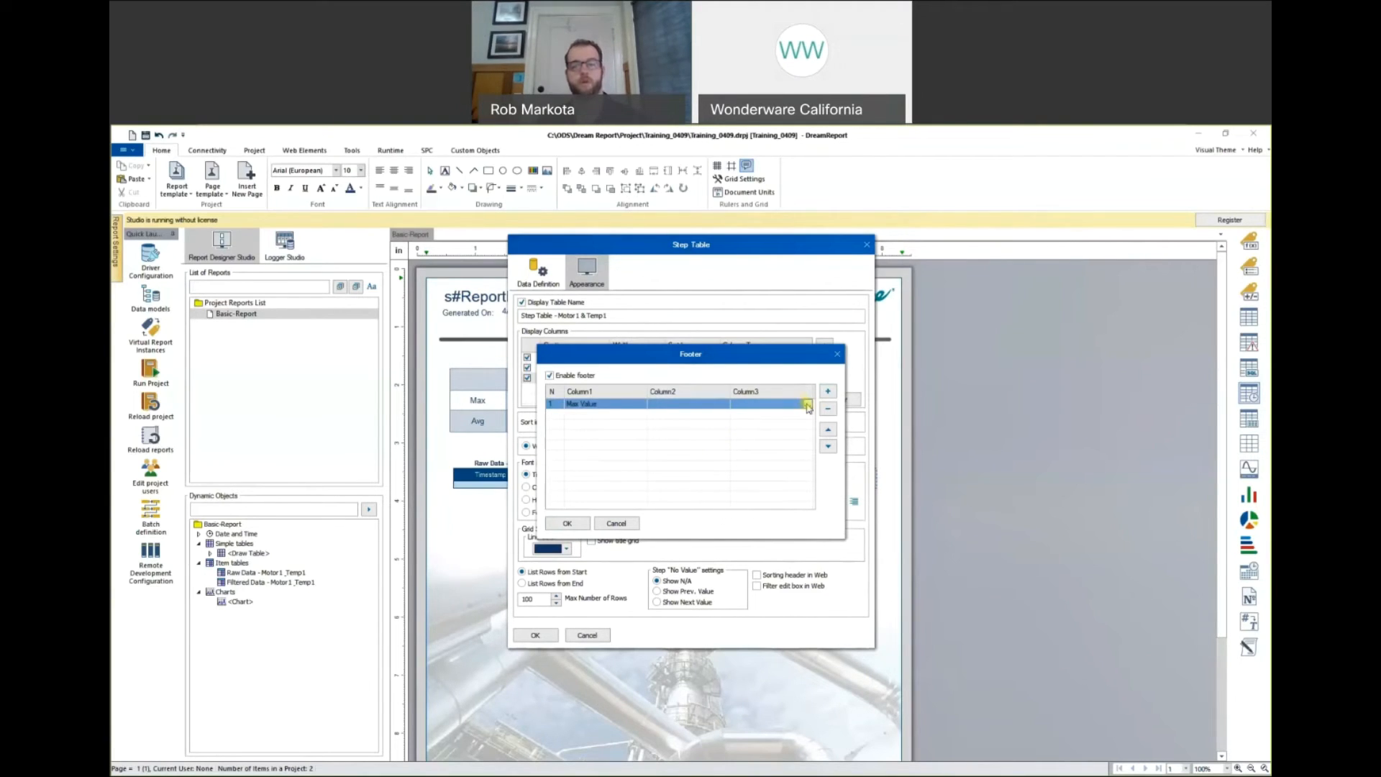
left_click(808, 408)
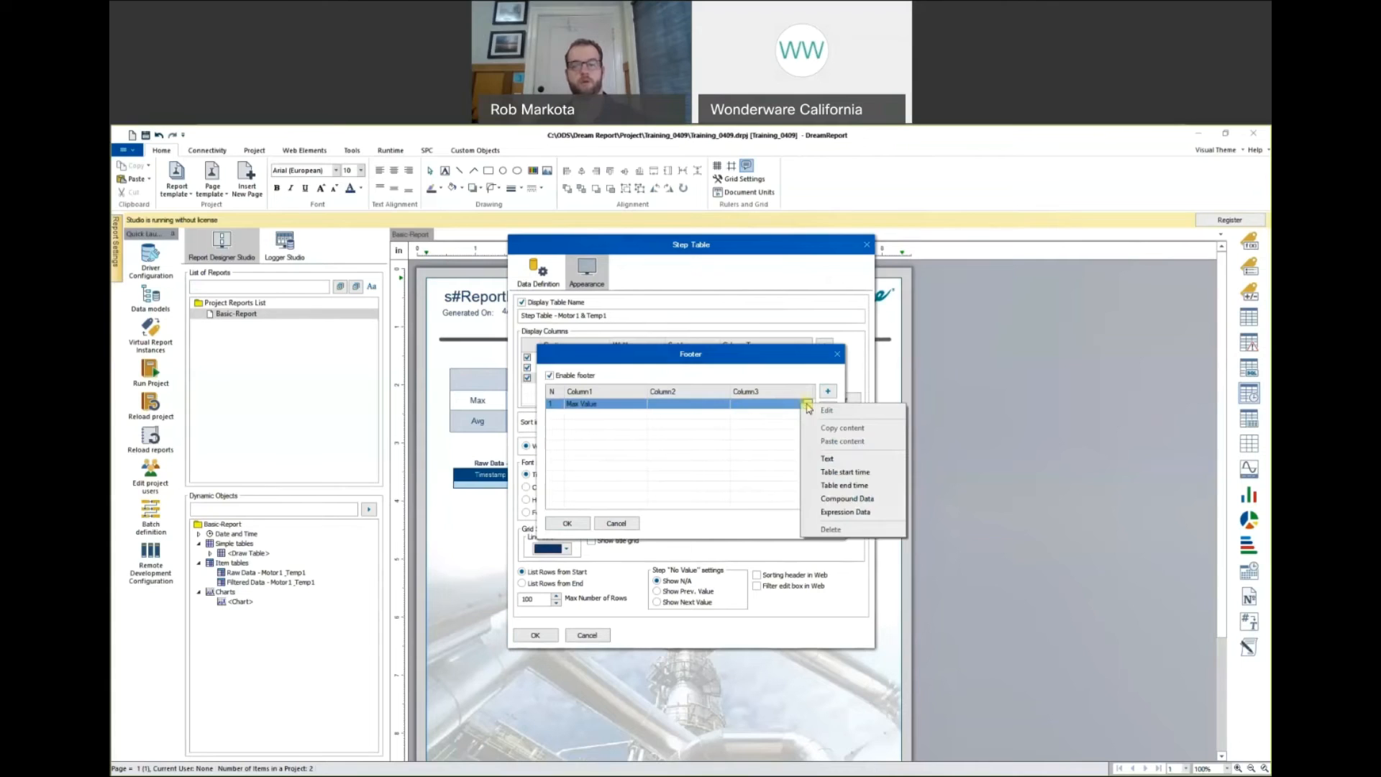
left_click(824, 498)
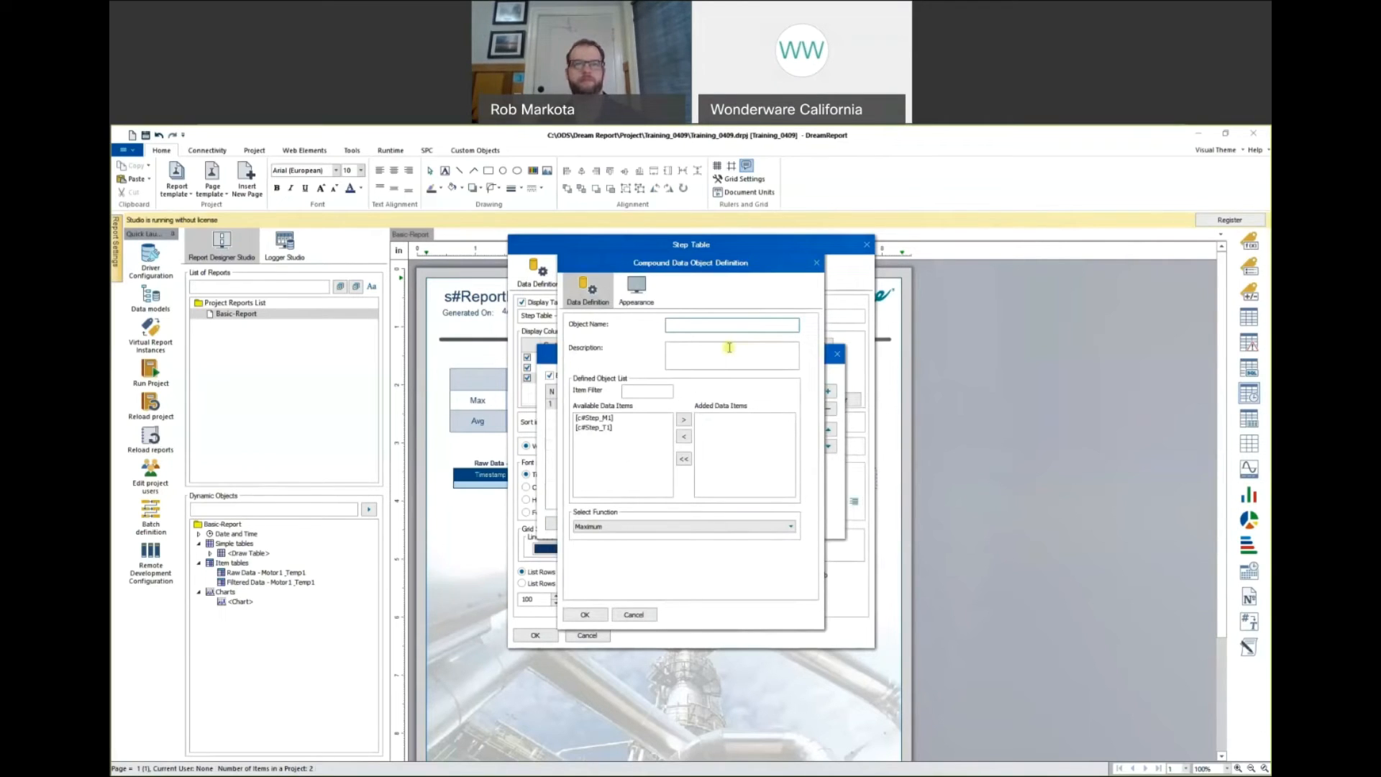
left_click(728, 325)
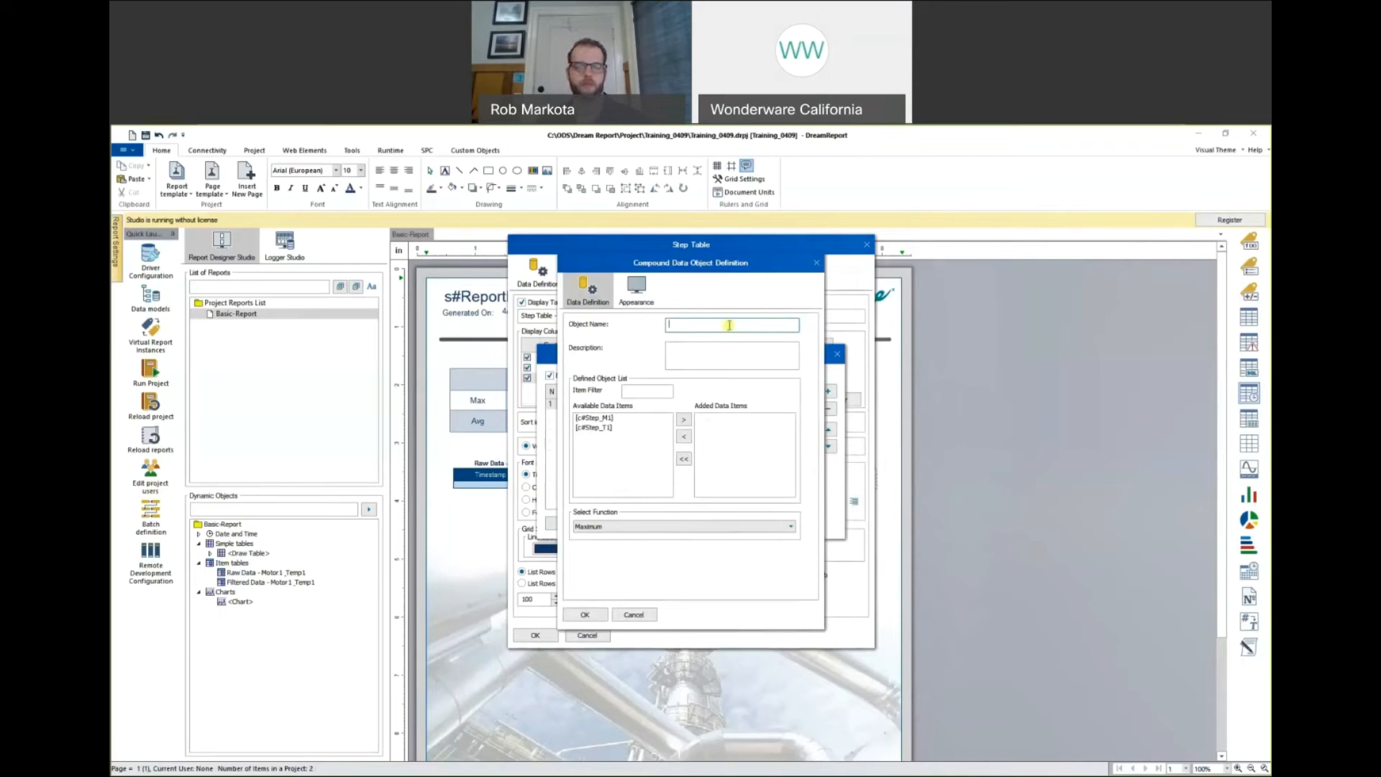
type("Cmpnd_T1")
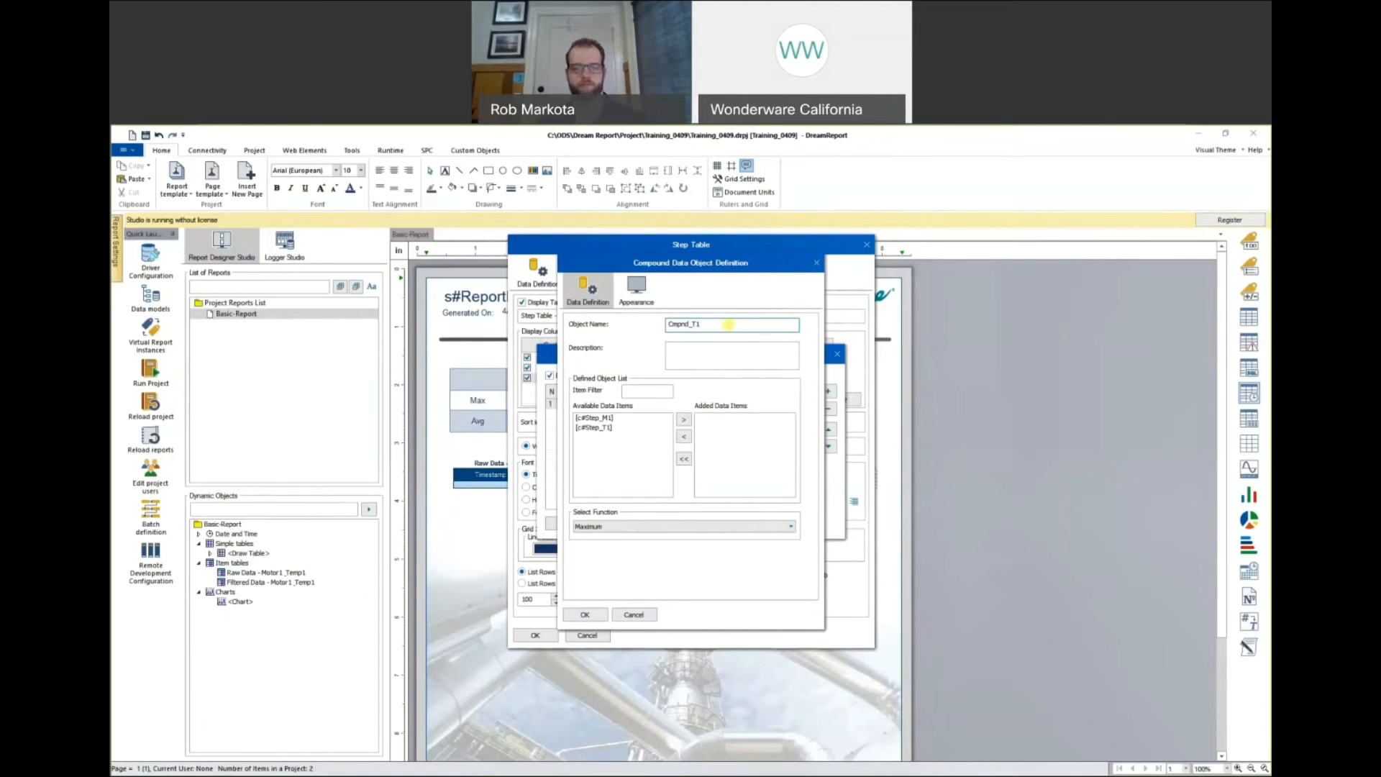
type("_Max")
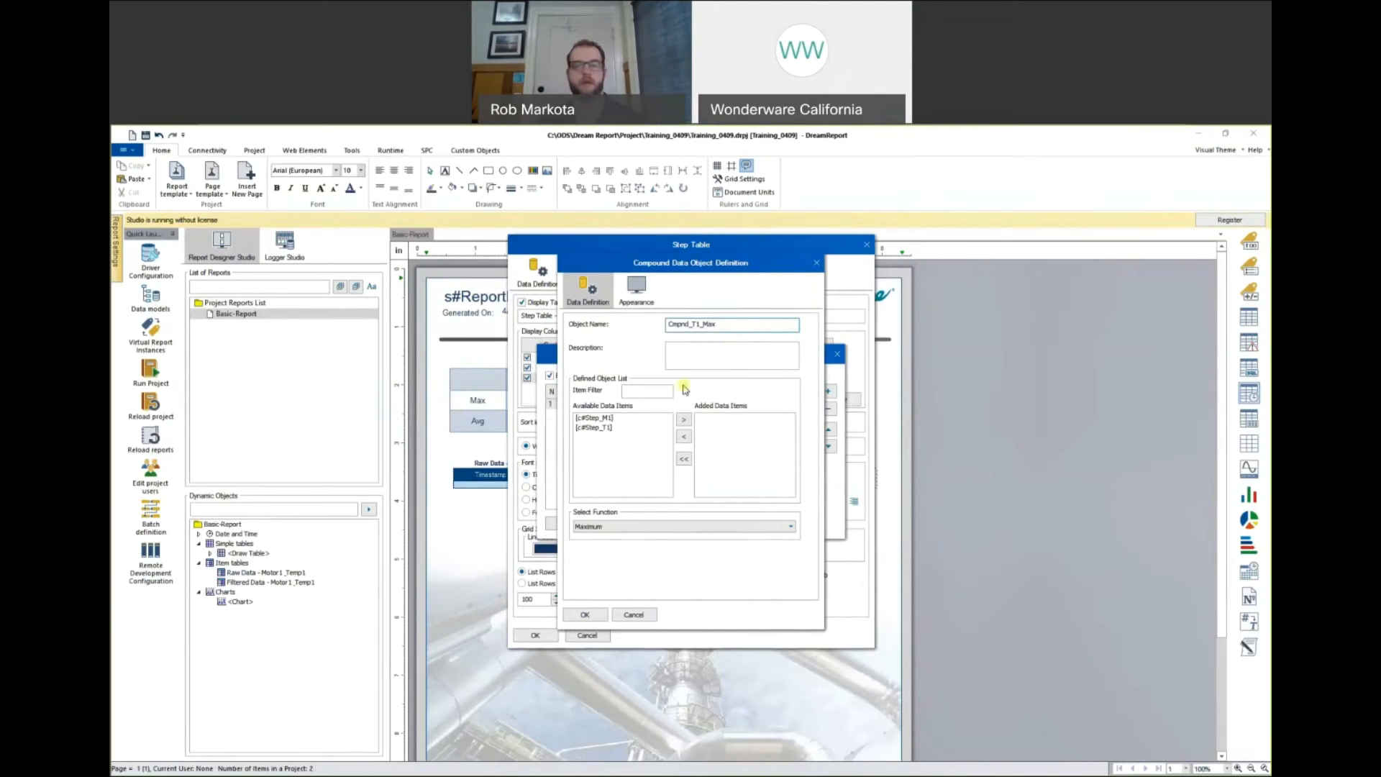
left_click(639, 429)
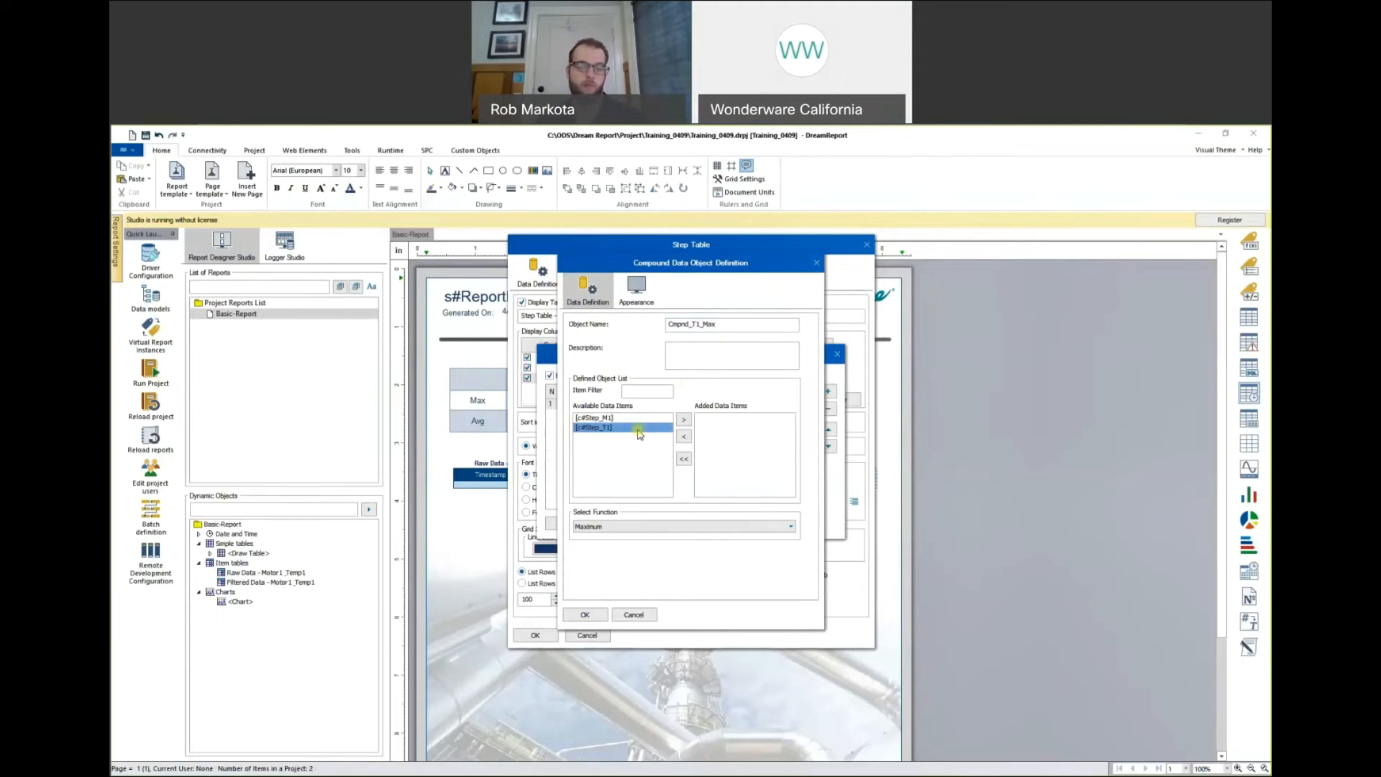
left_click(684, 419)
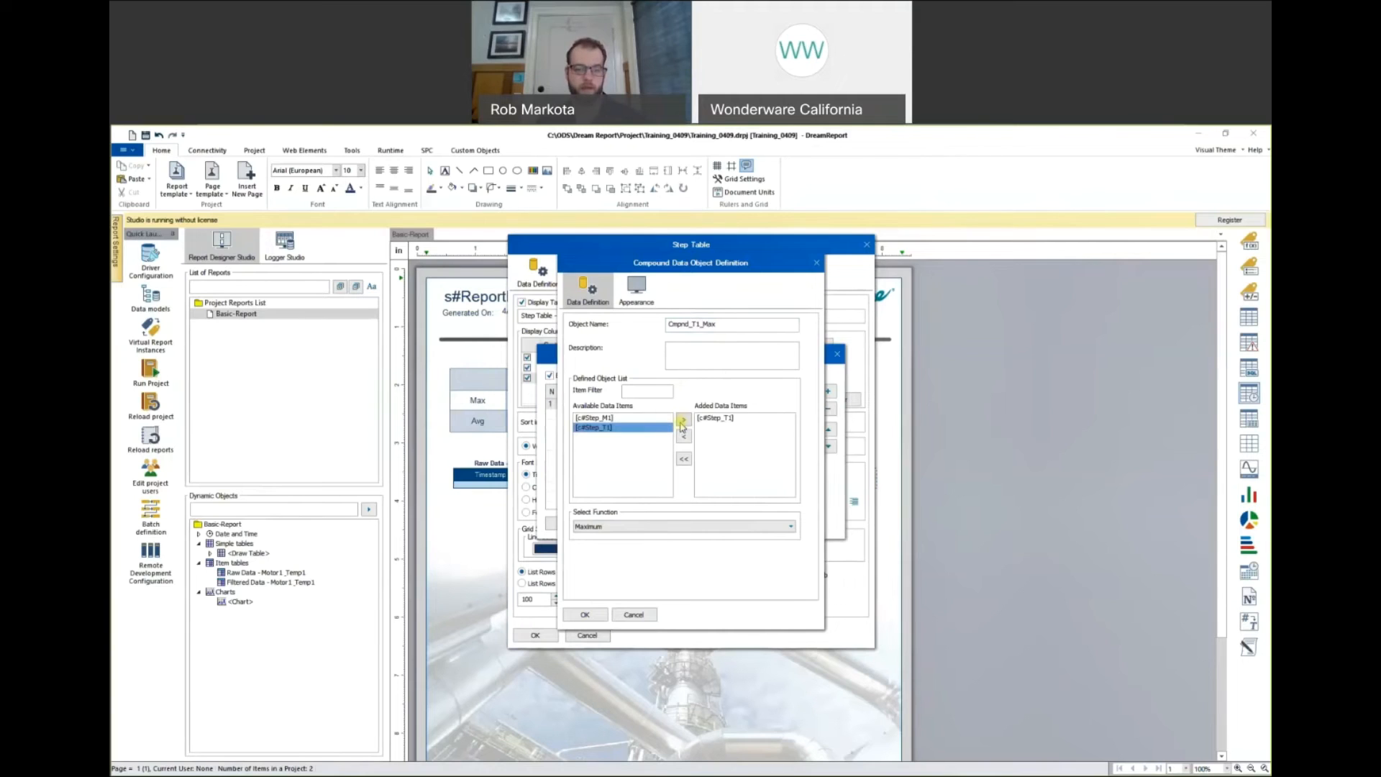
left_click(594, 616)
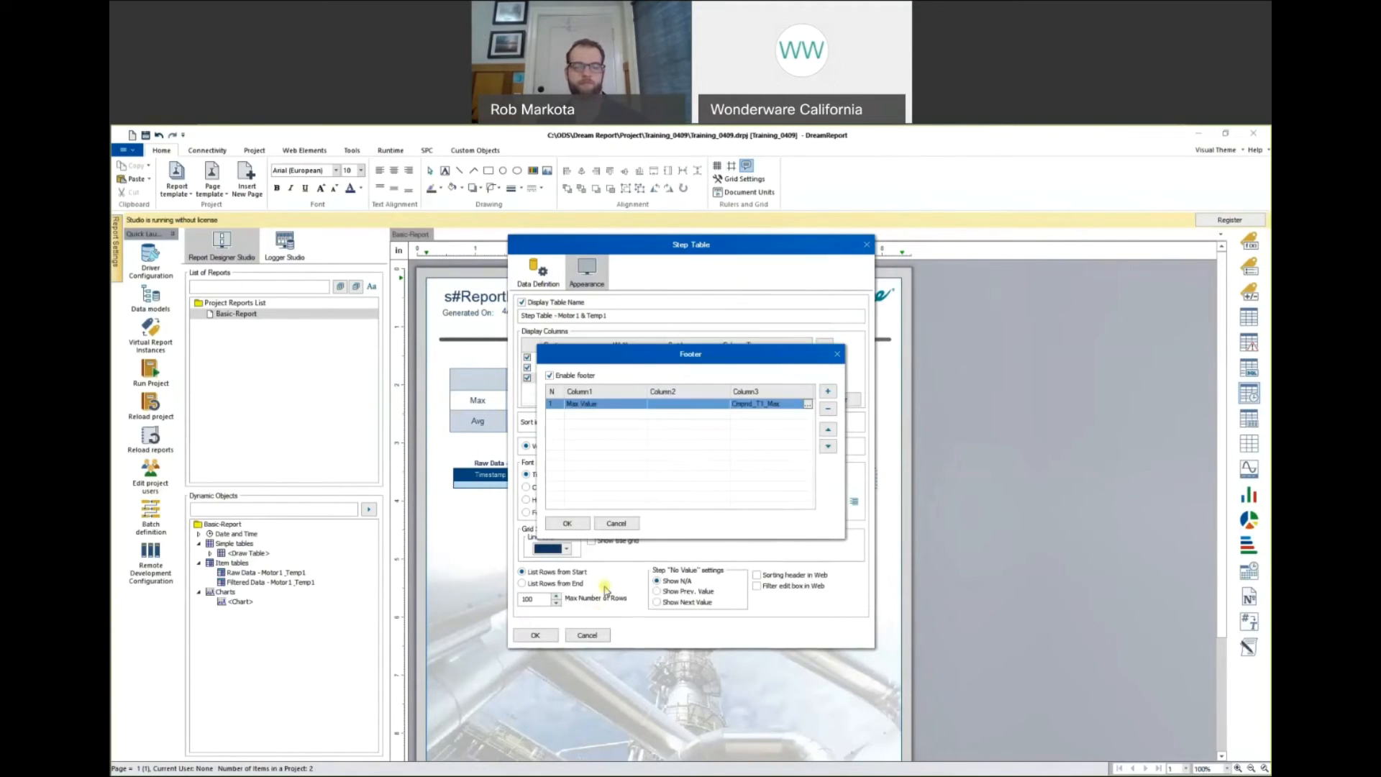
left_click(568, 523)
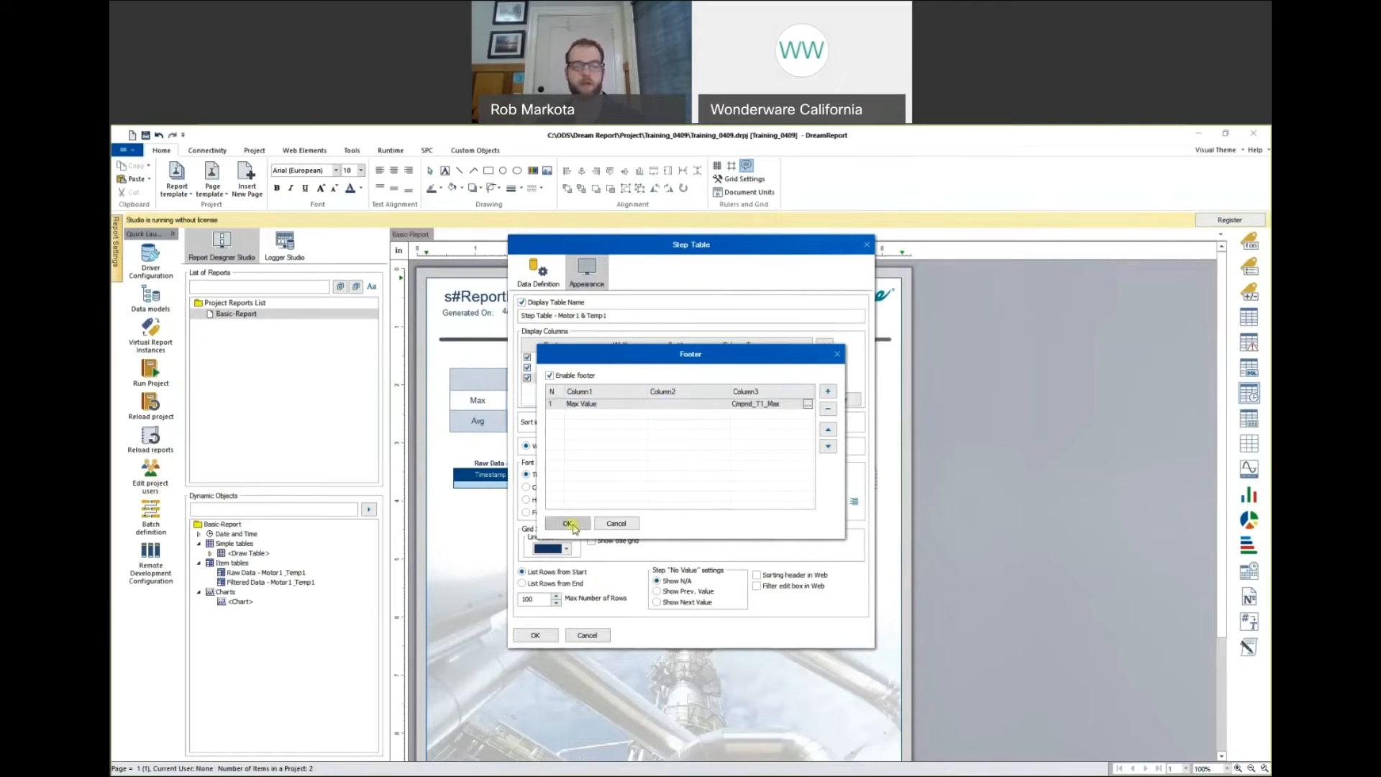
Set the caption of the step table's first column to "Timestamp".
left_click(579, 357)
left_click(579, 357)
key("BackSpace")
key("BackSpace")
key("BackSpace")
key("BackSpace")
key("BackSpace")
key("BackSpace")
type("TimeStamp")
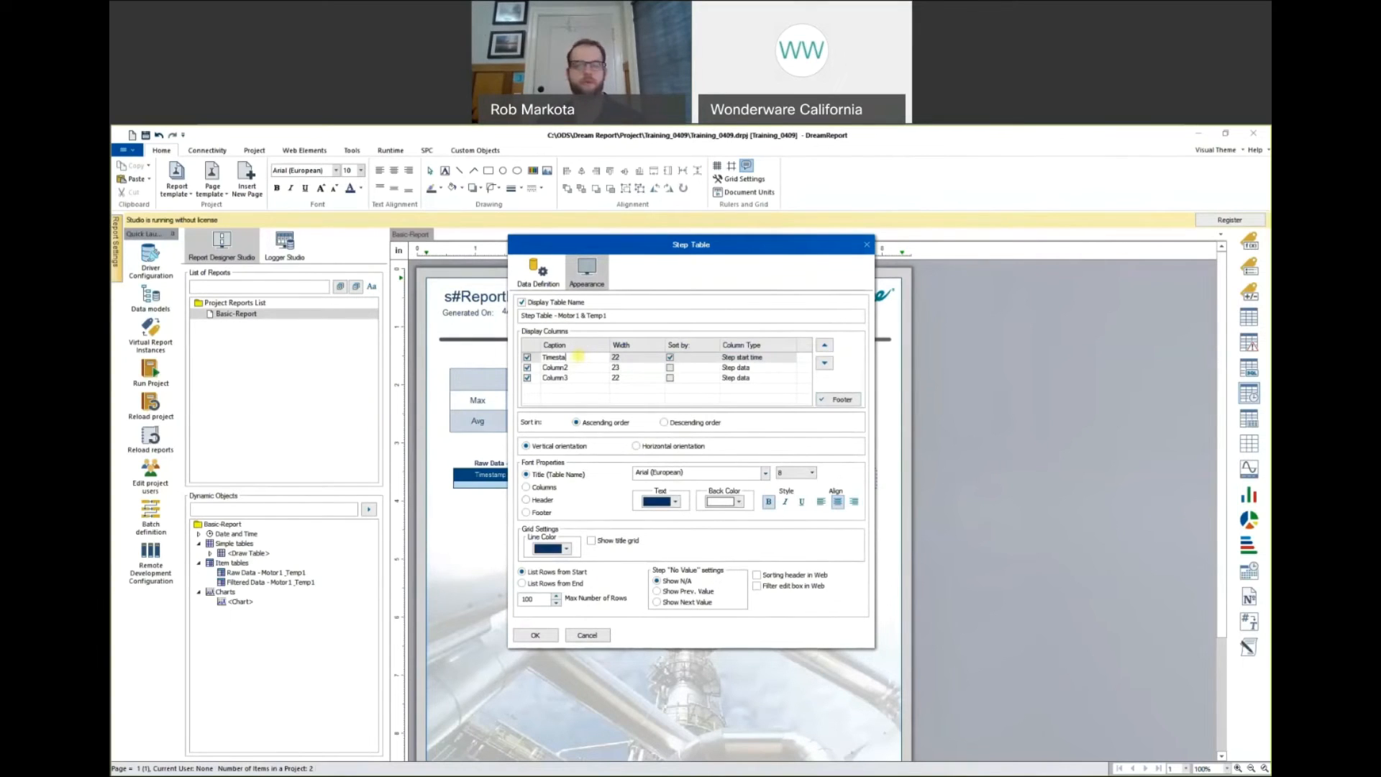
Set the caption of the step table's second column to "Motor1".
left_click(590, 369)
left_click(590, 369)
key("BackSpace")
key("BackSpace")
key("BackSpace")
key("BackSpace")
key("BackSpace")
key("BackSpace")
type("Motor 1")
Set the caption of the step table's third column to "Temp1".
left_click(600, 377)
key("BackSpace")
key("BackSpace")
key("BackSpace")
key("BackSpace")
key("BackSpace")
key("BackSpace")
type("Temp1")
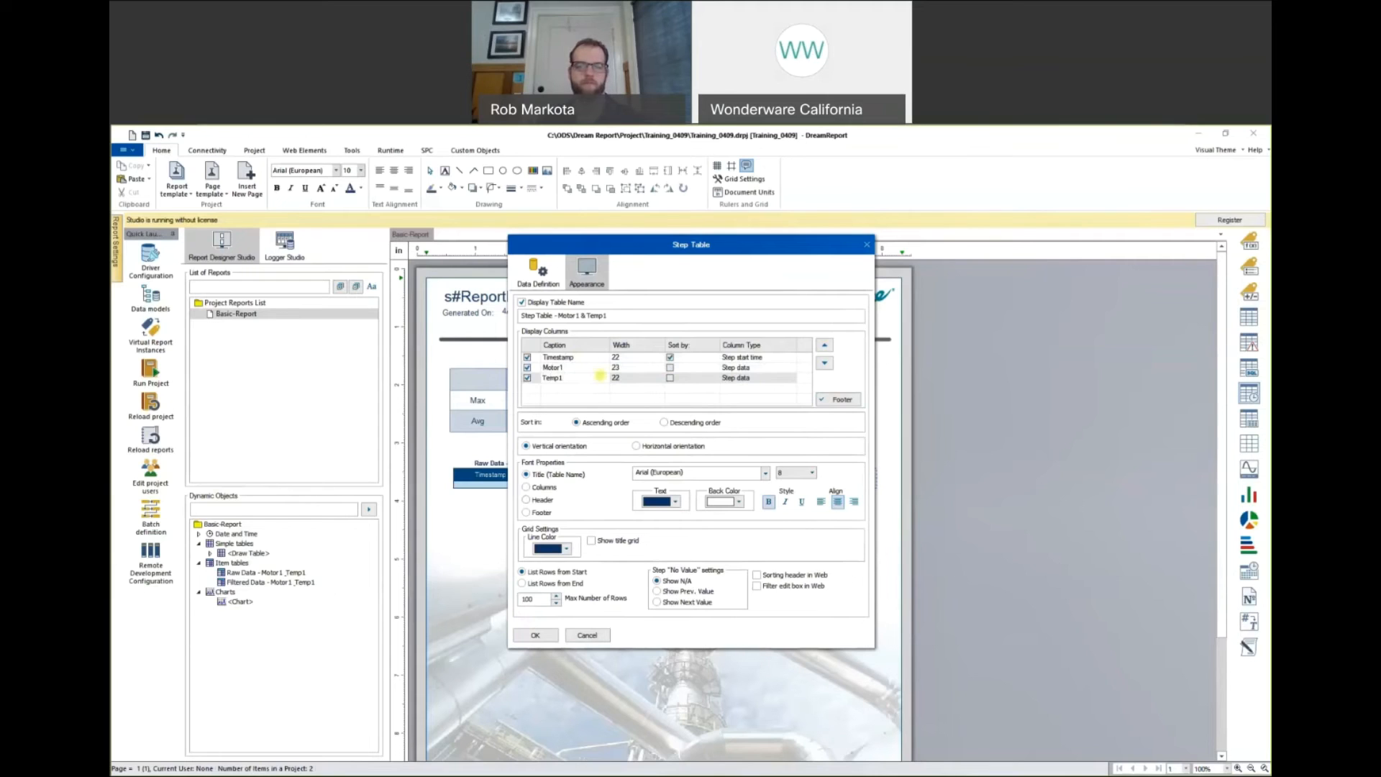
Apply the step table settings and move the table up level with the Filtered Data table.
left_click(532, 636)
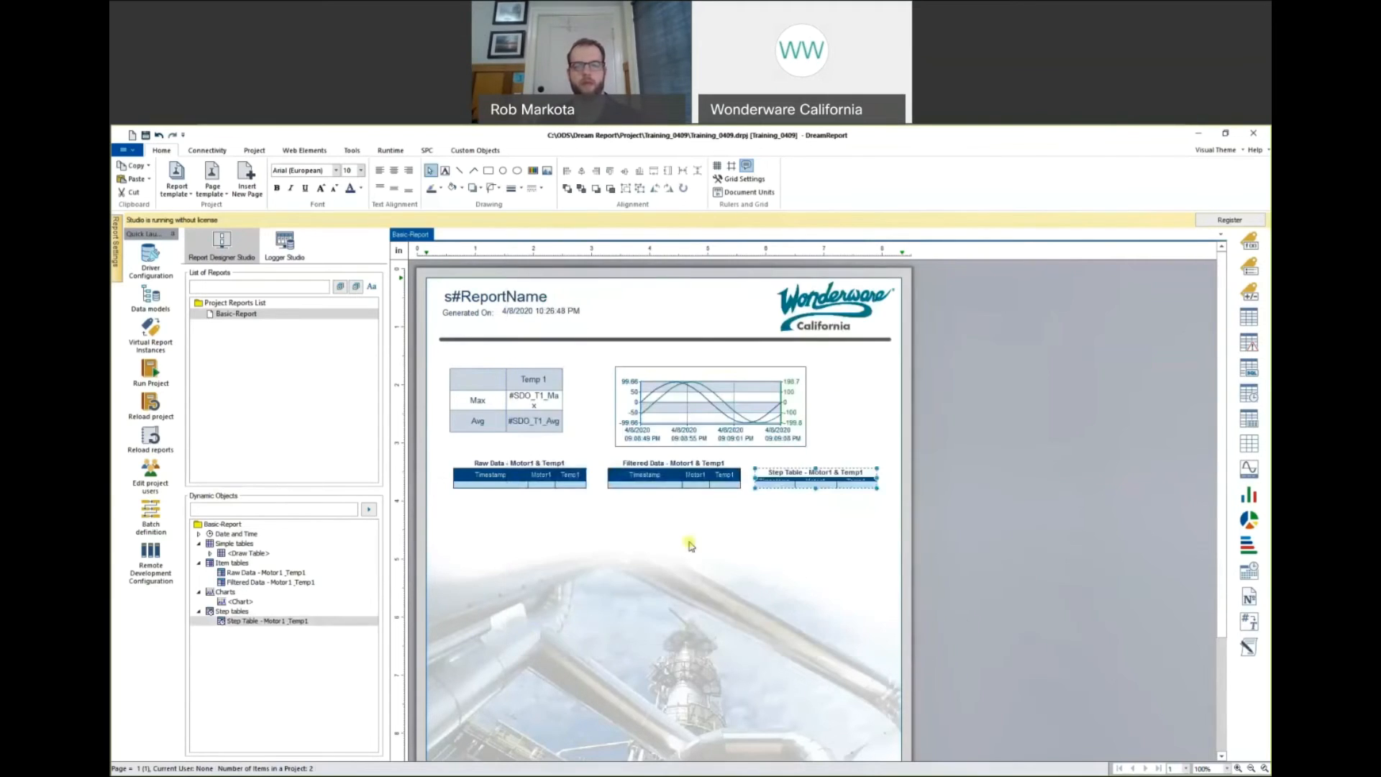
left_click_drag(816, 468, 817, 458)
left_click(725, 561)
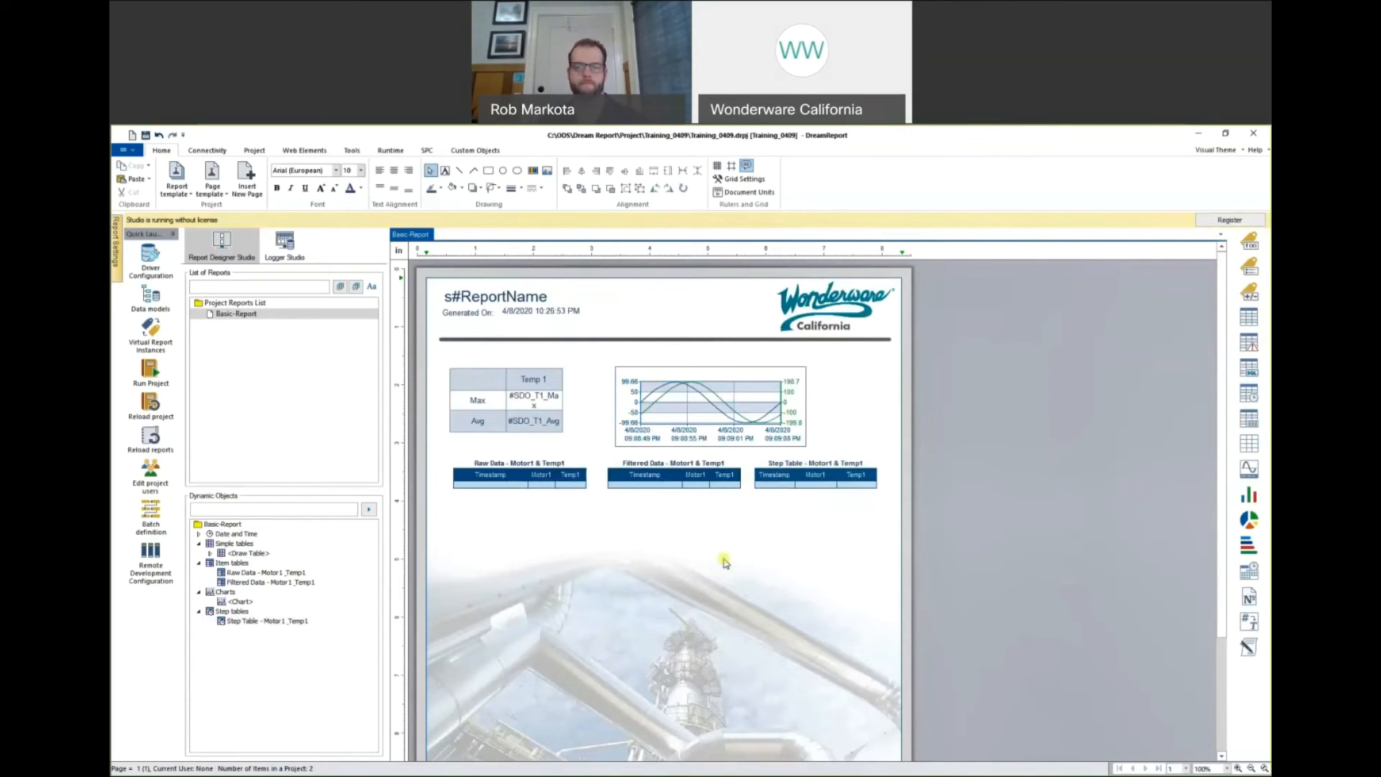
Reload the reports with changes saved and generate Basic-Report from the Runtime Management Console to review its step table and footer.
left_click(151, 439)
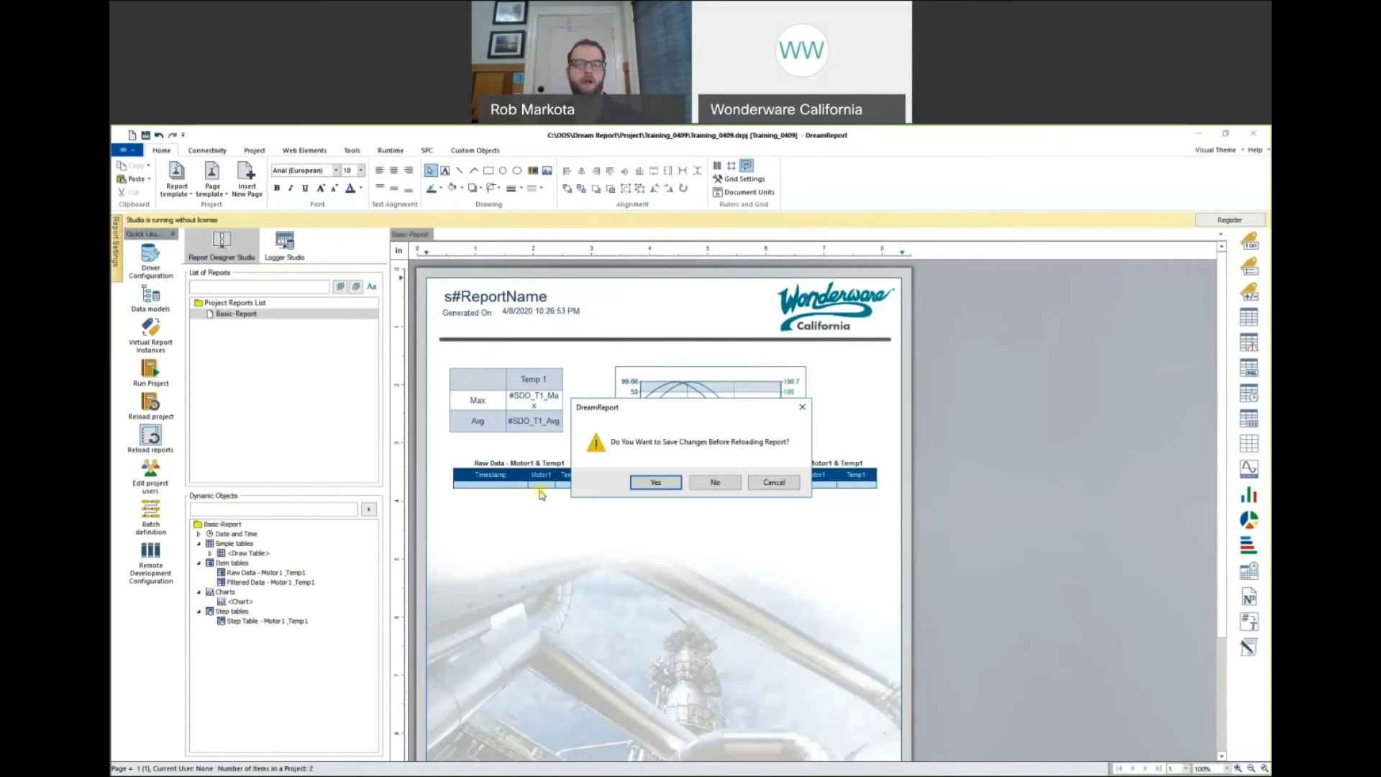
left_click(651, 485)
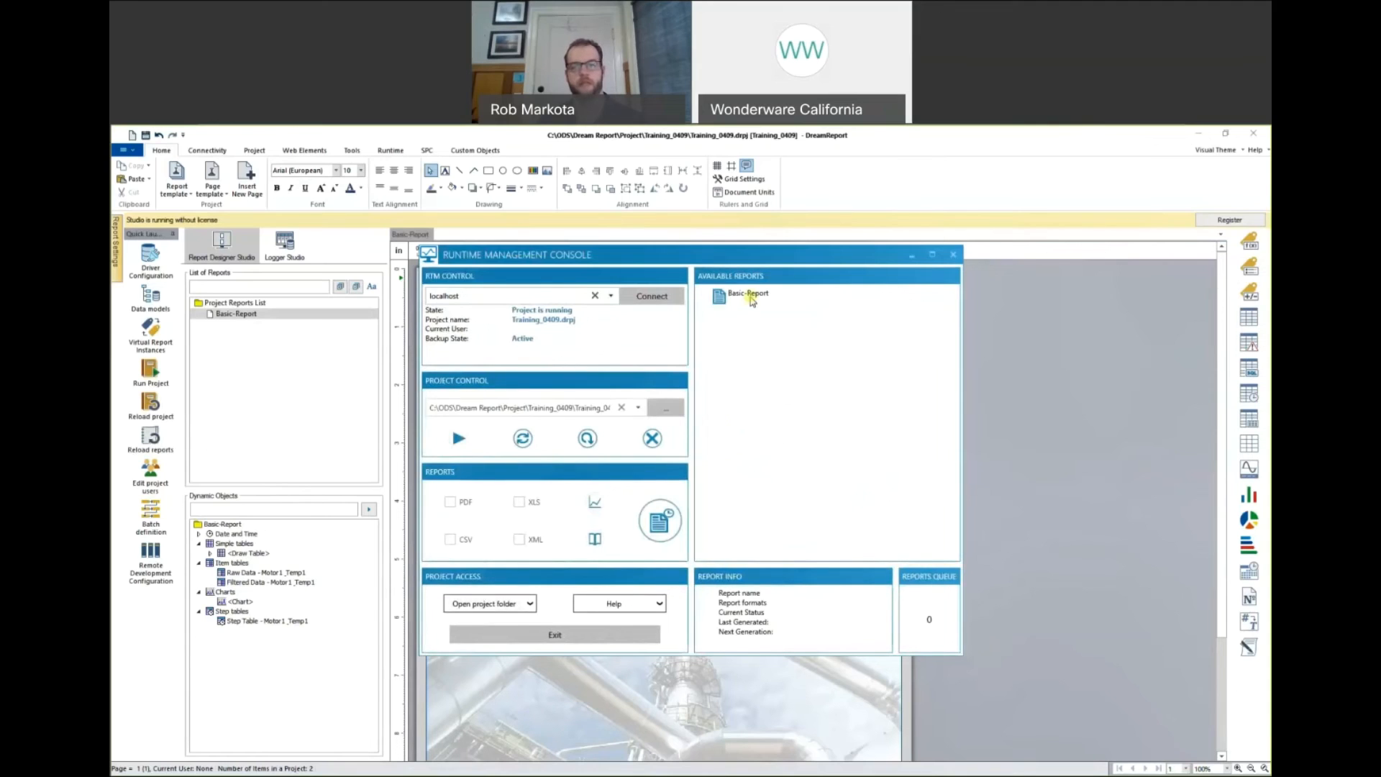
left_click(752, 300)
right_click(752, 300)
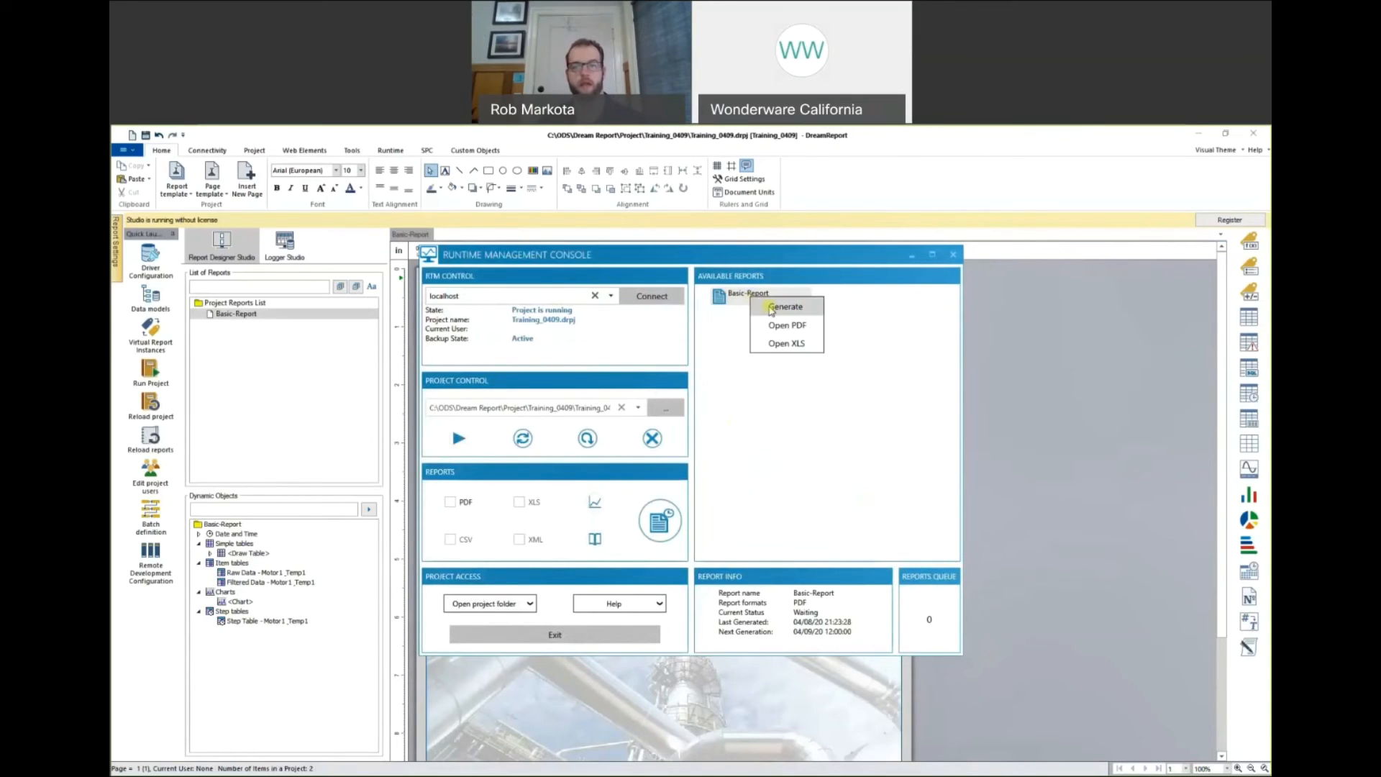
left_click(771, 310)
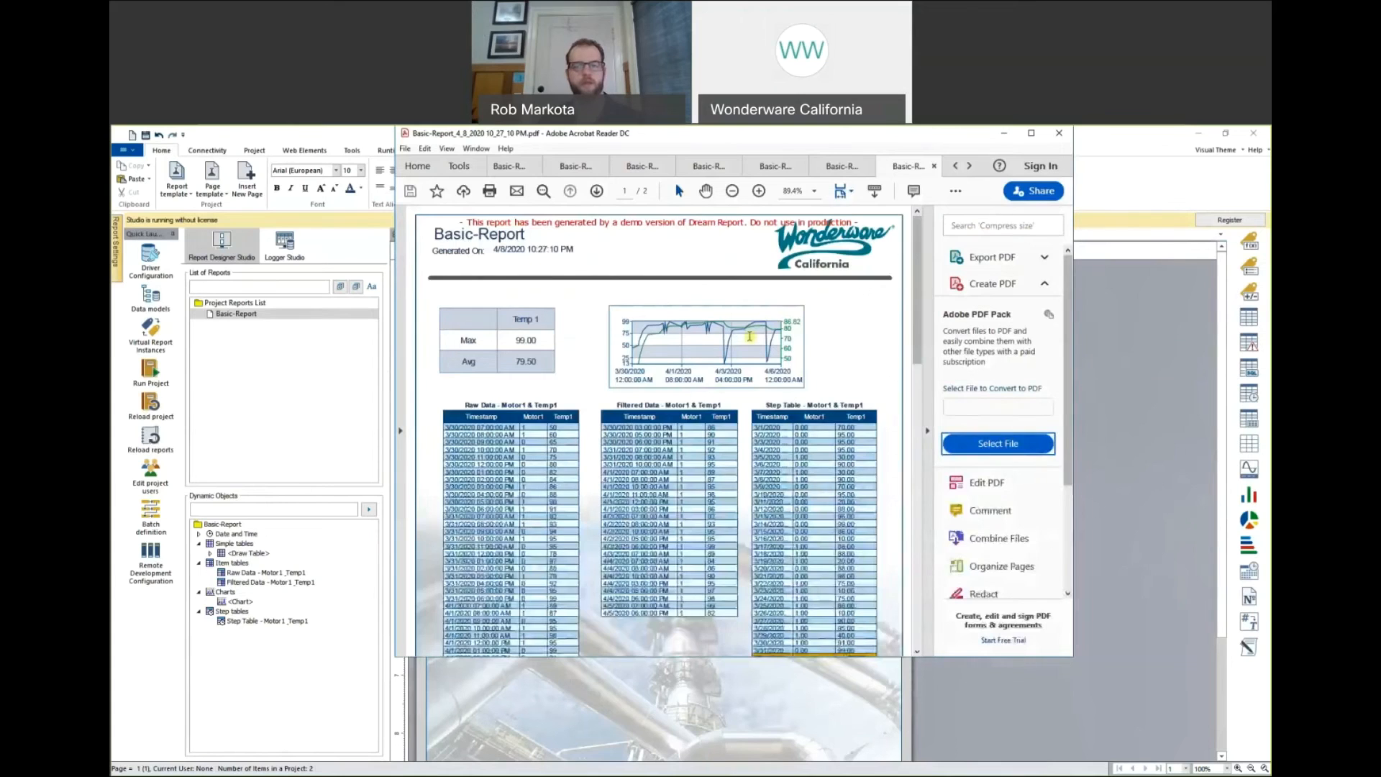
scroll(749, 337, "down", 1)
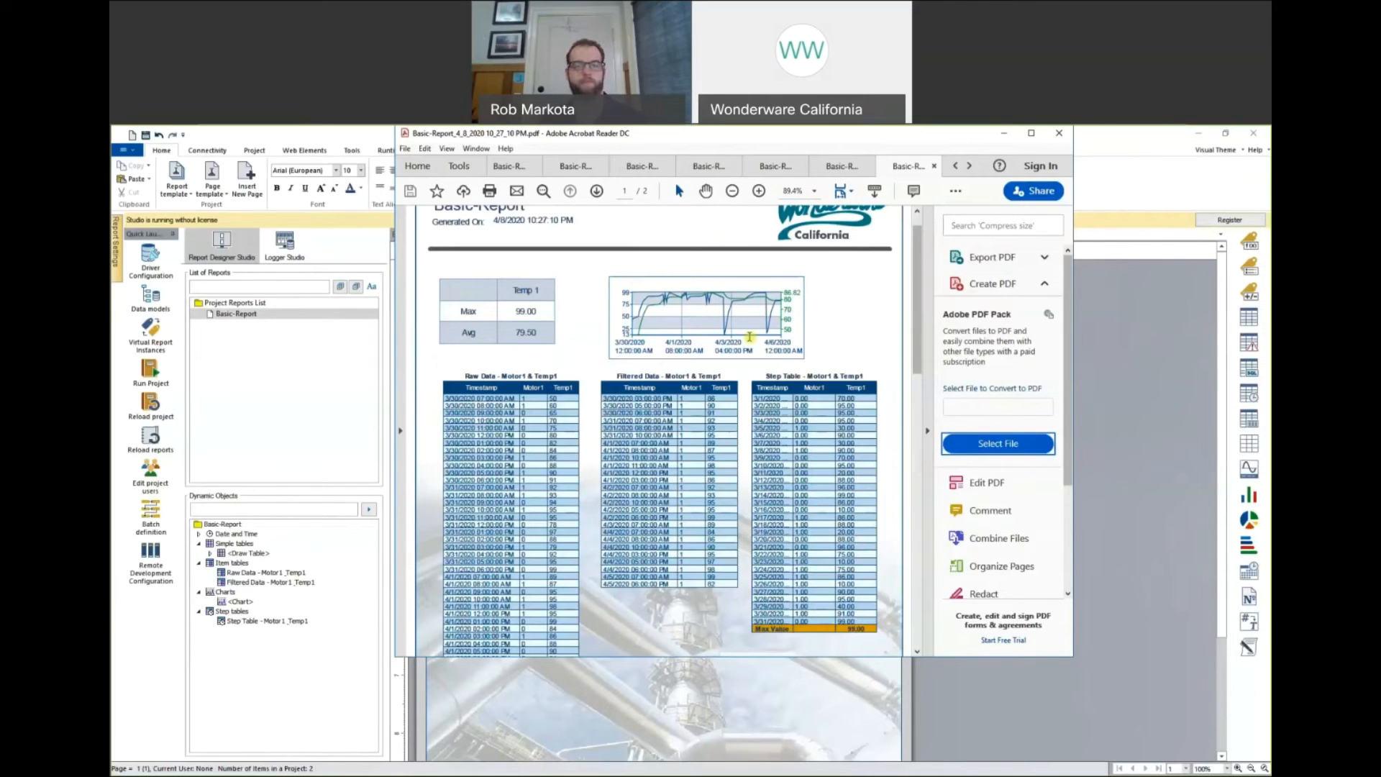
scroll(791, 374, "down", 1)
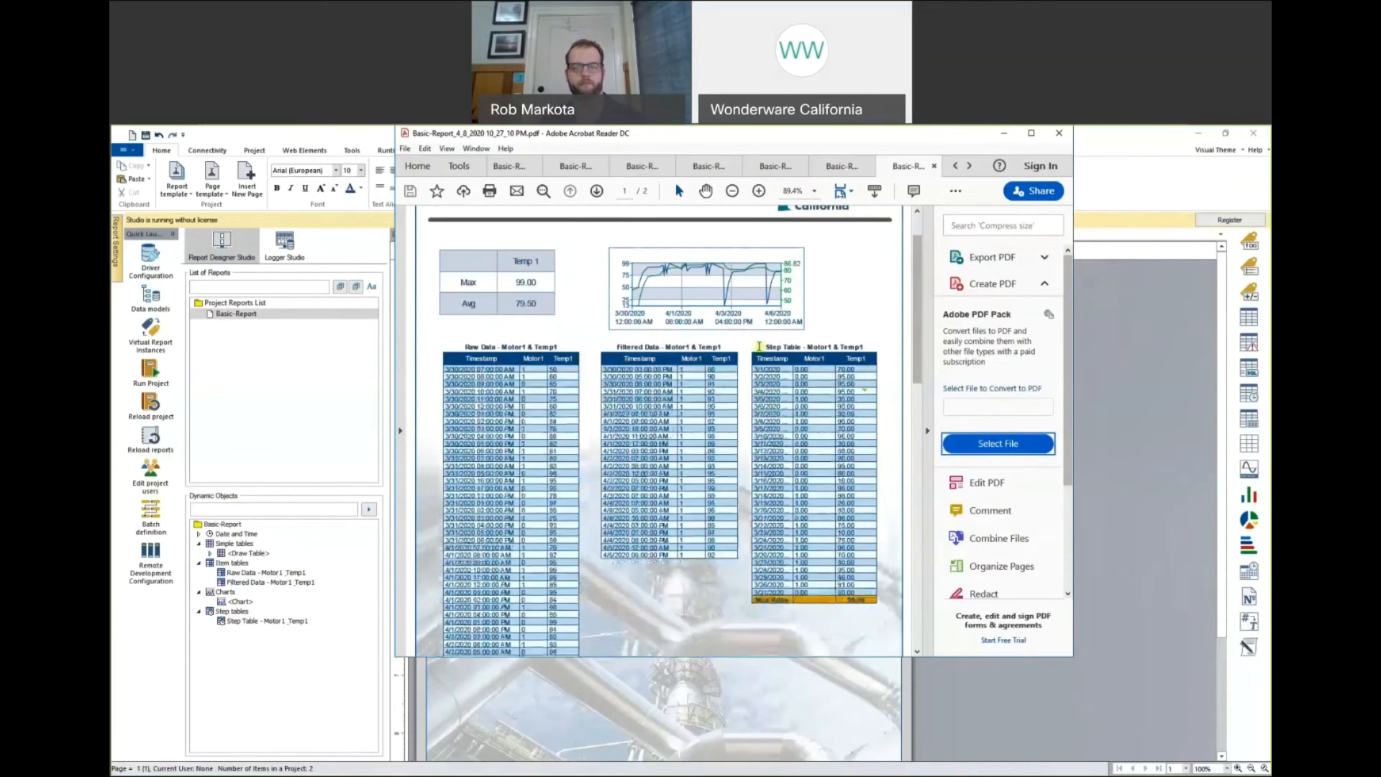
scroll(843, 408, "up", 1)
scroll(844, 408, "up", 1)
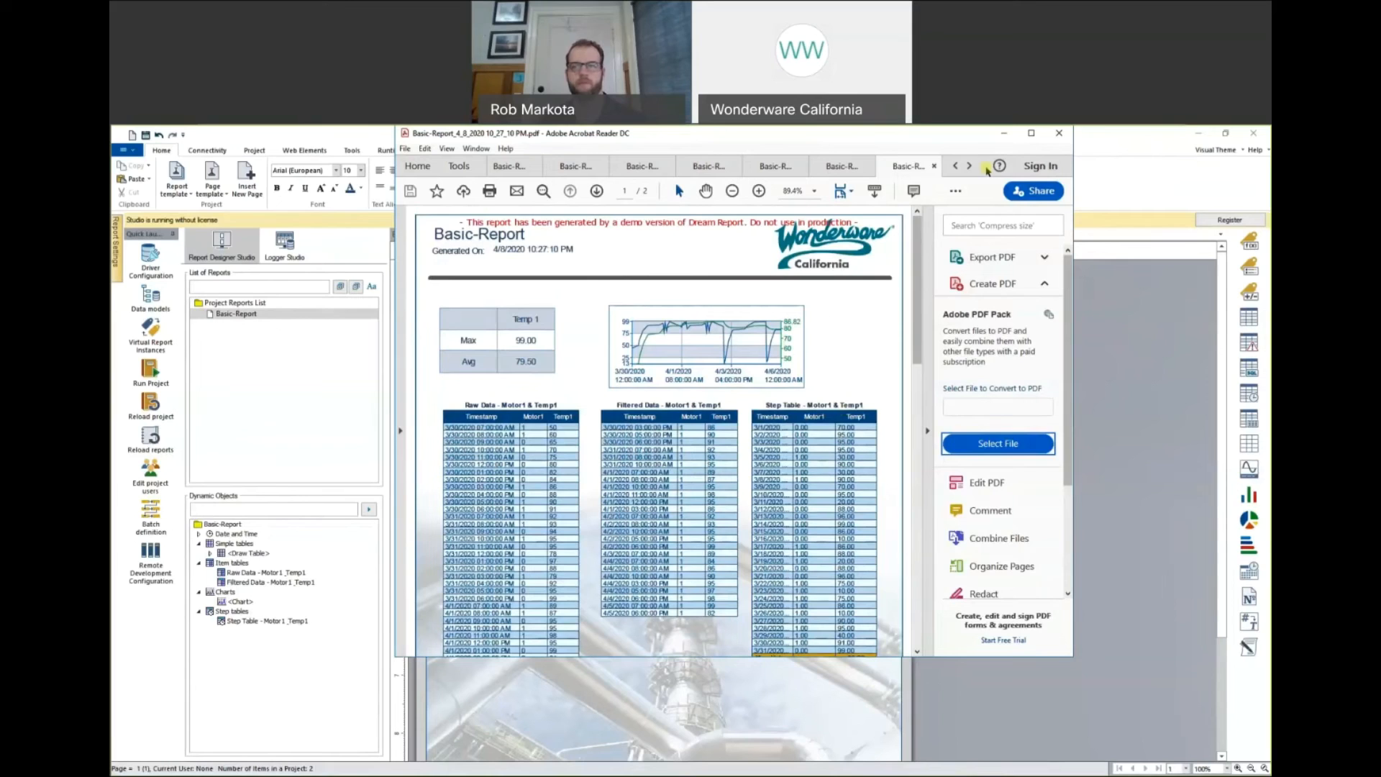
left_click(1006, 136)
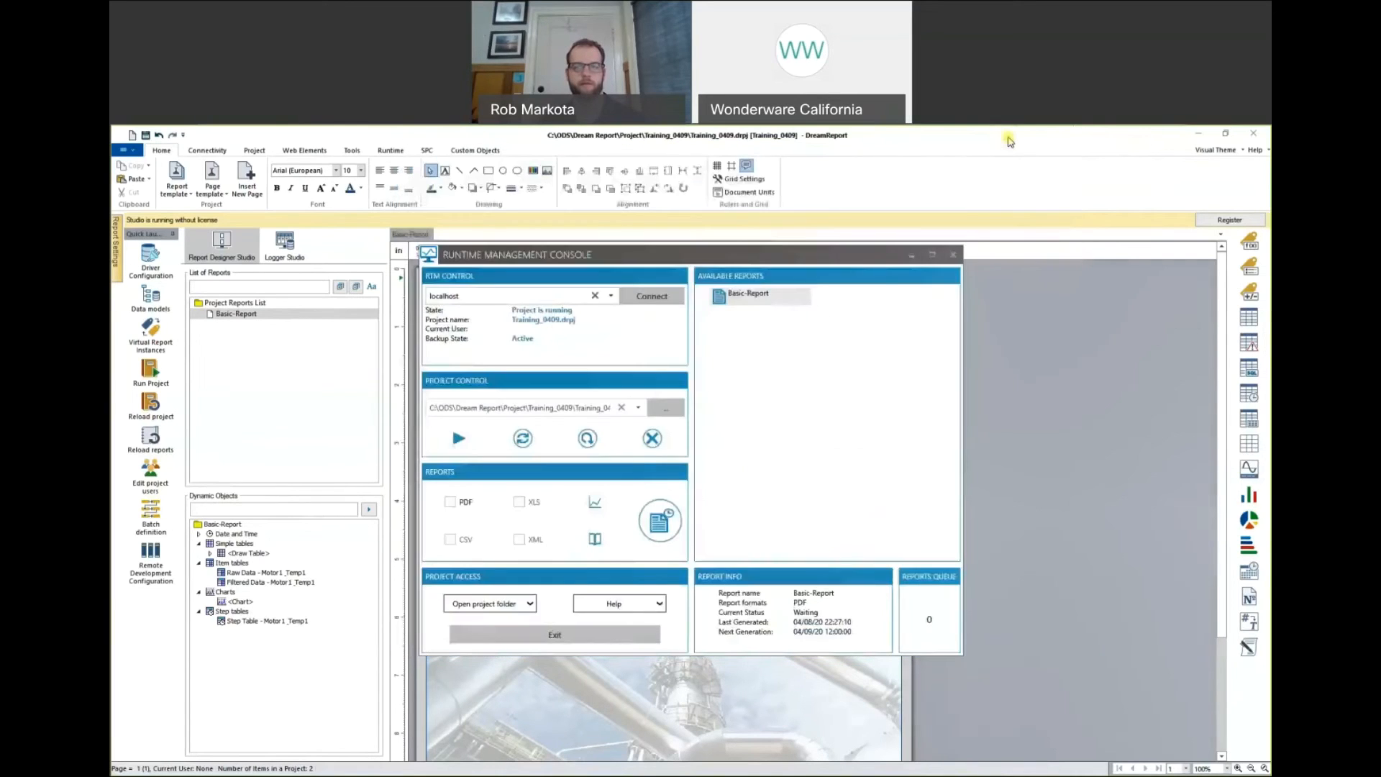
Set the Motor1 & Temp1 step table's time-based step period to 4 days and confirm its settings.
left_click(911, 256)
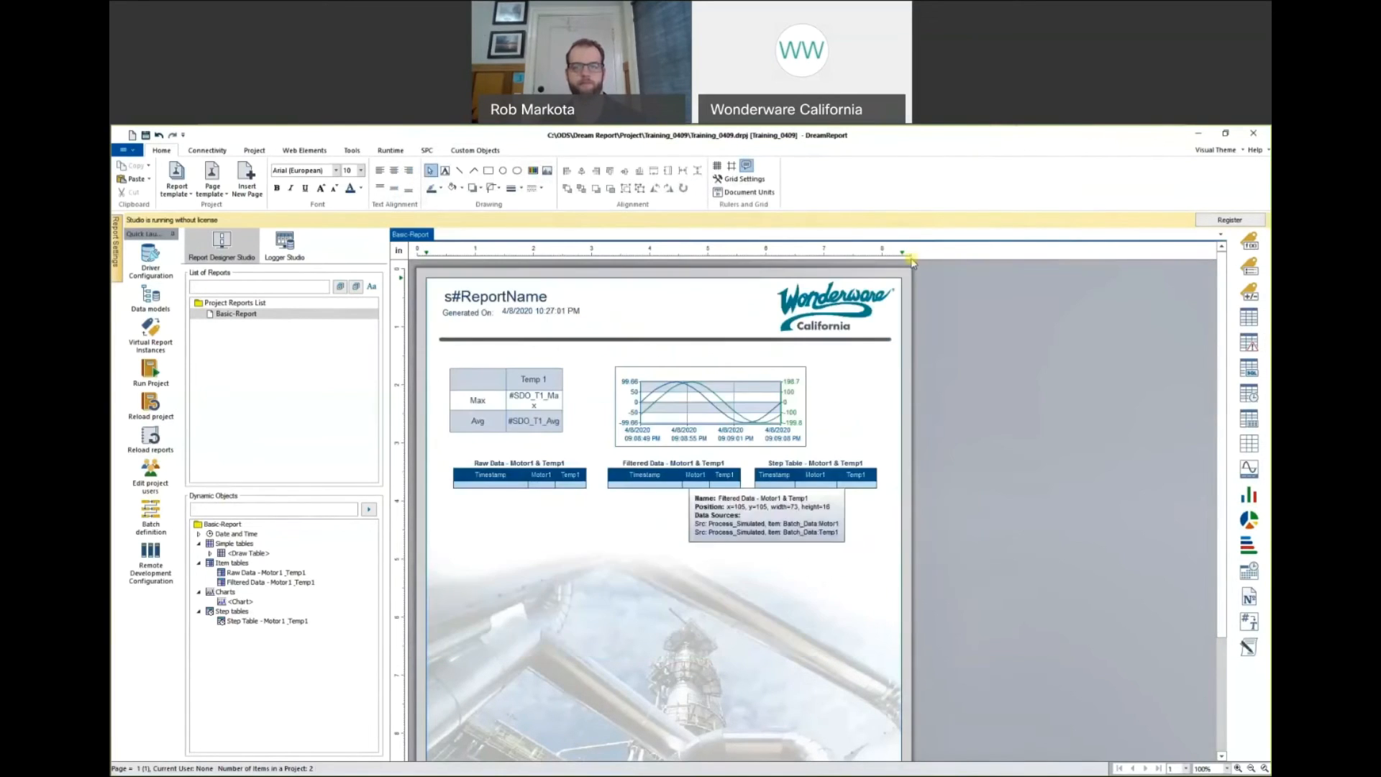
left_click(800, 476)
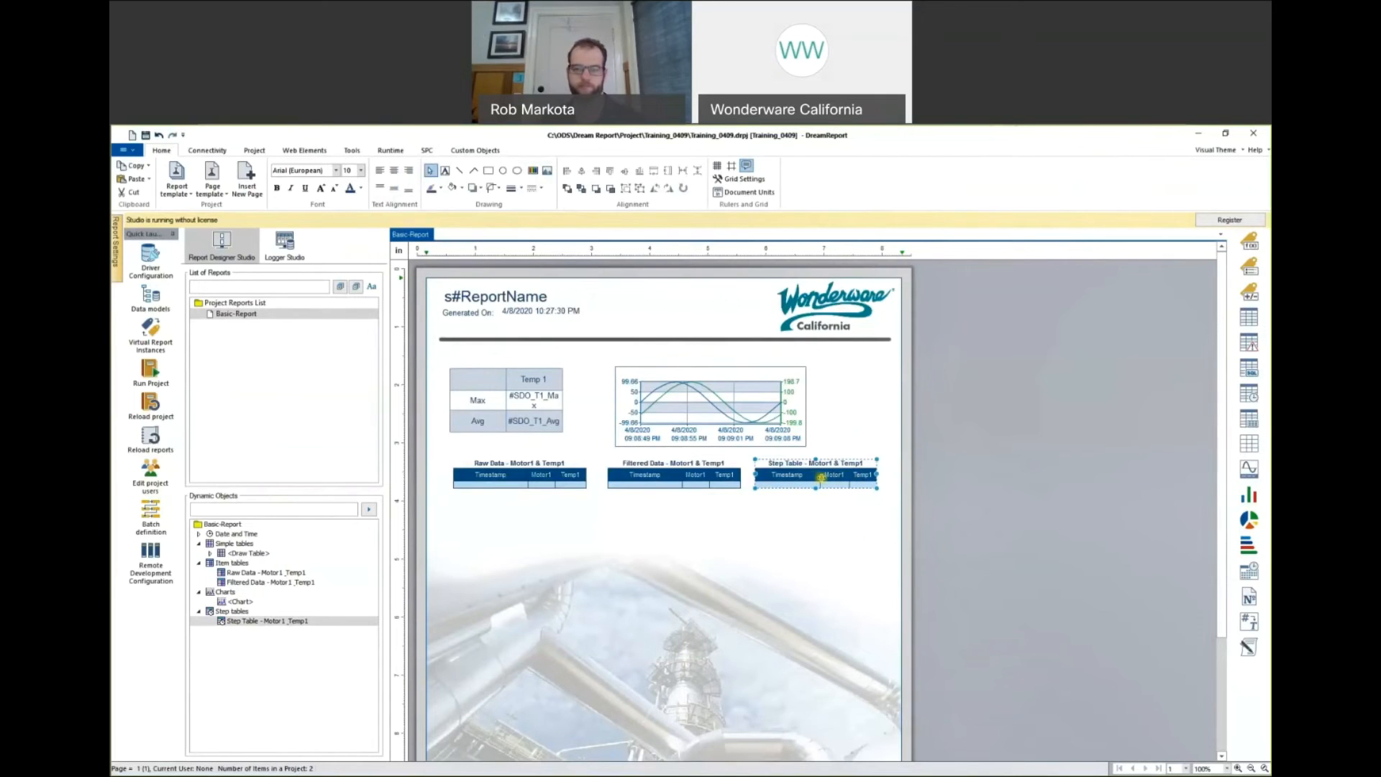
left_click(818, 502)
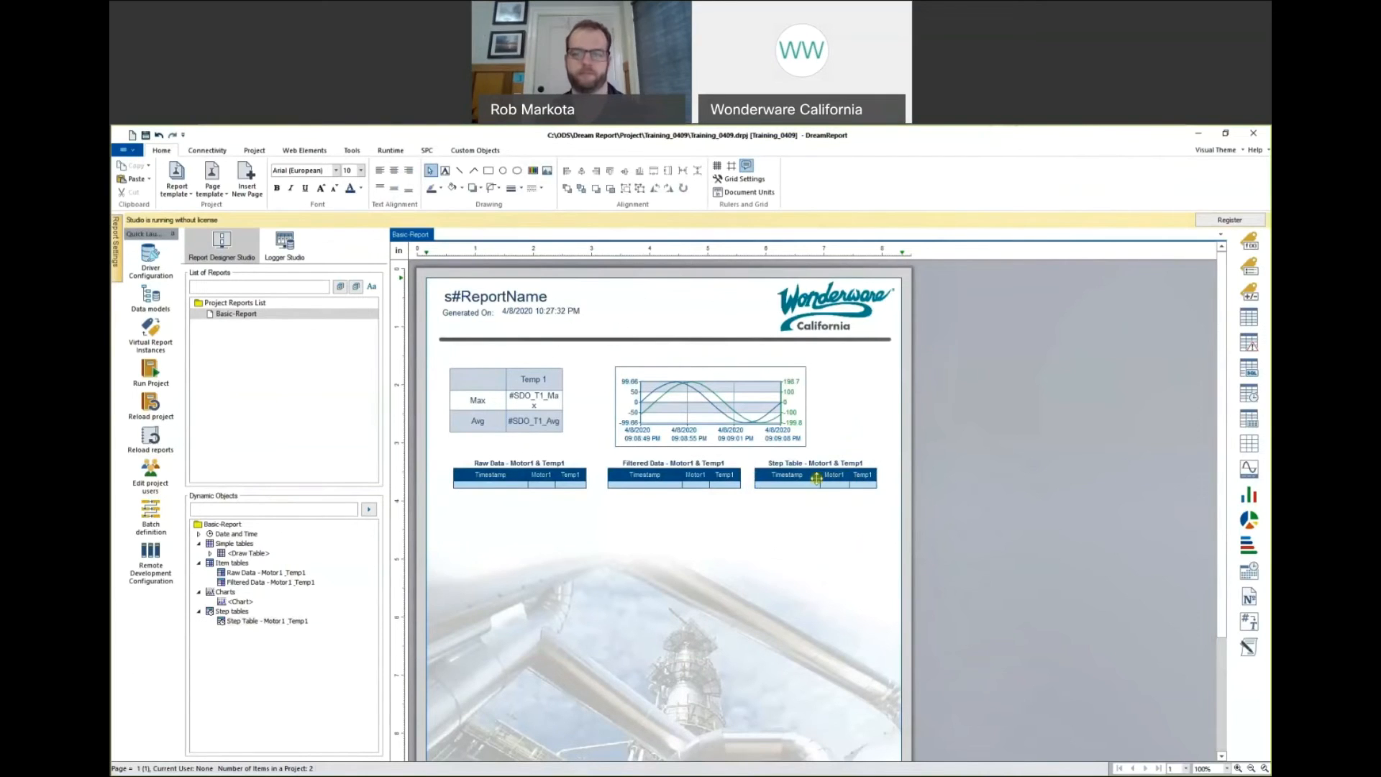
double_click(818, 478)
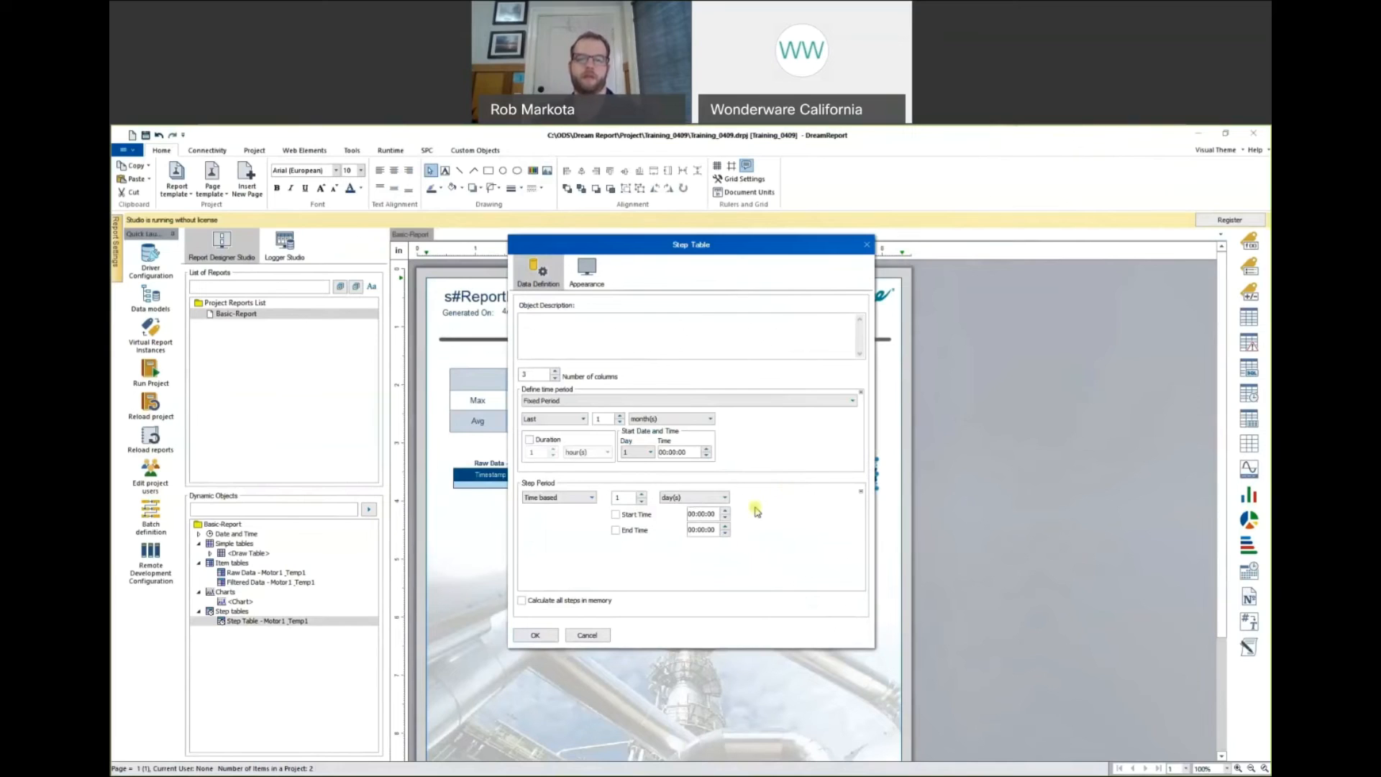
left_click(643, 495)
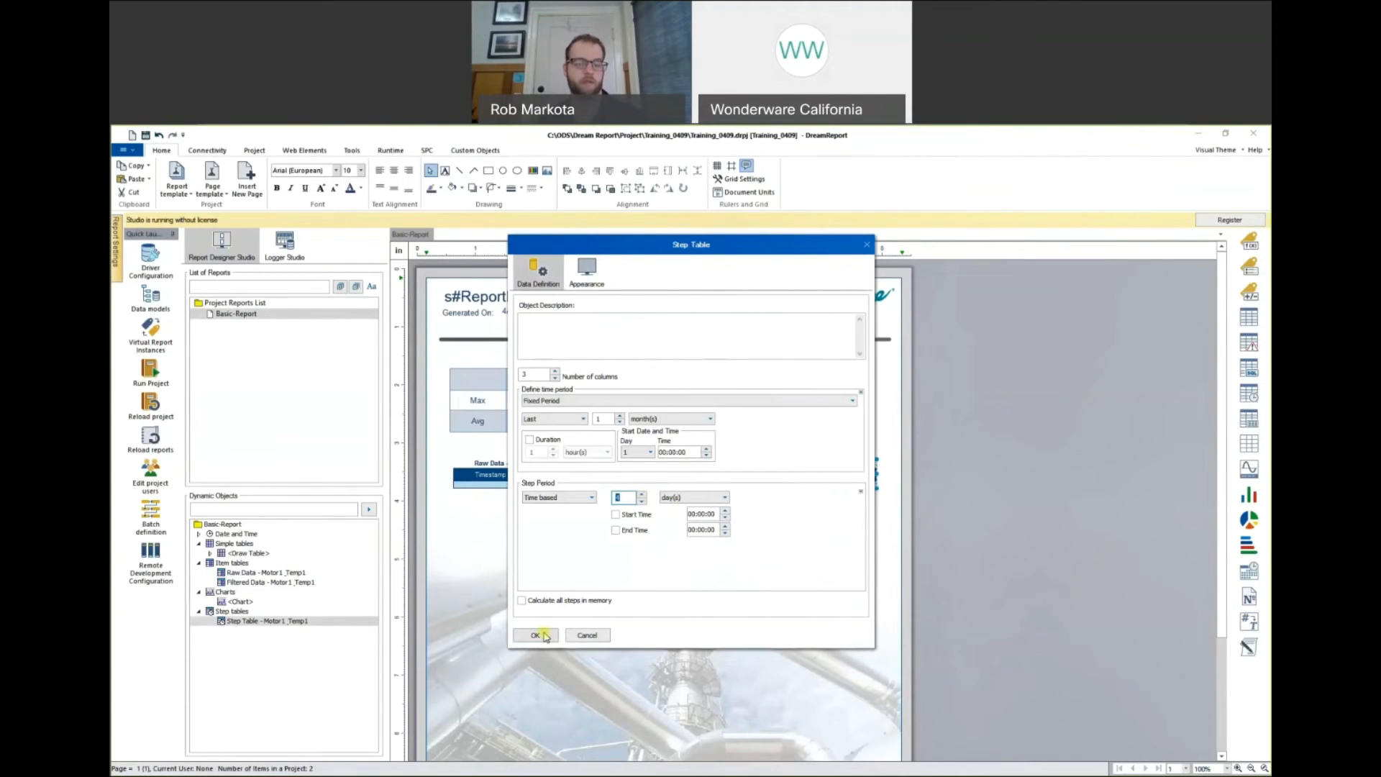
left_click(536, 636)
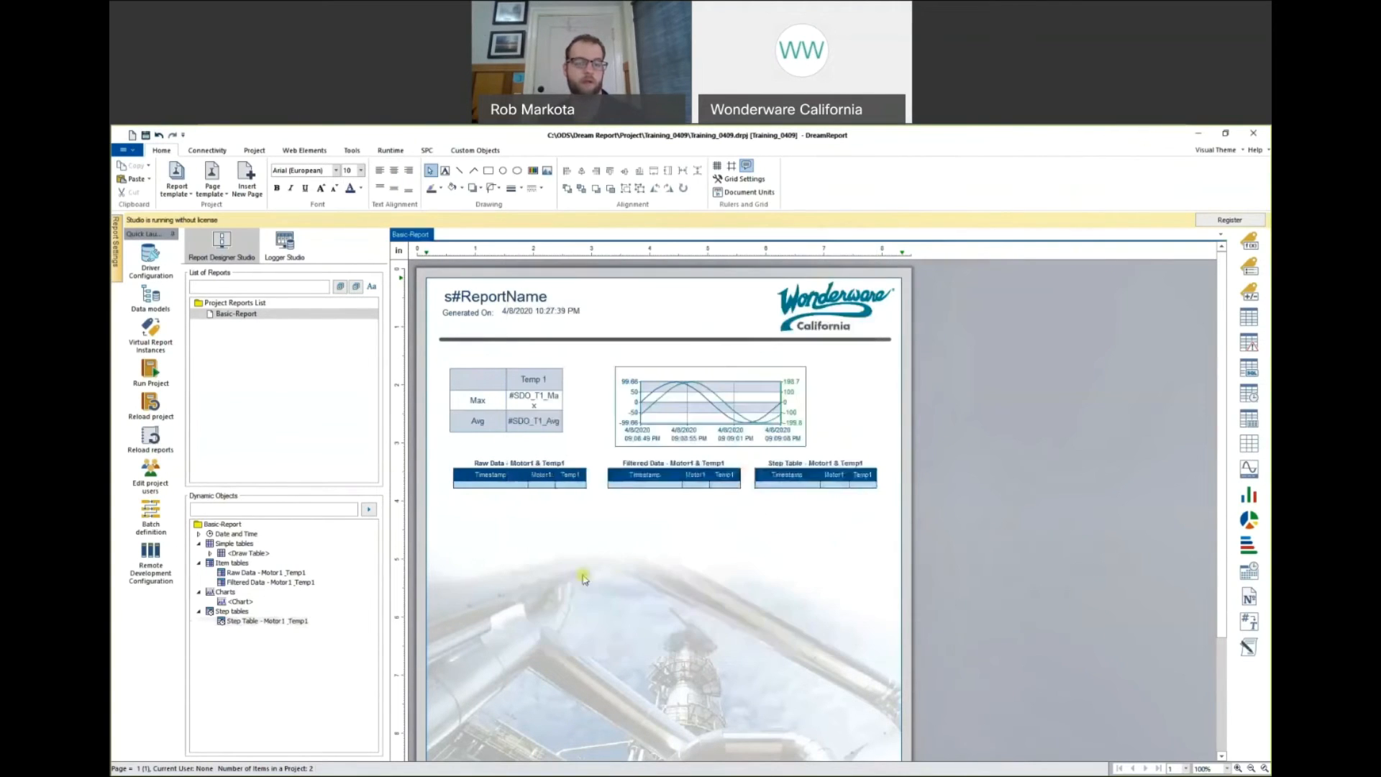
Reload the reports with changes saved, generate Basic-Report and examine the step table in the PDF.
left_click(149, 439)
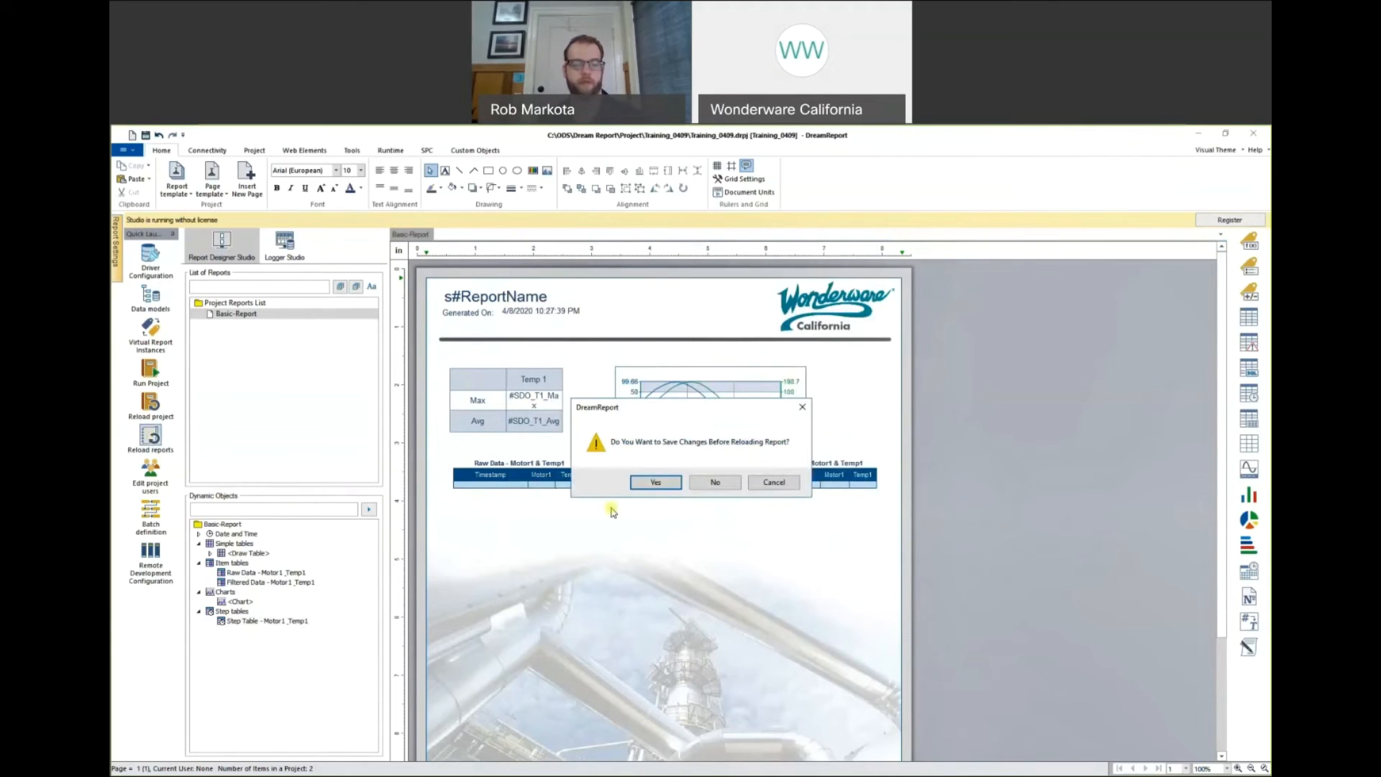
left_click(656, 482)
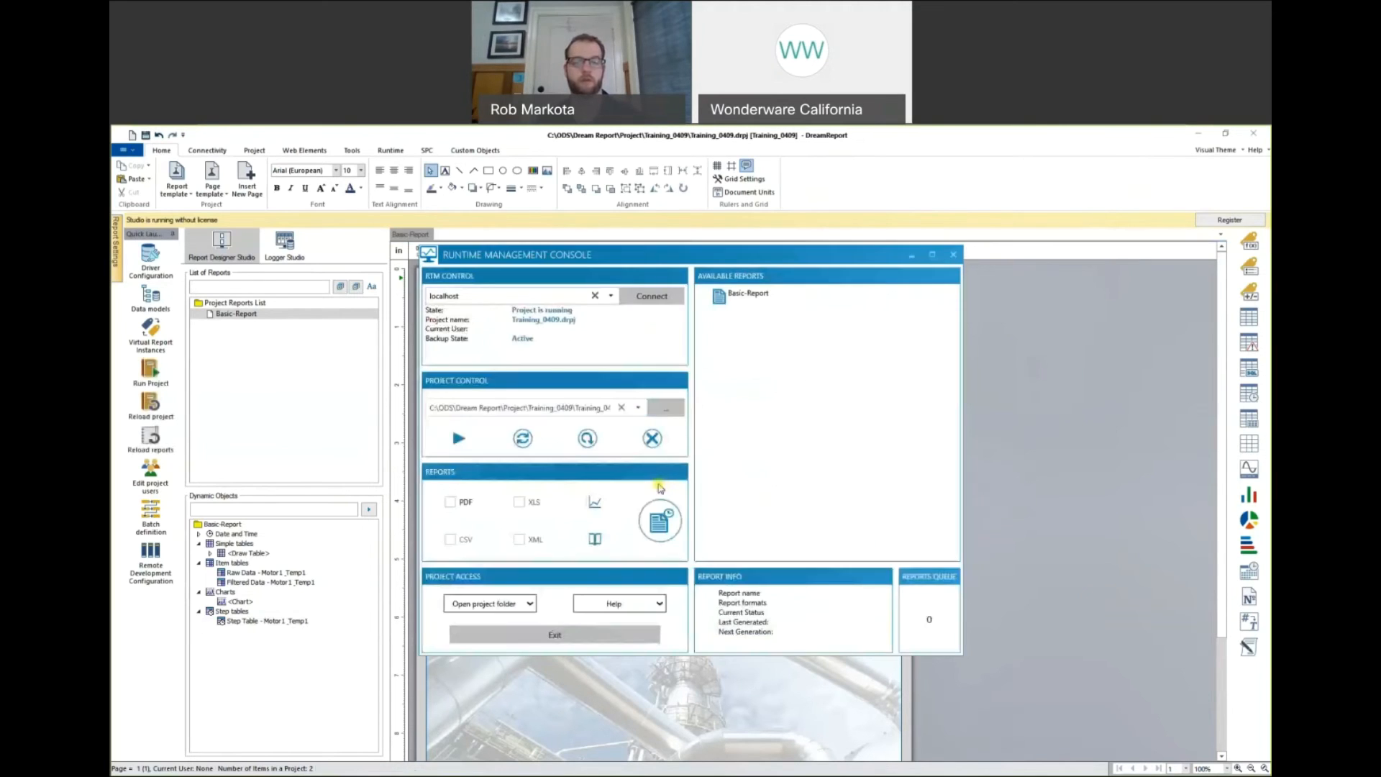
left_click(743, 298)
right_click(743, 298)
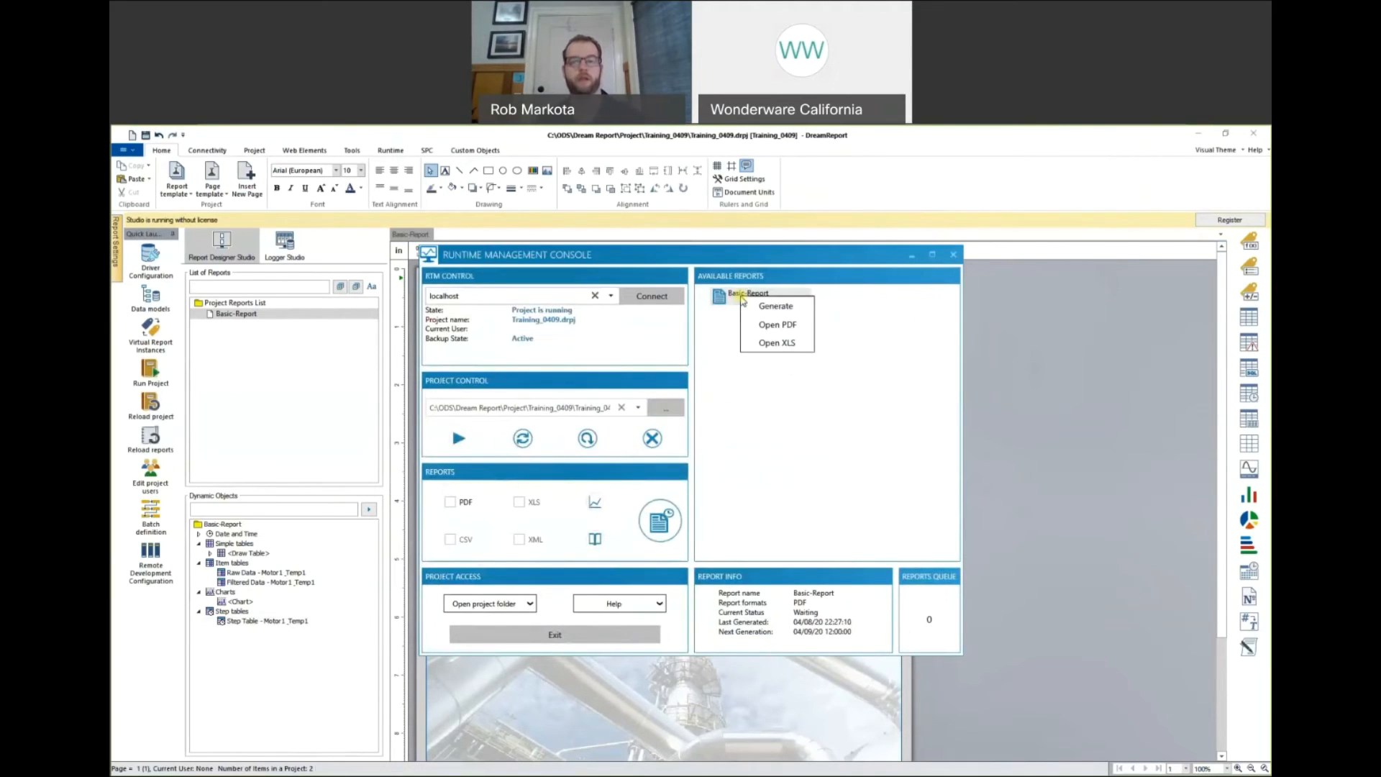
left_click(755, 306)
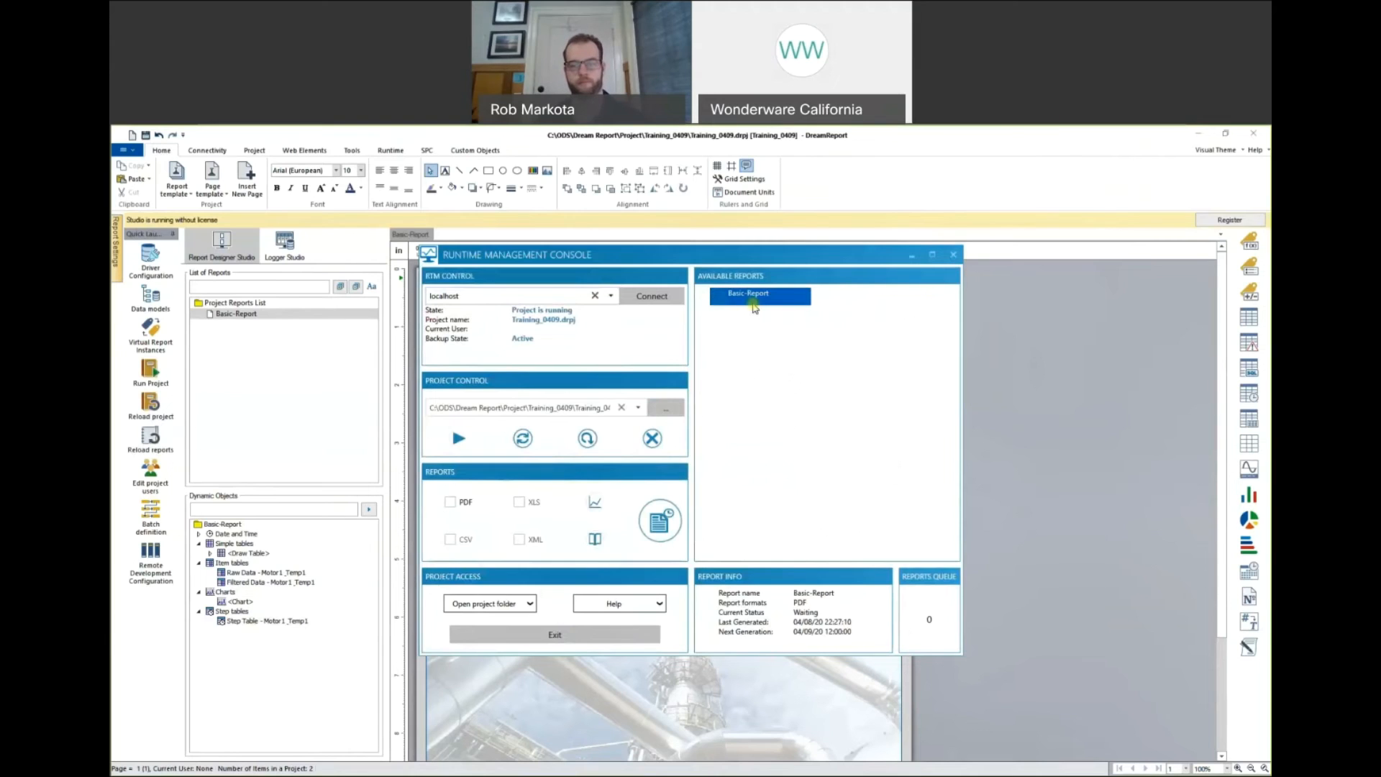
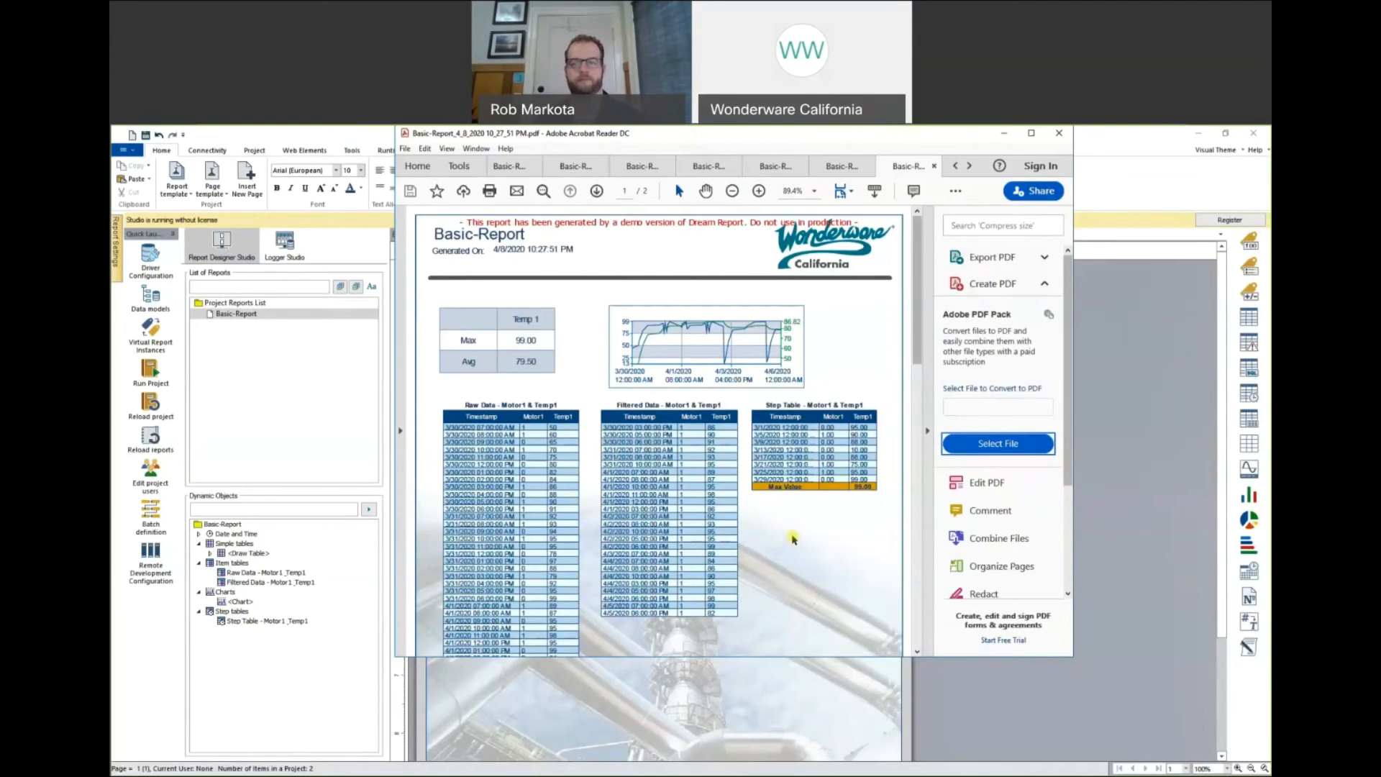
scroll(792, 538, "down", 3)
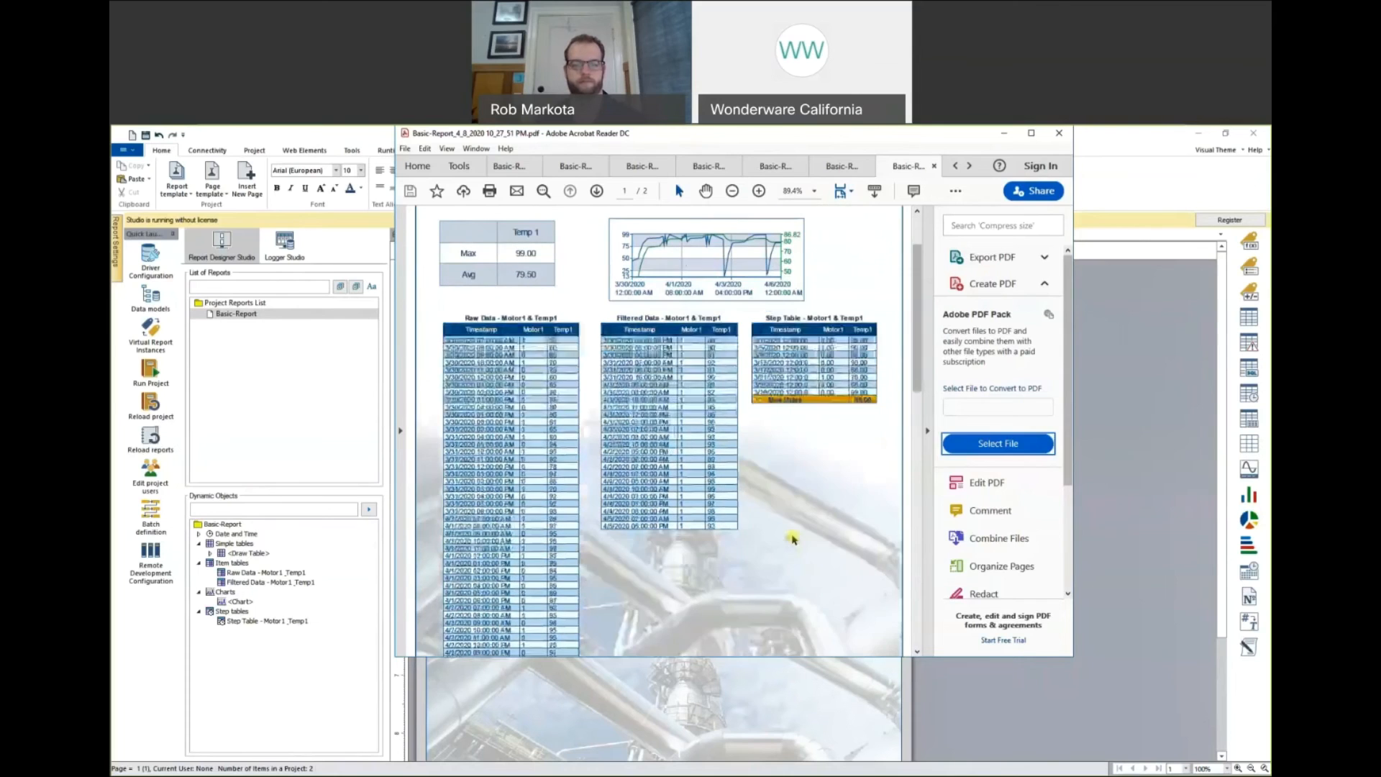
scroll(792, 538, "up", 3)
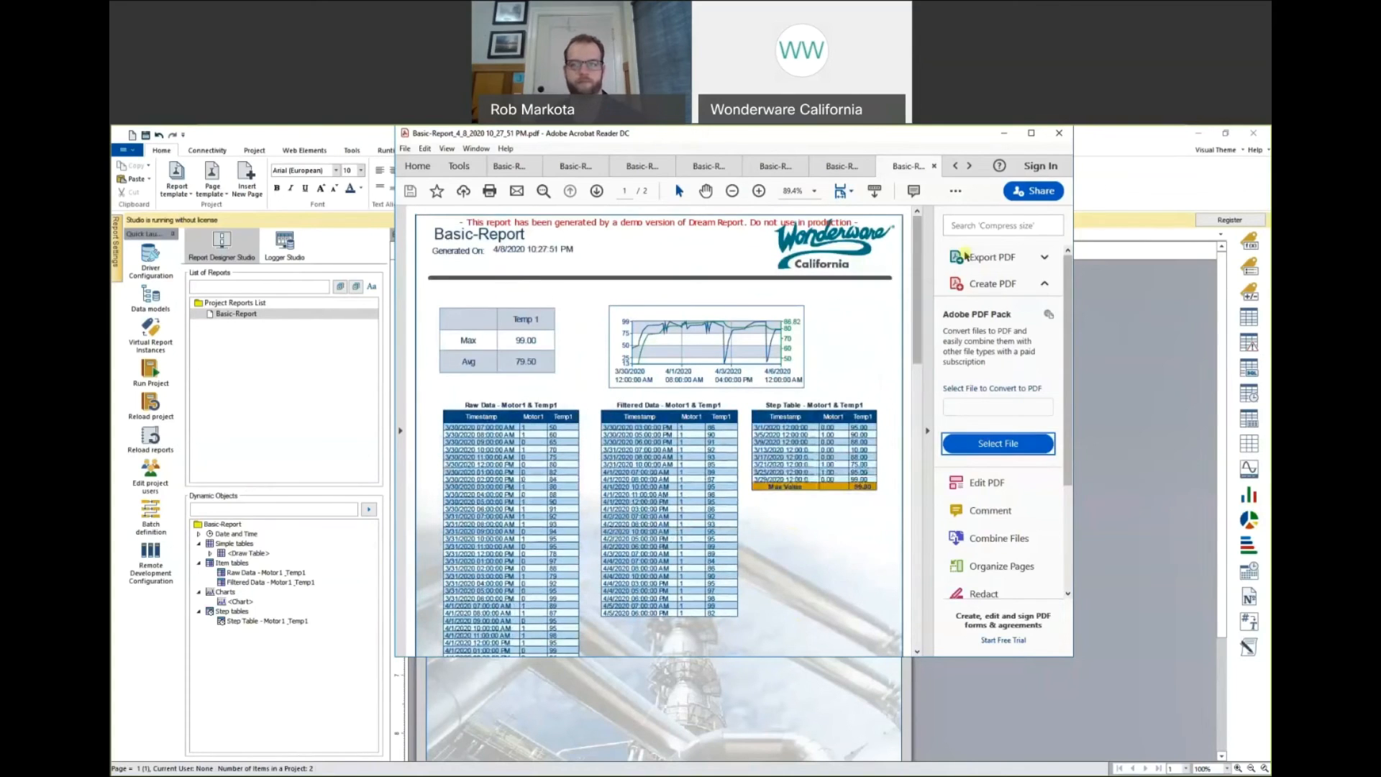
left_click(1004, 134)
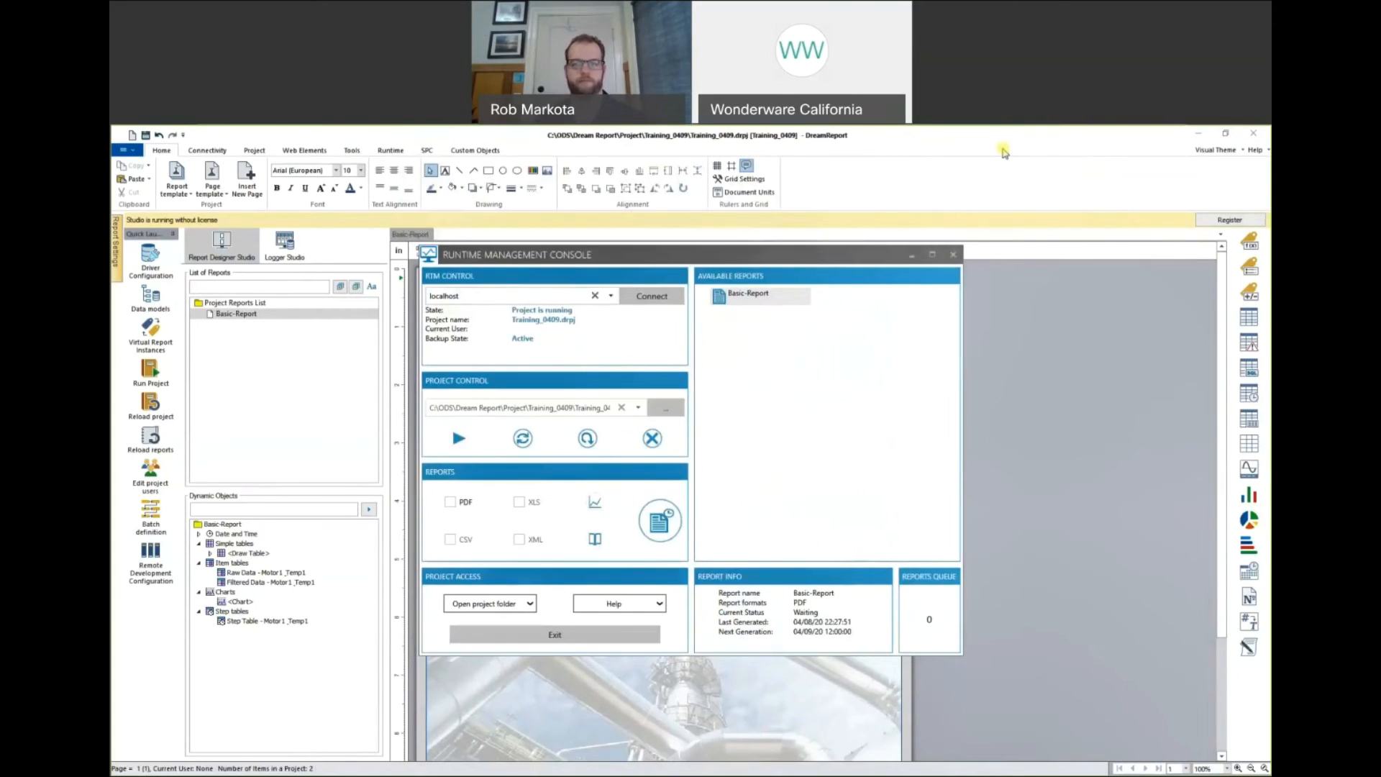
Return the step table's time-based step period to 1 day and confirm its settings.
left_click(911, 254)
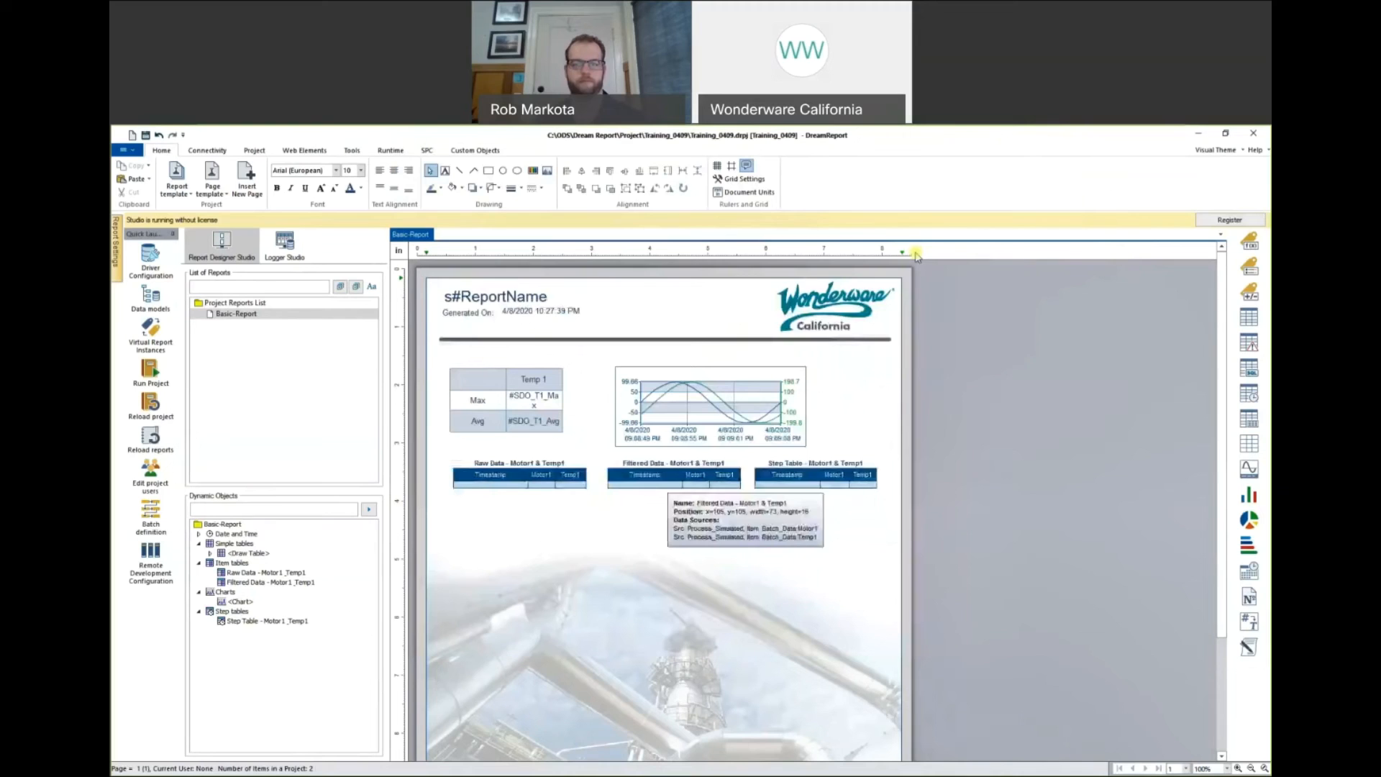
double_click(772, 482)
left_click(641, 502)
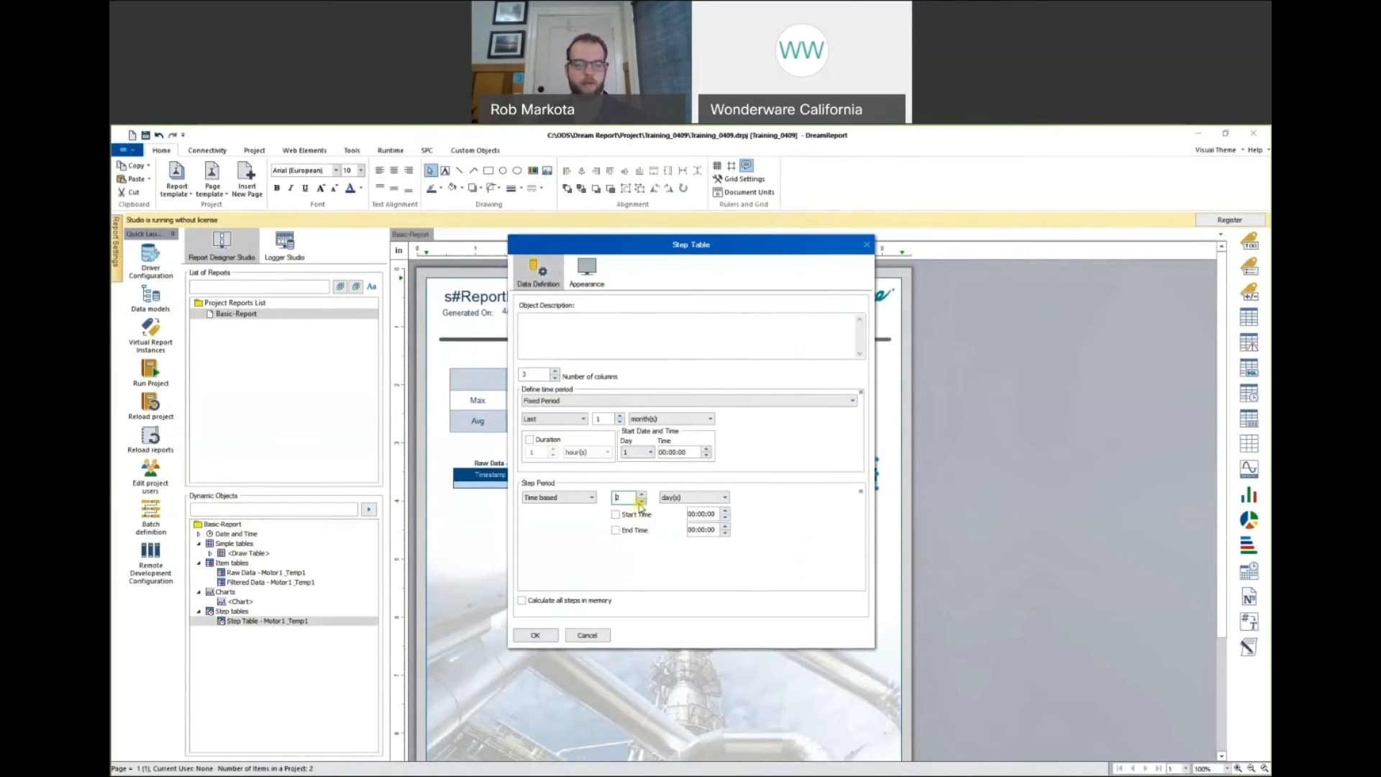
left_click(536, 635)
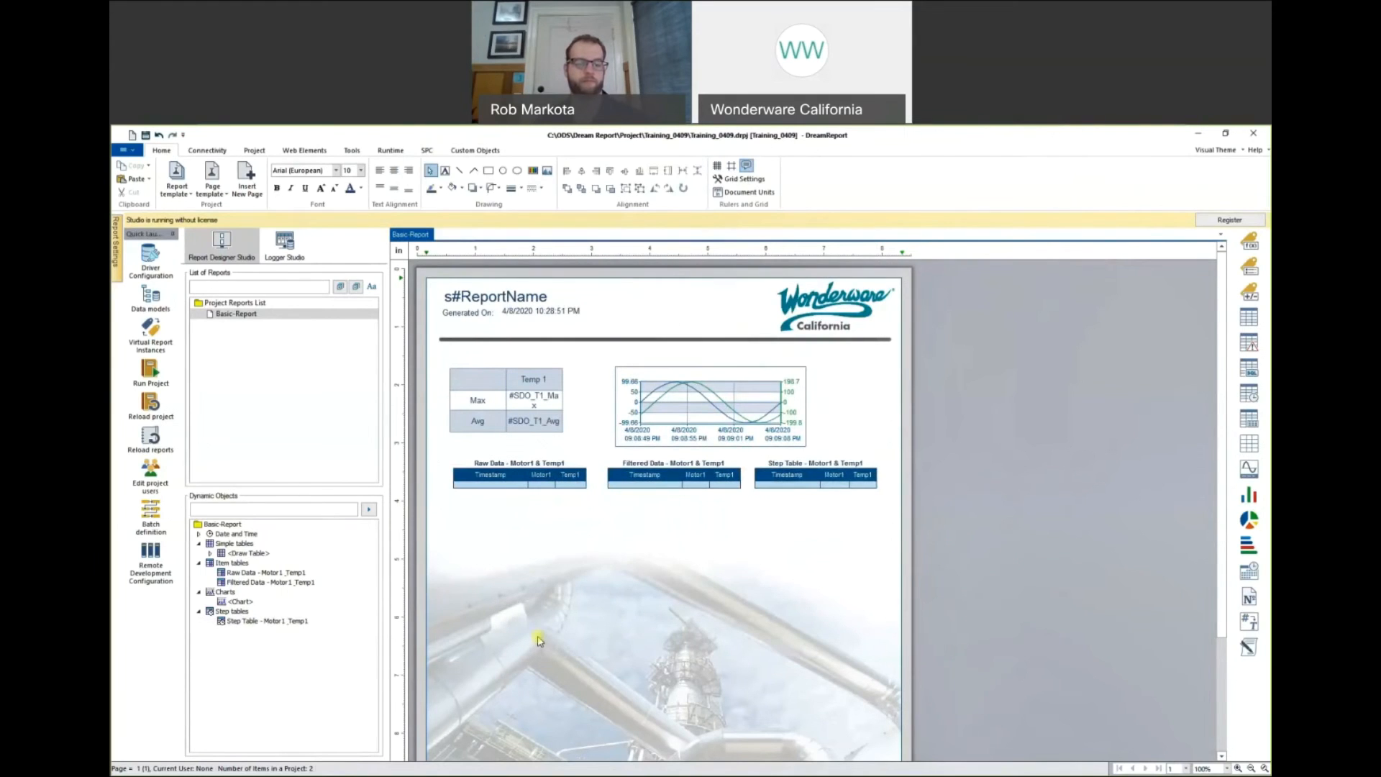
Enable Excel as an additional report target in the report file format settings of Basic-Report.
left_click(253, 315)
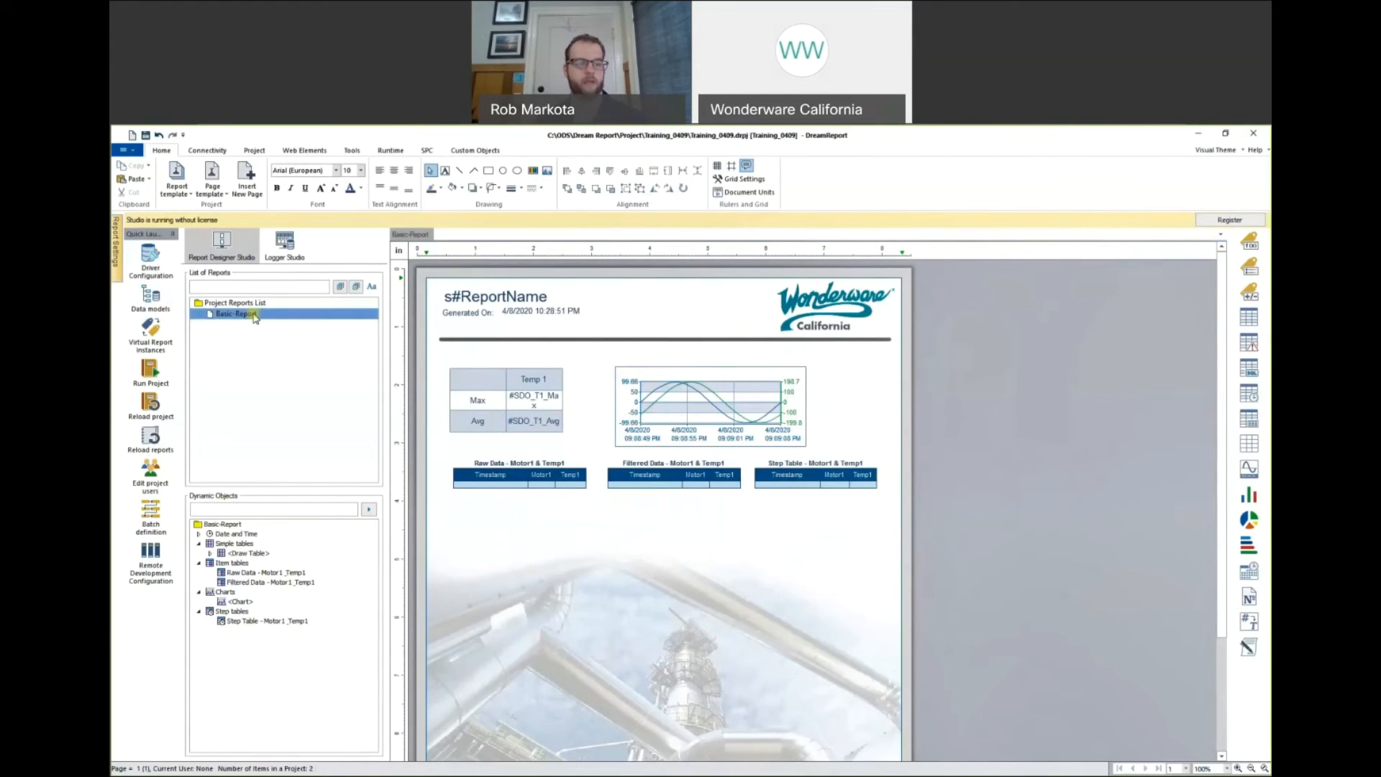
right_click(255, 318)
left_click(266, 335)
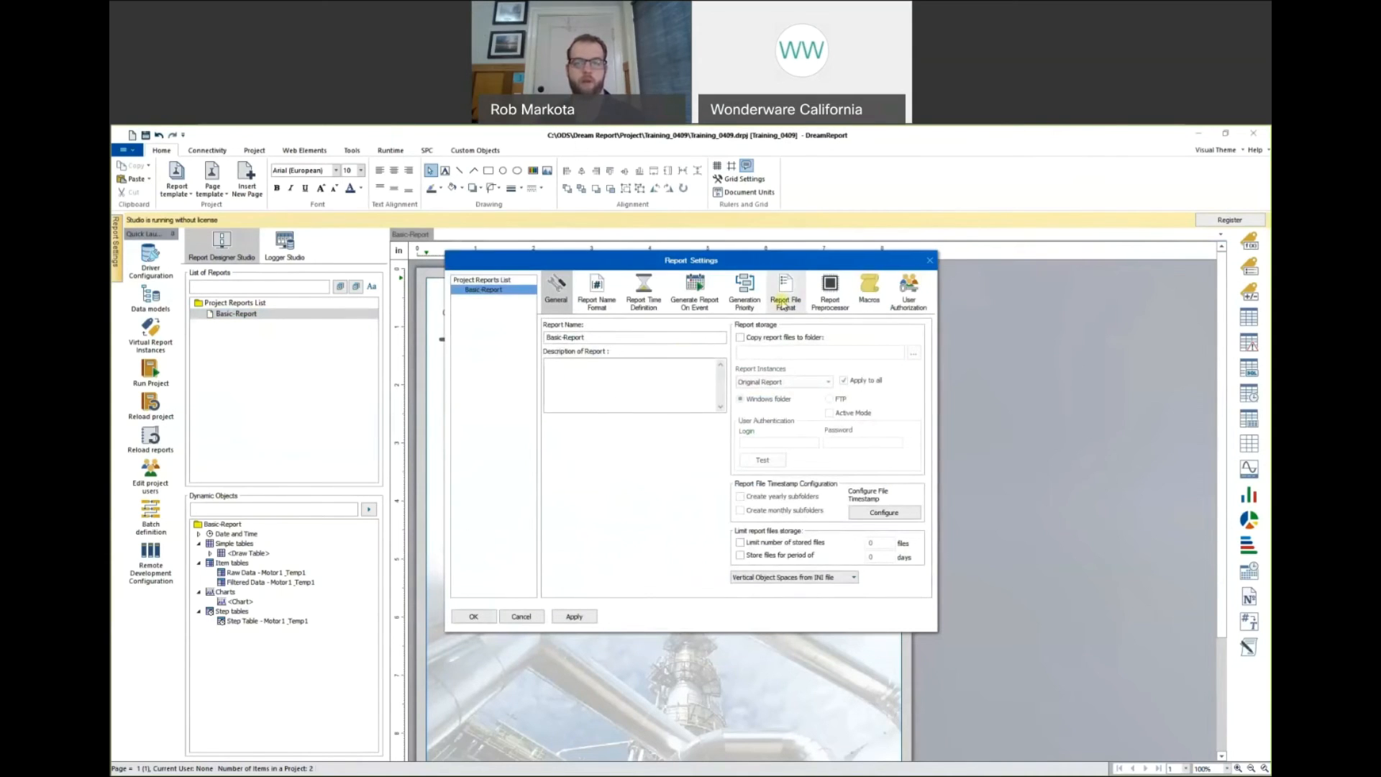
left_click(786, 295)
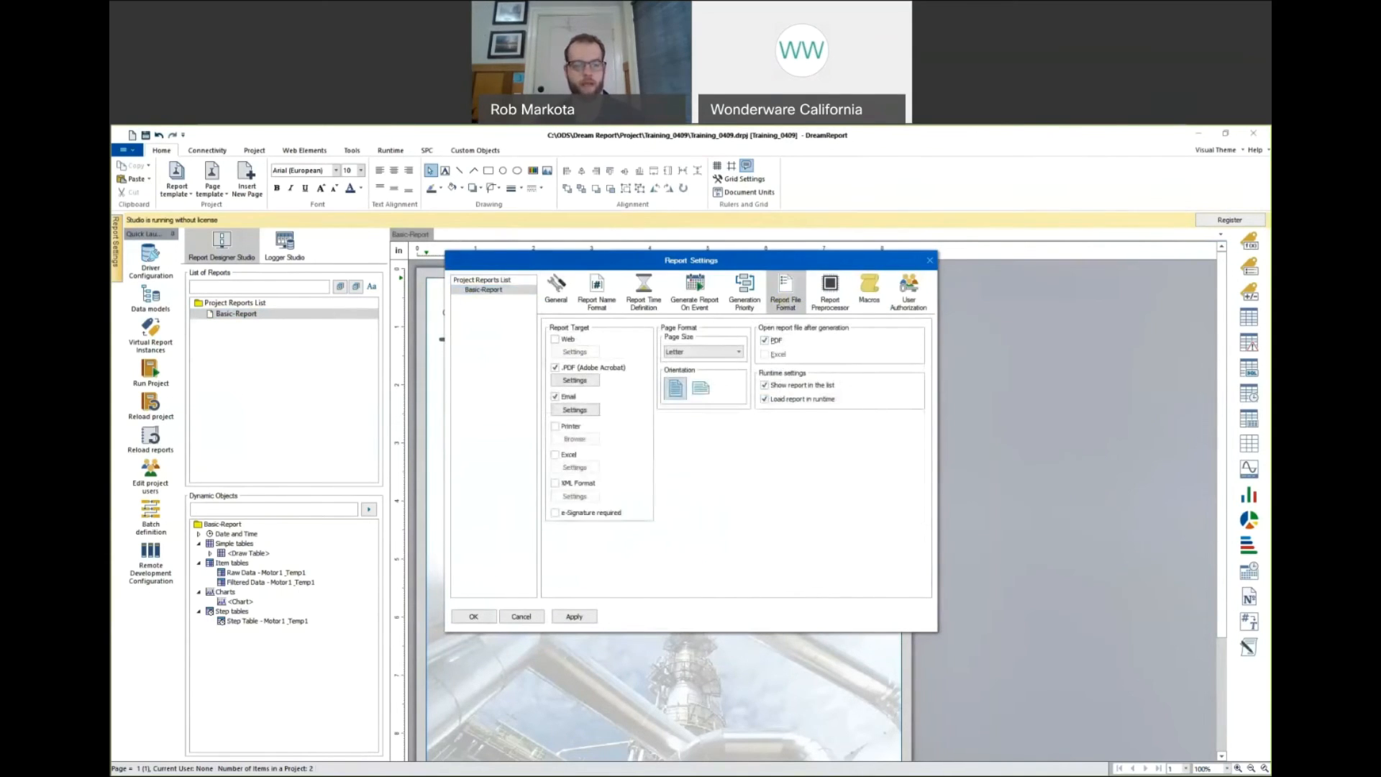
left_click(555, 455)
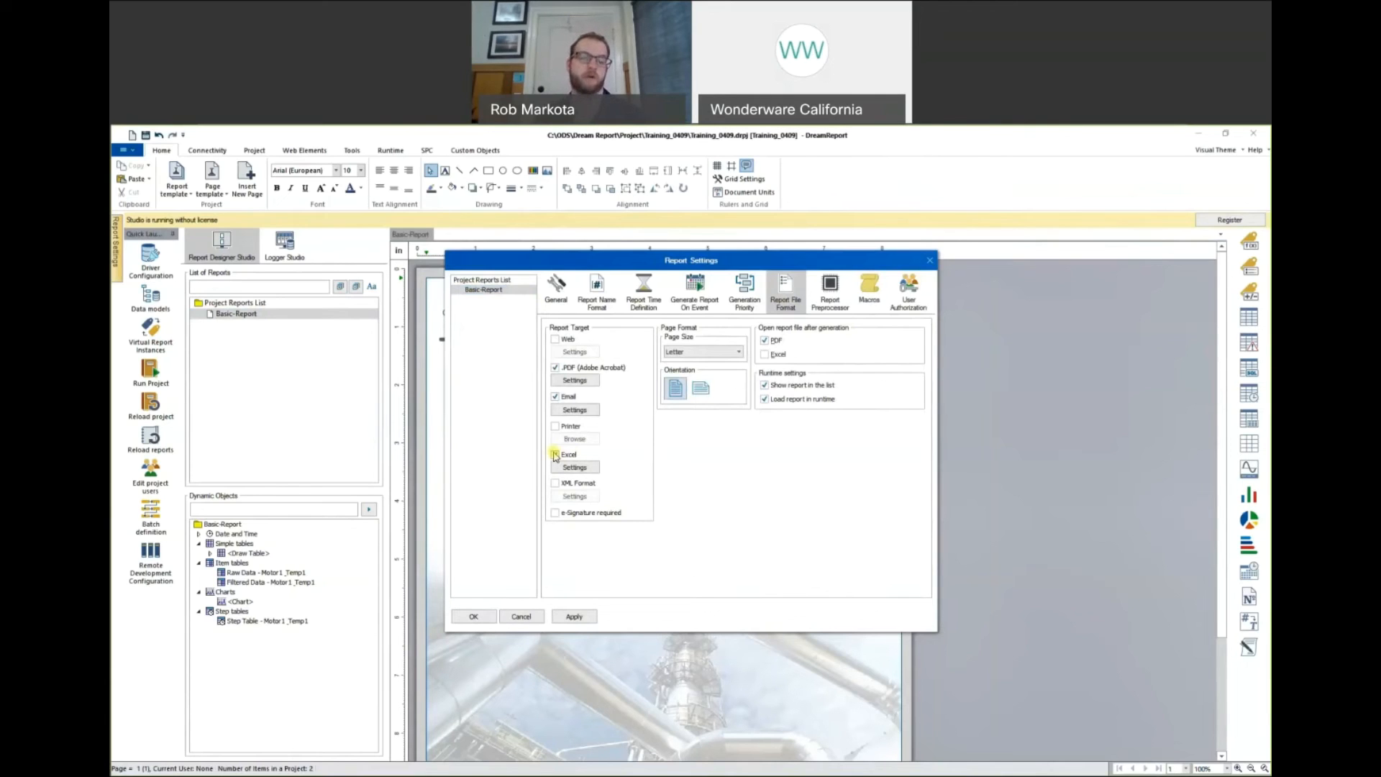
Place Step Table - Motor1_Temp1 at cell B3 of Spreadsheet1 in the Excel target settings and confirm the layout.
left_click(565, 469)
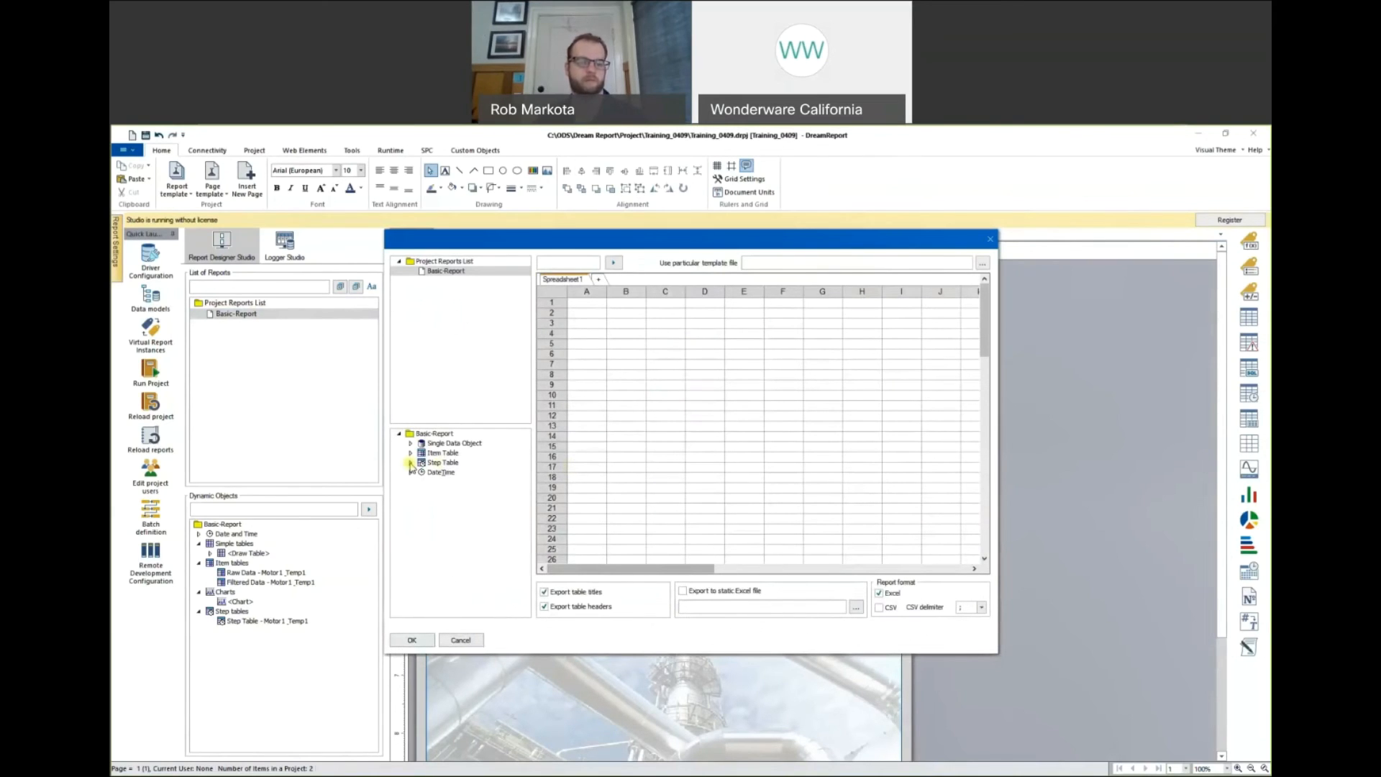
left_click(411, 462)
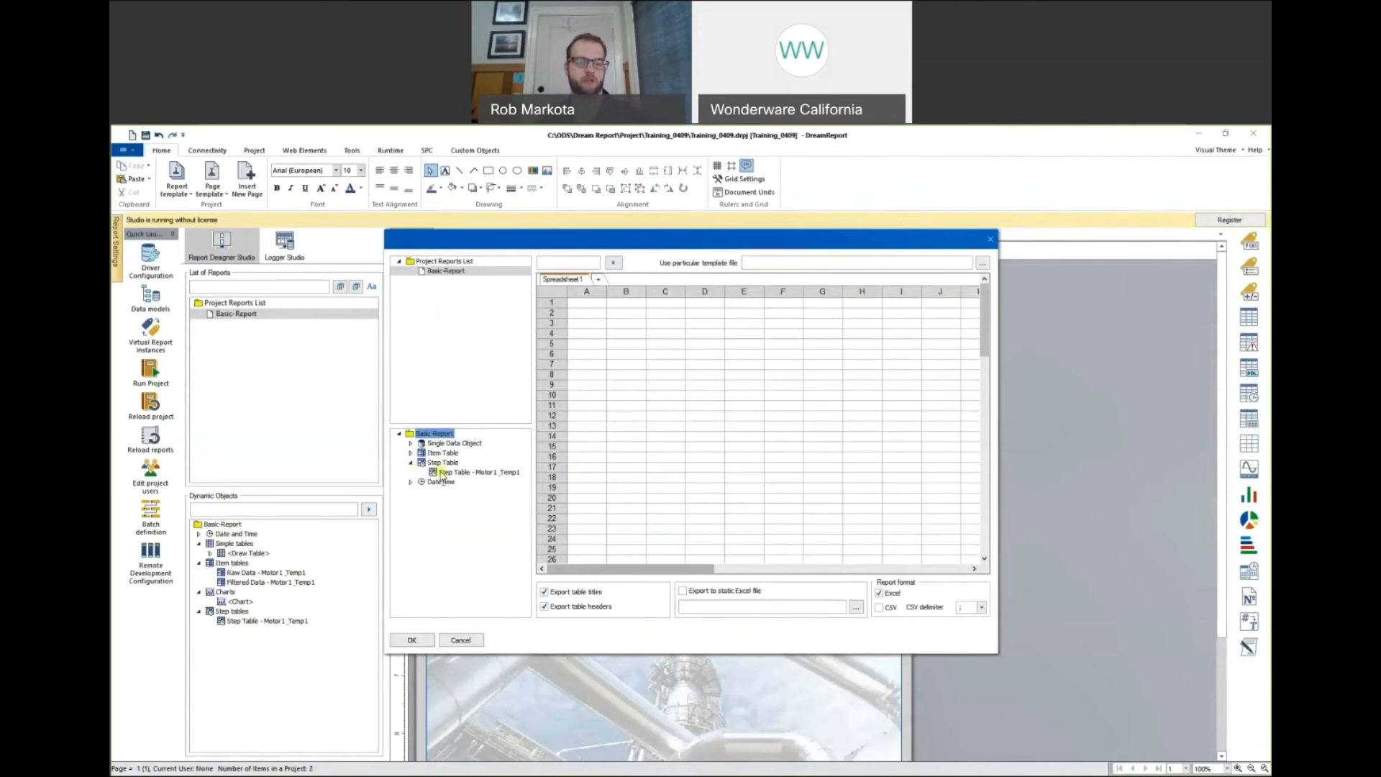
left_click(446, 472)
left_click_drag(446, 472, 627, 327)
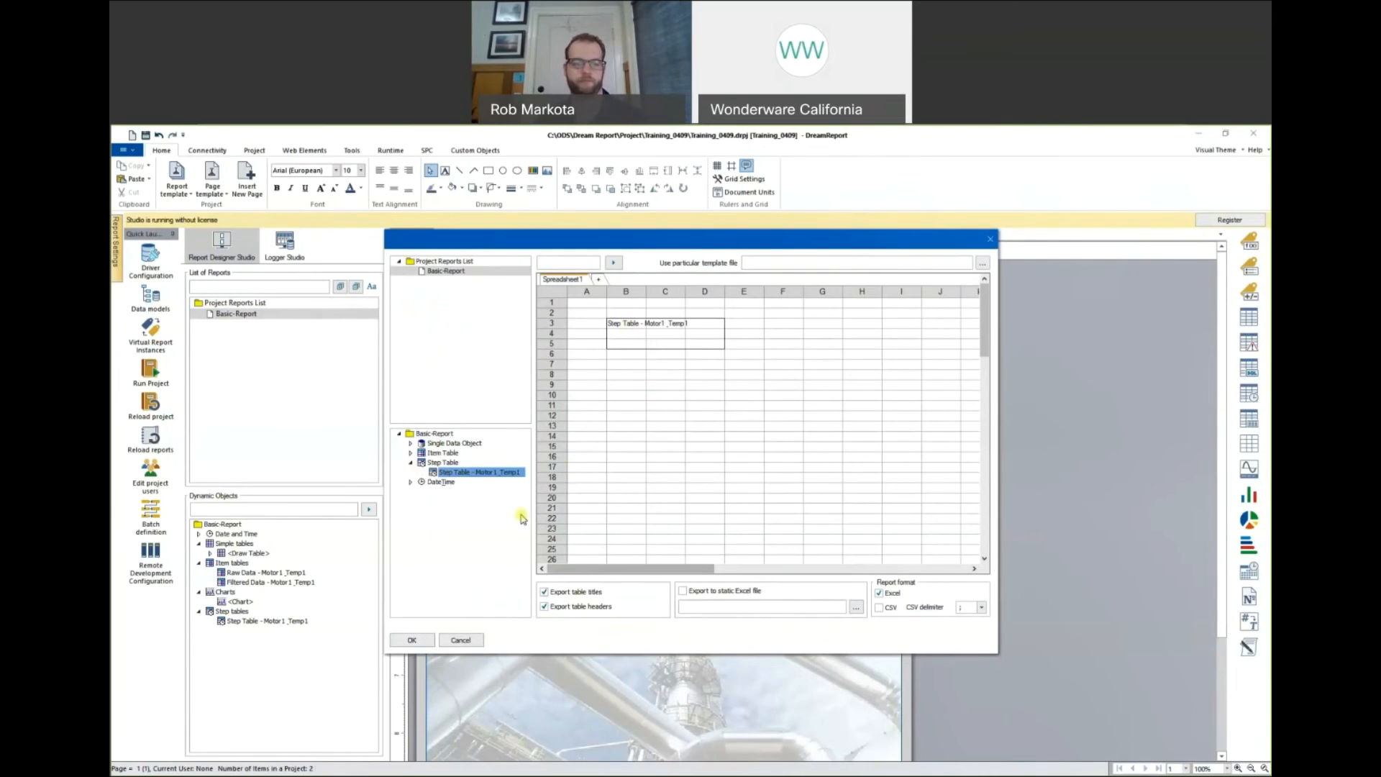
left_click(427, 641)
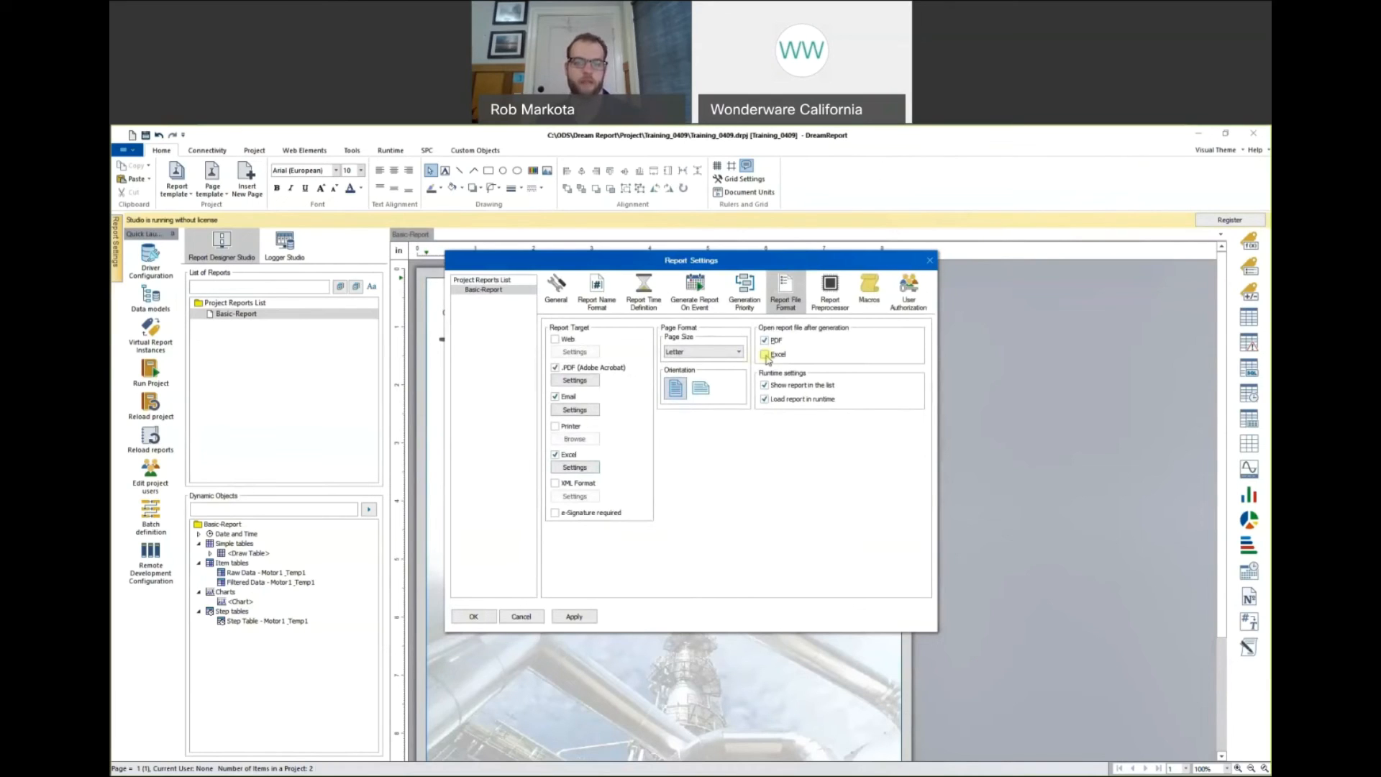
Have the Excel file open after generation and apply the Basic-Report settings.
left_click(765, 356)
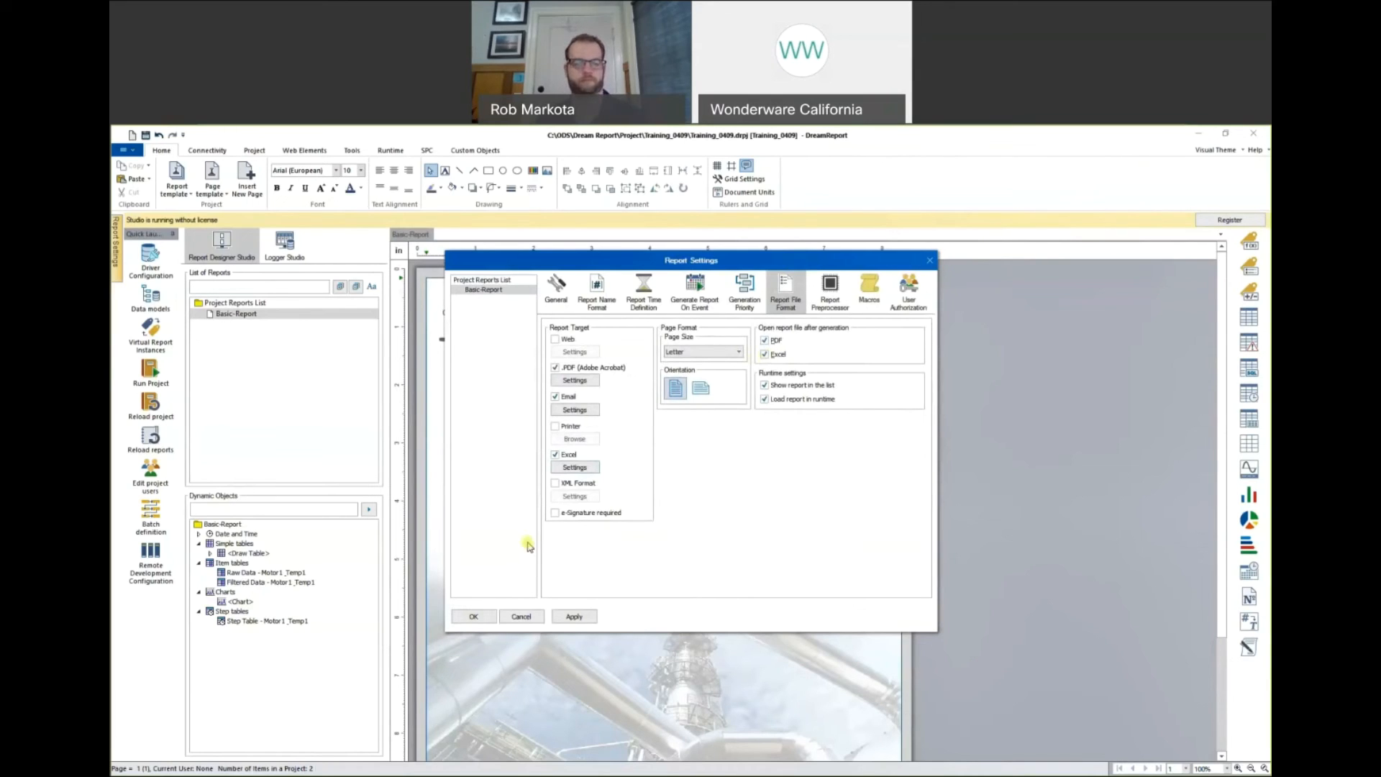
left_click(561, 618)
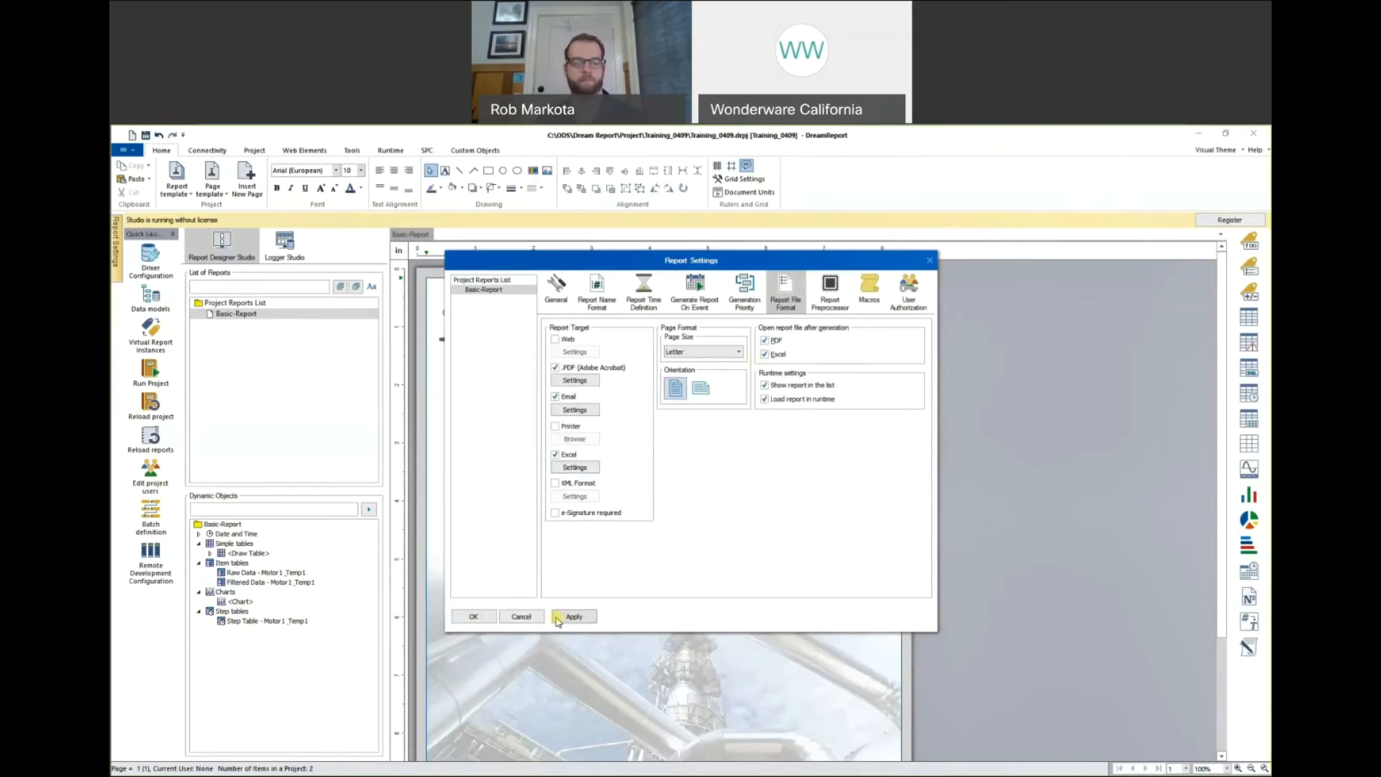
left_click(473, 617)
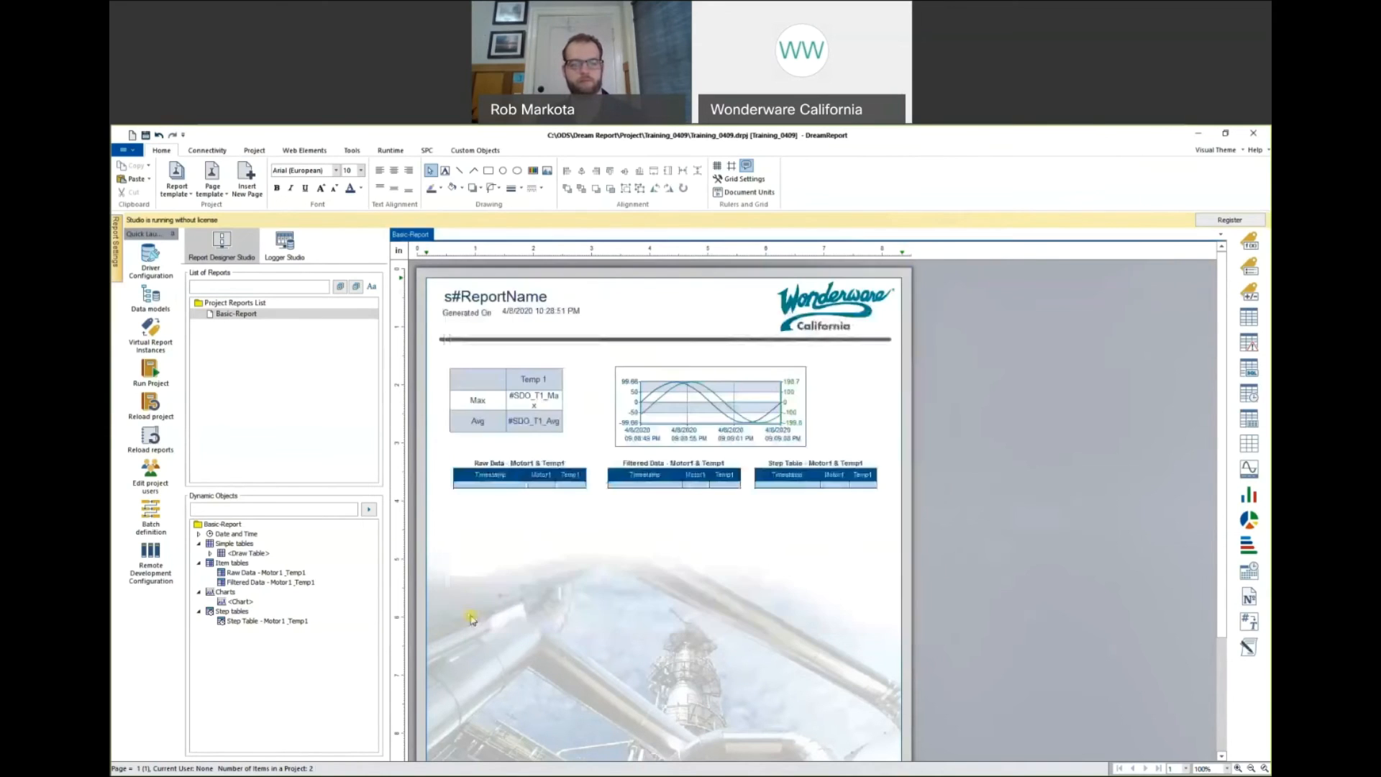
Reload the reports with changes saved and generate Basic-Report in PDF and Excel format from the Runtime Management Console.
left_click(150, 437)
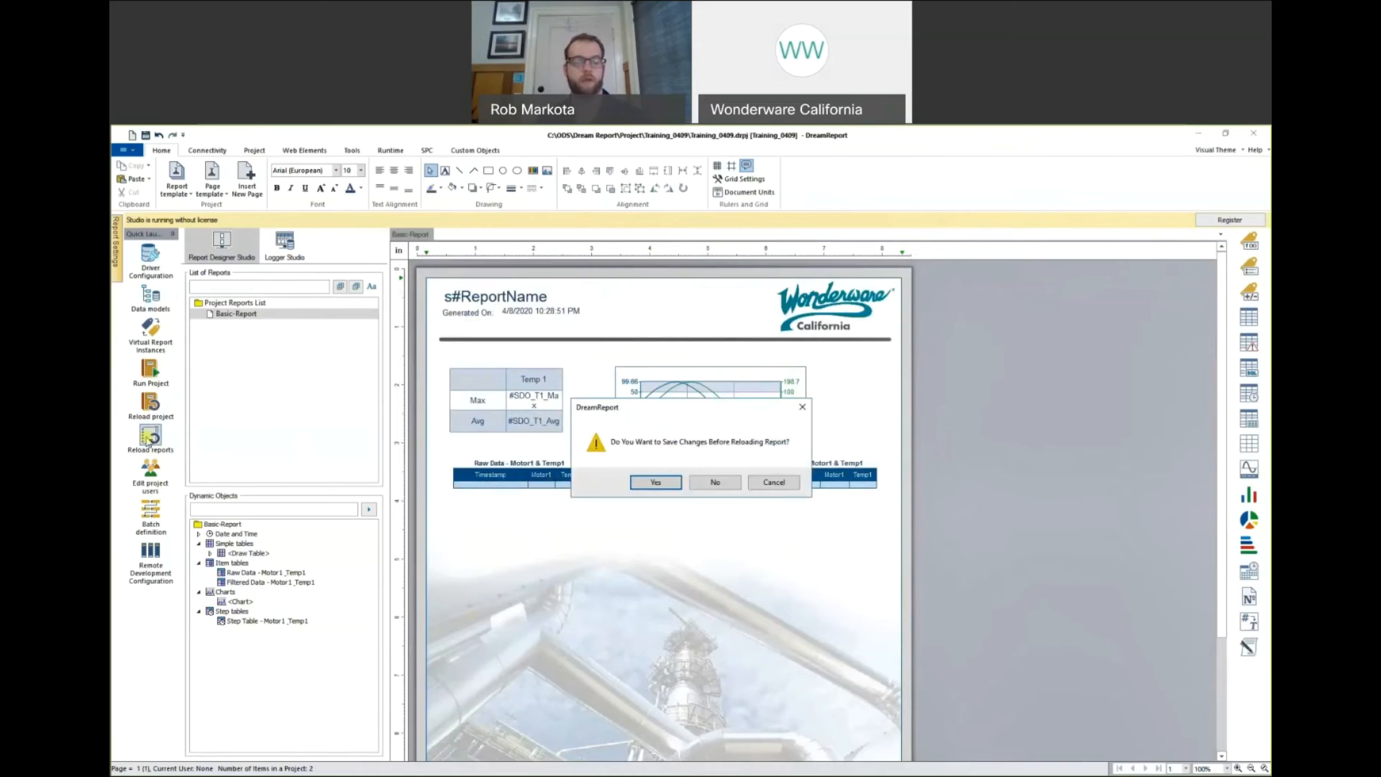
left_click(649, 482)
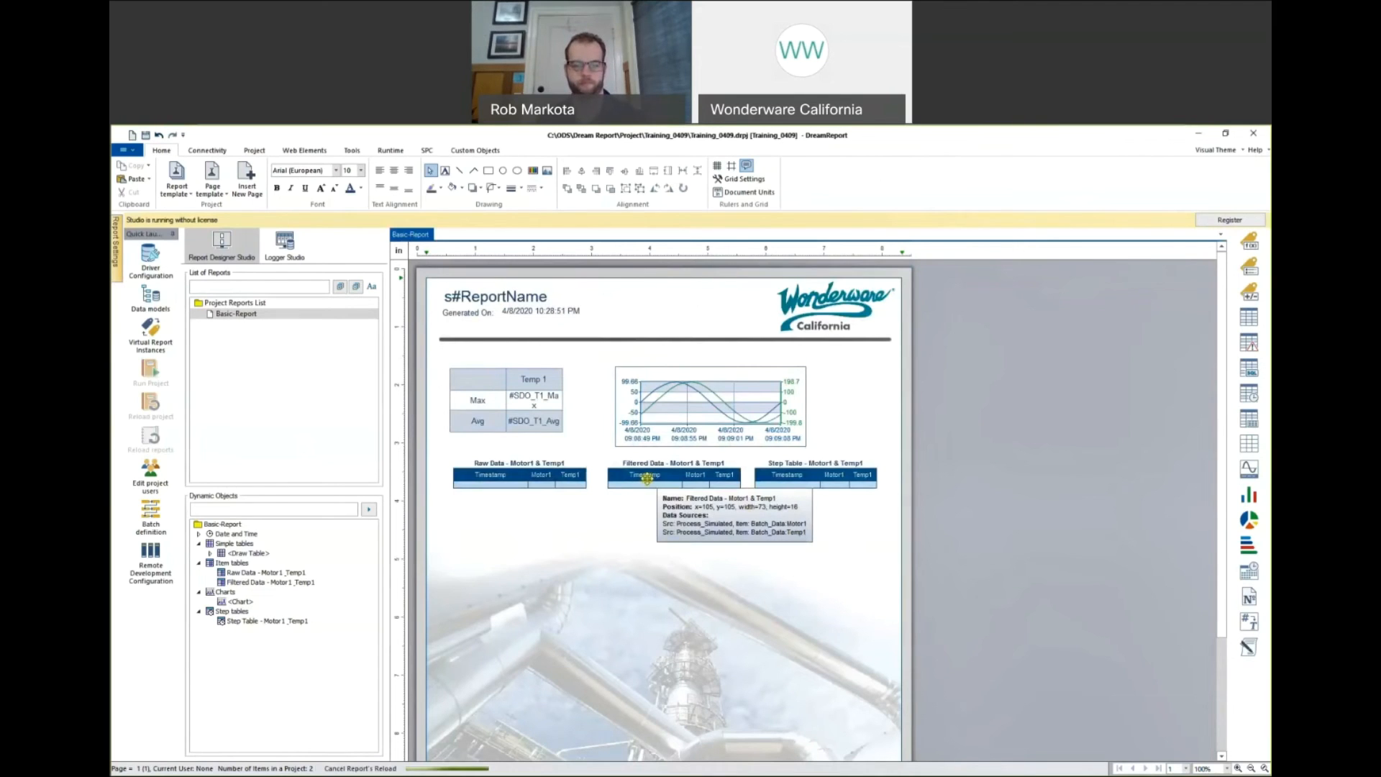
left_click(735, 298)
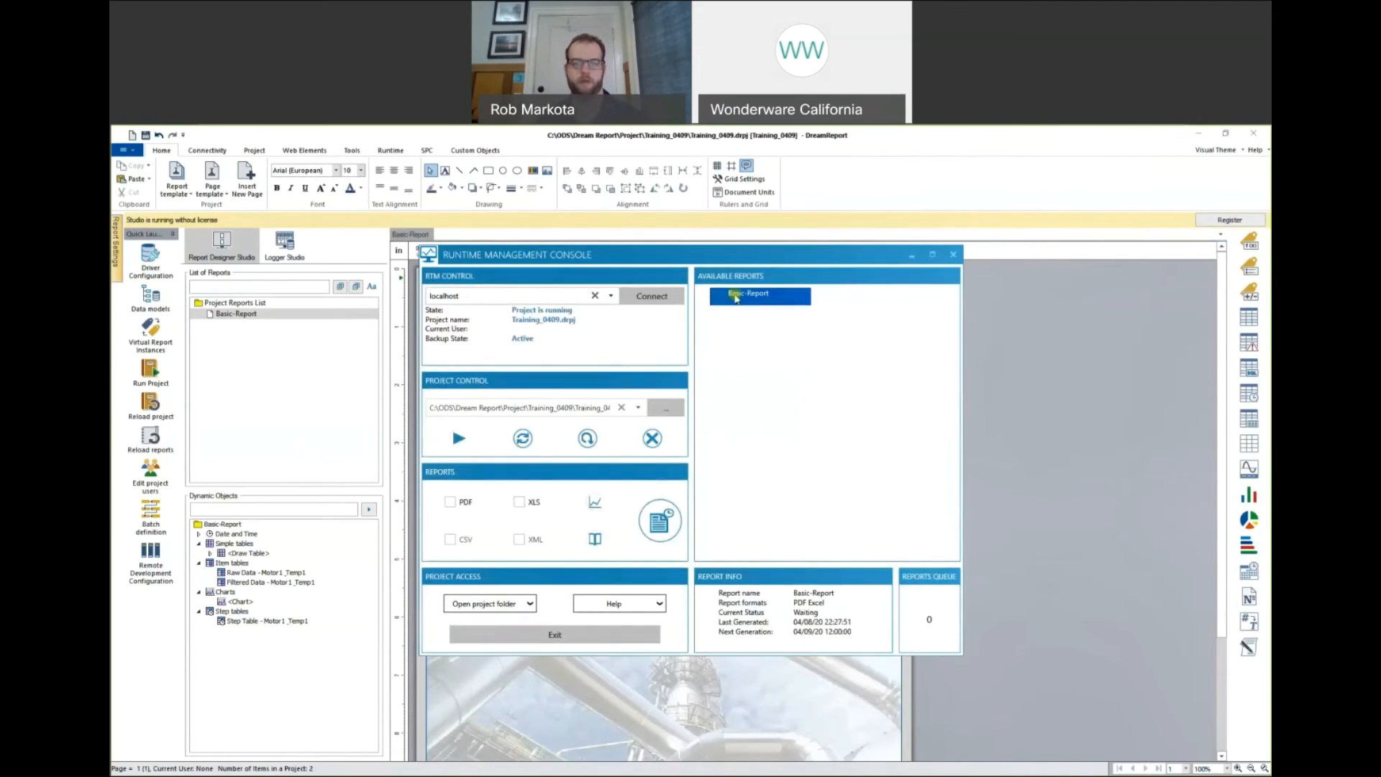
right_click(735, 298)
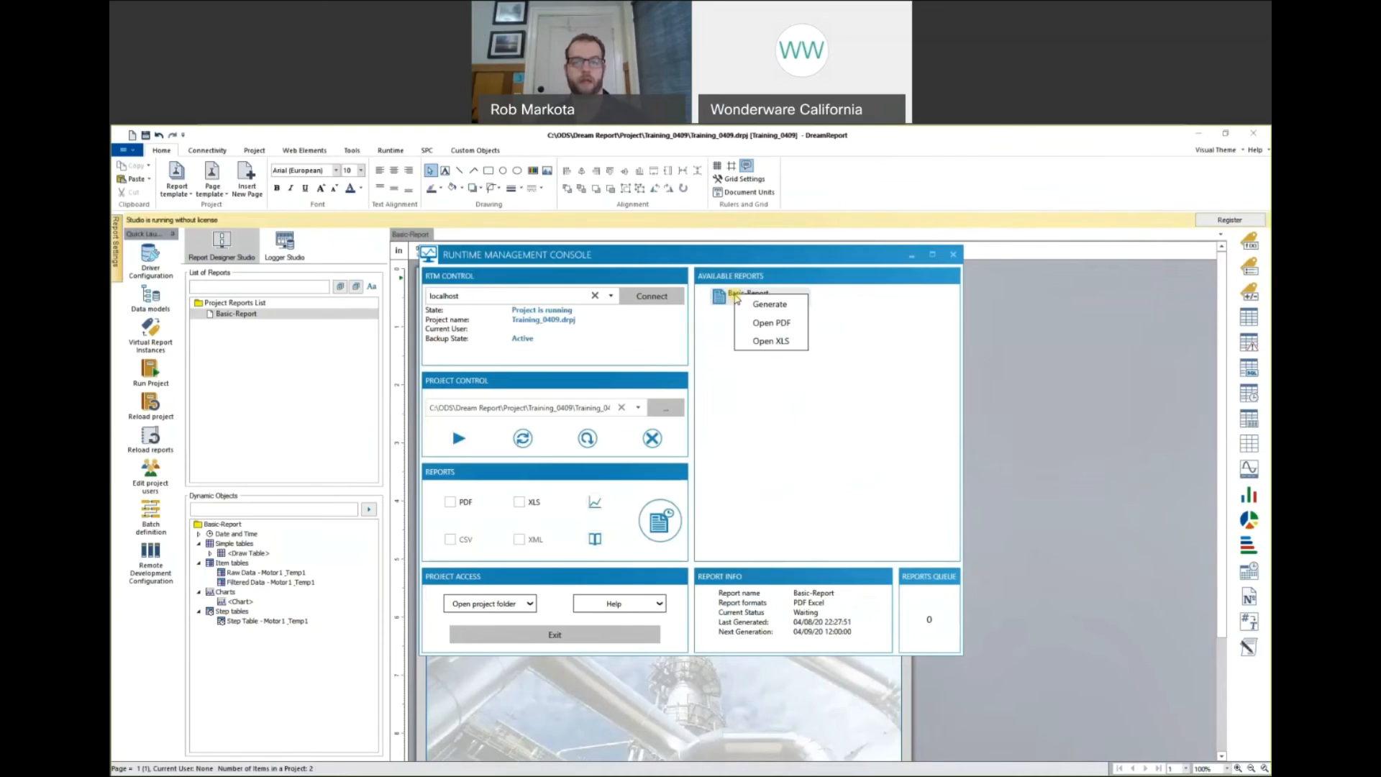
left_click(748, 305)
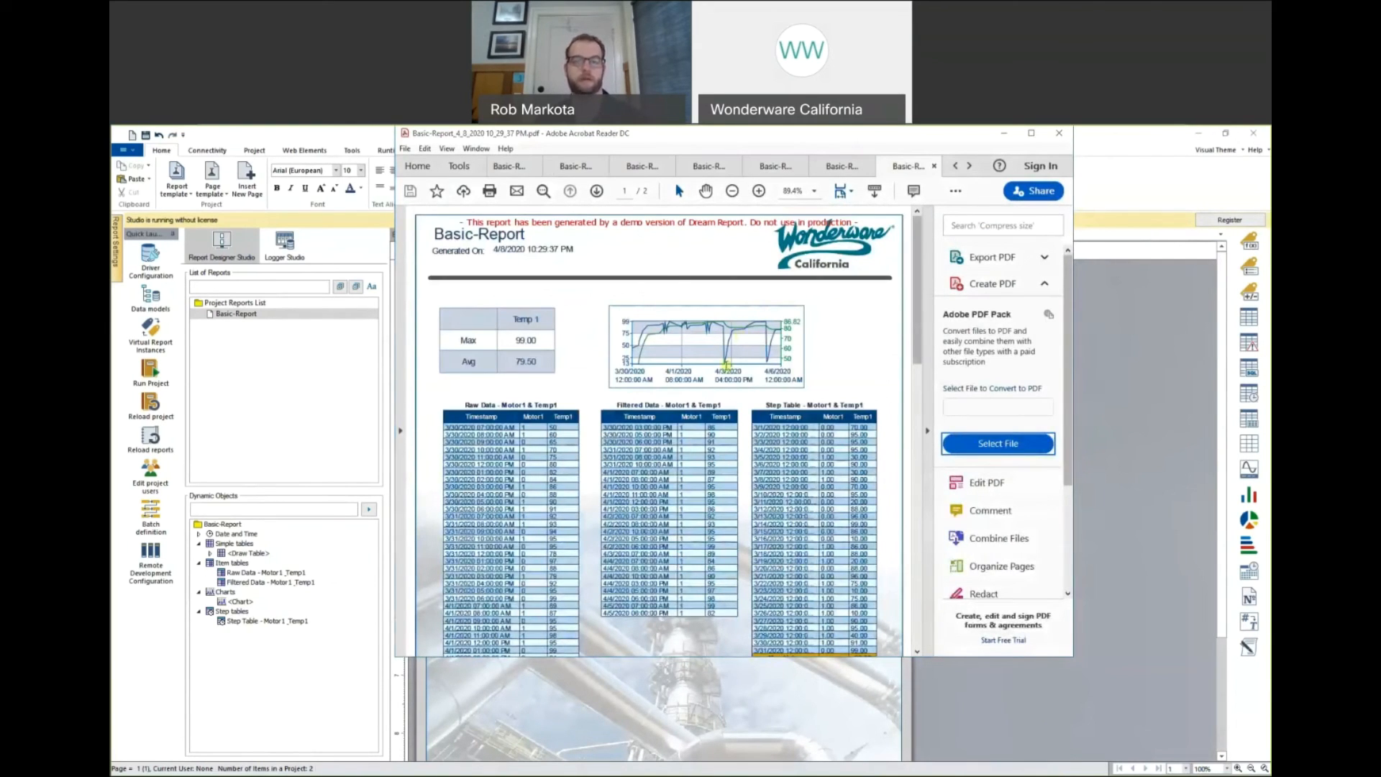
Widen the Timestamp column in the generated Excel workbook and examine the exported step table.
left_click_drag(329, 365, 358, 366)
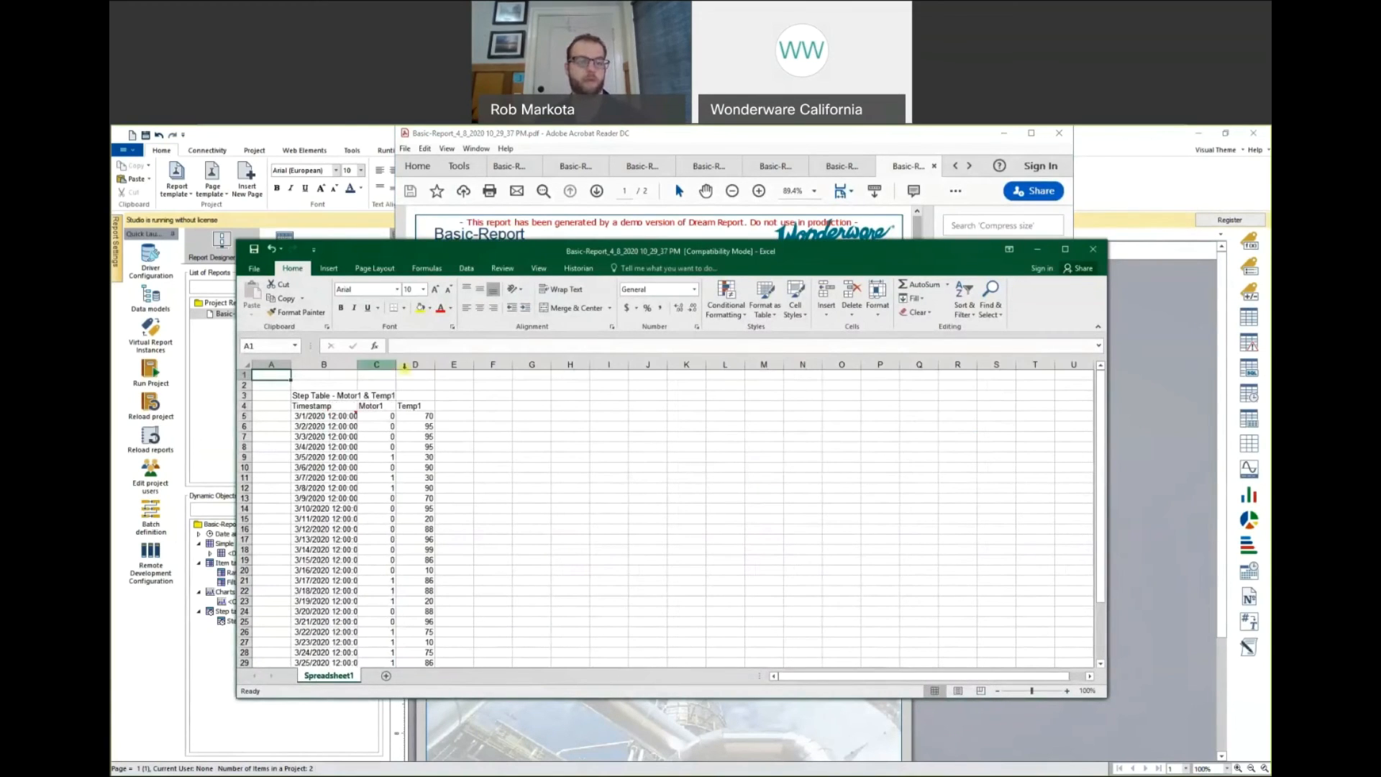
left_click(568, 467)
scroll(504, 494, "down", 7)
scroll(511, 501, "up", 7)
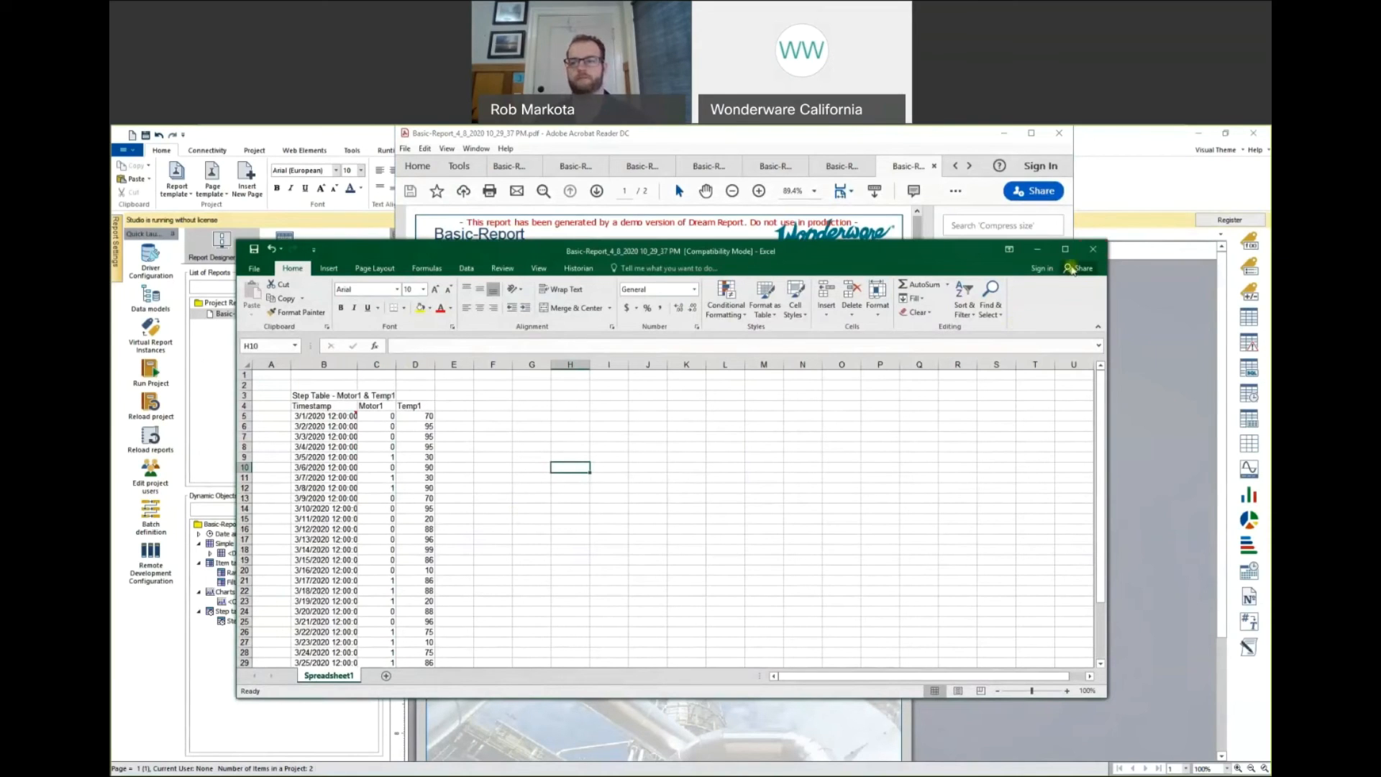
Close the generated Excel workbook and minimize the PDF report to return to the Runtime Management Console.
left_click(1094, 249)
left_click(685, 472)
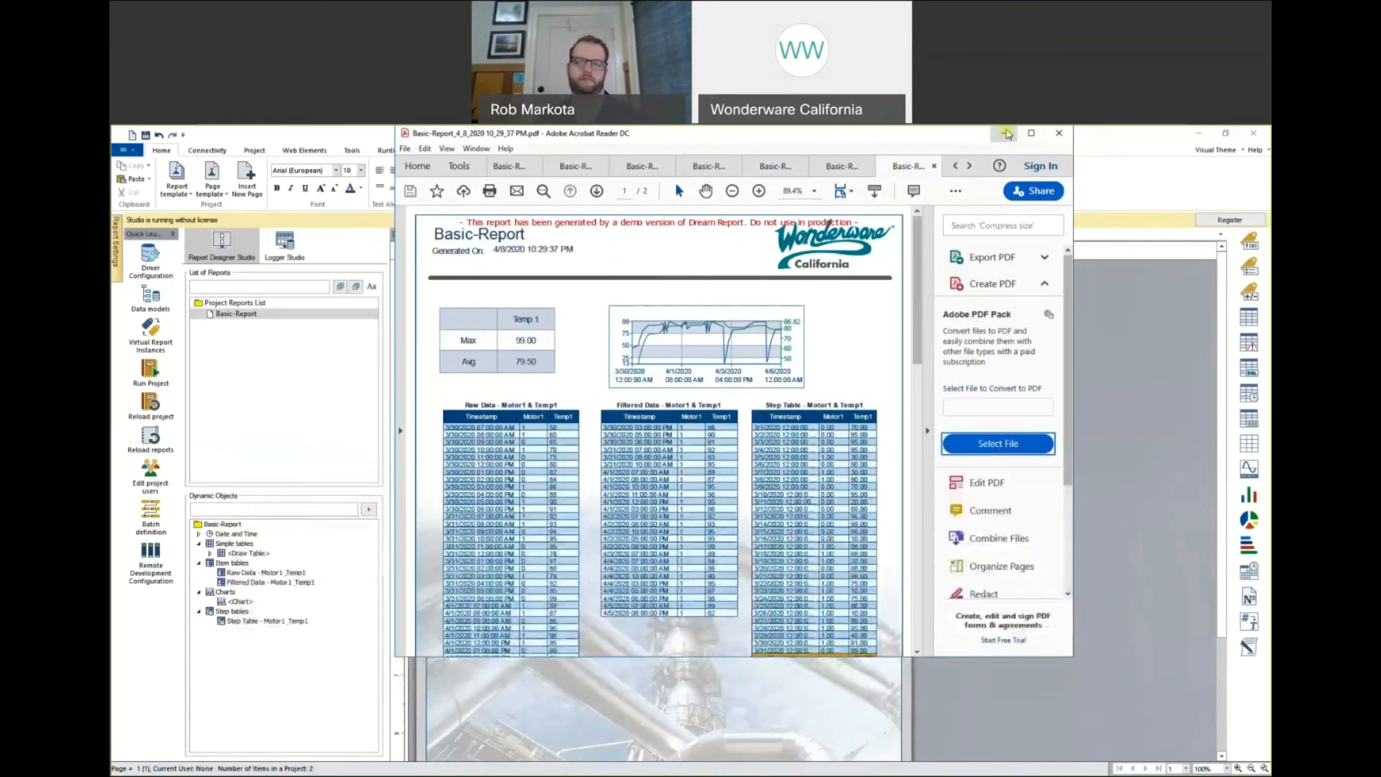
left_click(1007, 134)
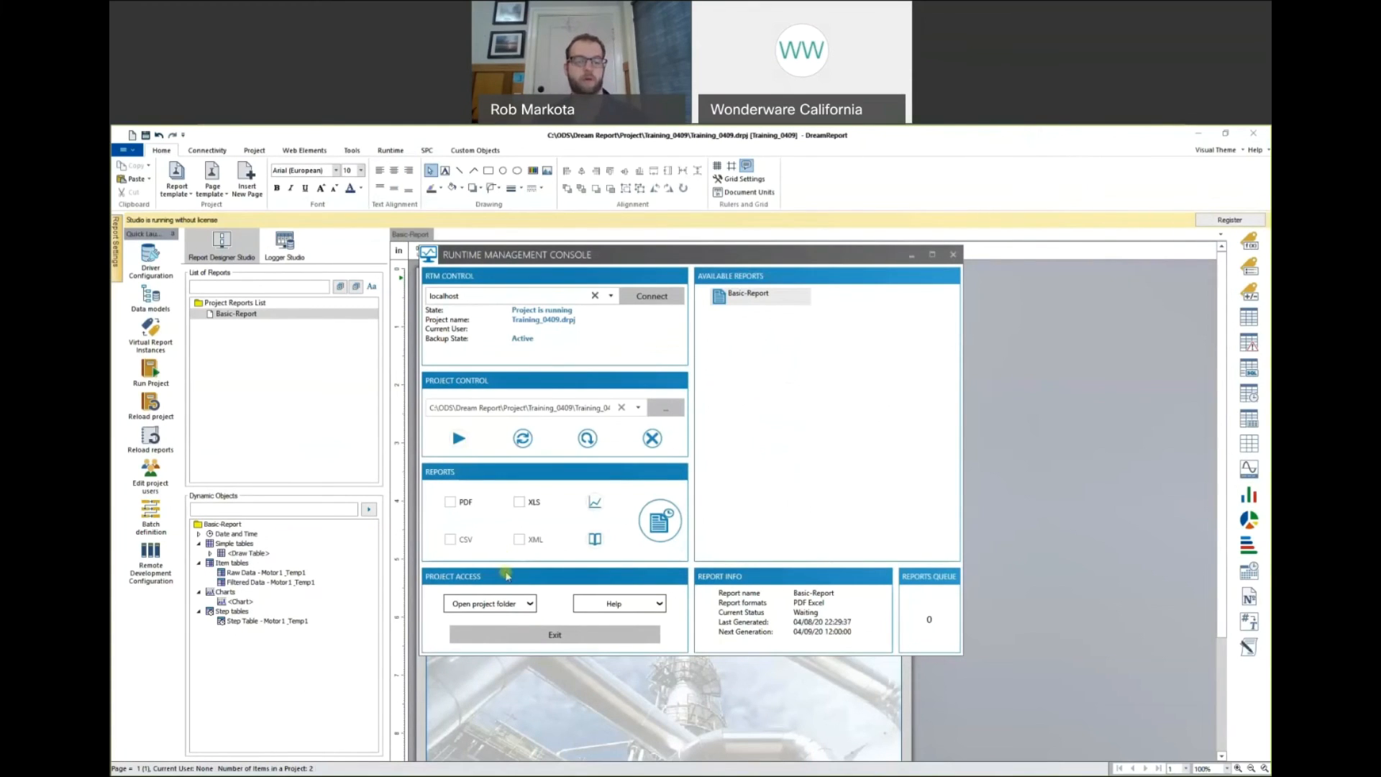
Configure IIS from the project access options to host the web portal on Default Web Site.
left_click(530, 604)
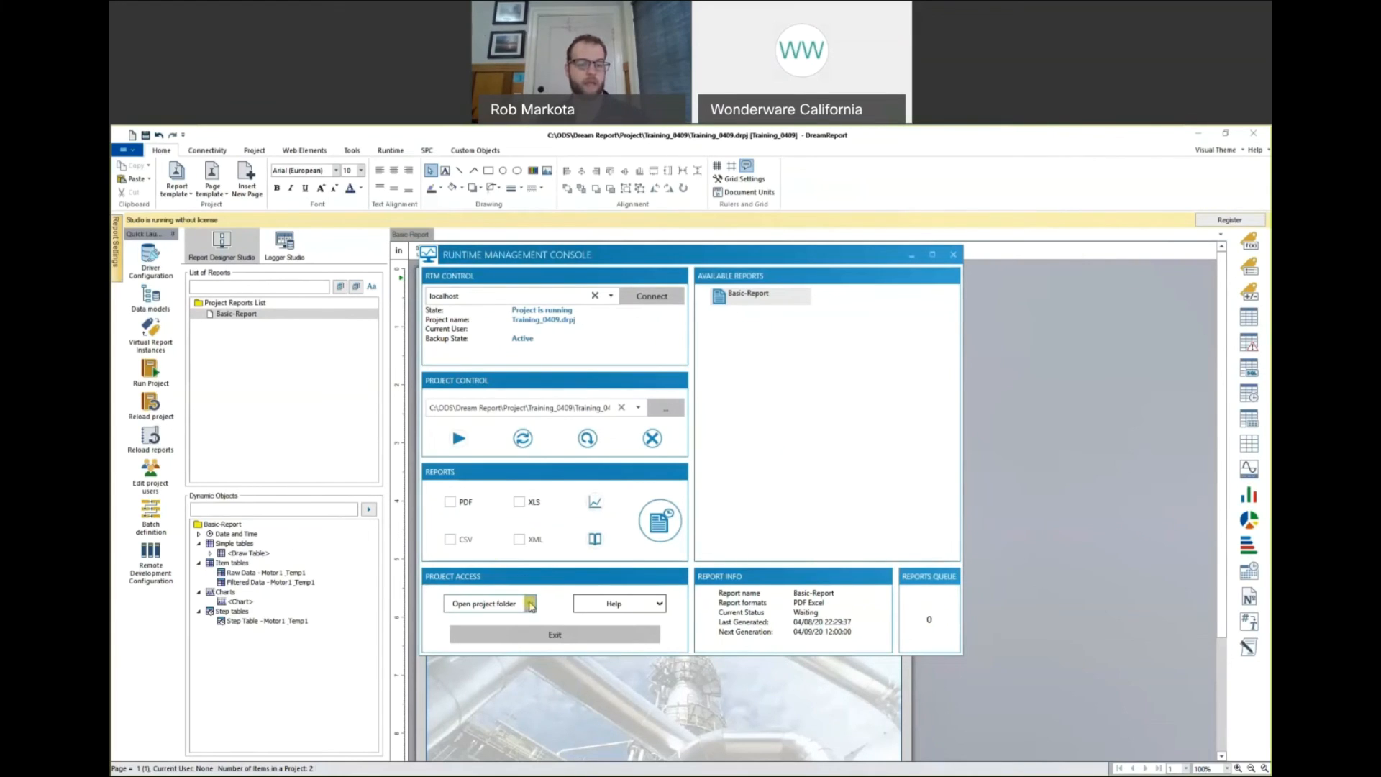
left_click(530, 604)
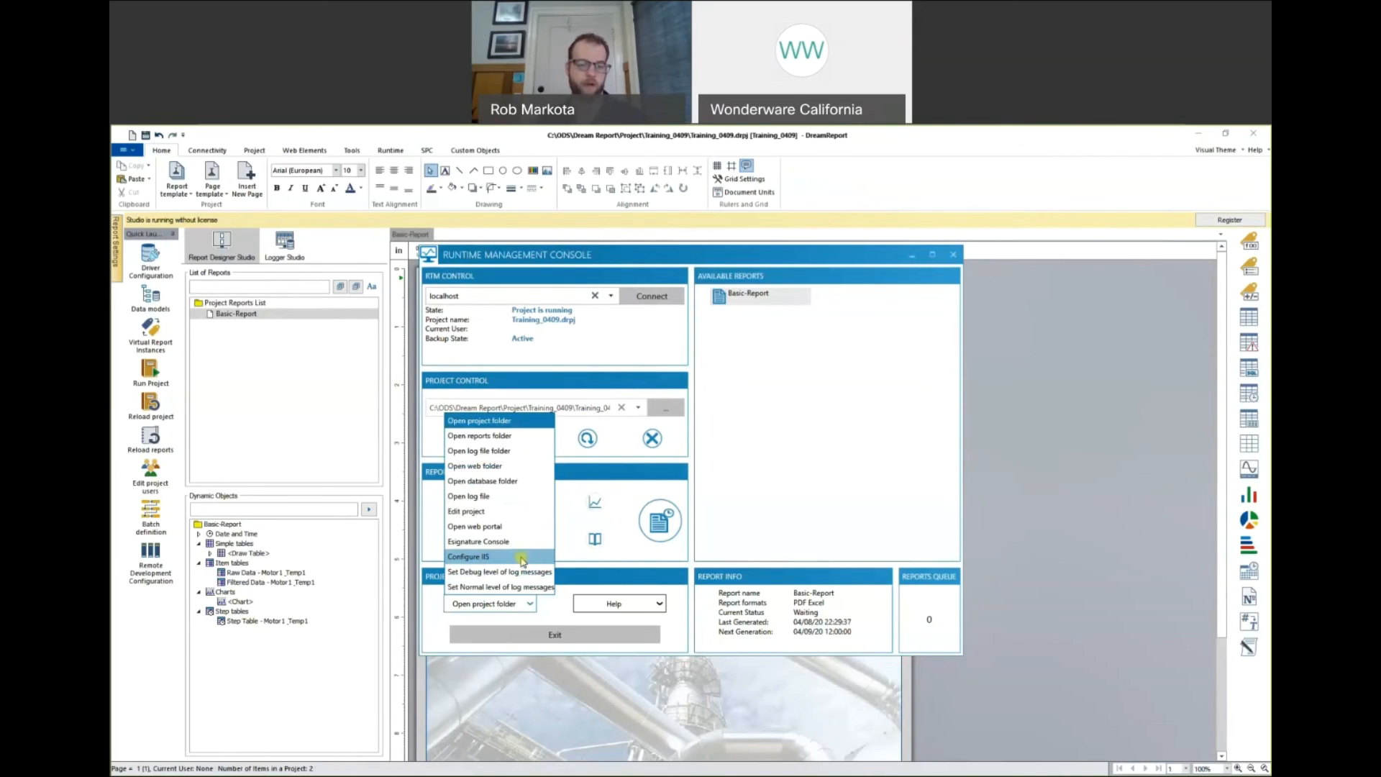
left_click(522, 559)
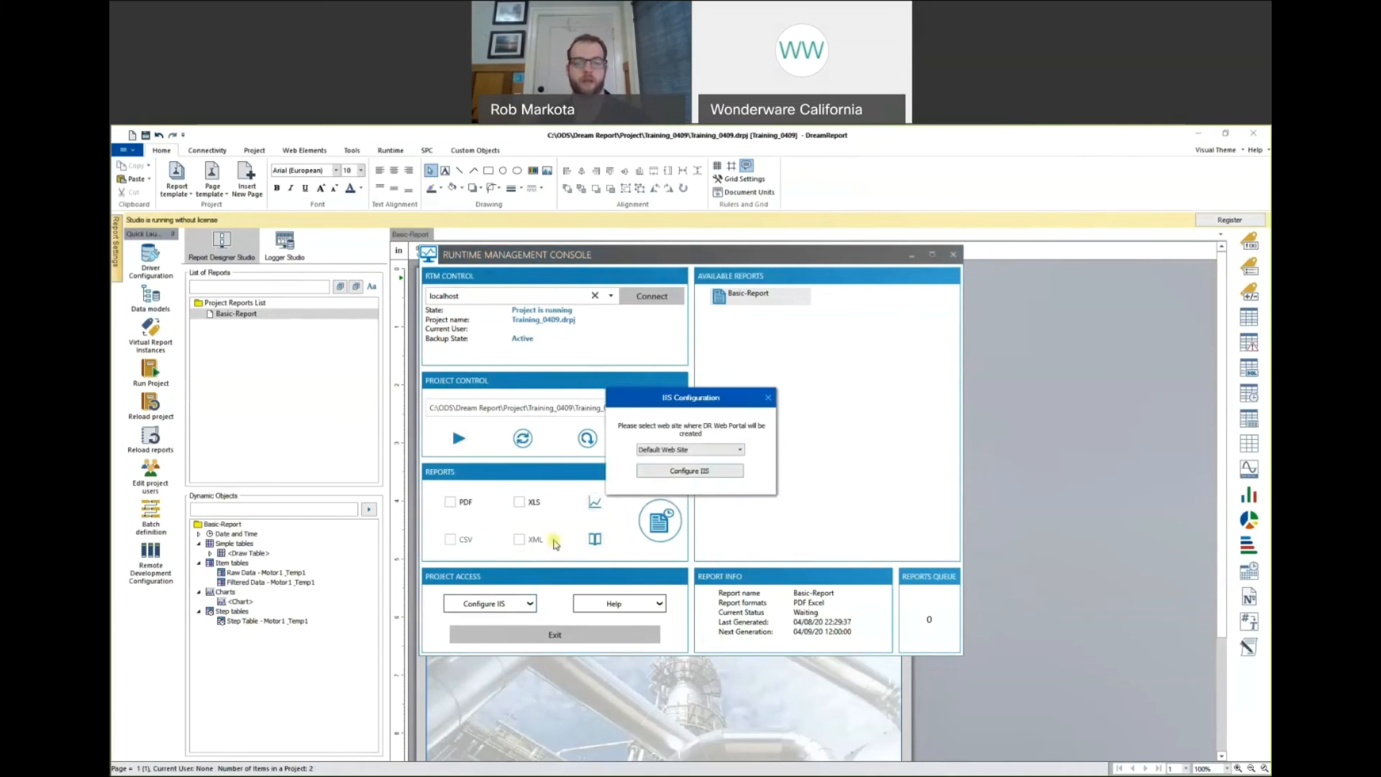
left_click(675, 472)
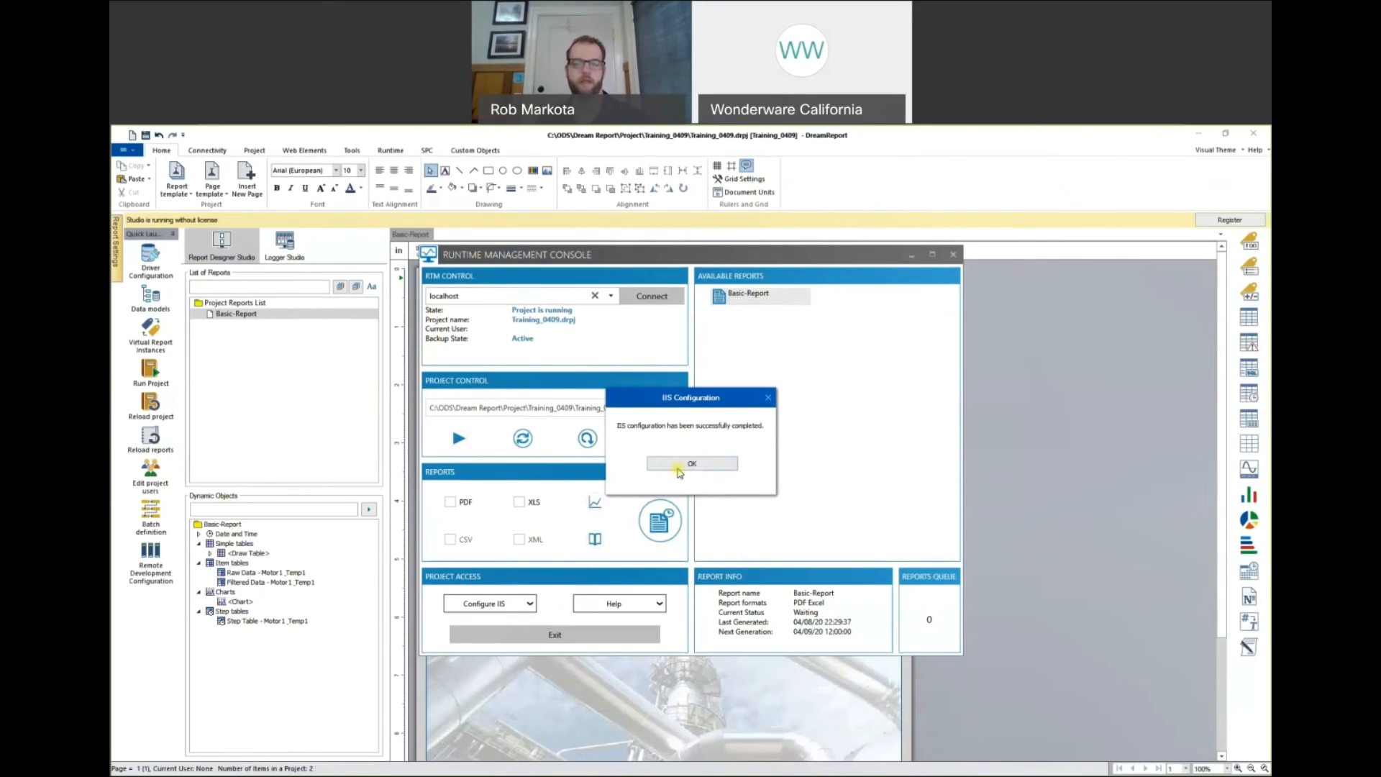
left_click(681, 468)
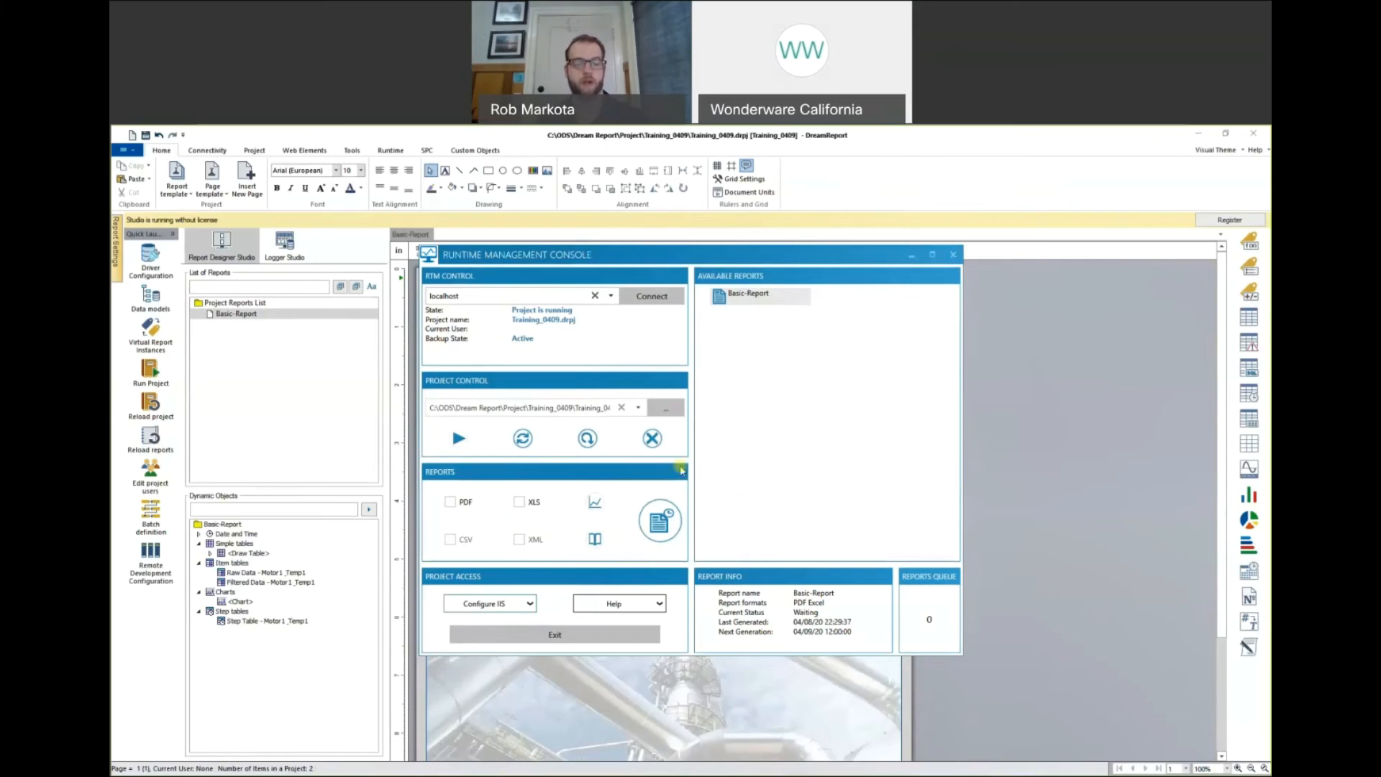
Open the project's web portal and generate a new Basic-Report with its predefined time period.
left_click(530, 604)
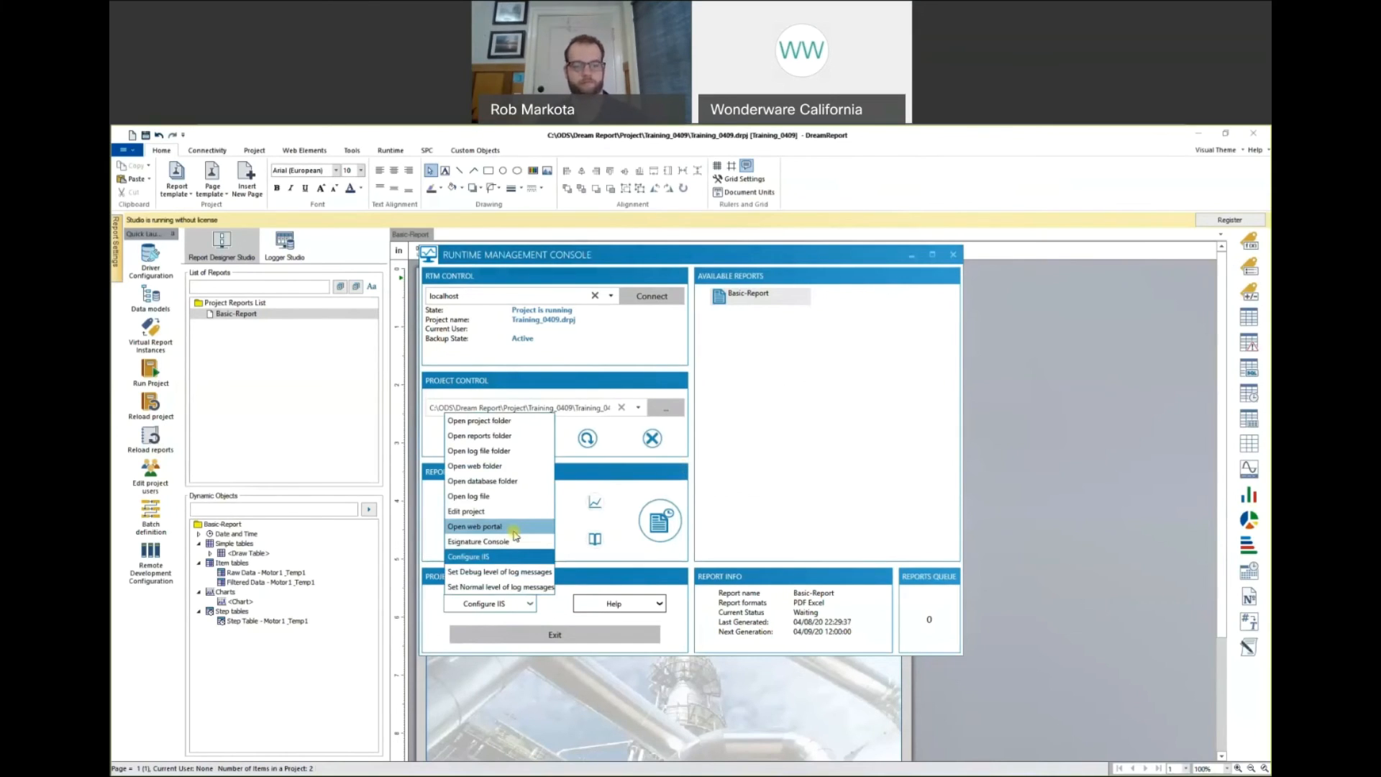
left_click(515, 529)
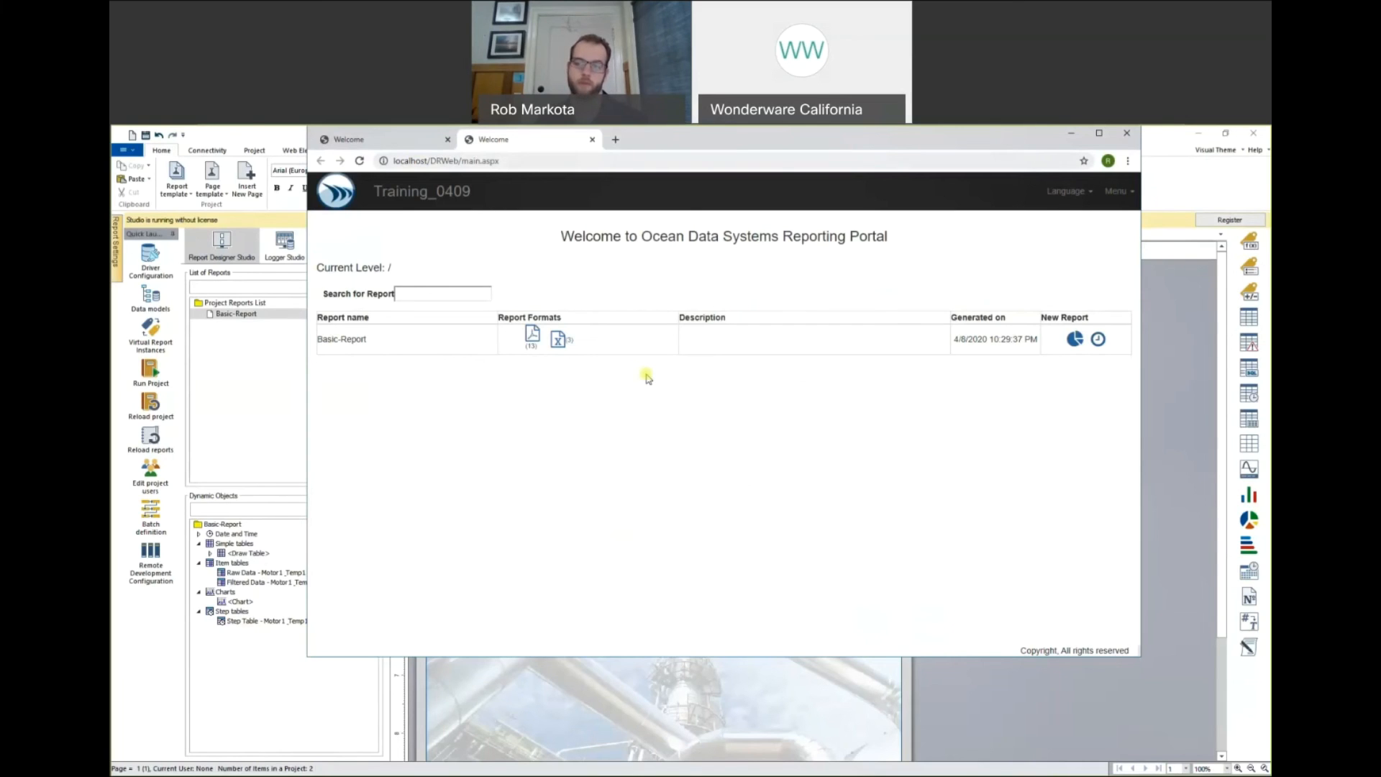
left_click(1077, 346)
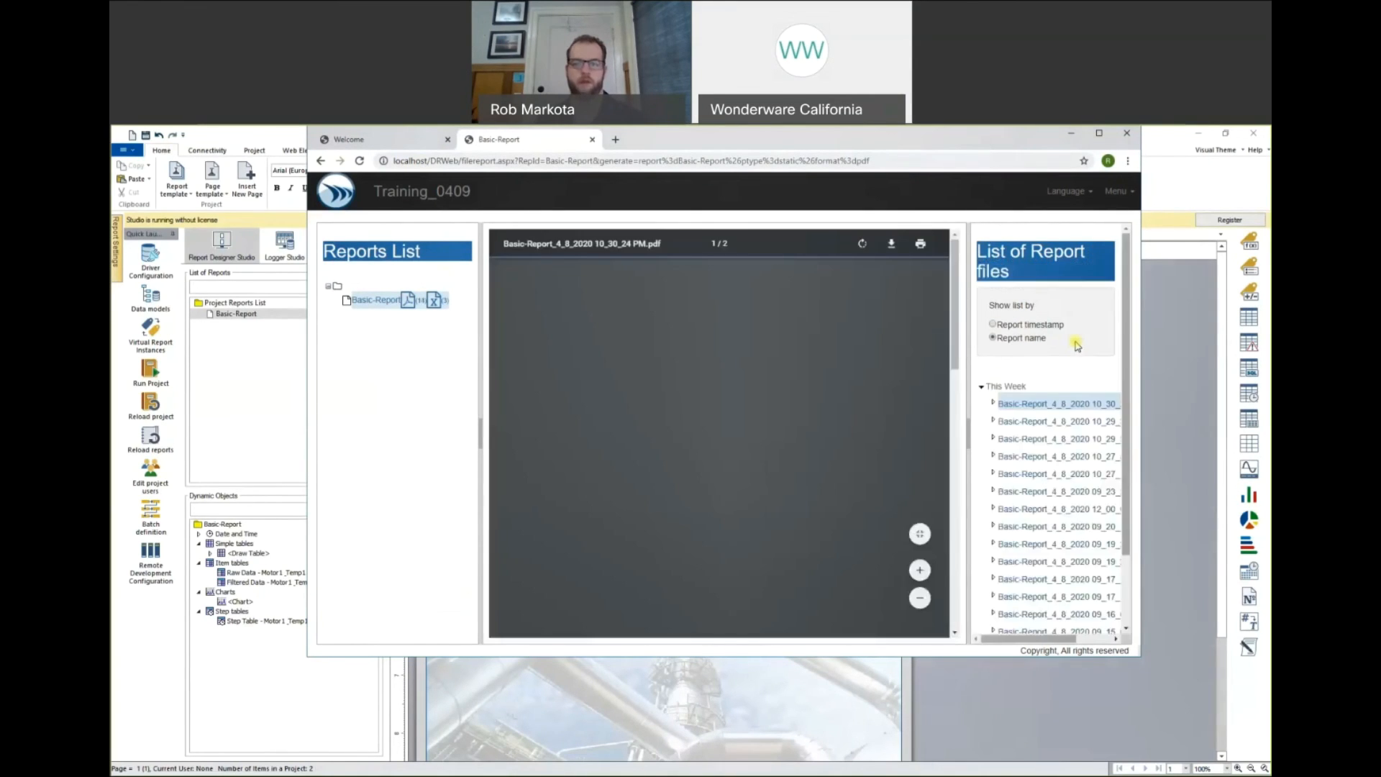
scroll(959, 357, "down", 1)
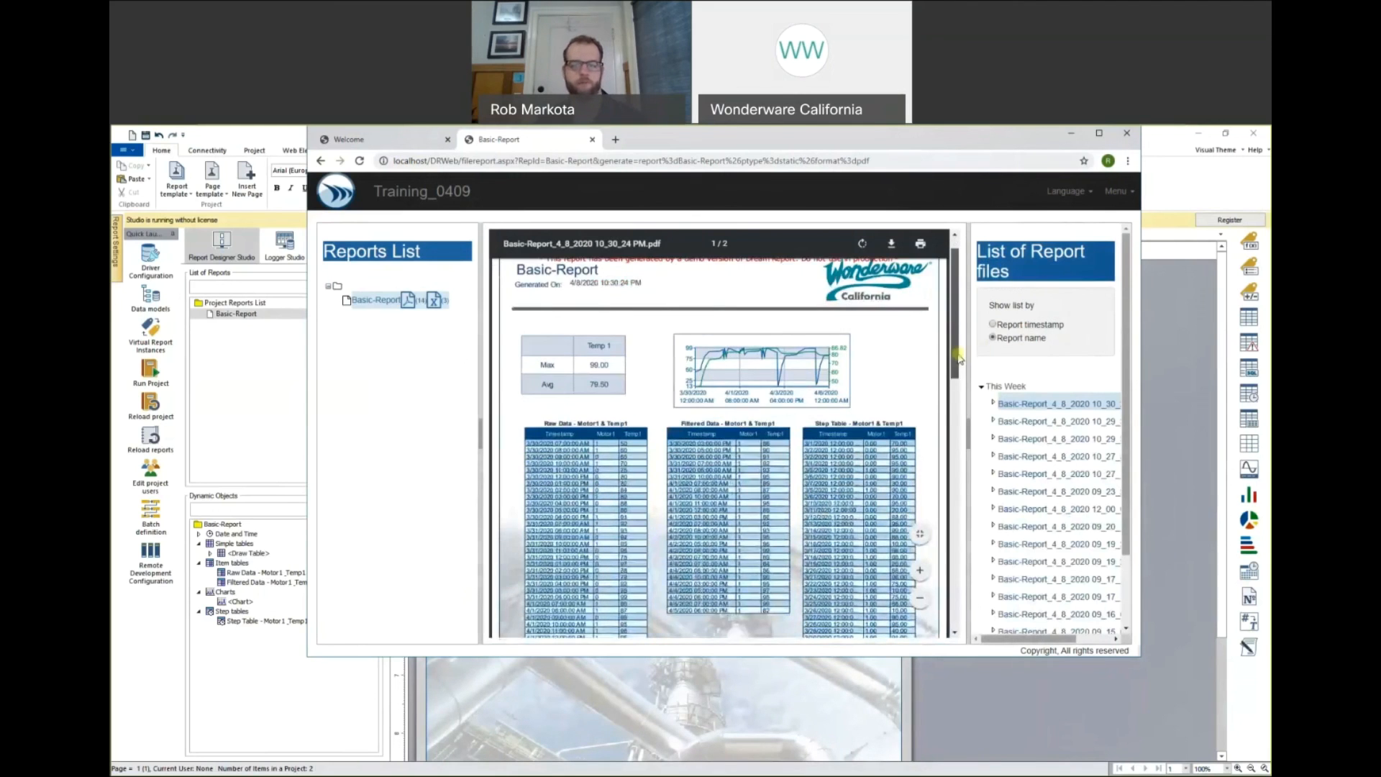
scroll(958, 358, "down", 2)
scroll(955, 351, "up", 3)
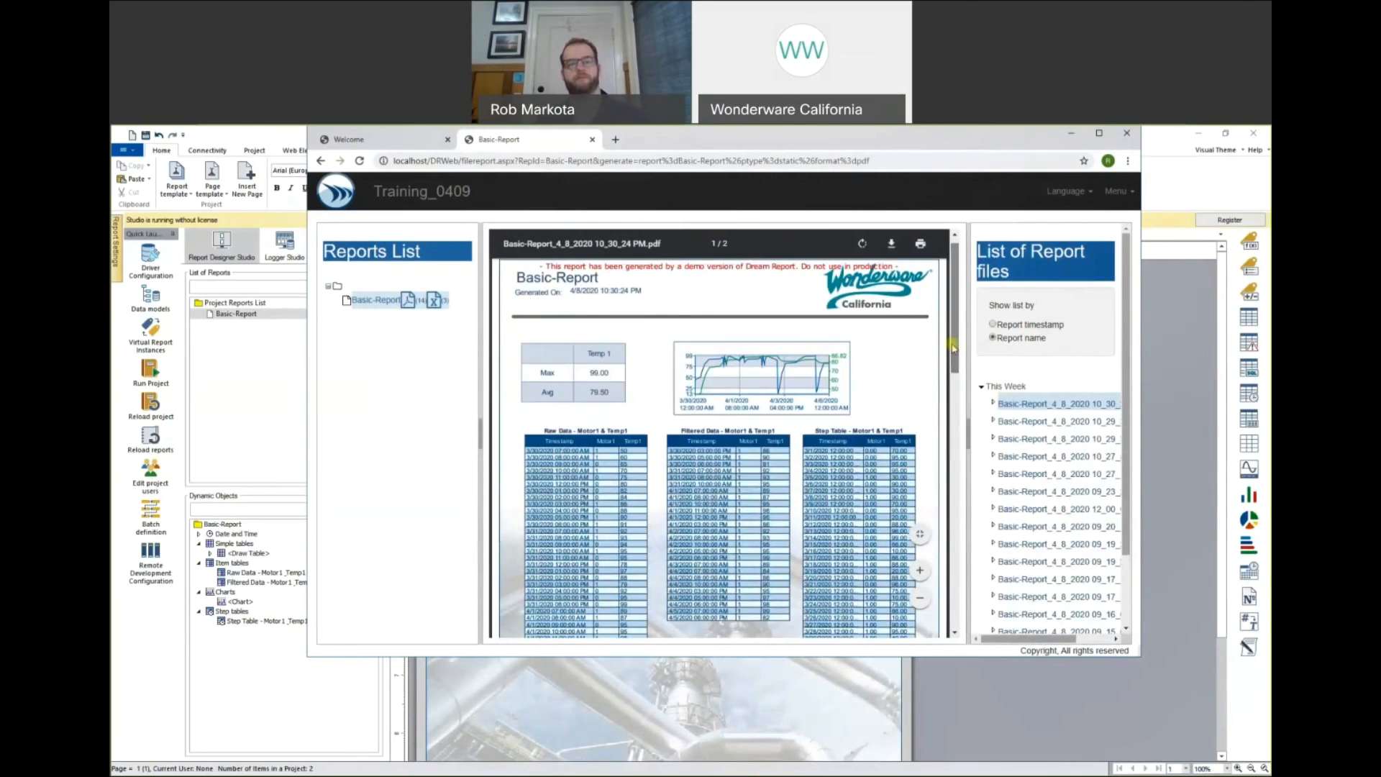
From the portal home page, set up a custom-period generation of Basic-Report with type Fixed and time definition Last 5 Day(s).
left_click(343, 193)
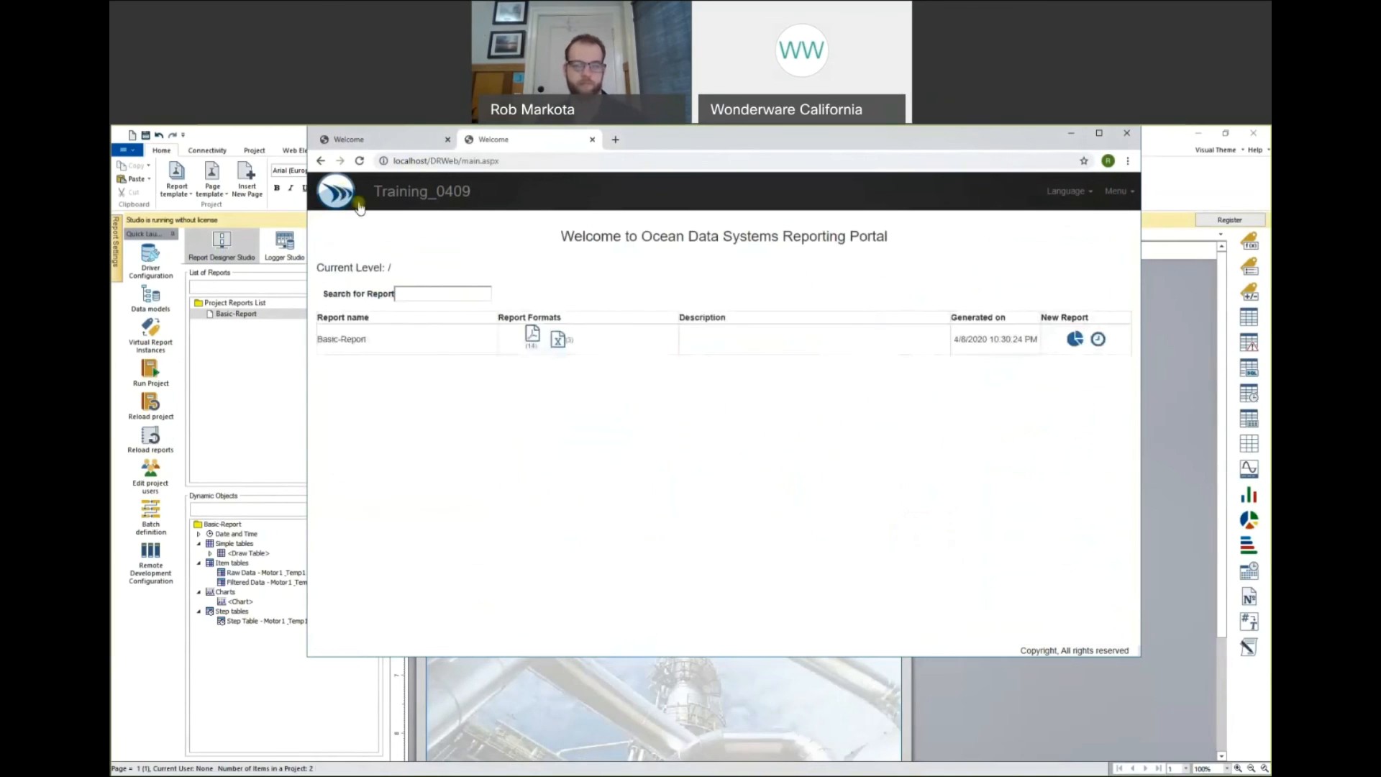
left_click(1097, 341)
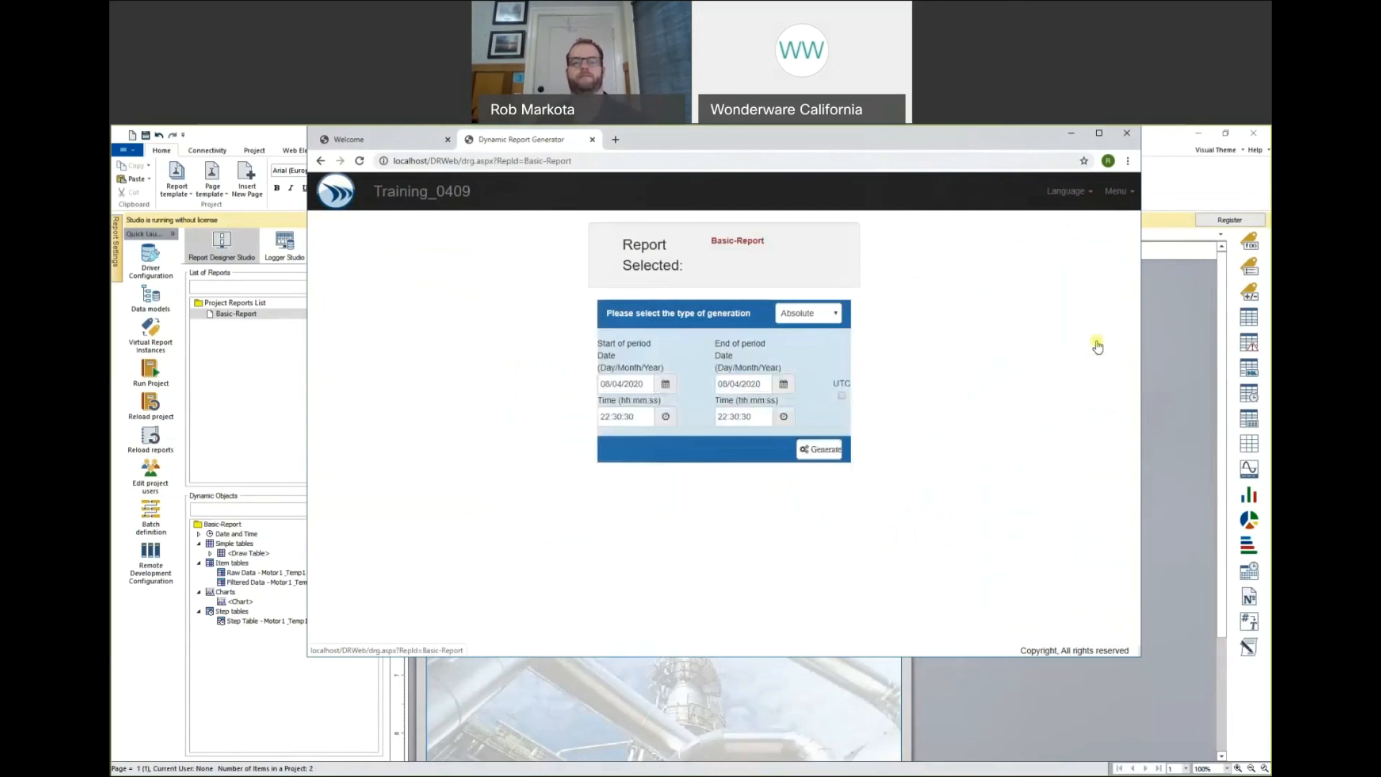
left_click(812, 320)
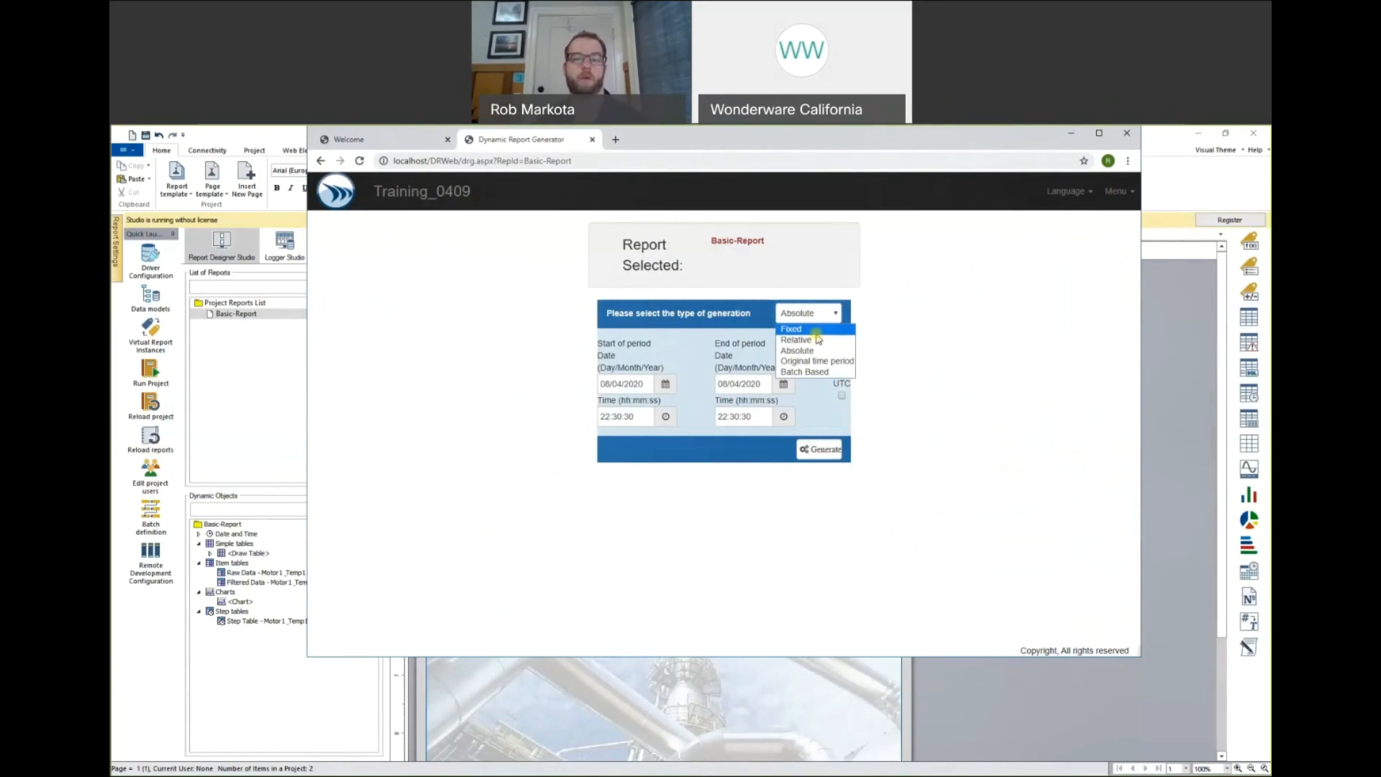
left_click(813, 331)
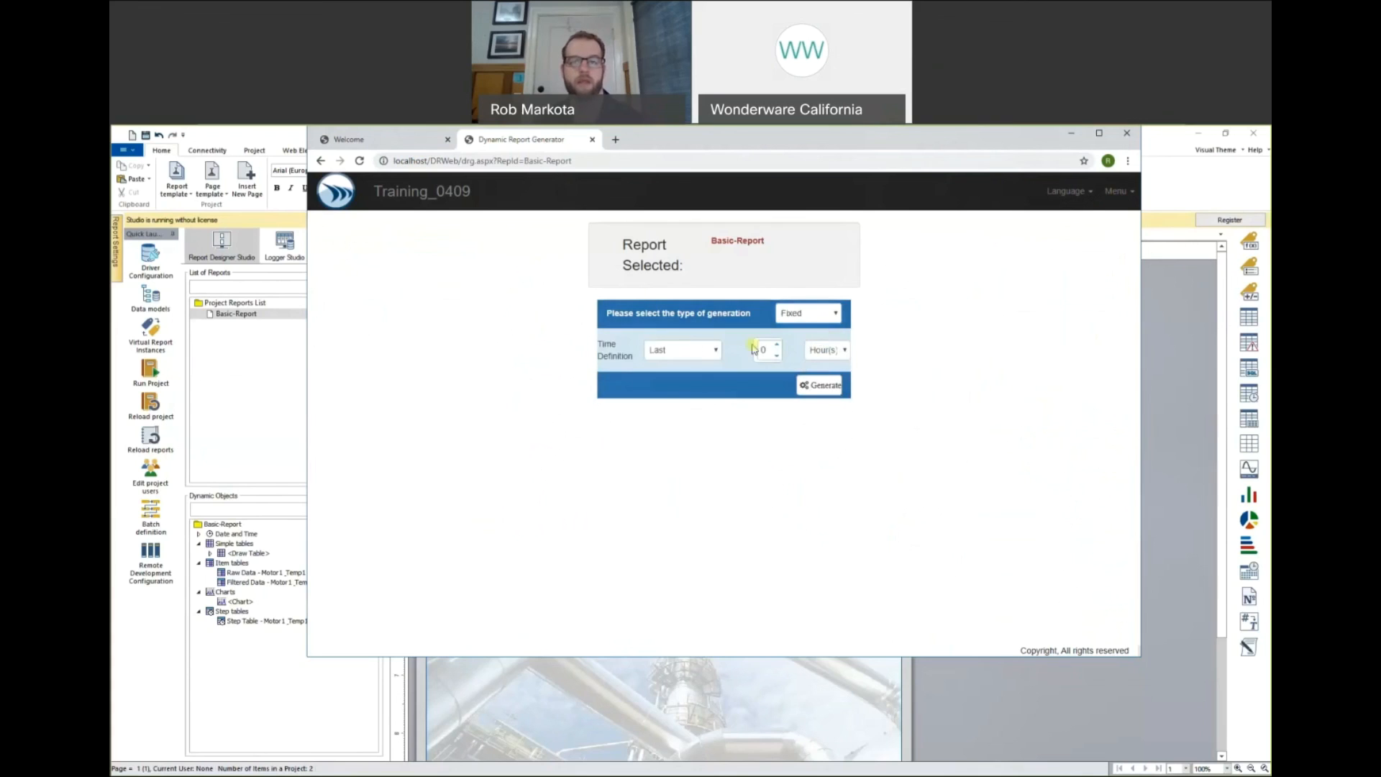
left_click(777, 346)
left_click(777, 346)
left_click(777, 346)
left_click(777, 346)
left_click(777, 346)
left_click(820, 351)
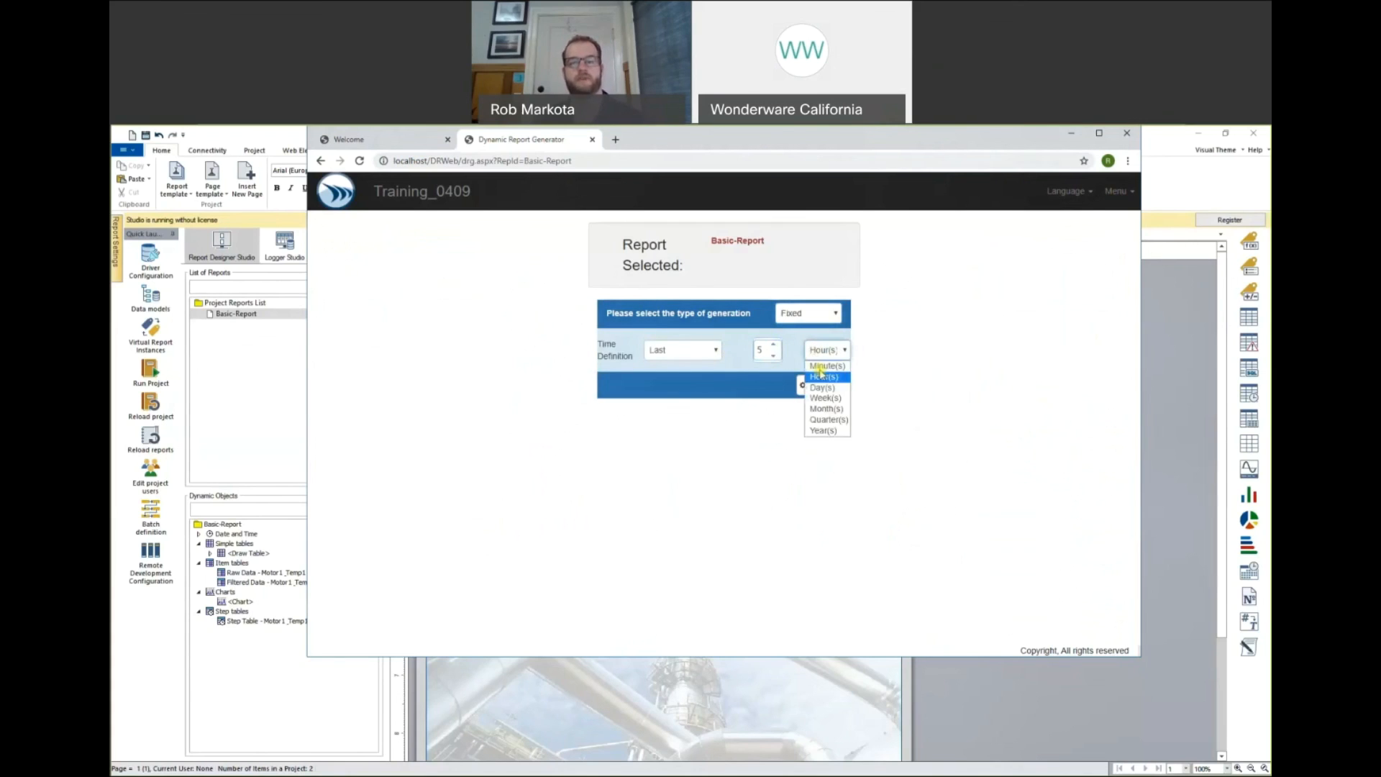
left_click(825, 390)
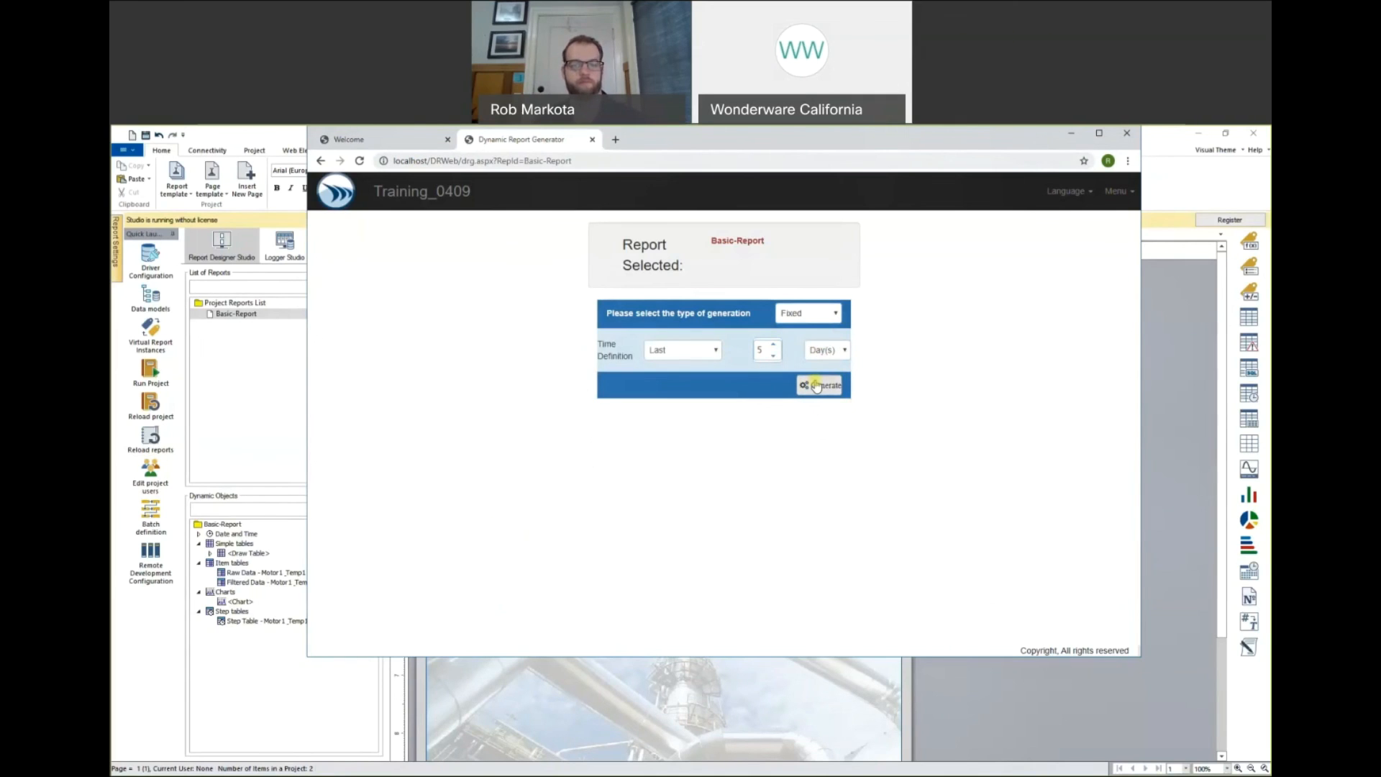
Generate Basic-Report for the chosen period and look over the PDF in the portal.
left_click(817, 386)
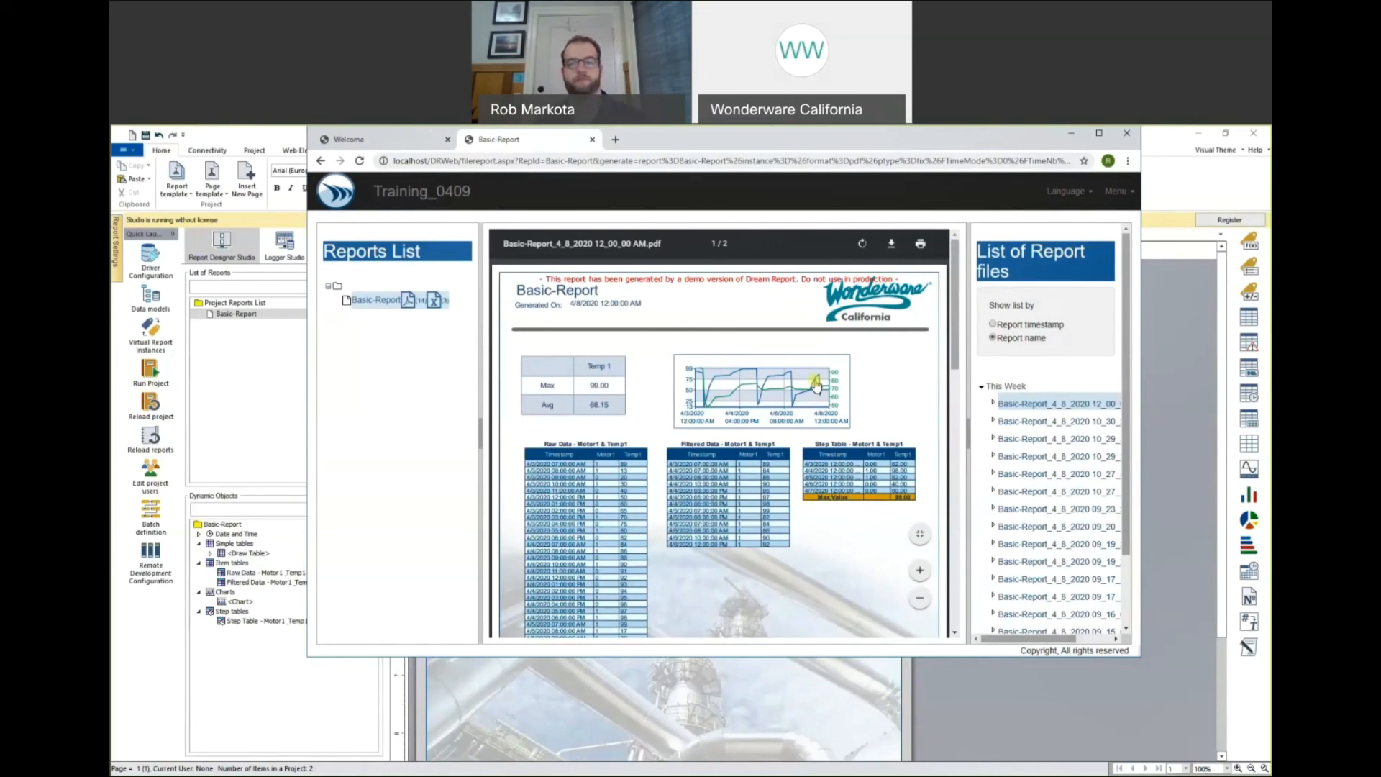
scroll(820, 553, "down", 5)
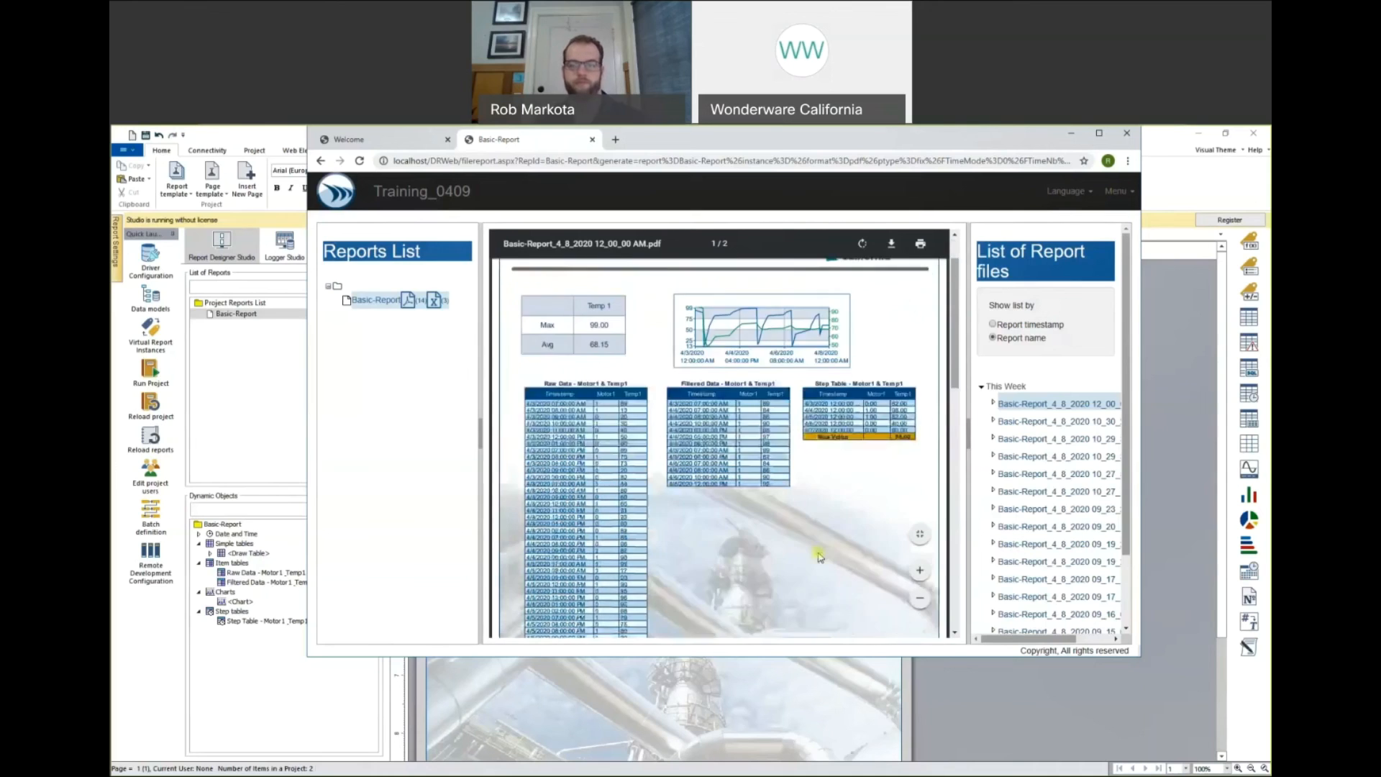
scroll(820, 556, "up", 5)
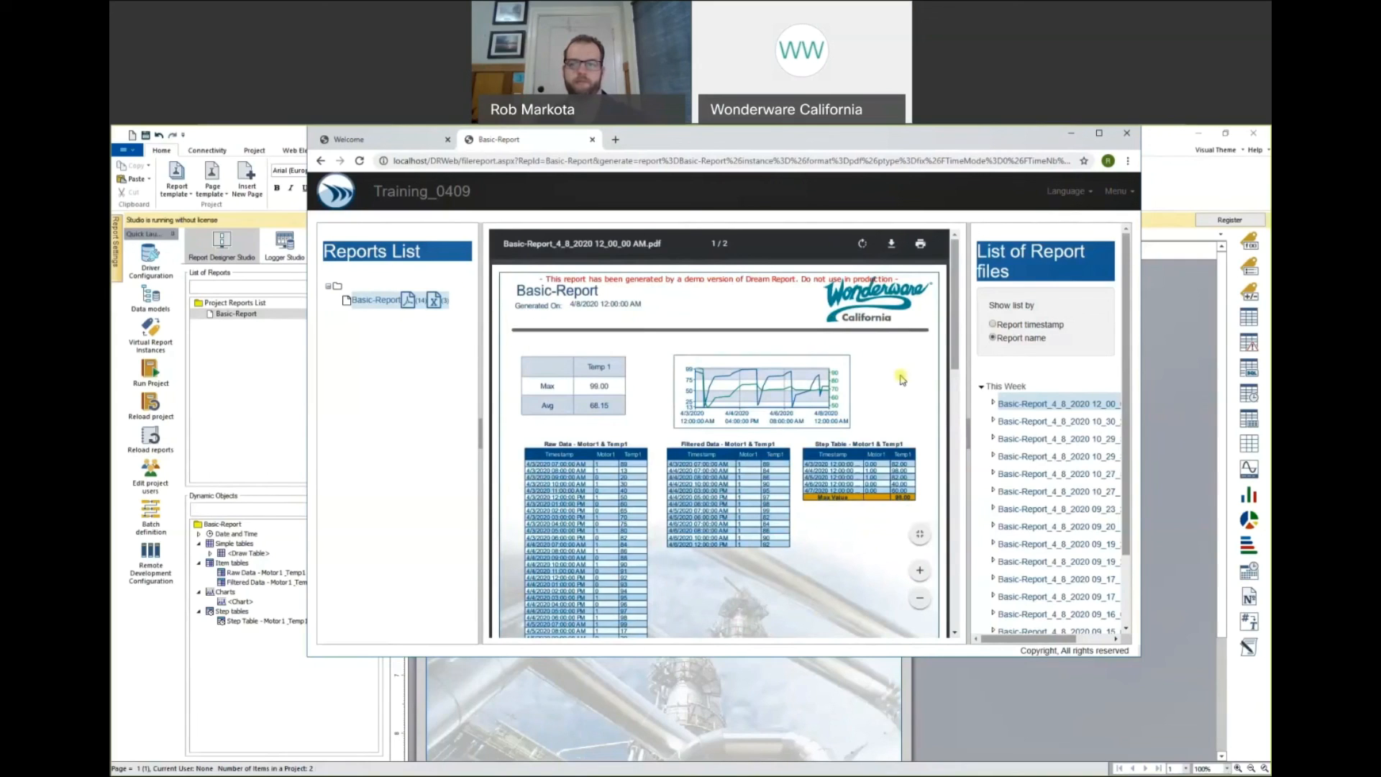
Minimize the browser, Runtime Management Console and project windows, and launch Dream Report Studio from the desktop.
left_click(1070, 138)
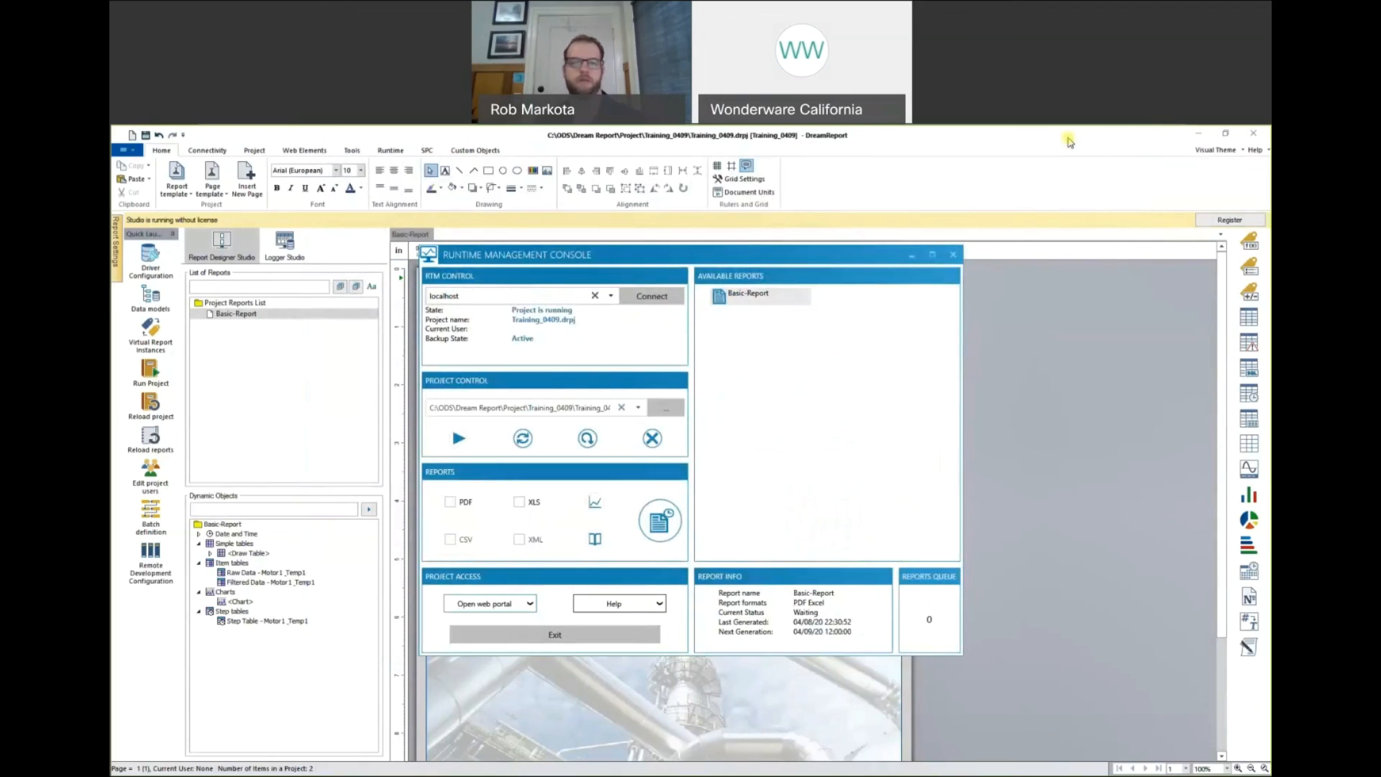
left_click(911, 255)
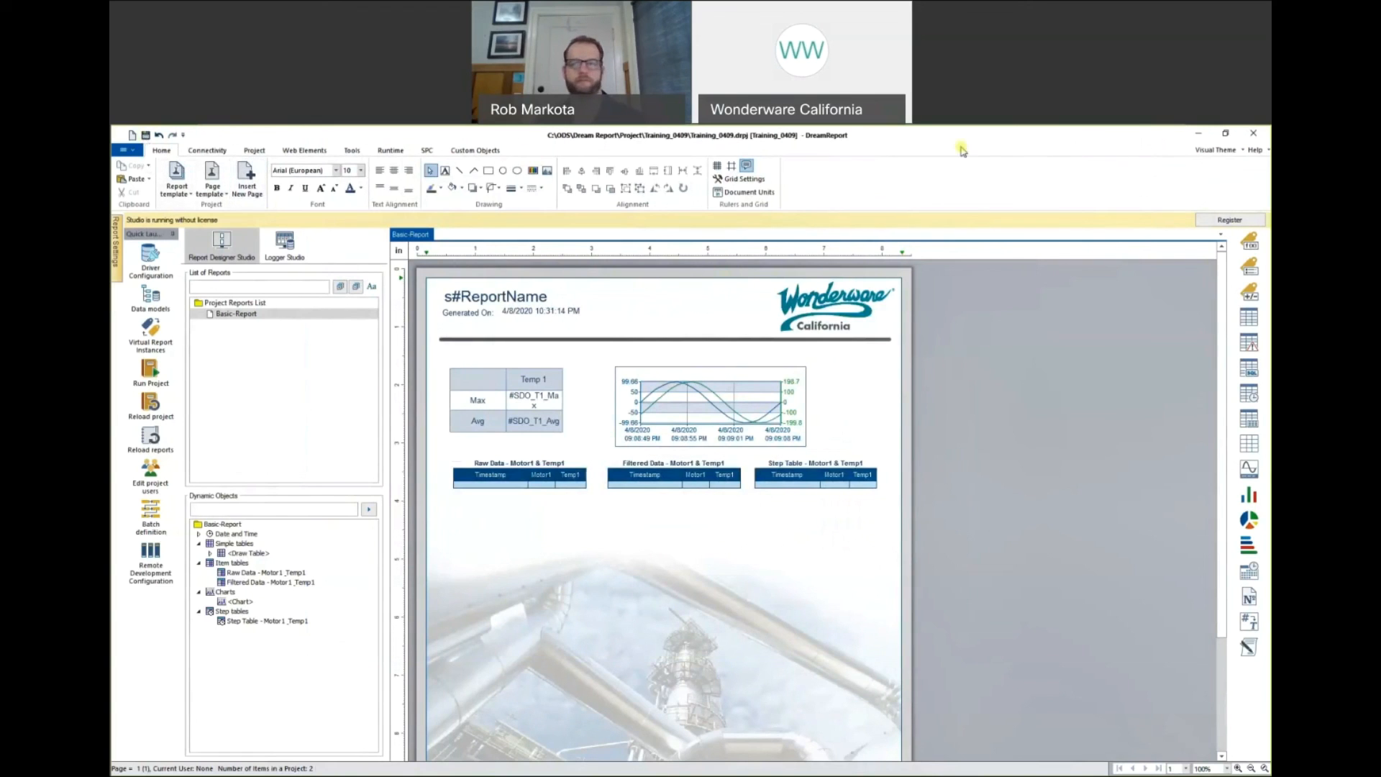
left_click(1199, 134)
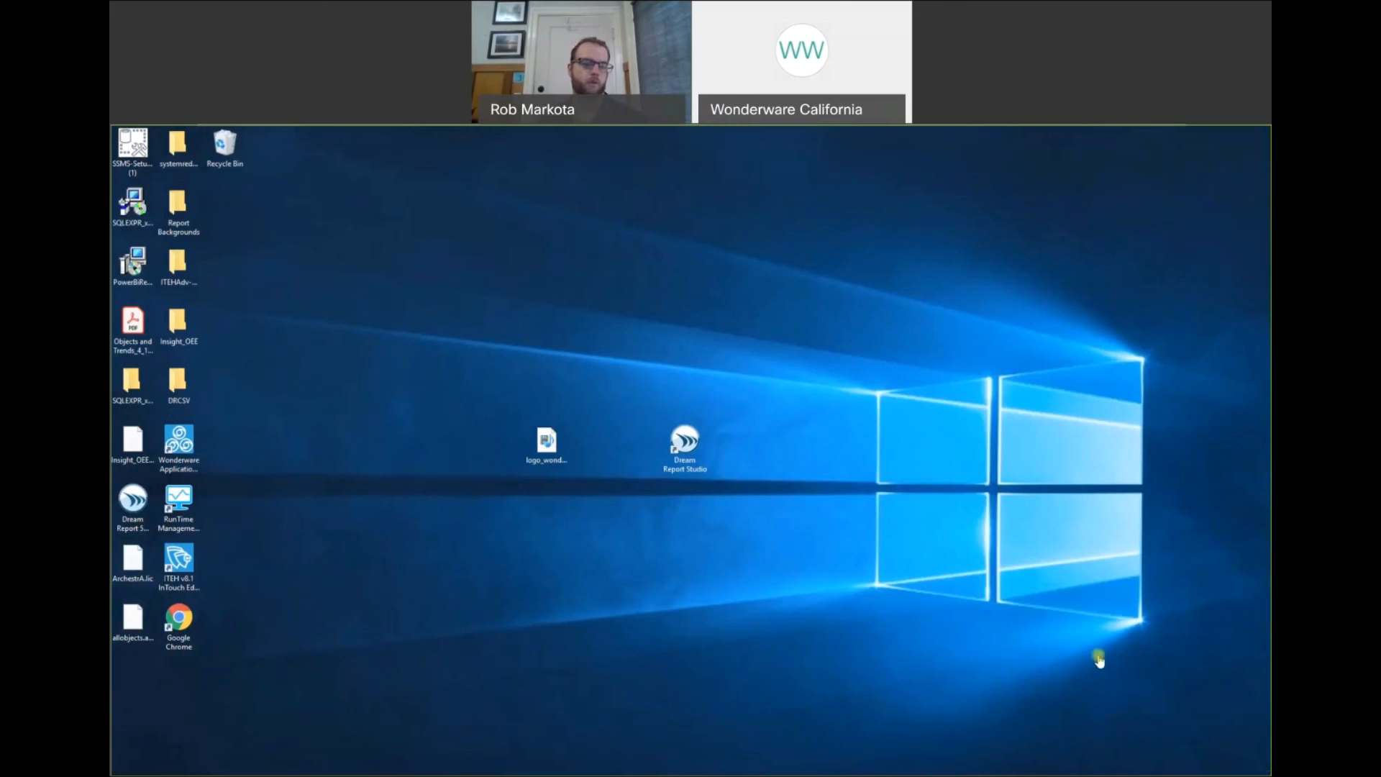
left_click(681, 447)
double_click(681, 447)
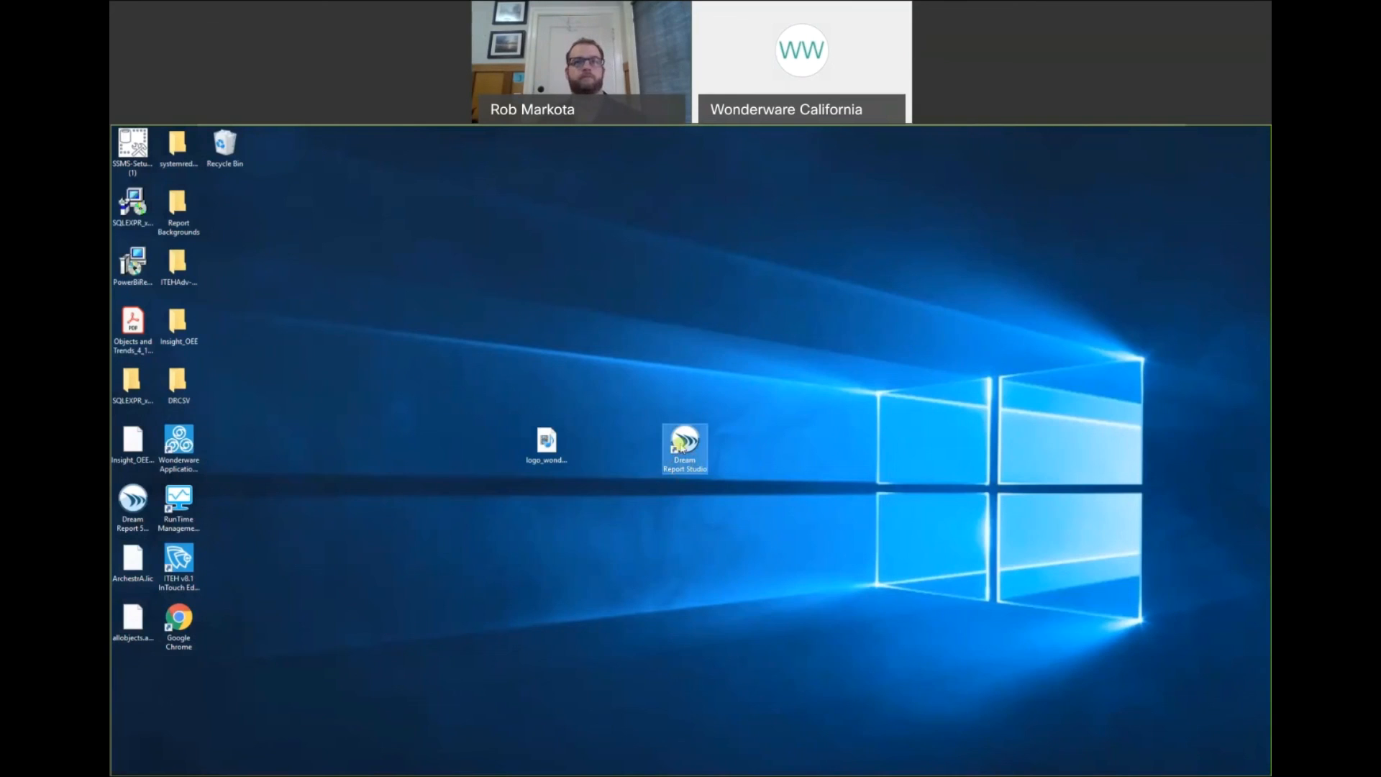